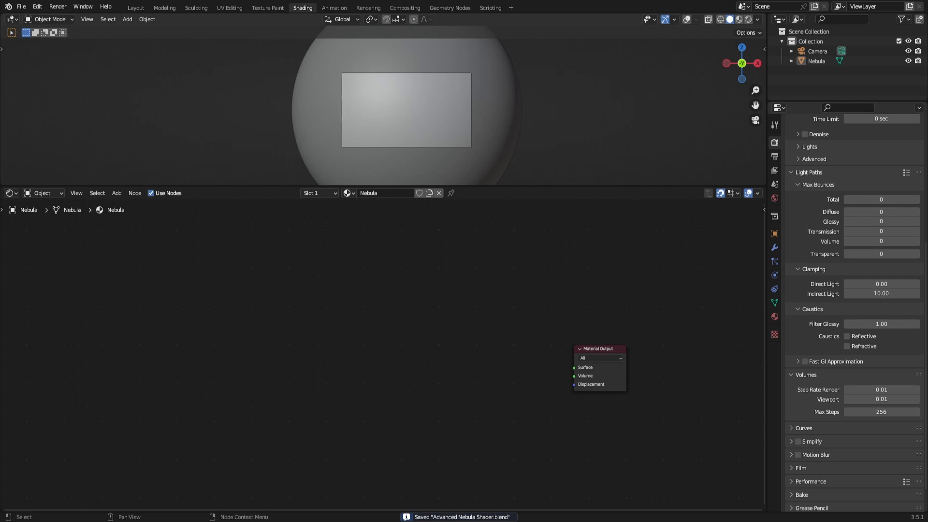
- Add a Geometry node and connect its Position output to the Material Output's Surface input
{"action": "scroll", "coordinate": [381, 344], "scroll_direction": "up", "scroll_amount": 2}
{"action": "key", "text": "shift+a"}
{"action": "left_click", "coordinate": [403, 322]}
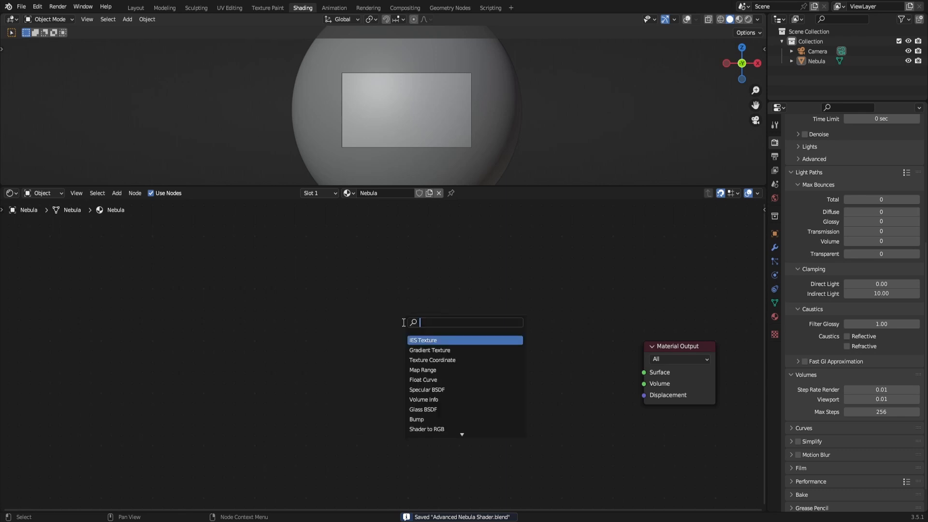
{"action": "type", "text": "geo"}
{"action": "key", "text": "Return"}
{"action": "left_click", "coordinate": [239, 321]}
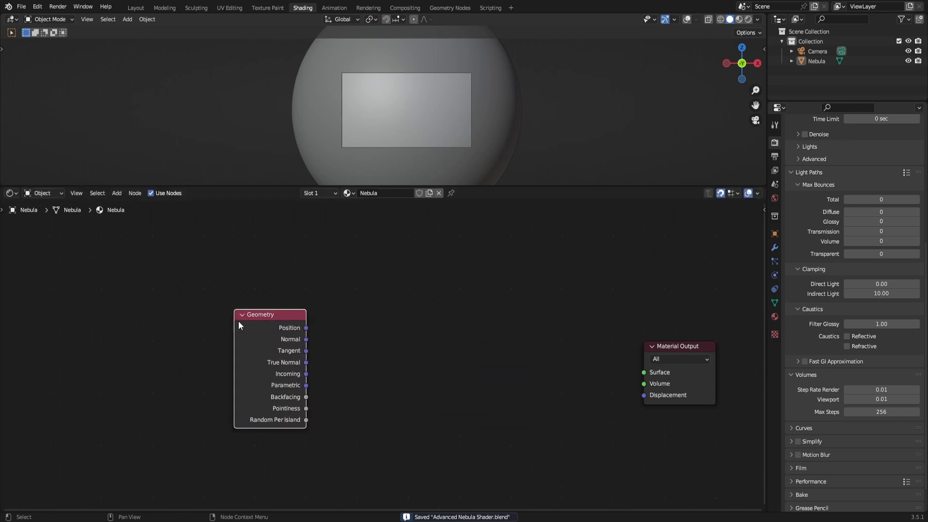
{"action": "scroll", "coordinate": [271, 327], "scroll_direction": "down", "scroll_amount": 8}
{"action": "left_click", "coordinate": [333, 349], "text": "ctrl+shift"}
{"action": "scroll", "coordinate": [346, 353], "scroll_direction": "up", "scroll_amount": 4}
{"action": "middle_click_drag", "start_coordinate": [323, 352], "coordinate": [347, 352]}
- Move the Geometry node farther away from the Material Output node to make room between them
{"action": "left_click_drag", "start_coordinate": [348, 351], "coordinate": [225, 344]}
{"action": "left_click", "coordinate": [340, 366]}
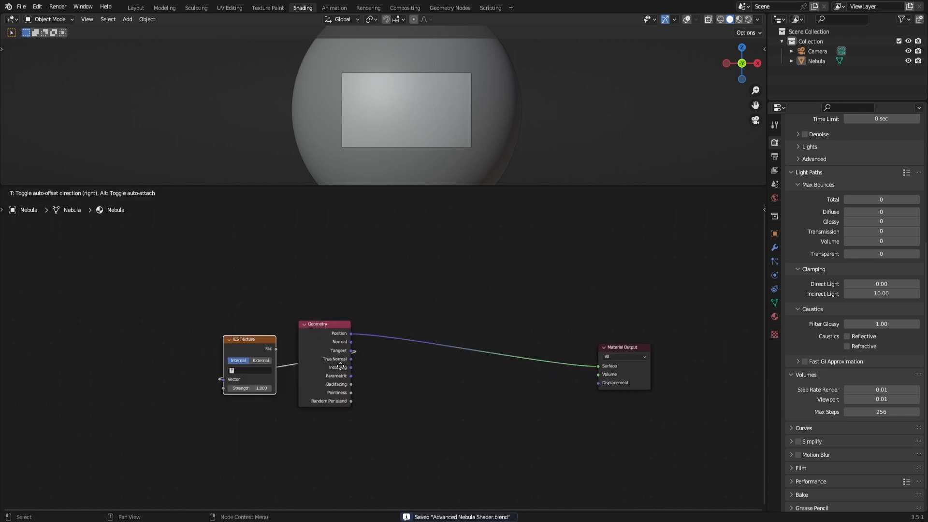
{"action": "key", "text": "Escape"}
{"action": "key", "text": "Home"}
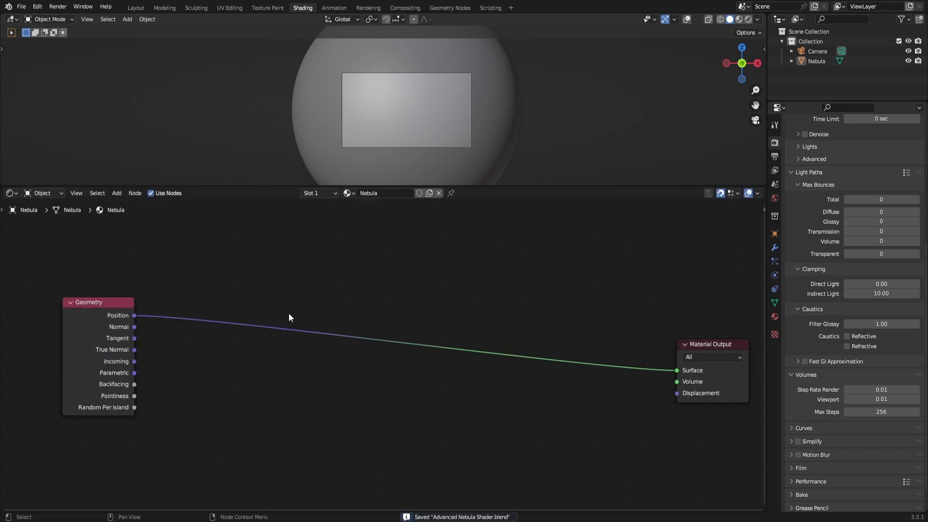
- Insert a Noise Texture node into the link between Geometry and Material Output
{"action": "key", "text": "shift+a"}
{"action": "type", "text": "n"}
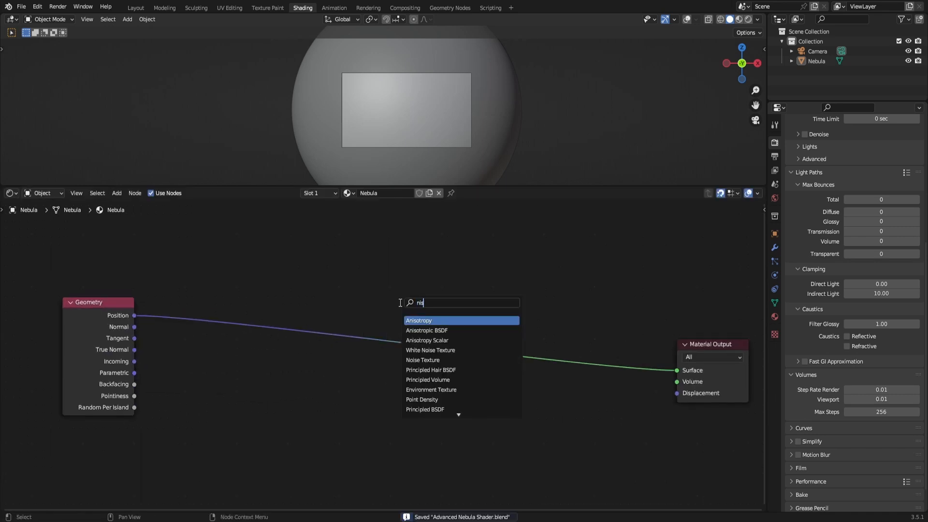
{"action": "type", "text": "ois"}
{"action": "key", "text": "Return"}
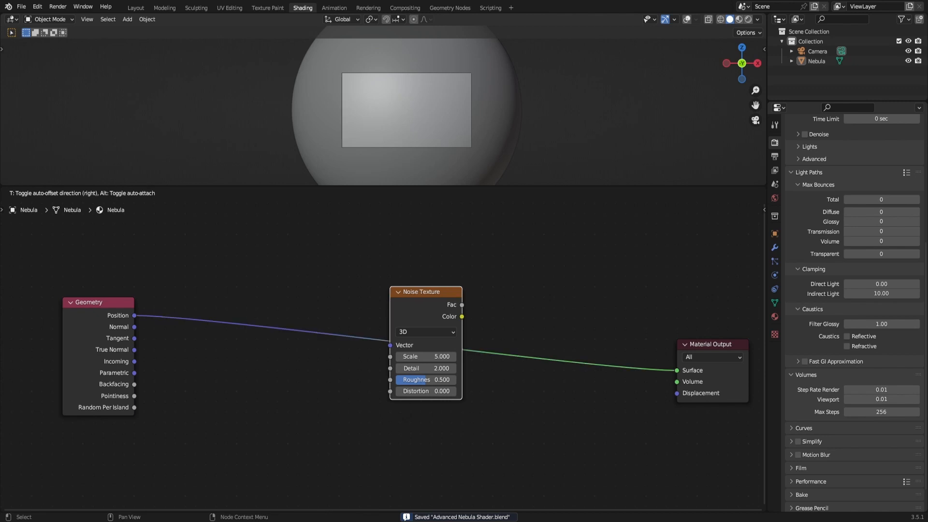
{"action": "left_click", "coordinate": [333, 321]}
- Set the Noise Texture's scale to 1.5 and detail to 15, save, and move the node closer to Geometry
{"action": "left_click", "coordinate": [352, 367]}
{"action": "type", "text": "1.5"}
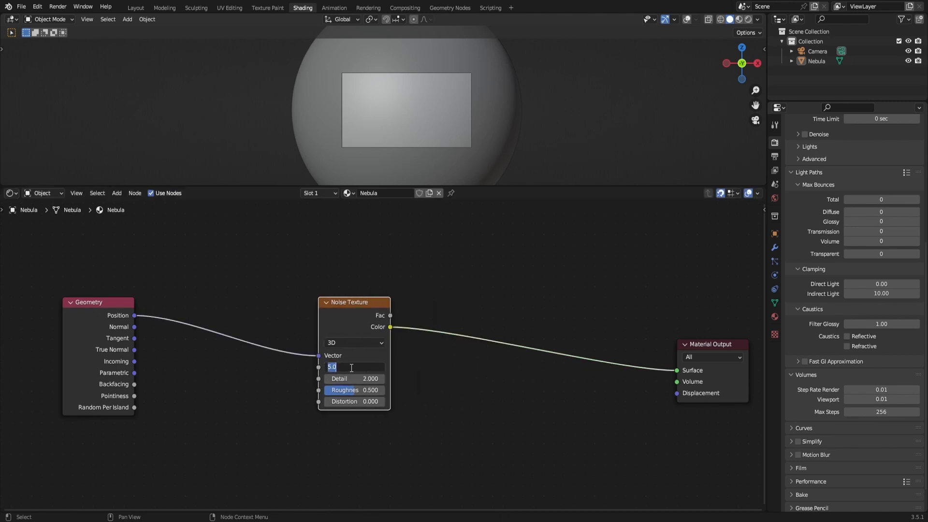
{"action": "key", "text": "Return"}
{"action": "left_click", "coordinate": [367, 378]}
{"action": "type", "text": "15"}
{"action": "key", "text": "Return"}
{"action": "key", "text": "ctrl+s"}
{"action": "left_click_drag", "start_coordinate": [335, 315], "coordinate": [263, 313]}
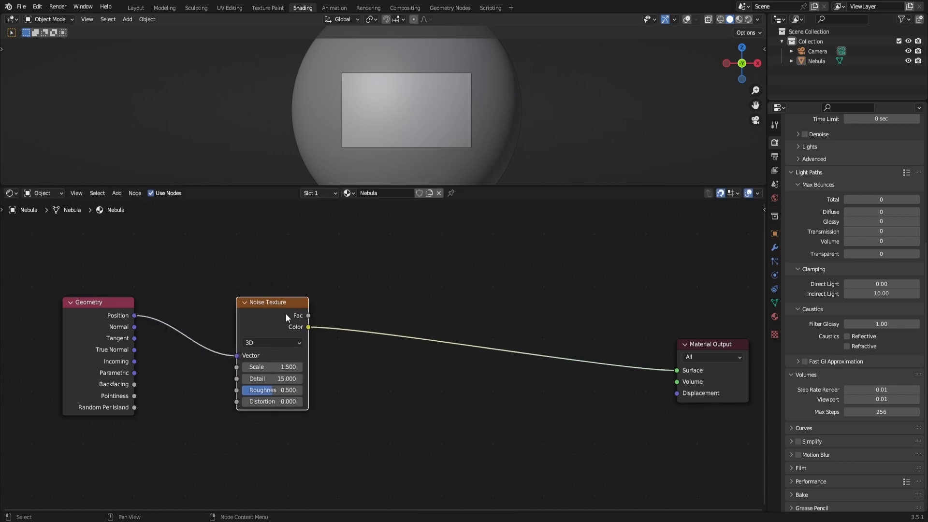
{"action": "key", "text": "shift+a"}
{"action": "left_click", "coordinate": [401, 302]}
{"action": "type", "text": "musg"}
{"action": "key", "text": "Return"}
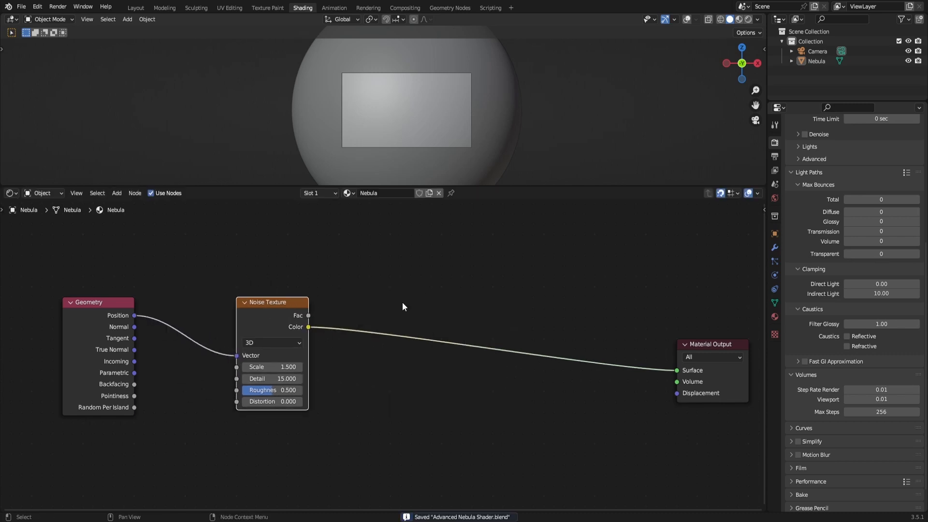
- Insert a Musgrave Texture node between the Noise Texture's Color output and Material Output, placed directly beside the Noise Texture
{"action": "key", "text": "shift+a"}
{"action": "left_click", "coordinate": [403, 303]}
{"action": "type", "text": "mus"}
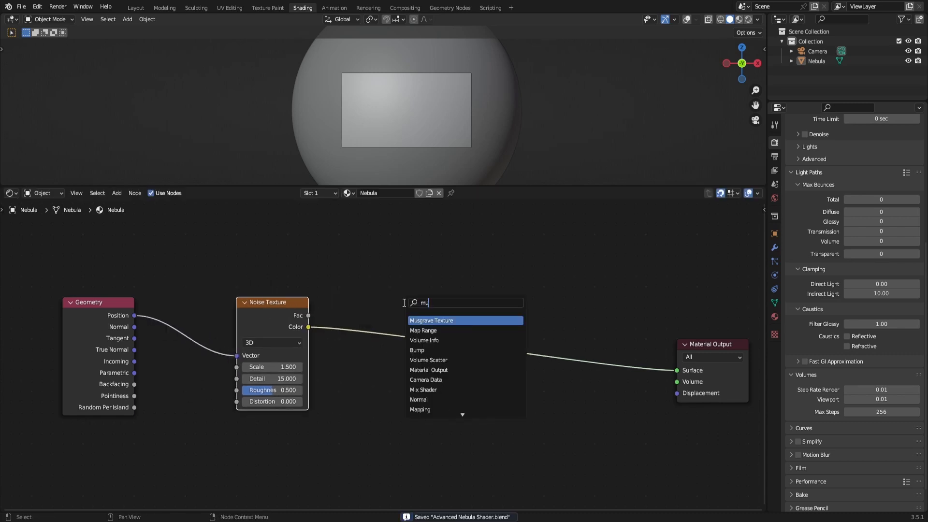
{"action": "key", "text": "Return"}
{"action": "left_click", "coordinate": [344, 301]}
{"action": "left_click", "coordinate": [286, 285]}
{"action": "left_click_drag", "start_coordinate": [382, 299], "coordinate": [351, 305]}
{"action": "left_click", "coordinate": [347, 280]}
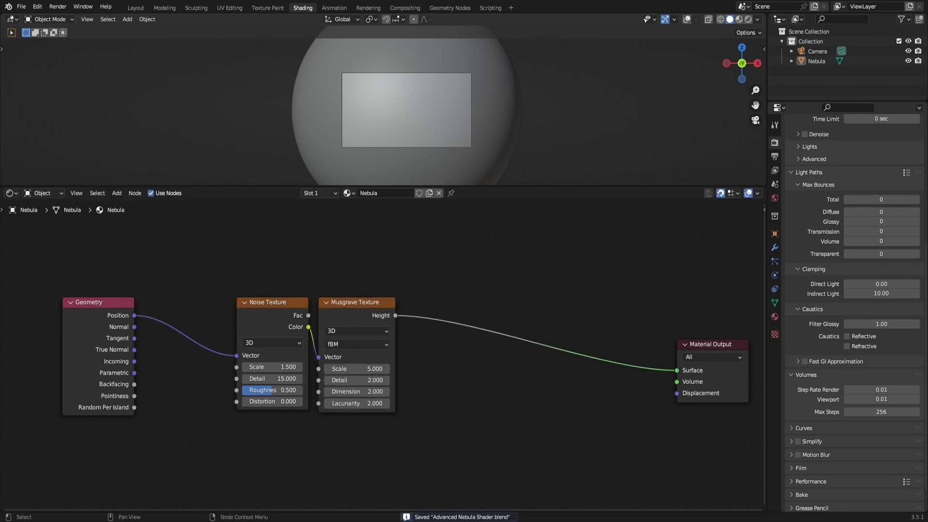
- Set the Musgrave Texture's scale to 2.5 and its type to Ridged Multifractal, and save the file
{"action": "left_click", "coordinate": [369, 368]}
{"action": "type", "text": "2.5"}
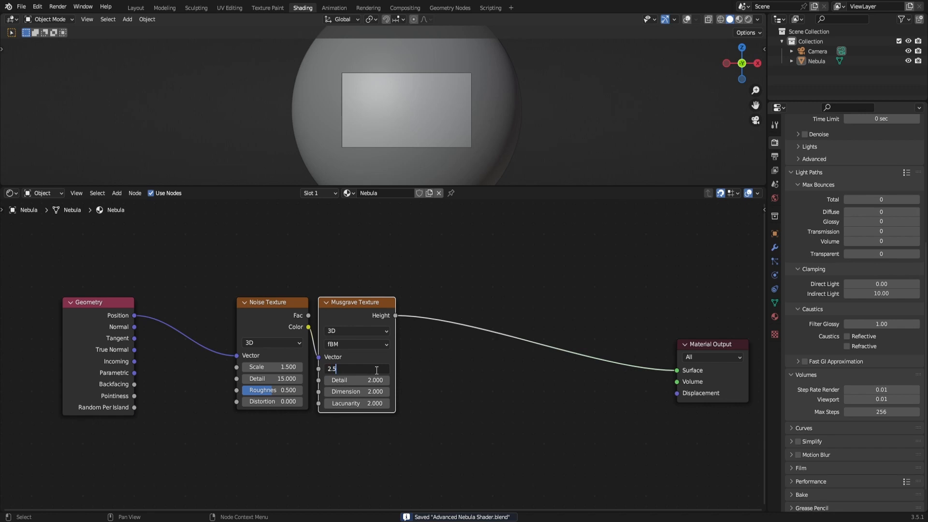
{"action": "key", "text": "Return"}
{"action": "left_click", "coordinate": [359, 344]}
{"action": "left_click", "coordinate": [355, 366]}
{"action": "middle_click_drag", "start_coordinate": [470, 370], "coordinate": [375, 382], "text": "ctrl"}
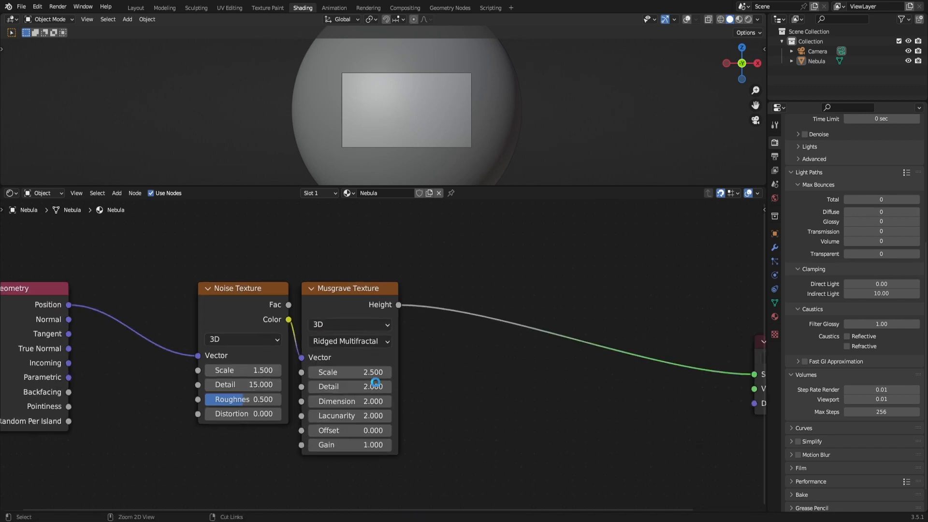
{"action": "key", "text": "ctrl+s"}
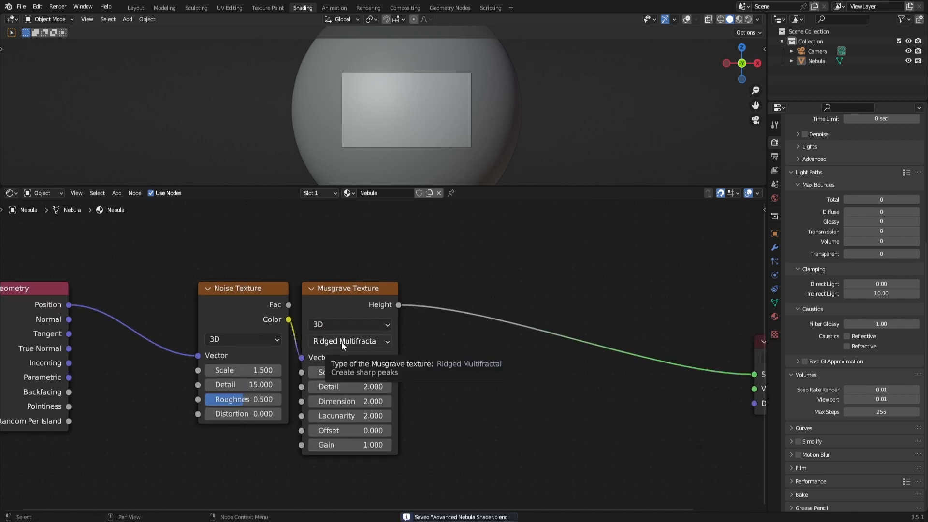
- Set the Musgrave Texture's detail to 15 and its dimension to 0.15
{"action": "left_click", "coordinate": [348, 387]}
{"action": "type", "text": "15"}
{"action": "key", "text": "Return"}
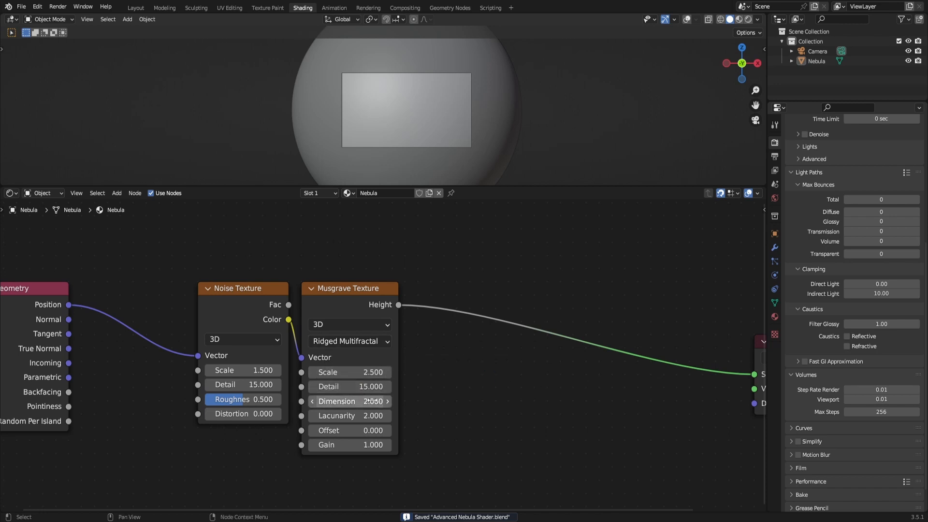
{"action": "left_click", "coordinate": [373, 401]}
{"action": "type", "text": "0.01"}
{"action": "key", "text": "Return"}
{"action": "left_click", "coordinate": [371, 402]}
{"action": "type", "text": ".1"}
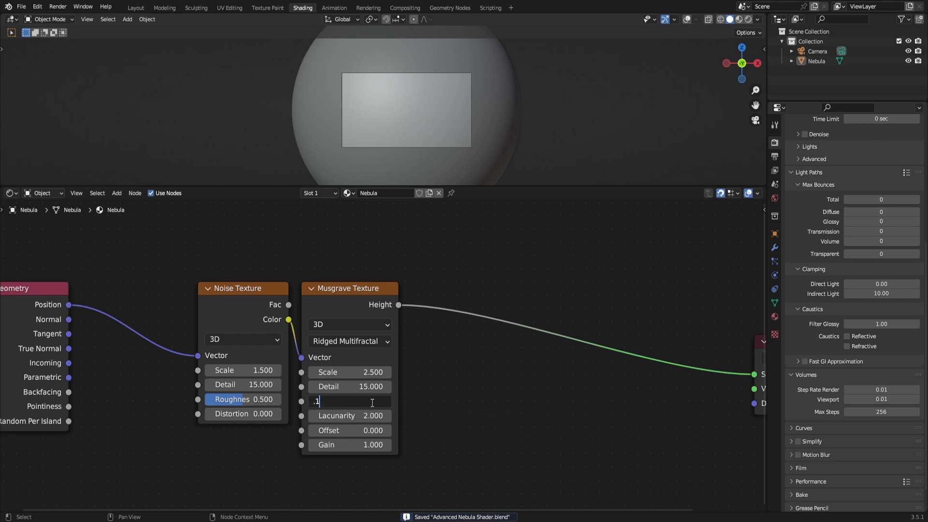
{"action": "type", "text": "5"}
{"action": "key", "text": "Return"}
- Set the Musgrave Texture's gain to 512 and save the file
{"action": "left_click", "coordinate": [355, 443]}
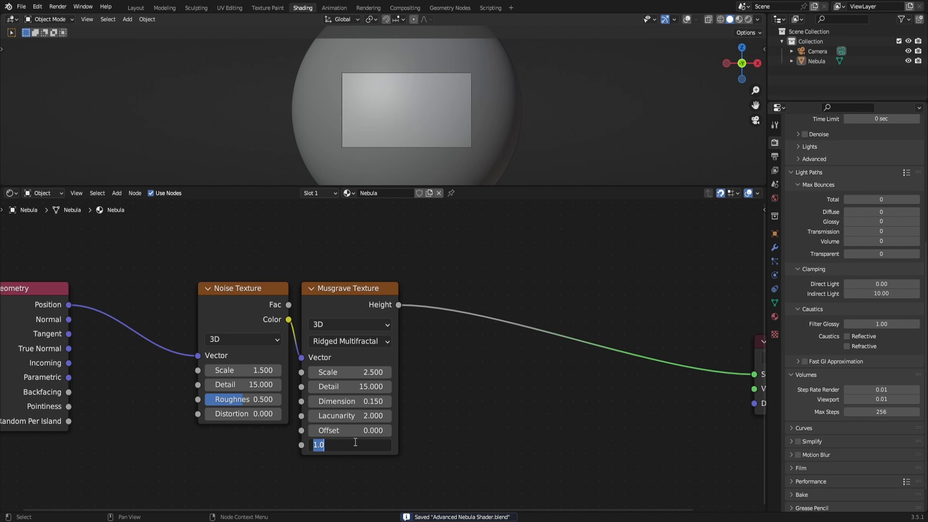
{"action": "type", "text": "5"}
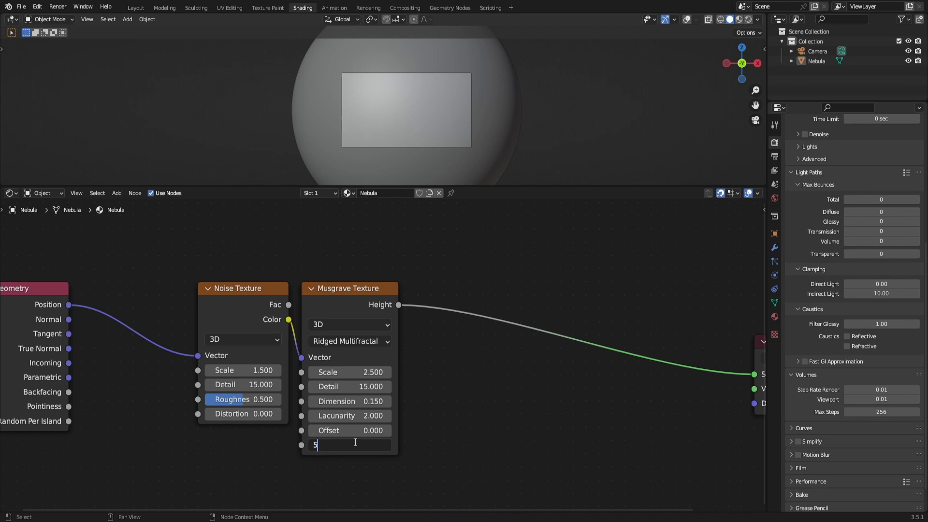
{"action": "type", "text": "12"}
{"action": "key", "text": "Return"}
{"action": "key", "text": "ctrl+s"}
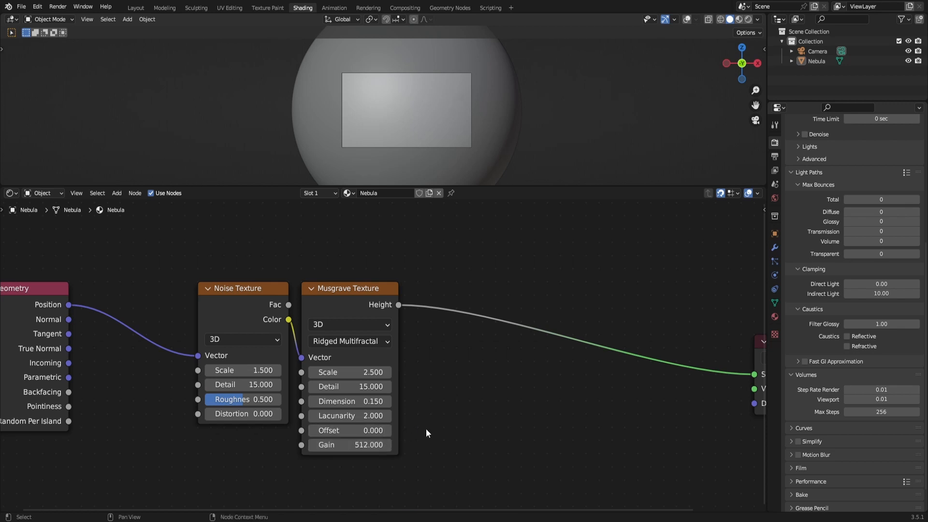
- Show the 3D viewport in rendered shading with the whole Nebula sphere in view from an angle
{"action": "key", "text": "Home"}
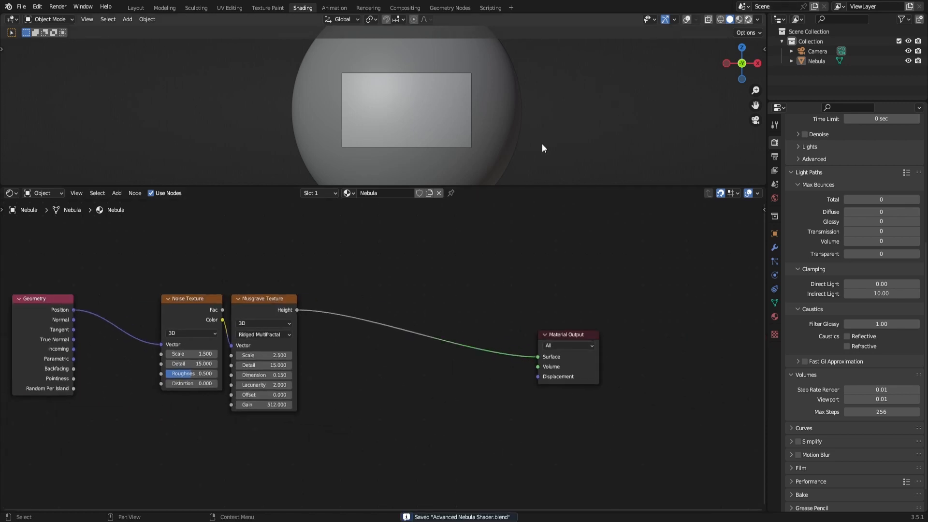
{"action": "mouse_move", "coordinate": [548, 124]}
{"action": "middle_mouse_down"}
{"action": "mouse_move", "coordinate": [442, 135]}
{"action": "mouse_move", "coordinate": [499, 121]}
{"action": "middle_mouse_up"}
{"action": "scroll", "coordinate": [496, 127], "scroll_direction": "up", "scroll_amount": 4}
{"action": "scroll", "coordinate": [442, 135], "scroll_direction": "up", "scroll_amount": 6}
{"action": "scroll", "coordinate": [511, 131], "scroll_direction": "down", "scroll_amount": 9}
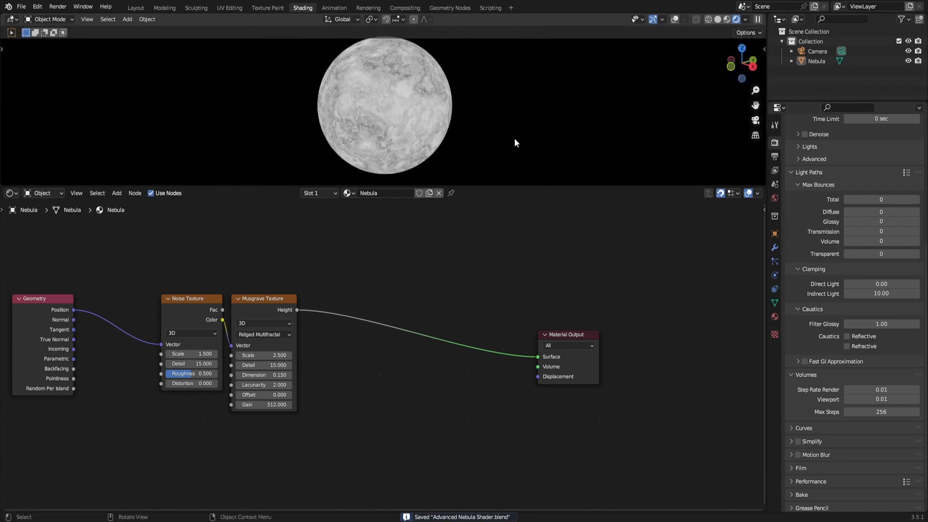
- Insert a Math node set to Greater Than between the Musgrave Texture's Height output and Material Output, and save the file
{"action": "right_click_drag", "start_coordinate": [309, 300], "coordinate": [322, 331], "text": "shift"}
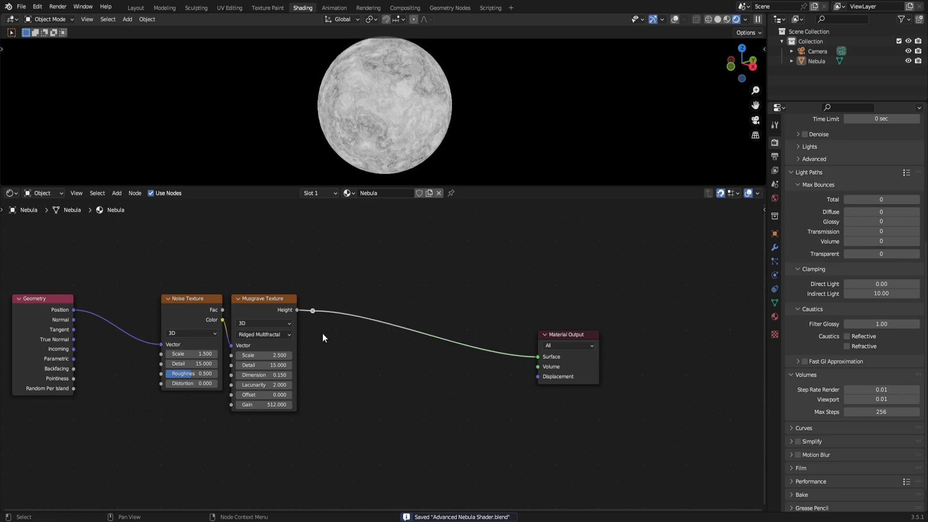
{"action": "scroll", "coordinate": [324, 334], "scroll_direction": "up", "scroll_amount": 4}
{"action": "key", "text": "shift+a"}
{"action": "type", "text": "smath"}
{"action": "key", "text": "Return"}
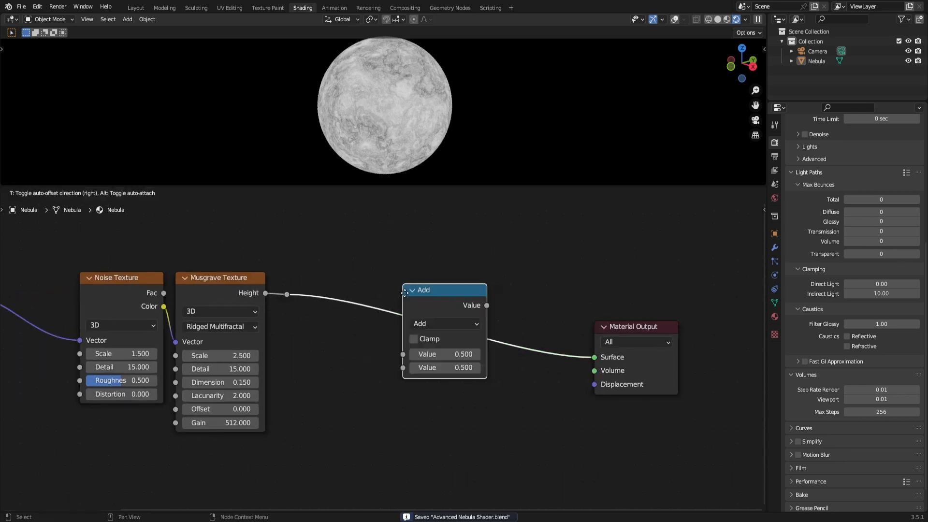
{"action": "left_click", "coordinate": [341, 361]}
{"action": "left_click", "coordinate": [376, 388]}
{"action": "key", "text": "g"}
{"action": "left_click_drag", "start_coordinate": [362, 361], "coordinate": [293, 297]}
{"action": "key", "text": "ctrl+s"}
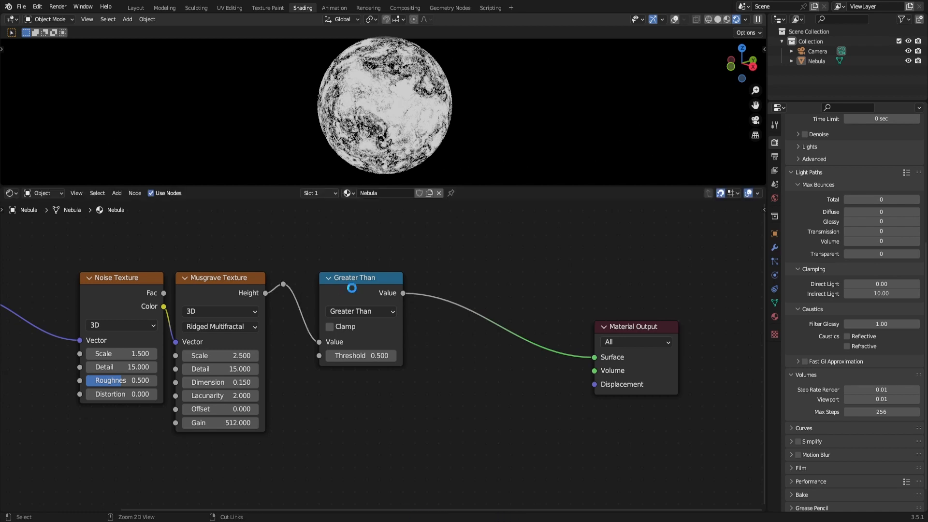
- Remove the reroute point from the Musgrave link and place the Greater Than node directly beside the Musgrave Texture
{"action": "left_click_drag", "start_coordinate": [352, 287], "coordinate": [297, 286]}
{"action": "left_click", "coordinate": [283, 285]}
{"action": "key", "text": "ctrl+x"}
{"action": "left_click", "coordinate": [288, 264]}
{"action": "left_click_drag", "start_coordinate": [205, 286], "coordinate": [201, 289]}
- Duplicate the Greater Than node, change the copy to Multiply, and insert it into the link before Material Output
{"action": "scroll", "coordinate": [332, 300], "scroll_direction": "up", "scroll_amount": 1}
{"action": "left_click", "coordinate": [305, 277]}
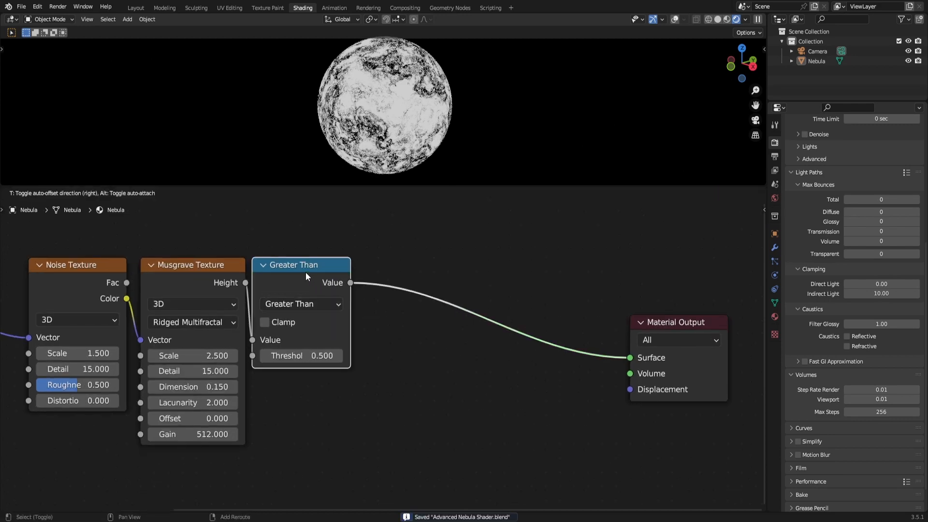
{"action": "key", "text": "shift+d"}
{"action": "left_click", "coordinate": [407, 409]}
{"action": "key", "text": "alt+KP_Multiply"}
{"action": "left_click_drag", "start_coordinate": [407, 410], "coordinate": [444, 333]}
- Try 100 and 250 as the Multiply node's value, return to 100, and save the file
{"action": "left_click", "coordinate": [458, 374]}
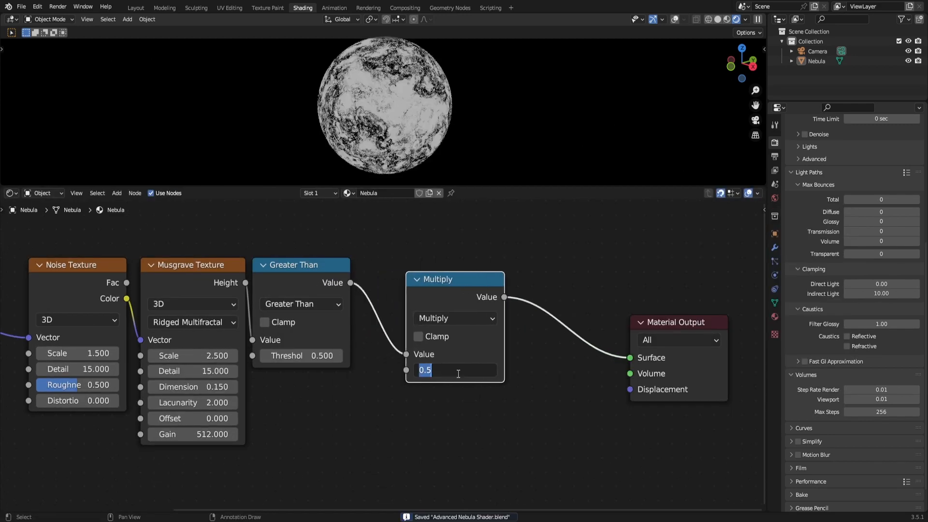
{"action": "type", "text": "256"}
{"action": "key", "text": "BackSpace"}
{"action": "key", "text": "BackSpace"}
{"action": "key", "text": "BackSpace"}
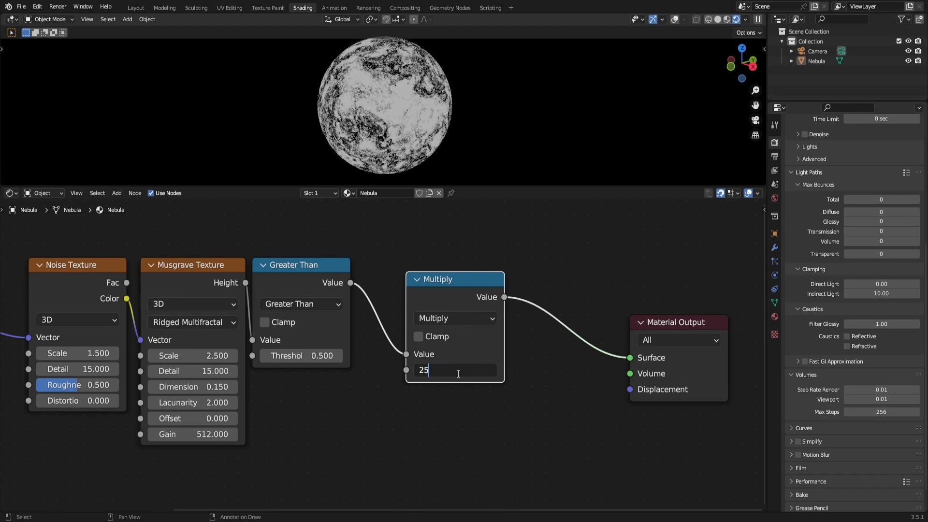
{"action": "type", "text": "100"}
{"action": "key", "text": "Return"}
{"action": "left_click", "coordinate": [457, 373]}
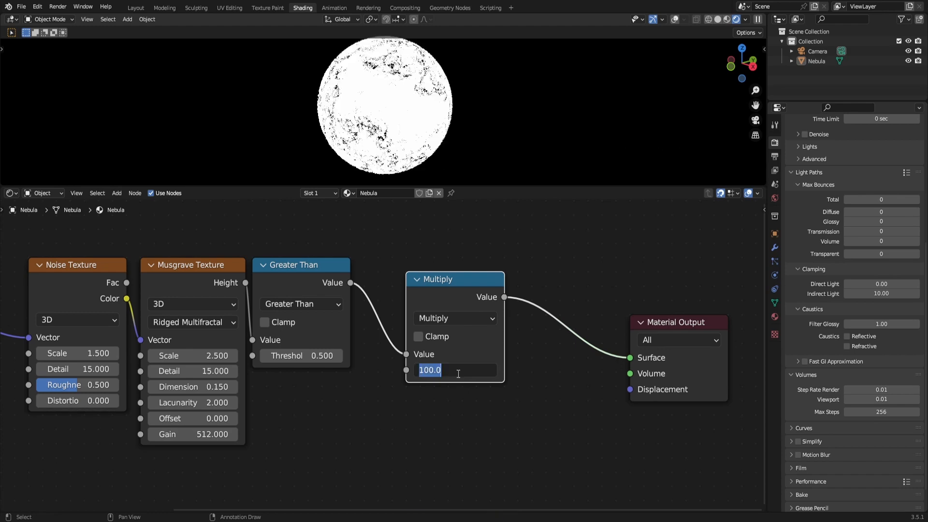
{"action": "type", "text": "250"}
{"action": "key", "text": "Return"}
{"action": "left_click", "coordinate": [457, 372]}
{"action": "type", "text": "100"}
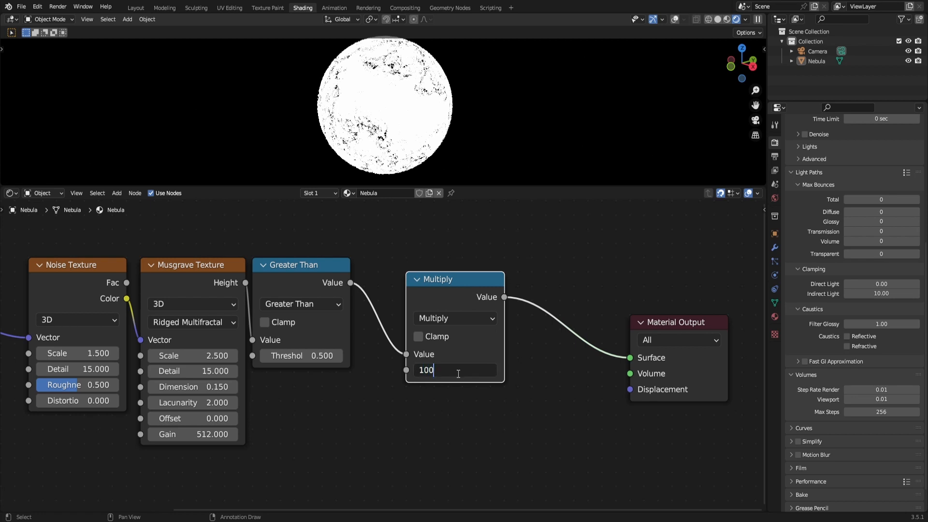
{"action": "key", "text": "Return"}
{"action": "key", "text": "ctrl+s"}
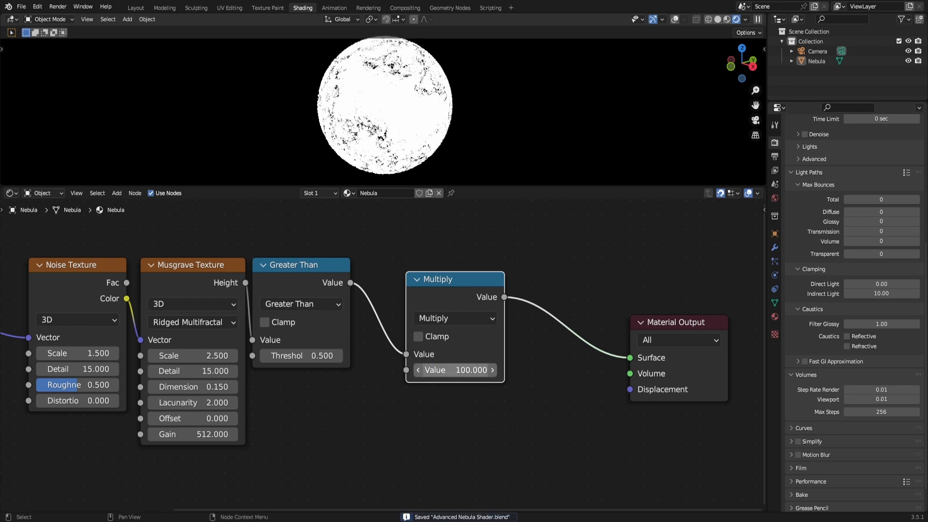
- Set the Multiply node's value to 256 and place the node directly beside Greater Than
{"action": "left_click", "coordinate": [465, 372]}
{"action": "type", "text": "256"}
{"action": "key", "text": "Return"}
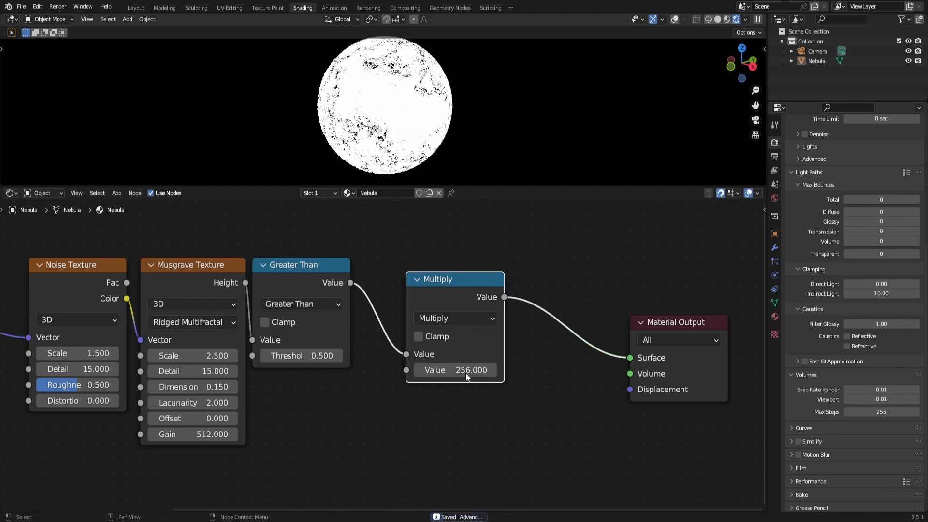
{"action": "left_click_drag", "start_coordinate": [444, 297], "coordinate": [402, 282]}
- Duplicate the Multiply node, change the copy to Add, and insert it into the link before Material Output
{"action": "key", "text": "shift+d"}
{"action": "left_click", "coordinate": [514, 402]}
{"action": "left_click", "coordinate": [520, 422]}
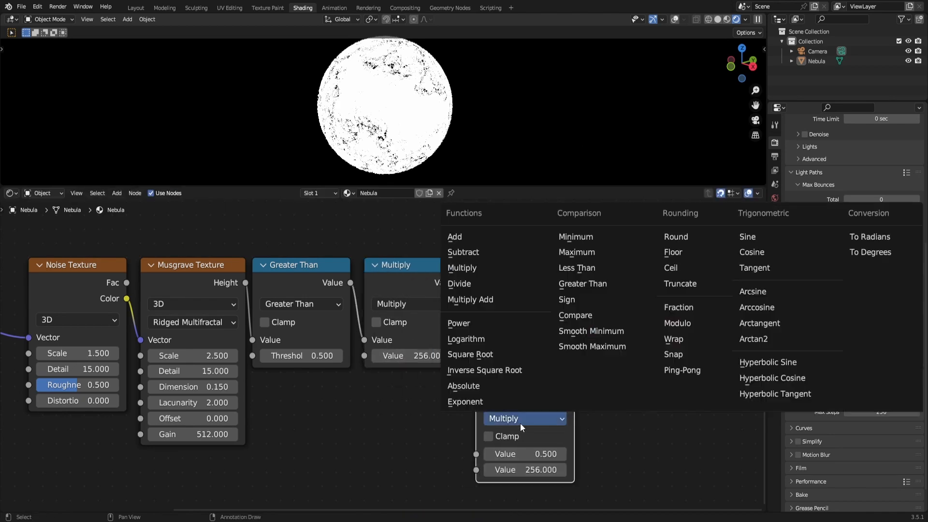
{"action": "key", "text": "a"}
{"action": "left_click_drag", "start_coordinate": [512, 404], "coordinate": [511, 289]}
- Set the Add node's value to 1, save the file, and place the node directly beside Multiply
{"action": "left_click", "coordinate": [576, 355]}
{"action": "type", "text": "1"}
{"action": "key", "text": "Return"}
{"action": "key", "text": "ctrl+s"}
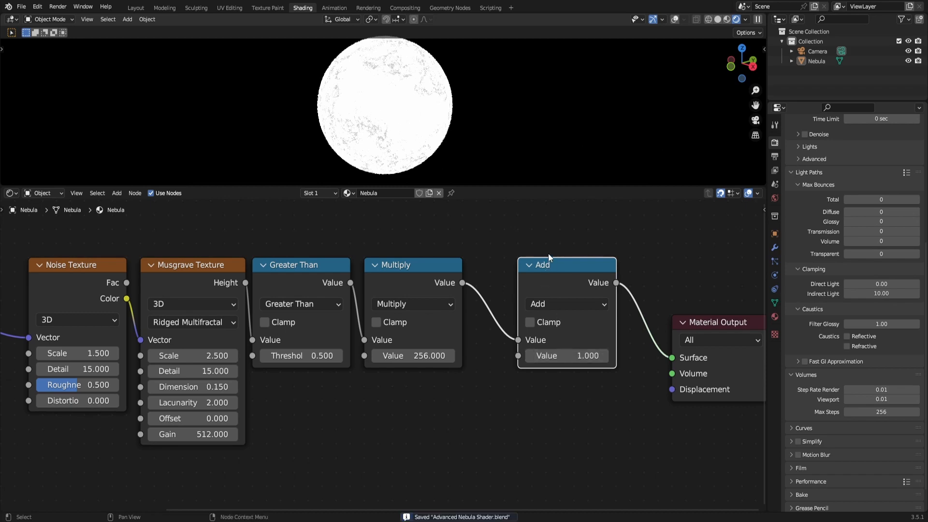
{"action": "left_click_drag", "start_coordinate": [547, 265], "coordinate": [512, 272]}
- Move the Material Output node much farther from the Add node to free up space, and save the file
{"action": "scroll", "coordinate": [613, 288], "scroll_direction": "down", "scroll_amount": 5}
{"action": "middle_click_drag", "start_coordinate": [632, 420], "coordinate": [484, 378]}
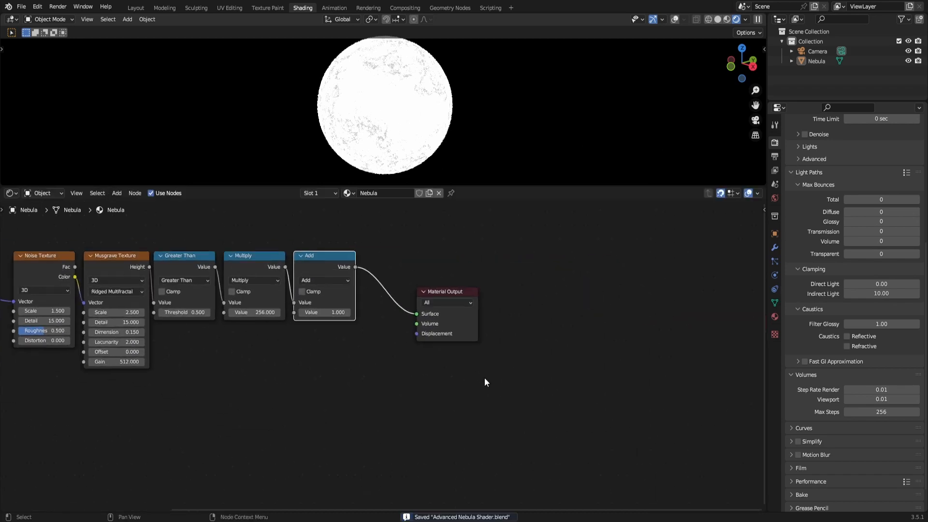
{"action": "scroll", "coordinate": [503, 384], "scroll_direction": "down", "scroll_amount": 1}
{"action": "left_click_drag", "start_coordinate": [562, 406], "coordinate": [410, 294]}
{"action": "scroll", "coordinate": [409, 310], "scroll_direction": "down", "scroll_amount": 2}
{"action": "key", "text": "g"}
{"action": "left_click", "coordinate": [627, 315]}
{"action": "left_click", "coordinate": [503, 332]}
{"action": "key", "text": "ctrl+s"}
{"action": "scroll", "coordinate": [498, 333], "scroll_direction": "up", "scroll_amount": 3}
{"action": "middle_click_drag", "start_coordinate": [510, 334], "coordinate": [607, 352]}
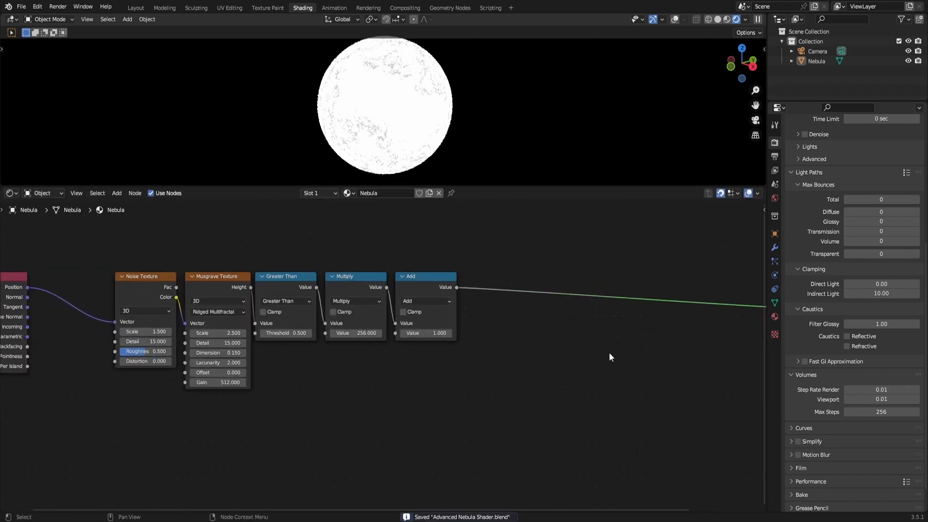
- Set the viewport volume step rate to 0.5 and restart the Rendered viewport shading
{"action": "scroll", "coordinate": [623, 351], "scroll_direction": "up", "scroll_amount": 3}
{"action": "scroll", "coordinate": [912, 221], "scroll_direction": "up", "scroll_amount": 3}
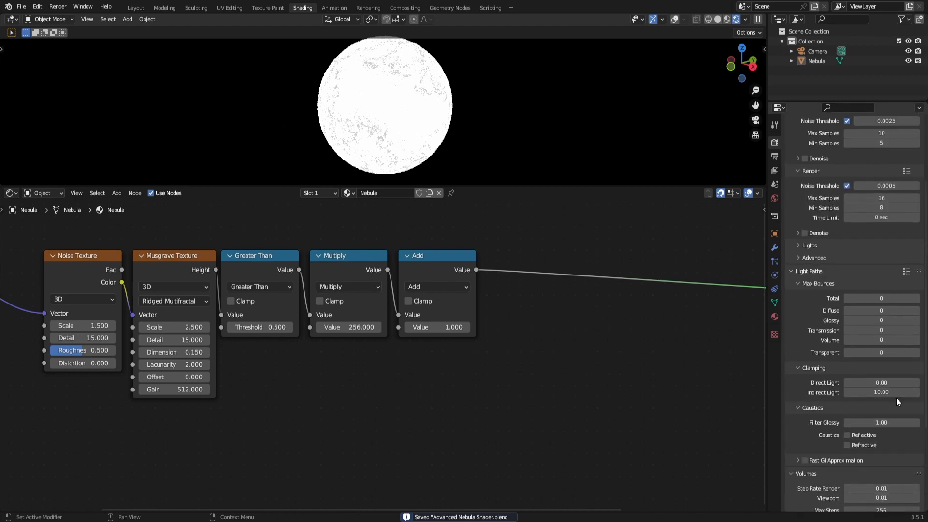
{"action": "scroll", "coordinate": [847, 417], "scroll_direction": "down", "scroll_amount": 5}
{"action": "left_click", "coordinate": [879, 370]}
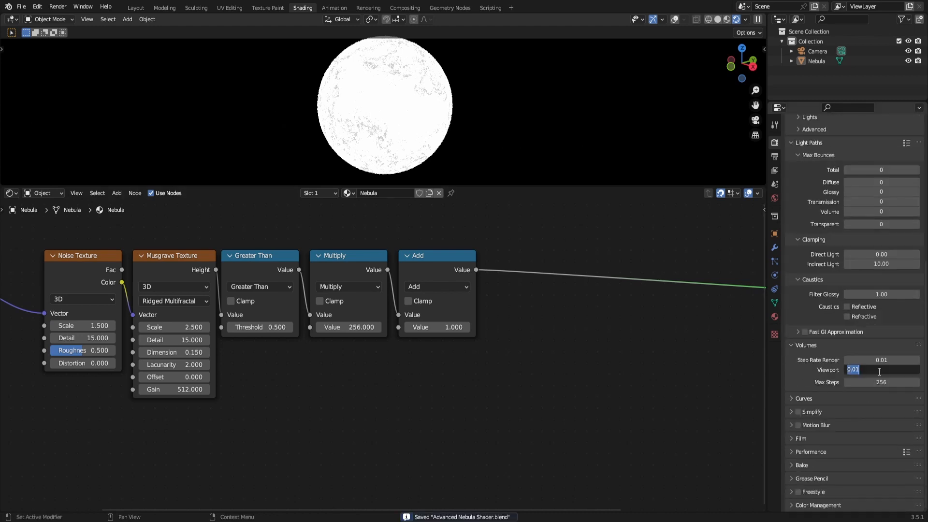
{"action": "type", "text": "0.5"}
{"action": "key", "text": "Return"}
{"action": "key", "text": "z"}
{"action": "key", "text": "z"}
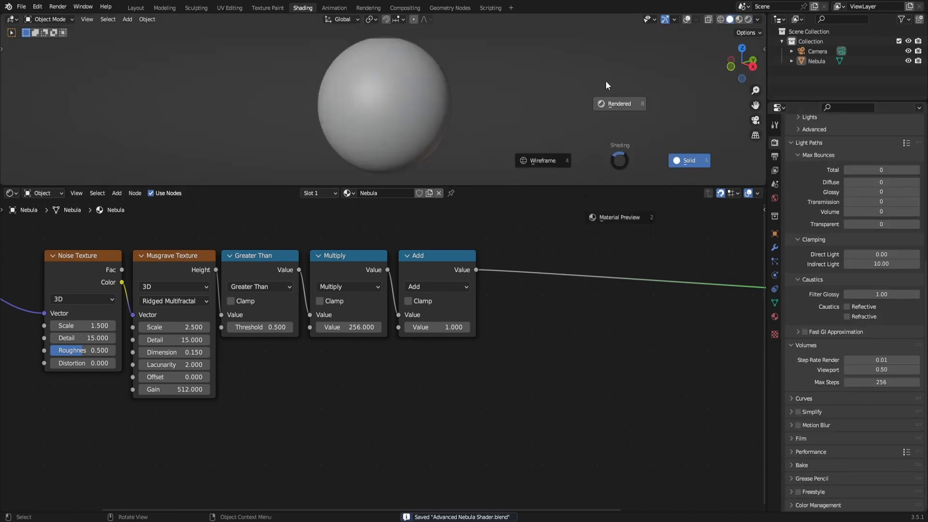
{"action": "left_click", "coordinate": [607, 85]}
- Duplicate the Add node and insert the copy into the link between Add and Material Output
{"action": "scroll", "coordinate": [468, 339], "scroll_direction": "down", "scroll_amount": 1}
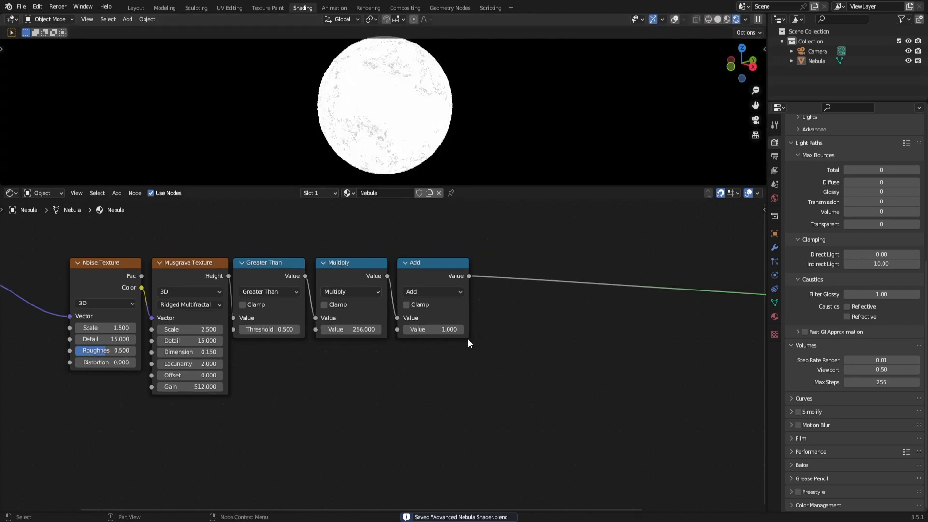
{"action": "left_click", "coordinate": [457, 278]}
{"action": "key", "text": "shift+d"}
{"action": "left_click", "coordinate": [528, 277]}
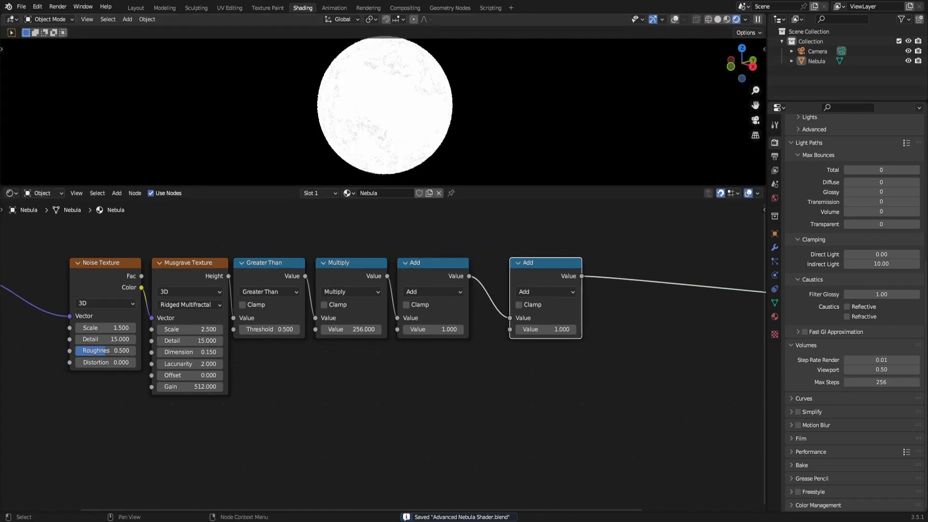
{"action": "left_click", "coordinate": [427, 414]}
- Duplicate Greater Than with its input link, place the copy directly below, and change it to Multiply with a value of 2.5
{"action": "middle_click_drag", "start_coordinate": [427, 414], "coordinate": [466, 410]}
{"action": "scroll", "coordinate": [372, 405], "scroll_direction": "up", "scroll_amount": 1}
{"action": "left_click", "coordinate": [304, 252]}
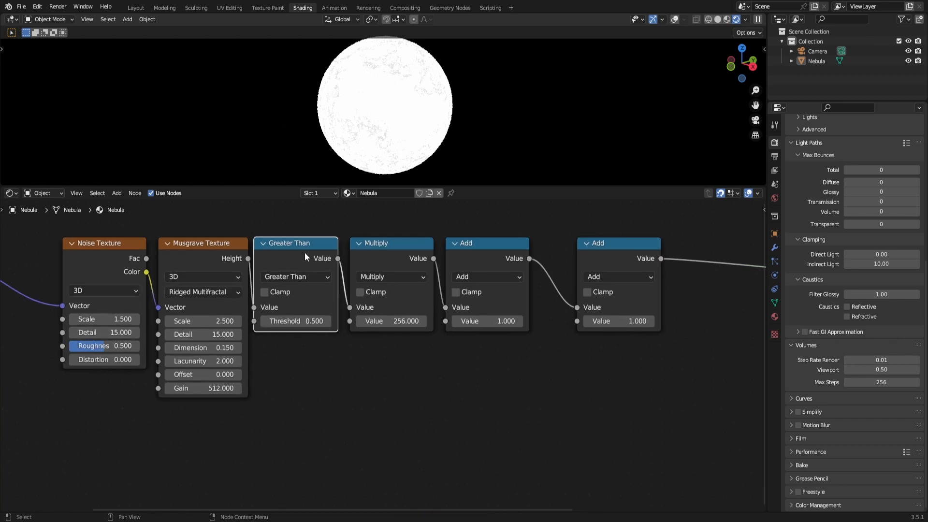
{"action": "key", "text": "shift+d"}
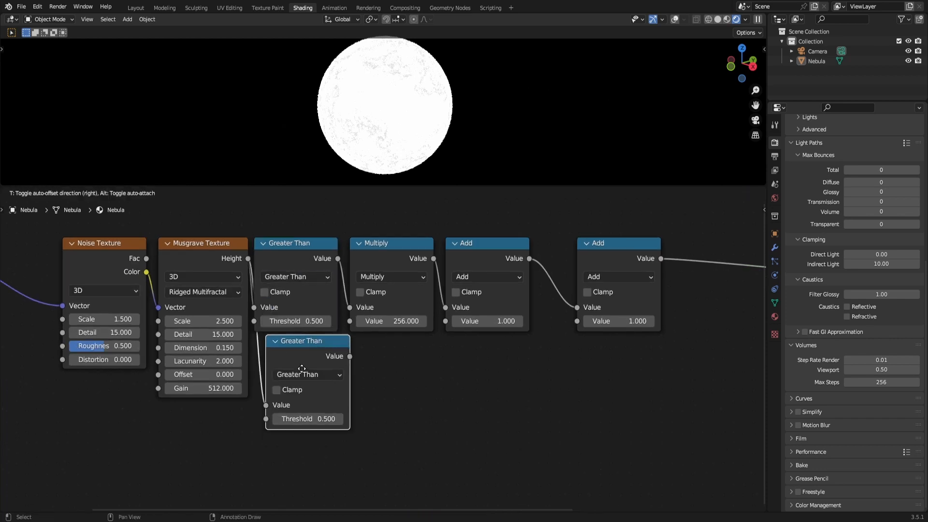
{"action": "left_click", "coordinate": [302, 387]}
{"action": "left_click", "coordinate": [297, 373]}
{"action": "left_click", "coordinate": [297, 373]}
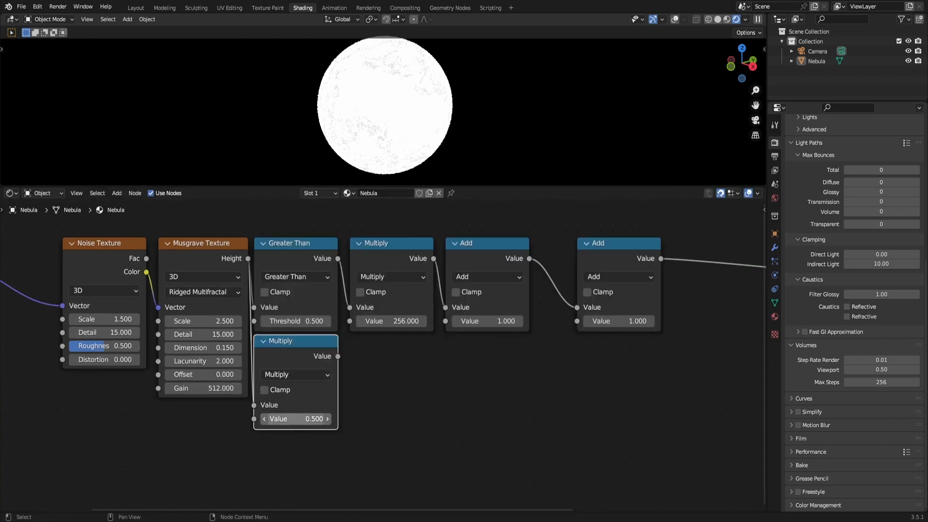
{"action": "left_click", "coordinate": [298, 418]}
{"action": "type", "text": "2.5"}
{"action": "key", "text": "Return"}
- Duplicate the 2.5 Multiply node beside it, feed the original into the copy, set the copy's value to 20, and save
{"action": "key", "text": "shift+d"}
{"action": "left_click", "coordinate": [311, 367]}
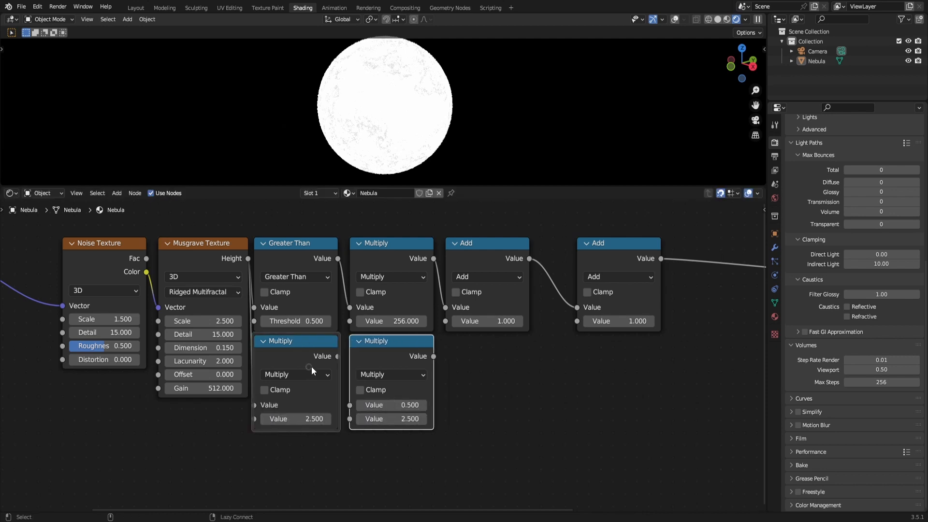
{"action": "left_click", "coordinate": [388, 376]}
{"action": "left_click", "coordinate": [399, 418]}
{"action": "type", "text": "20"}
{"action": "key", "text": "Return"}
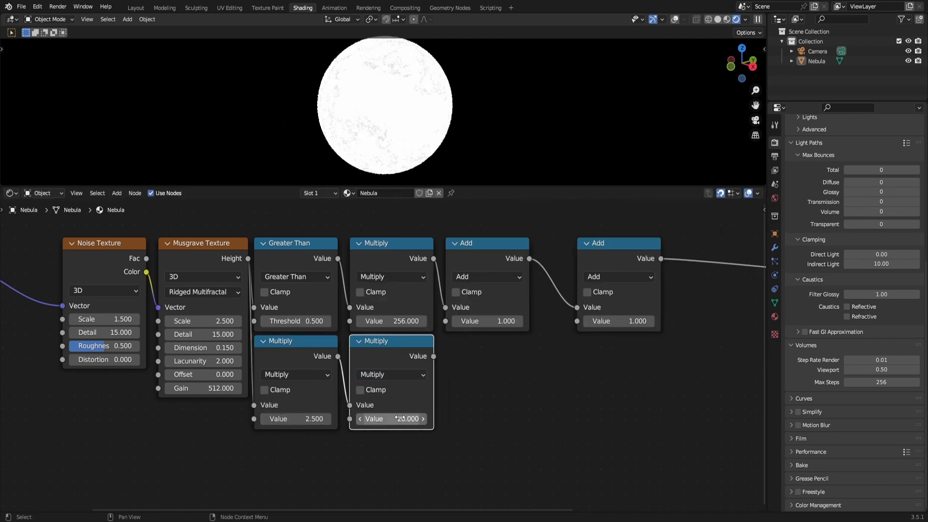
{"action": "key", "text": "ctrl+s"}
- Preview the lower 20-value Multiply node on the sphere, try a value of 30, and restore 20
{"action": "scroll", "coordinate": [512, 384], "scroll_direction": "down", "scroll_amount": 4}
{"action": "middle_click_drag", "start_coordinate": [531, 379], "coordinate": [402, 401]}
{"action": "left_click", "coordinate": [281, 376], "text": "ctrl+shift"}
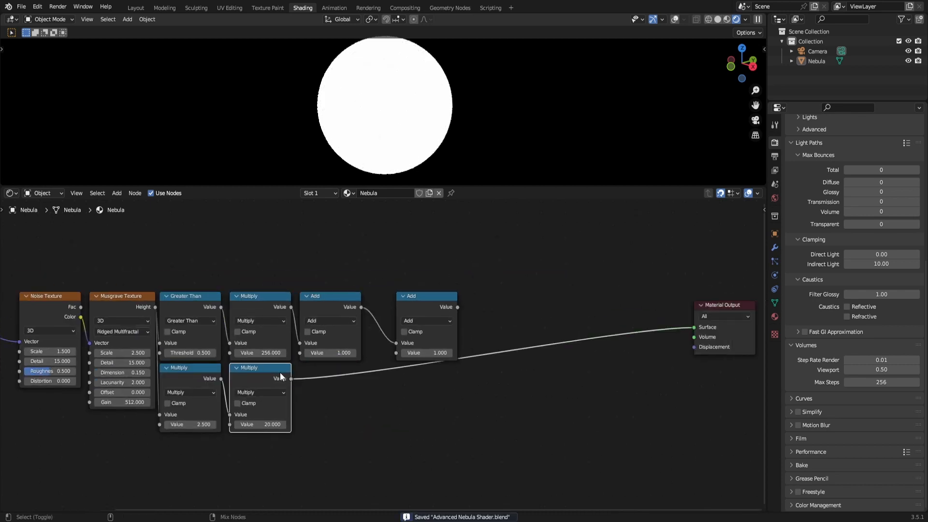
{"action": "left_click", "coordinate": [274, 423]}
{"action": "type", "text": "30"}
{"action": "key", "text": "Return"}
{"action": "left_click", "coordinate": [273, 425]}
{"action": "type", "text": "2"}
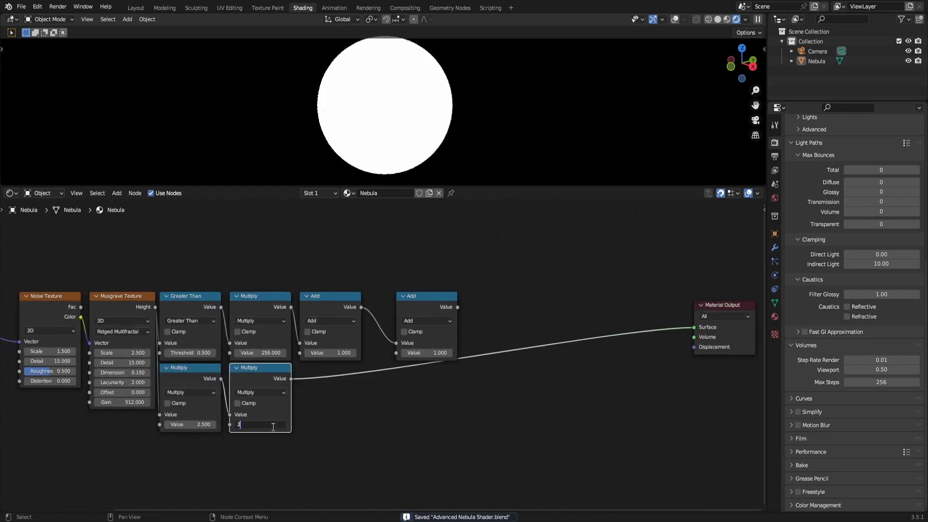
{"action": "type", "text": "0"}
{"action": "key", "text": "Return"}
- Try clamping the previewed Multiply node and scrubbing its value, then cancel the value change
{"action": "left_click", "coordinate": [237, 403]}
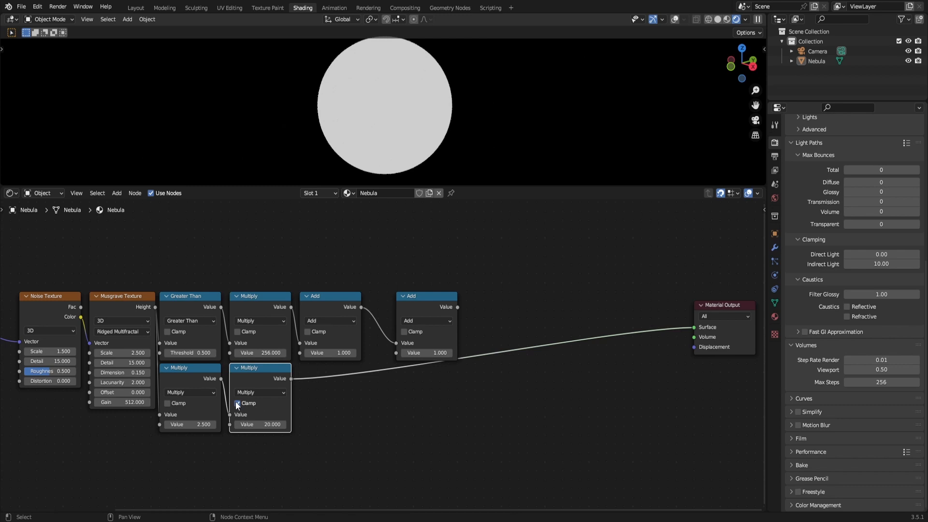
{"action": "left_click_drag", "start_coordinate": [254, 430], "coordinate": [263, 429]}
{"action": "left_click_drag", "start_coordinate": [266, 425], "coordinate": [238, 425]}
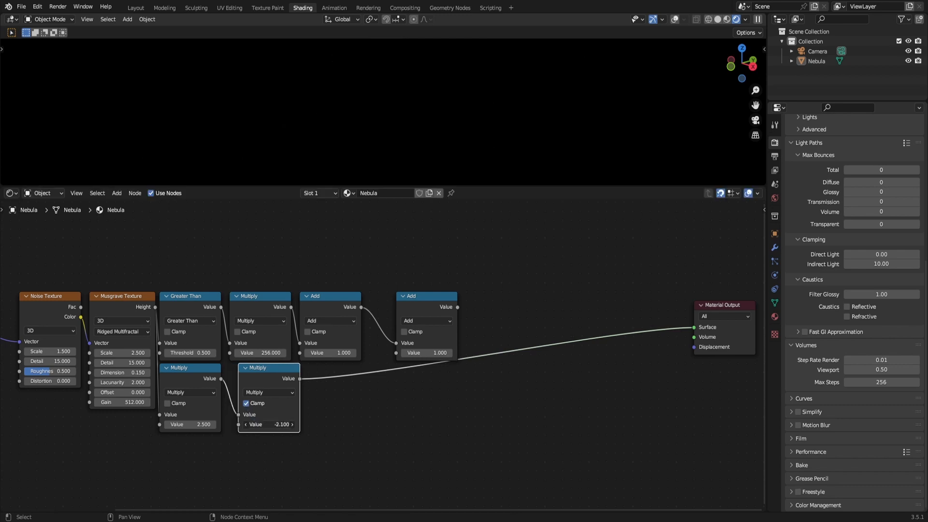
{"action": "right_click", "coordinate": [266, 426]}
- Feed the unclamped 20-value Multiply into the last Add node's second value, save, and preview that Add node
{"action": "left_click_drag", "start_coordinate": [253, 378], "coordinate": [396, 353]}
{"action": "left_click", "coordinate": [236, 403]}
{"action": "key", "text": "ctrl+s"}
{"action": "left_click", "coordinate": [436, 306], "text": "ctrl+shift"}
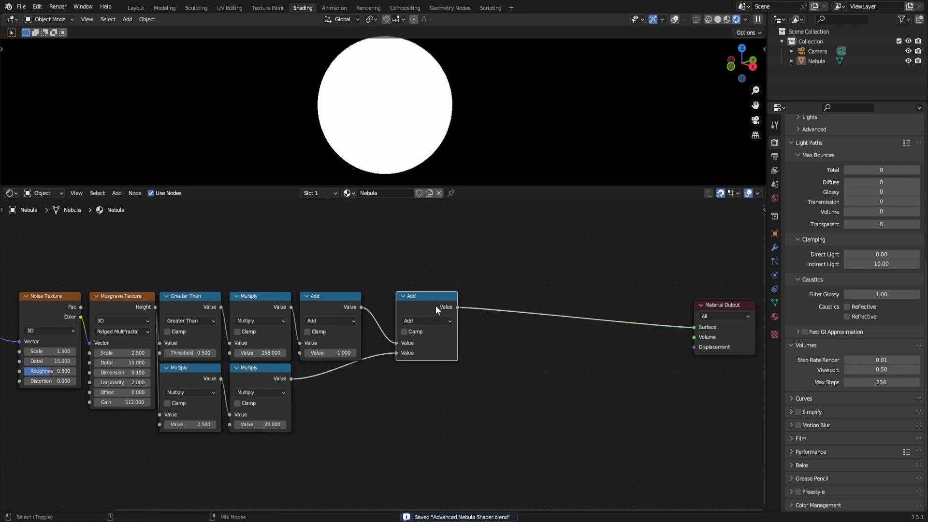
{"action": "left_click", "coordinate": [404, 331]}
{"action": "left_click", "coordinate": [404, 331]}
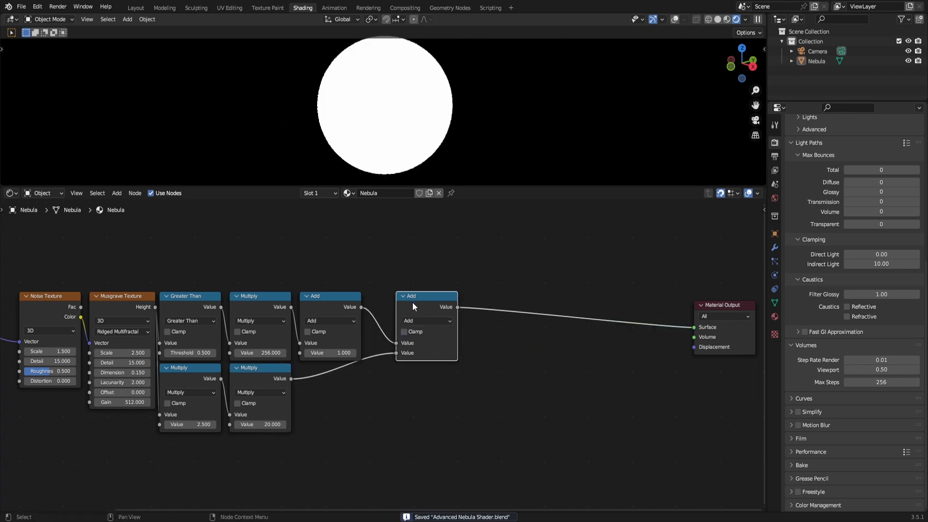
- Place the last Add beside the first, duplicate it as a clamped Multiply, and insert the copy before Material Output
{"action": "left_click_drag", "start_coordinate": [413, 303], "coordinate": [387, 301]}
{"action": "key", "text": "shift+d"}
{"action": "left_click", "coordinate": [498, 378]}
{"action": "left_click", "coordinate": [504, 392]}
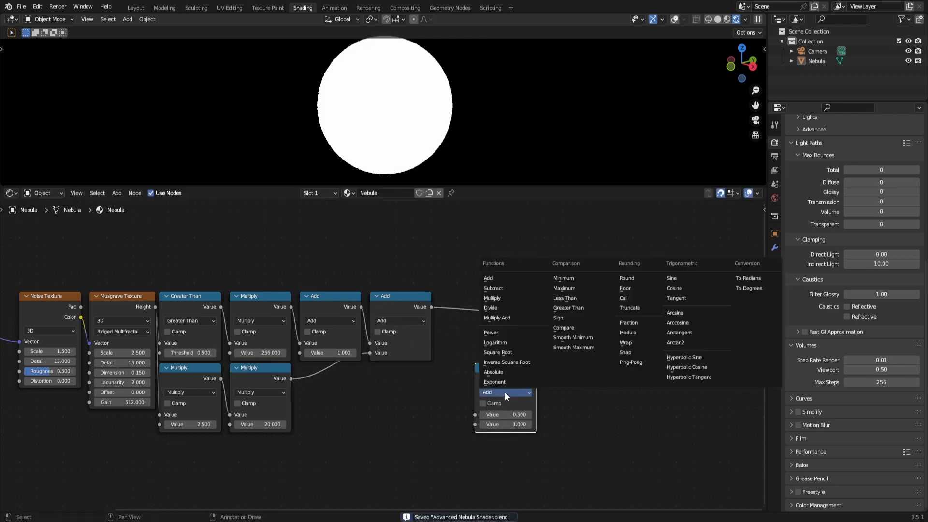
{"action": "key", "text": "m"}
{"action": "left_click_drag", "start_coordinate": [500, 377], "coordinate": [456, 306]}
{"action": "left_click", "coordinate": [474, 332]}
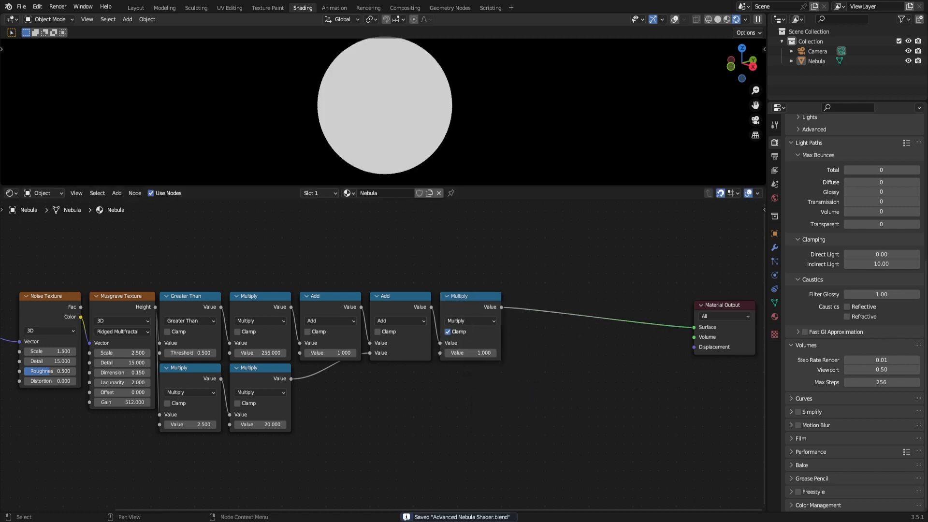
- Add a Vector Math node near Material Output and set its operation to Scale
{"action": "middle_click_drag", "start_coordinate": [576, 345], "coordinate": [518, 352]}
{"action": "scroll", "coordinate": [518, 352], "scroll_direction": "up", "scroll_amount": 3}
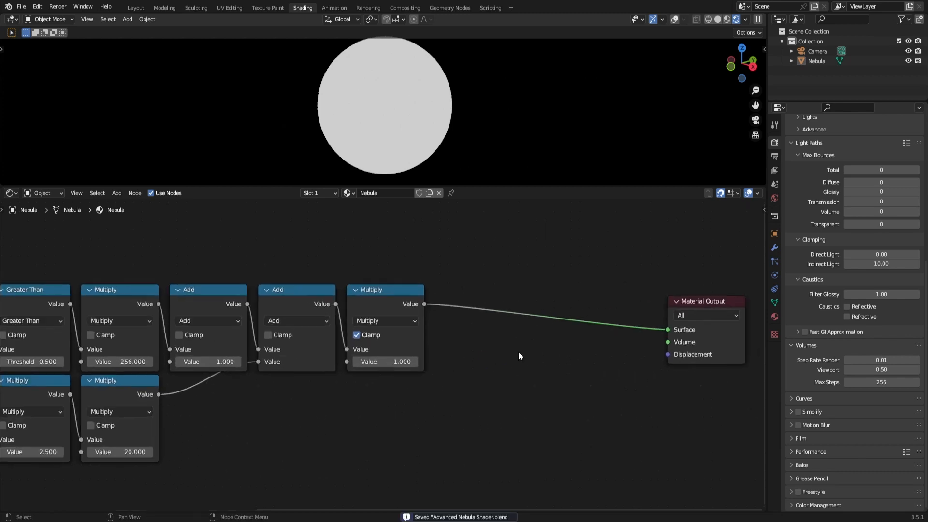
{"action": "key", "text": "shift+a"}
{"action": "type", "text": "sve"}
{"action": "key", "text": "Return"}
{"action": "left_click", "coordinate": [520, 350]}
{"action": "left_click", "coordinate": [562, 378]}
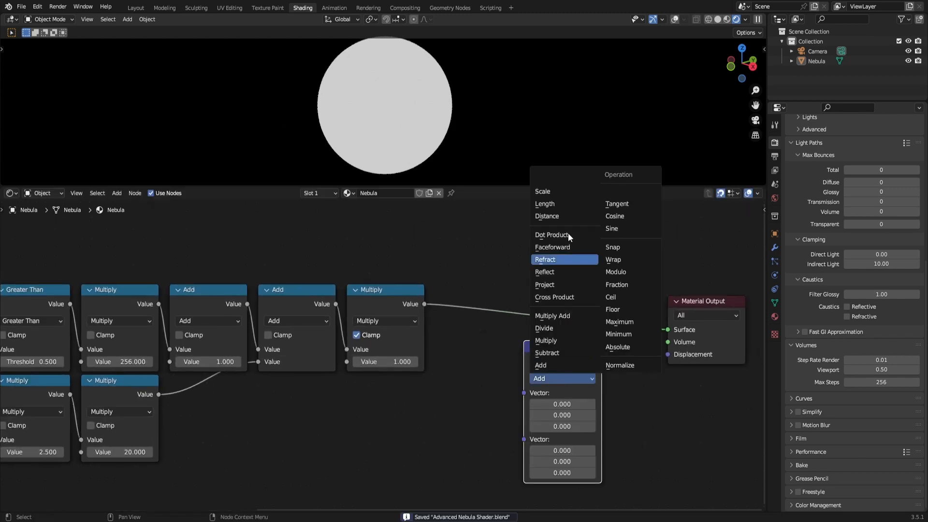
{"action": "left_click", "coordinate": [564, 192]}
- Insert the Scale node before Material Output, driven by the clamped Multiply through its Scale input, and place it beside Multiply
{"action": "left_click_drag", "start_coordinate": [541, 358], "coordinate": [477, 280]}
{"action": "left_click_drag", "start_coordinate": [469, 313], "coordinate": [469, 326]}
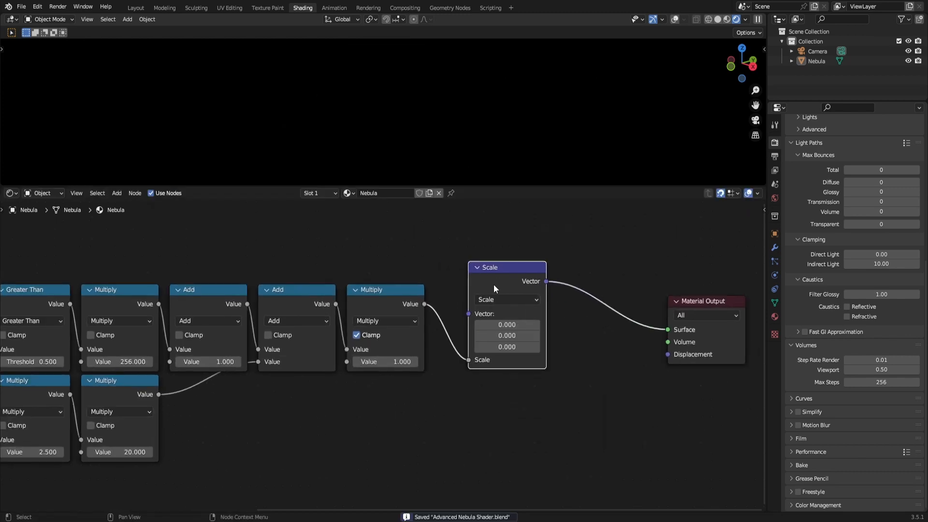
{"action": "left_click_drag", "start_coordinate": [489, 268], "coordinate": [455, 291]}
{"action": "key", "text": "alt+a"}
- Add an RGB node directly below the clamped Multiply node
{"action": "middle_click_drag", "start_coordinate": [463, 337], "coordinate": [502, 309]}
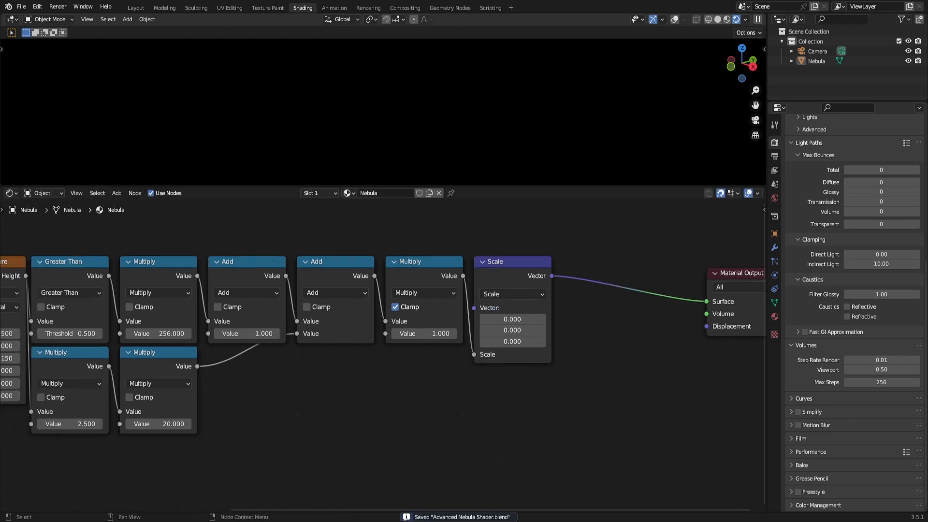
{"action": "middle_click_drag", "start_coordinate": [419, 368], "coordinate": [428, 333]}
{"action": "scroll", "coordinate": [428, 333], "scroll_direction": "up", "scroll_amount": 2}
{"action": "key", "text": "shift+a"}
{"action": "type", "text": "srgb"}
{"action": "key", "text": "Return"}
{"action": "left_click", "coordinate": [390, 319]}
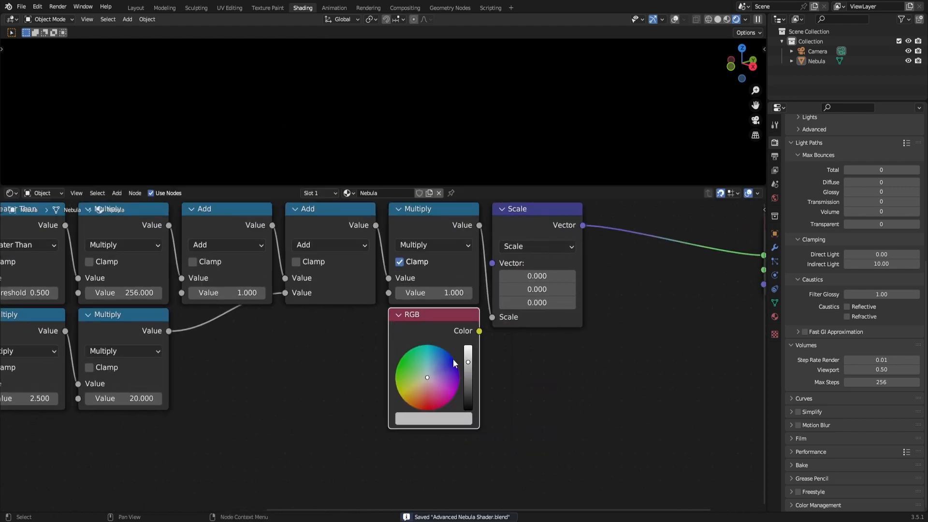
- Set the RGB node to a bright light blue and connect its Color to the Scale node's Vector input
{"action": "mouse_move", "coordinate": [467, 360]}
{"action": "left_mouse_down"}
{"action": "mouse_move", "coordinate": [468, 345]}
{"action": "mouse_move", "coordinate": [442, 341]}
{"action": "mouse_move", "coordinate": [448, 368]}
{"action": "left_mouse_up"}
{"action": "scroll", "coordinate": [459, 355], "scroll_direction": "up", "scroll_amount": 3}
{"action": "key", "text": "ctrl+z"}
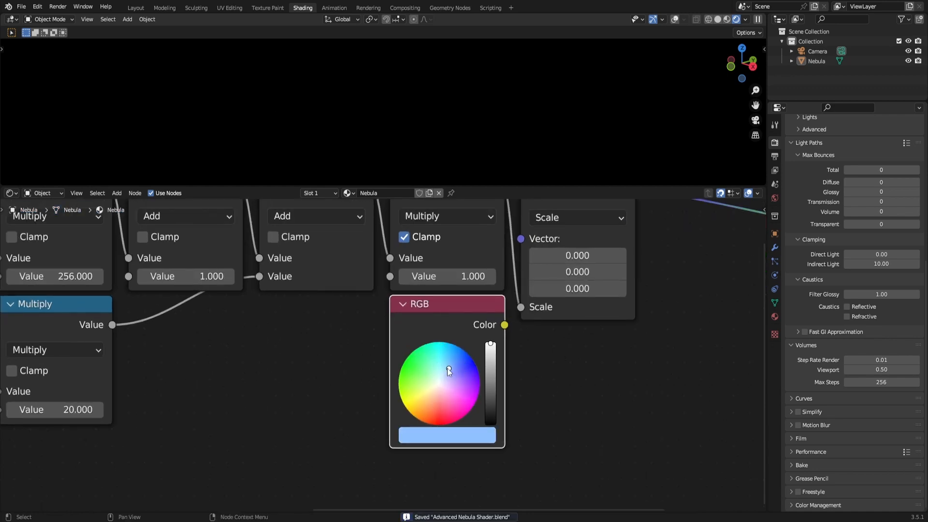
{"action": "left_click_drag", "start_coordinate": [510, 330], "coordinate": [533, 276]}
- Turn the RGB node into a node group named Scattering Colour
{"action": "scroll", "coordinate": [444, 325], "scroll_direction": "down", "scroll_amount": 1}
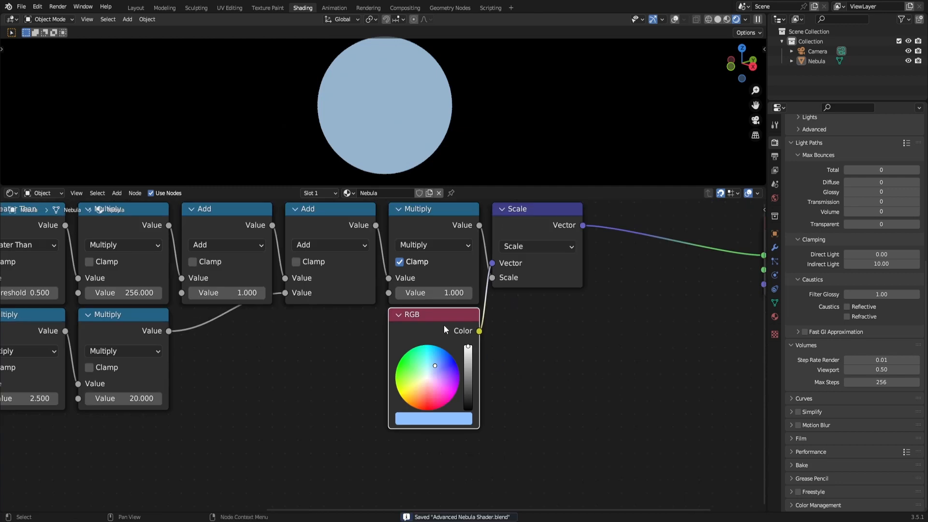
{"action": "key", "text": "ctrl+g"}
{"action": "key", "text": "Tab"}
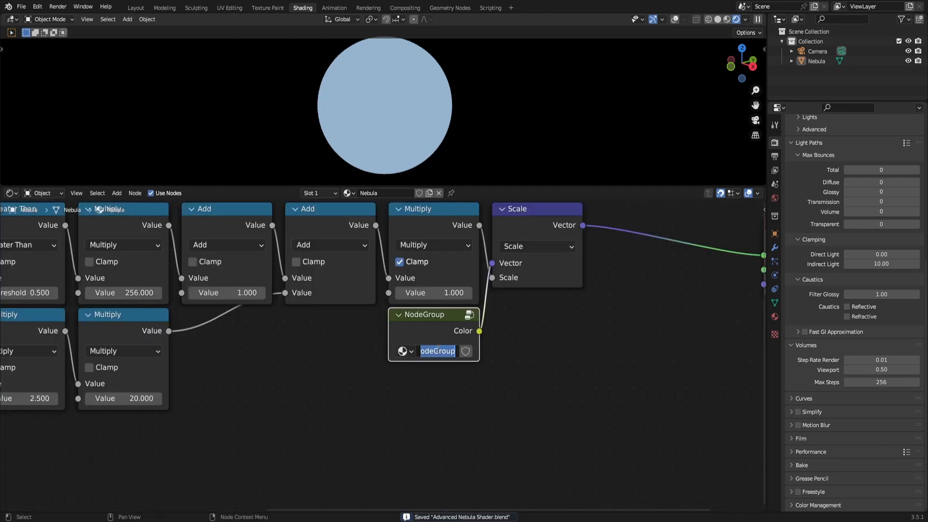
{"action": "type", "text": "Scattering Colour"}
{"action": "key", "text": "Return"}
- Save the file and add the Anisotropy Scalar node group above the Scale node
{"action": "scroll", "coordinate": [433, 378], "scroll_direction": "down", "scroll_amount": 3}
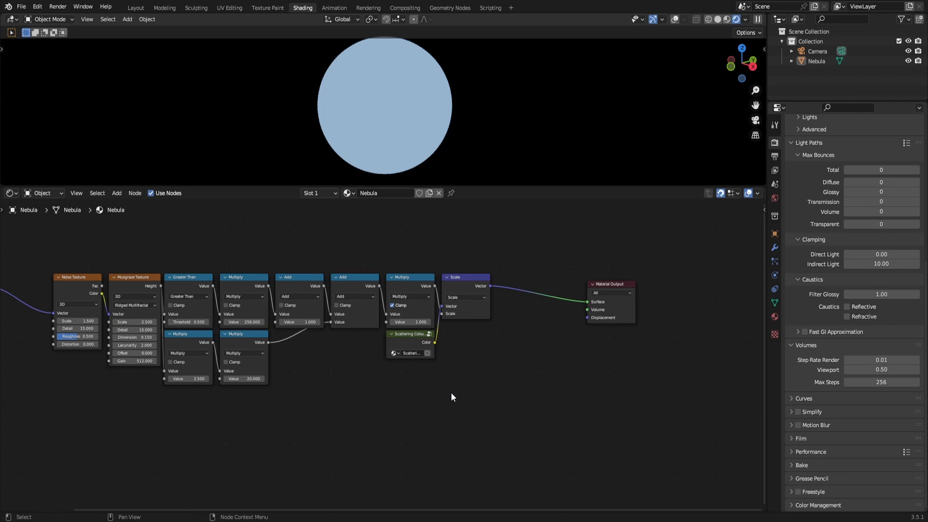
{"action": "left_click", "coordinate": [21, 7]}
{"action": "scroll", "coordinate": [483, 275], "scroll_direction": "up", "scroll_amount": 2}
{"action": "key", "text": "ctrl+s"}
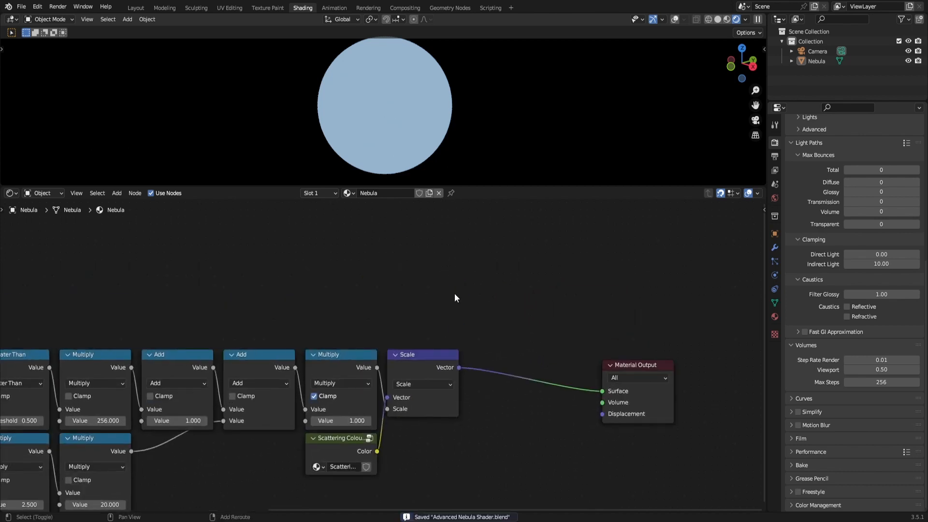
{"action": "key", "text": "shift+a"}
{"action": "type", "text": "anis"}
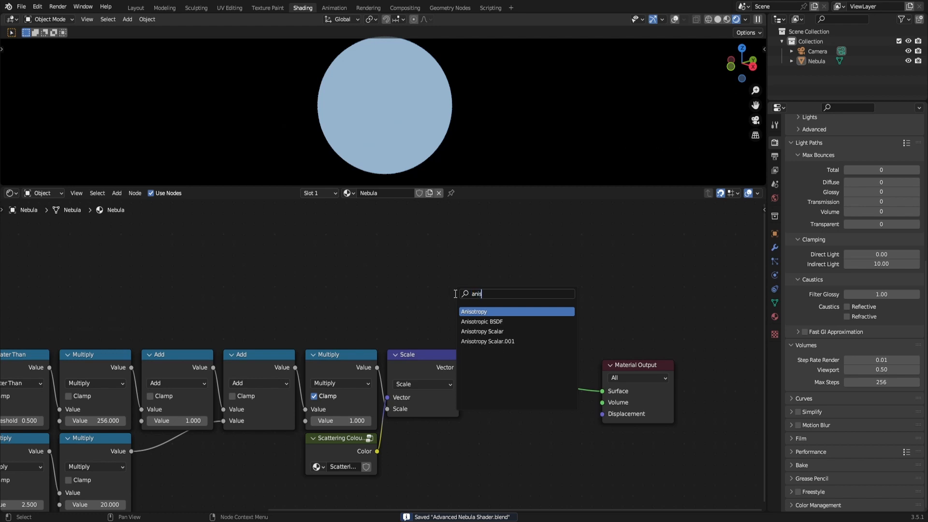
{"action": "key", "text": "Down"}
{"action": "key", "text": "Down"}
{"action": "key", "text": "Return"}
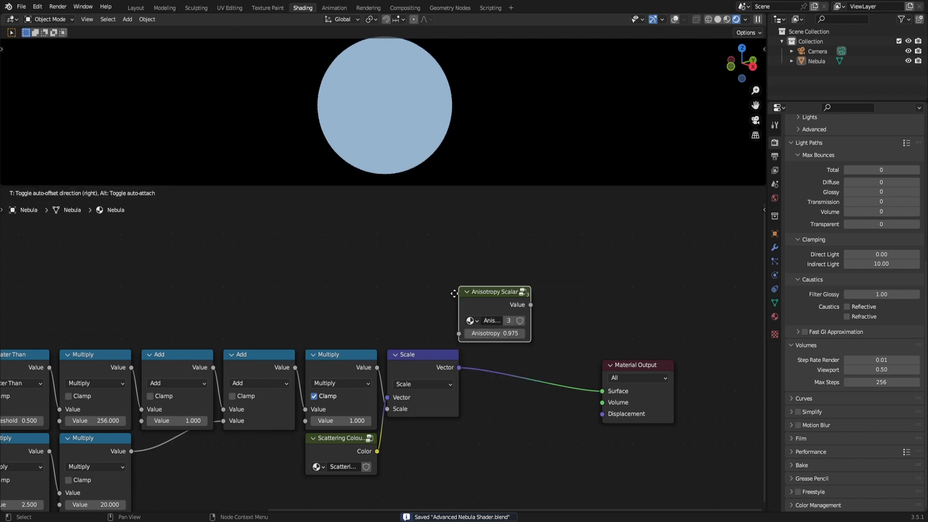
- Clean up the file's unused data-blocks twice, saving after each cleanup
{"action": "left_click", "coordinate": [24, 6]}
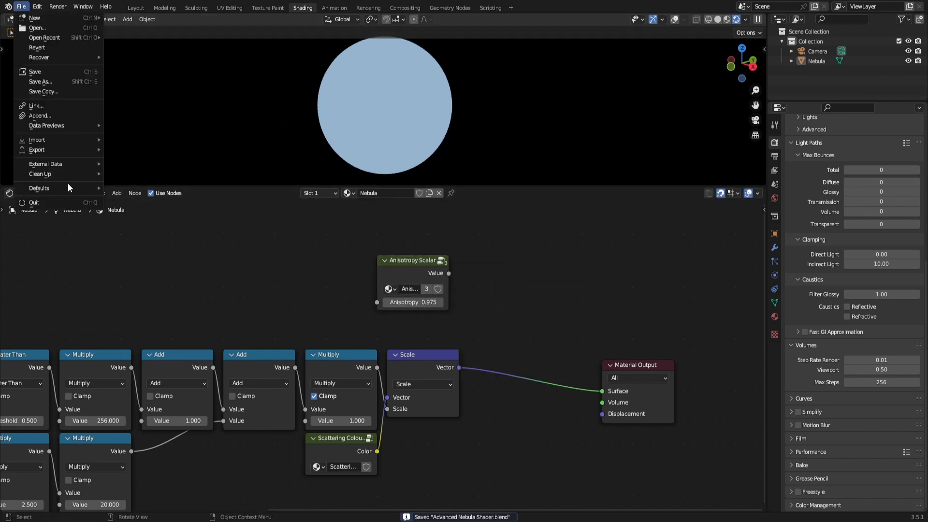
{"action": "mouse_move", "coordinate": [83, 178]}
{"action": "left_click", "coordinate": [145, 184]}
{"action": "left_click", "coordinate": [145, 186]}
{"action": "key", "text": "ctrl+s"}
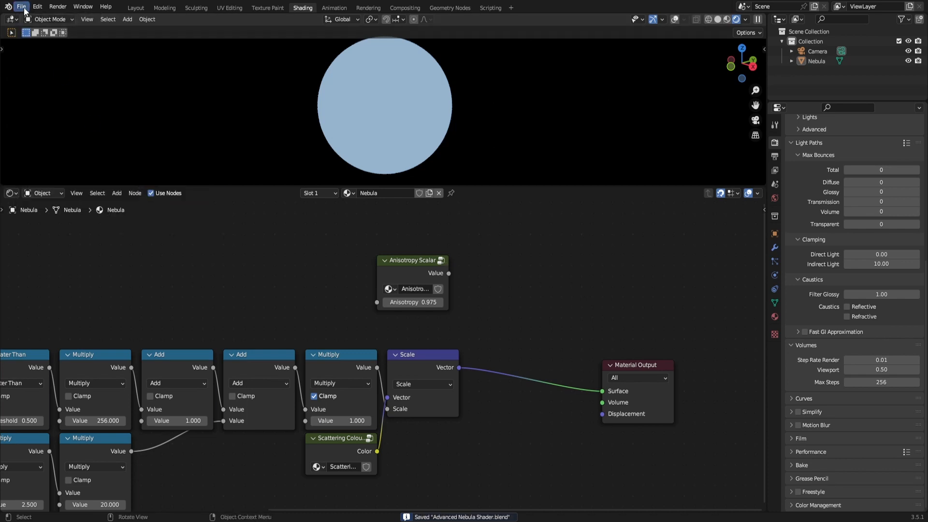
{"action": "left_click", "coordinate": [24, 8]}
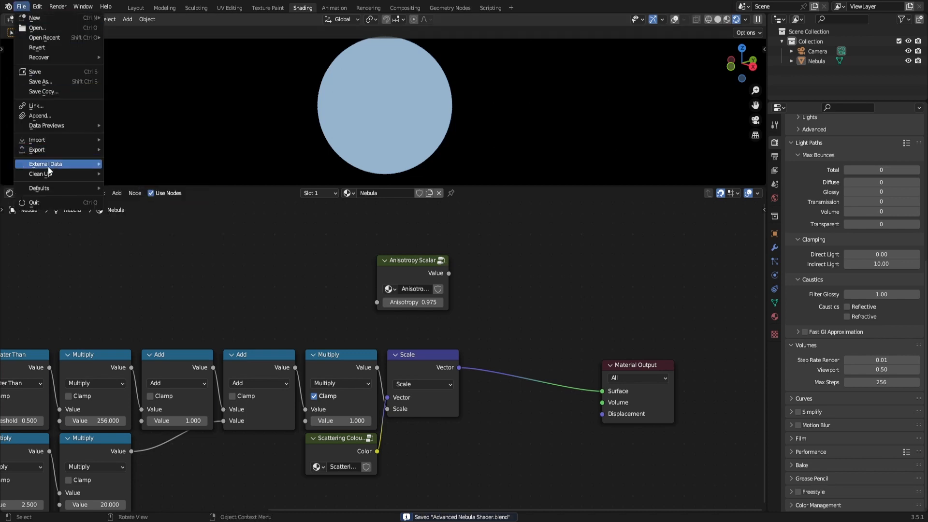
{"action": "mouse_move", "coordinate": [68, 173]}
{"action": "left_click", "coordinate": [143, 177]}
{"action": "key", "text": "Home"}
{"action": "key", "text": "ctrl+s"}
- Examine the nodes inside the Anisotropy Scalar group and return to the main Nebula node tree
{"action": "key", "text": "Tab"}
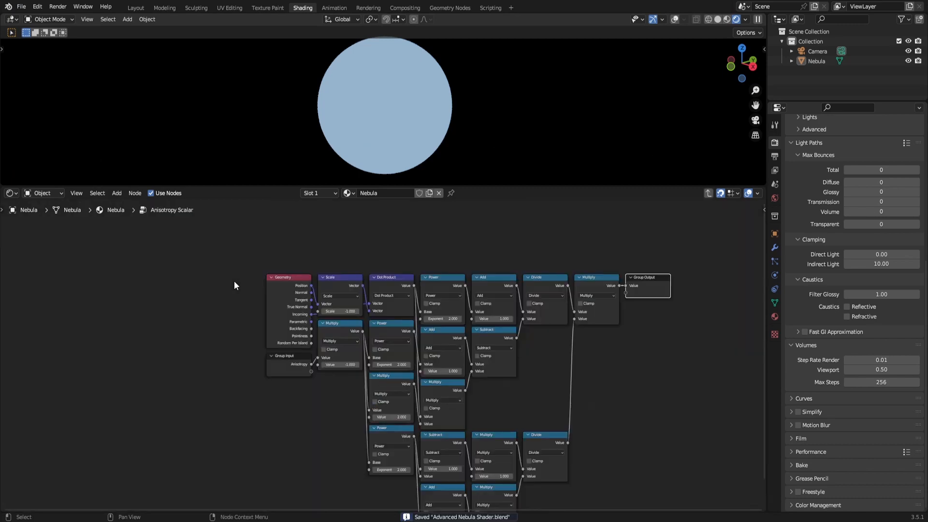
{"action": "key", "text": "Tab"}
{"action": "scroll", "coordinate": [420, 331], "scroll_direction": "up", "scroll_amount": 3}
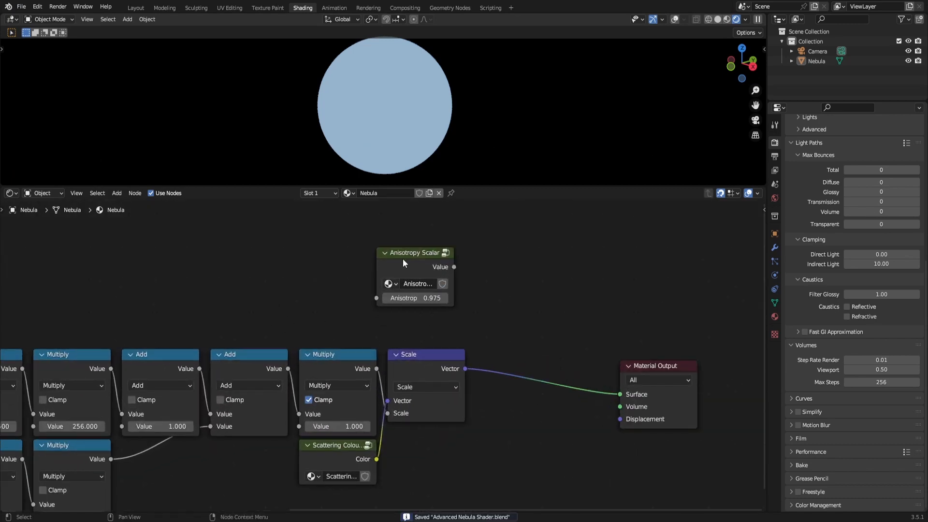
- Place the Anisotropy Scalar node directly above the Scale node and set its Anisotropy to 0
{"action": "key", "text": "Tab"}
{"action": "key", "text": "Tab"}
{"action": "left_click_drag", "start_coordinate": [423, 261], "coordinate": [435, 295]}
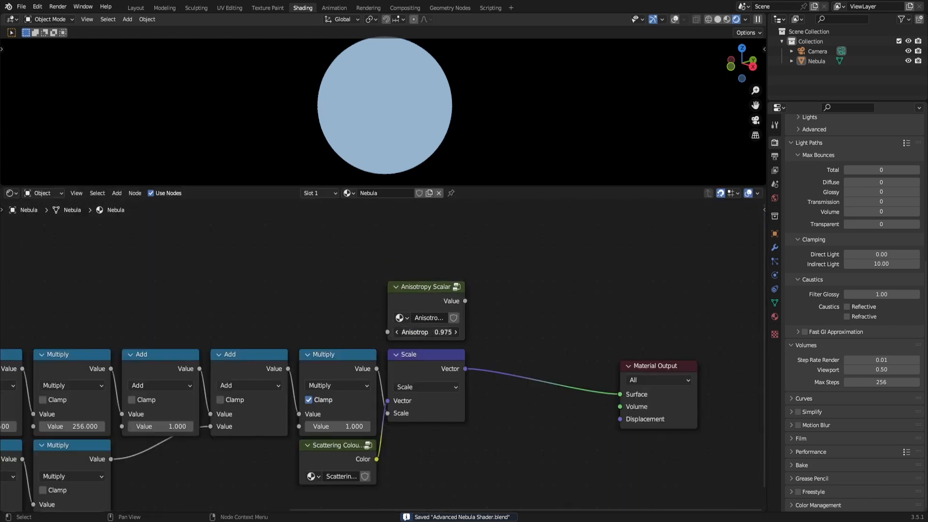
{"action": "double_click", "coordinate": [426, 332]}
{"action": "type", "text": "0"}
{"action": "key", "text": "Return"}
- Duplicate the Anisotropy Scalar node, place the copy directly above the original, and set the copy's Anisotropy to 0.7
{"action": "middle_click_drag", "start_coordinate": [424, 332], "coordinate": [421, 397]}
{"action": "scroll", "coordinate": [421, 397], "scroll_direction": "up", "scroll_amount": 1}
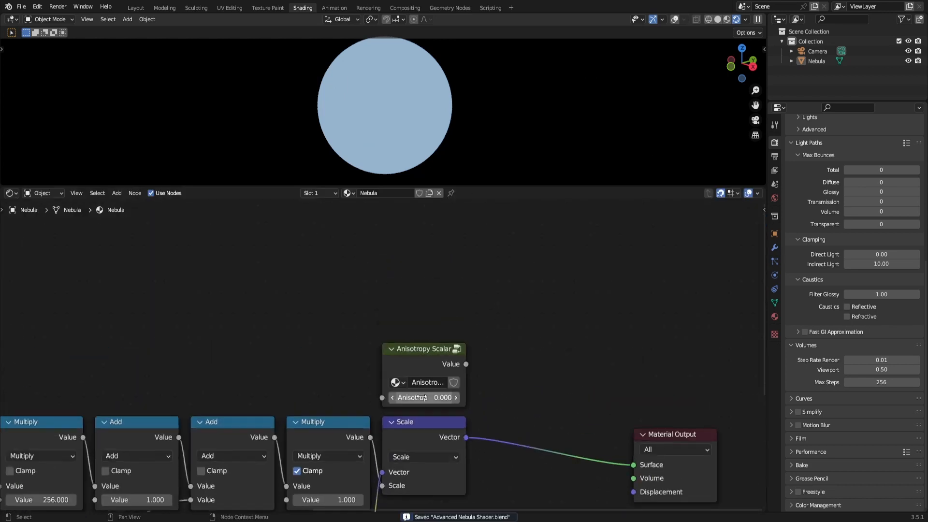
{"action": "scroll", "coordinate": [421, 398], "scroll_direction": "up", "scroll_amount": 1}
{"action": "key", "text": "shift+d"}
{"action": "left_click", "coordinate": [425, 277]}
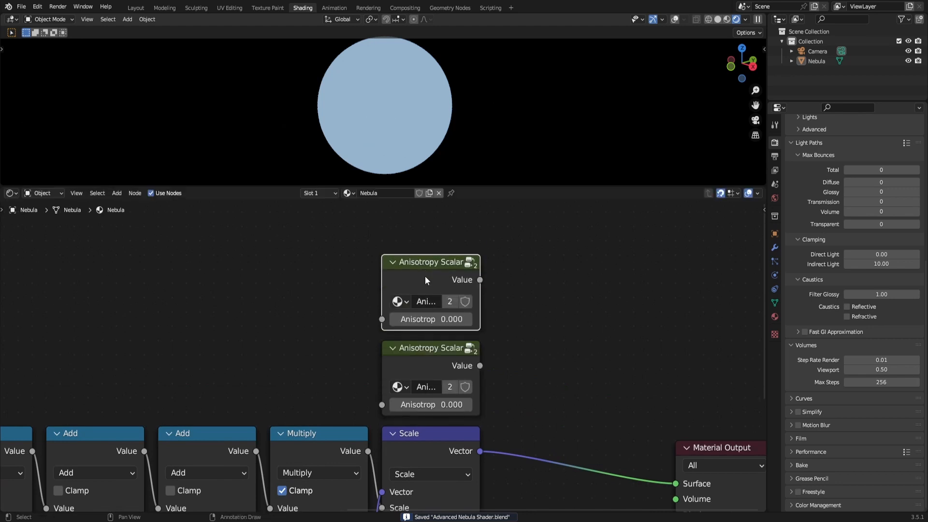
{"action": "double_click", "coordinate": [445, 317]}
{"action": "type", "text": "0.7"}
{"action": "key", "text": "Return"}
- Add a Value node set to 0.7 beside the upper Anisotropy Scalar and connect it to that node's Anisotropy input
{"action": "key", "text": "shift+a"}
{"action": "left_click", "coordinate": [256, 281]}
{"action": "type", "text": "val"}
{"action": "key", "text": "Return"}
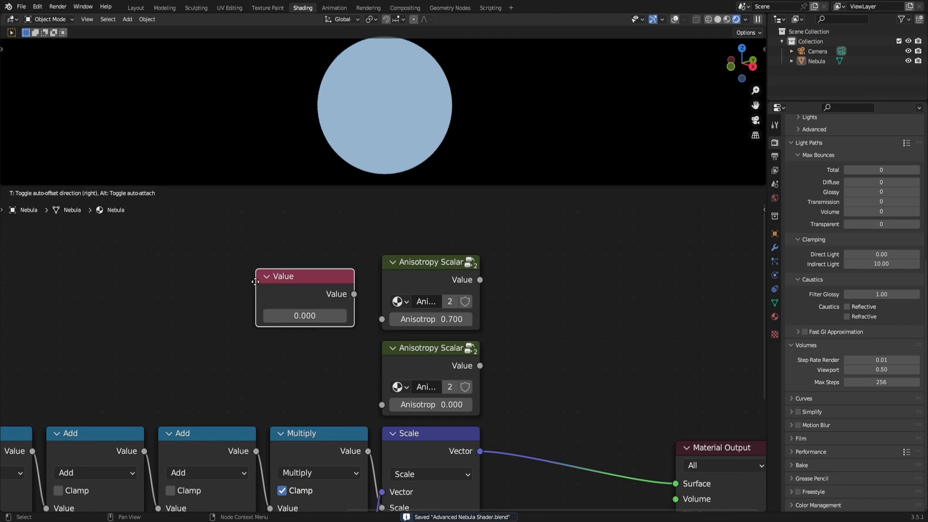
{"action": "left_click", "coordinate": [291, 312]}
{"action": "double_click", "coordinate": [291, 311]}
{"action": "type", "text": "0.7"}
{"action": "key", "text": "Return"}
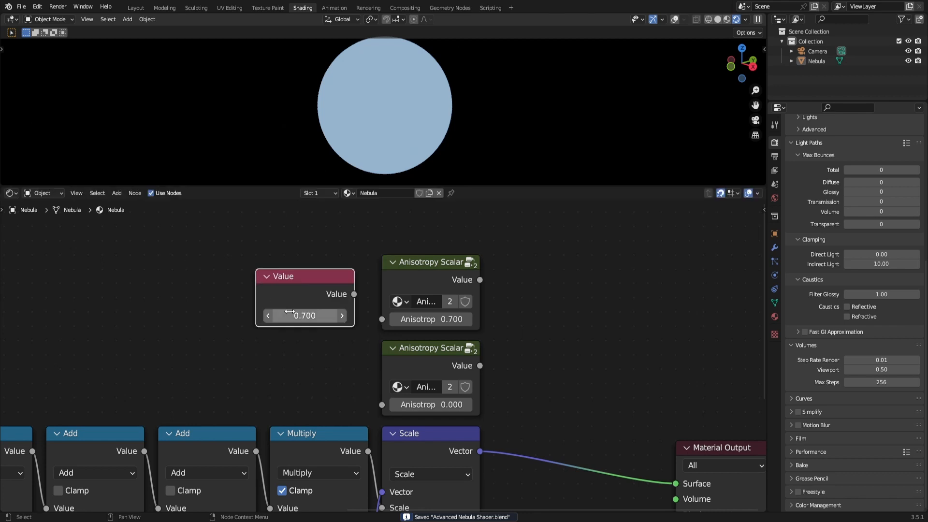
{"action": "left_click_drag", "start_coordinate": [354, 294], "coordinate": [382, 320]}
{"action": "left_click_drag", "start_coordinate": [318, 295], "coordinate": [331, 280]}
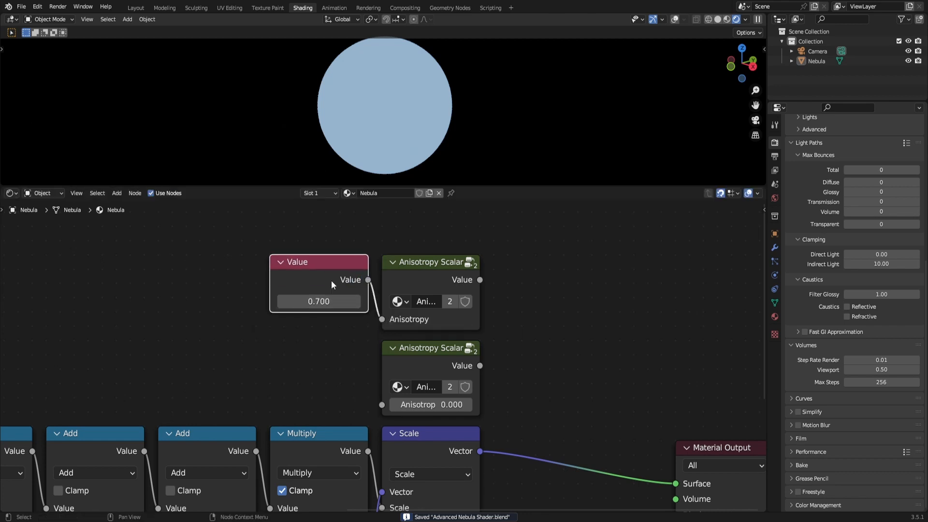
- Turn the Value node into a node group named Anisotropy and save the file
{"action": "key", "text": "ctrl+g"}
{"action": "key", "text": "Tab"}
{"action": "double_click", "coordinate": [323, 301]}
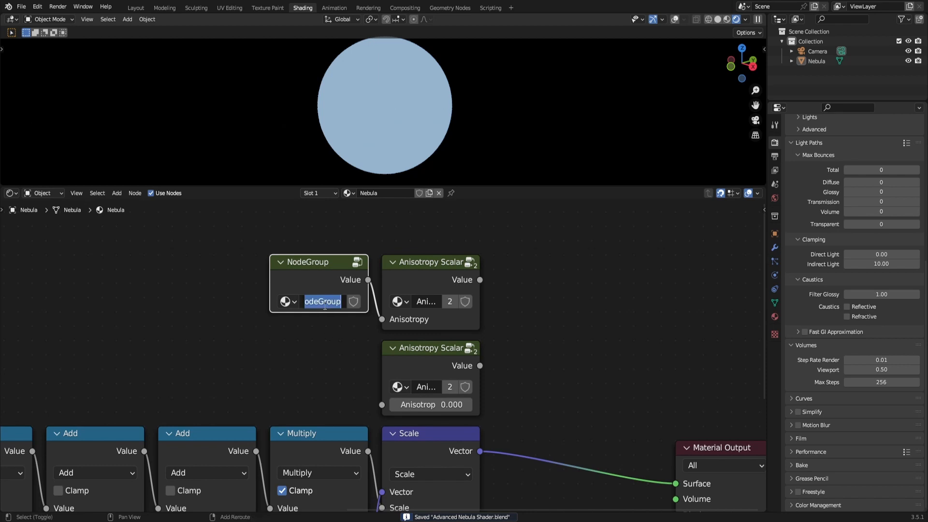
{"action": "type", "text": "Anis"}
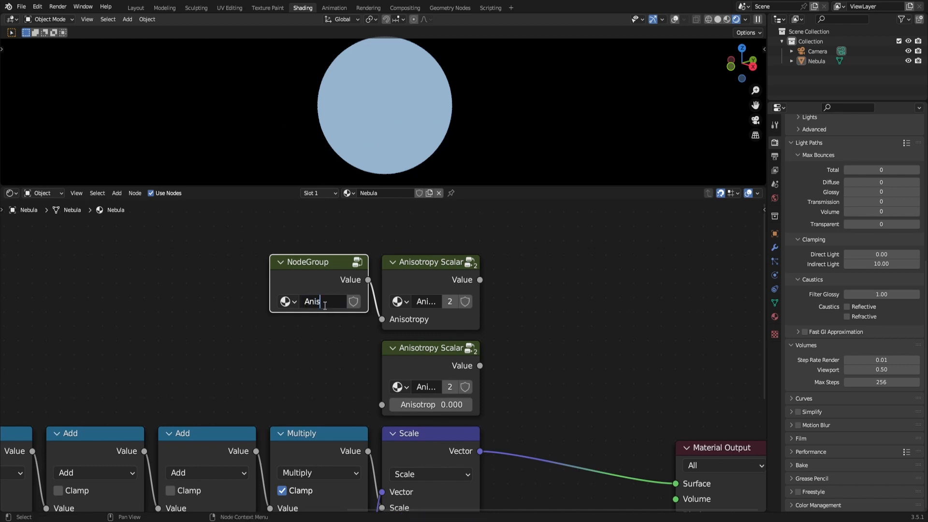
{"action": "type", "text": "otropy"}
{"action": "key", "text": "Return"}
{"action": "left_click", "coordinate": [331, 337]}
{"action": "scroll", "coordinate": [332, 337], "scroll_direction": "down", "scroll_amount": 3}
{"action": "key", "text": "ctrl+s"}
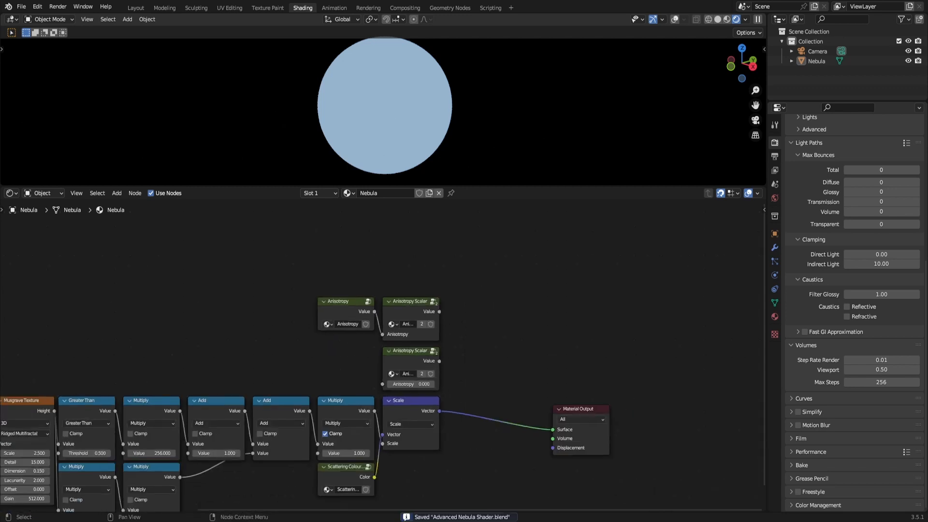
- Add a Mix node near the Anisotropy Scalar nodes, with its data type set to Color and blending mode to Add
{"action": "key", "text": "shift+a"}
{"action": "type", "text": "s"}
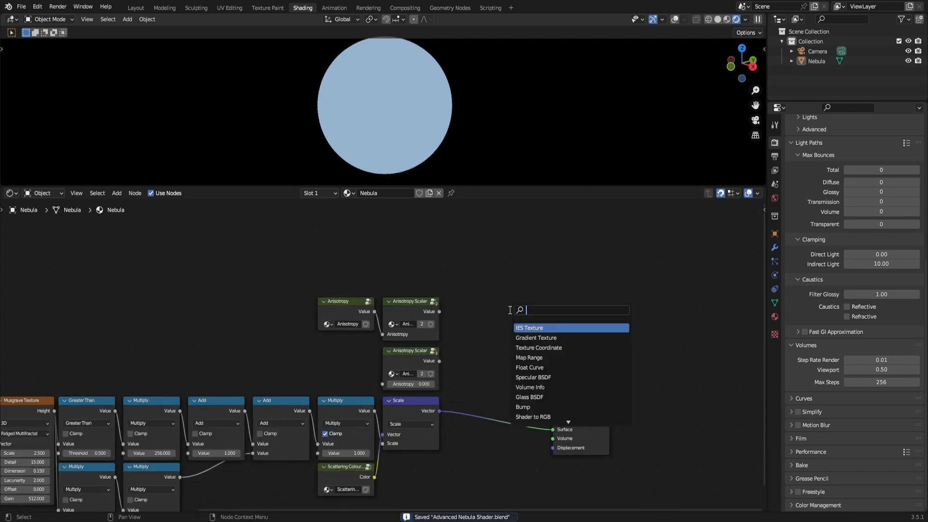
{"action": "type", "text": "mix"}
{"action": "key", "text": "Return"}
{"action": "left_click", "coordinate": [510, 311]}
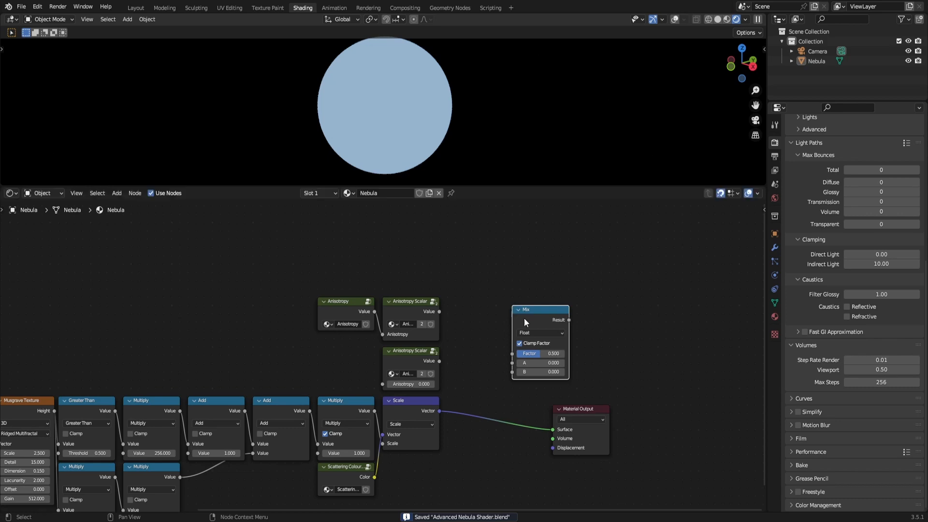
{"action": "left_click", "coordinate": [548, 330]}
{"action": "key", "text": "c"}
{"action": "scroll", "coordinate": [548, 330], "scroll_direction": "up", "scroll_amount": 2}
{"action": "left_click", "coordinate": [555, 340]}
{"action": "key", "text": "a"}
{"action": "key", "text": "g"}
{"action": "left_click", "coordinate": [547, 310]}
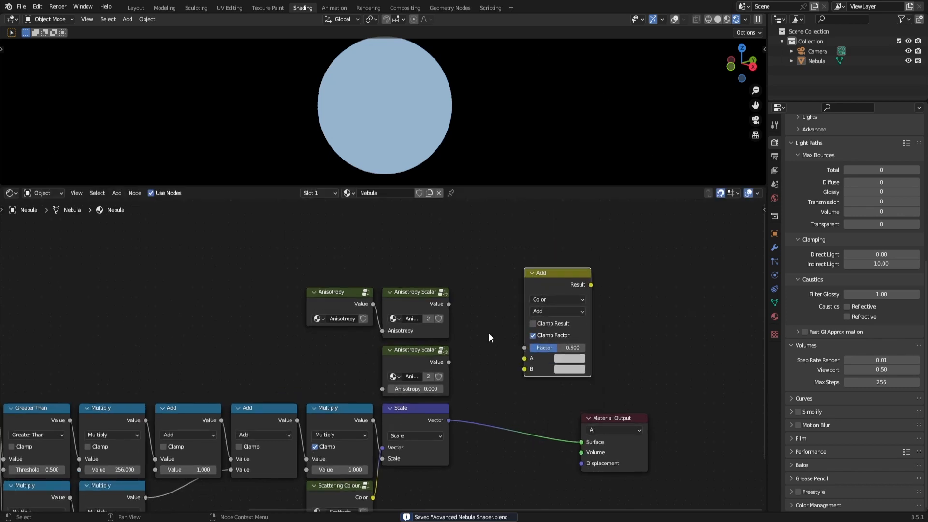
- Connect the upper Anisotropy Scalar to the Add node's A input and the lower one to B, and save the file
{"action": "left_click_drag", "start_coordinate": [449, 362], "coordinate": [524, 369]}
{"action": "left_click_drag", "start_coordinate": [525, 359], "coordinate": [453, 316]}
{"action": "scroll", "coordinate": [416, 346], "scroll_direction": "down", "scroll_amount": 4}
{"action": "key", "text": "ctrl+s"}
{"action": "left_click", "coordinate": [527, 315]}
- Duplicate the Scale node into the link before Material Output, feed the Add node's Result into the copy's Scale input, and save
{"action": "middle_click_drag", "start_coordinate": [495, 355], "coordinate": [394, 309]}
{"action": "scroll", "coordinate": [414, 358], "scroll_direction": "up", "scroll_amount": 1}
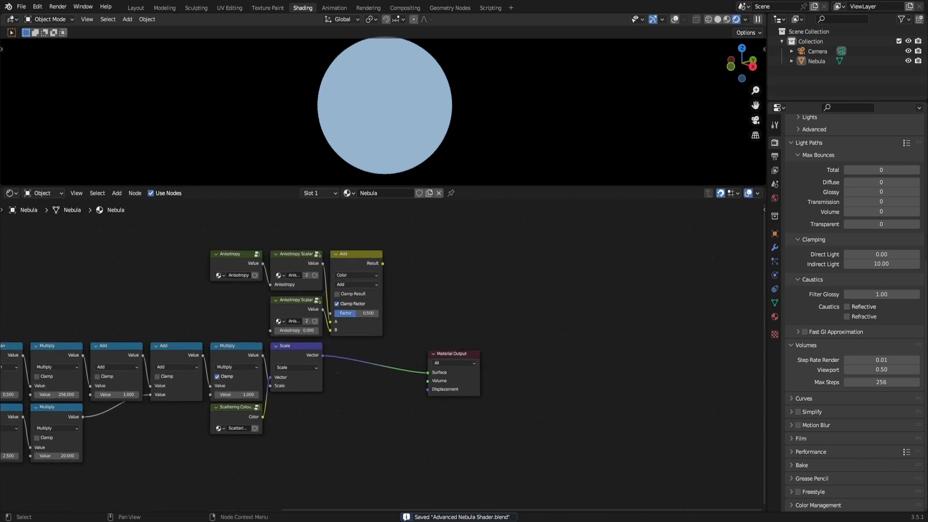
{"action": "scroll", "coordinate": [382, 354], "scroll_direction": "up", "scroll_amount": 1}
{"action": "left_click", "coordinate": [276, 349]}
{"action": "key", "text": "shift+d"}
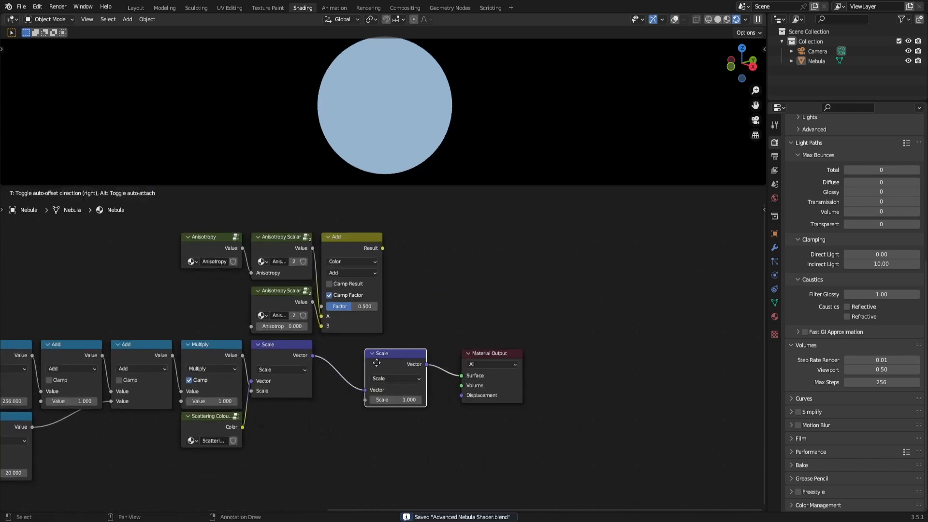
{"action": "left_click", "coordinate": [339, 355]}
{"action": "left_click_drag", "start_coordinate": [386, 247], "coordinate": [322, 387]}
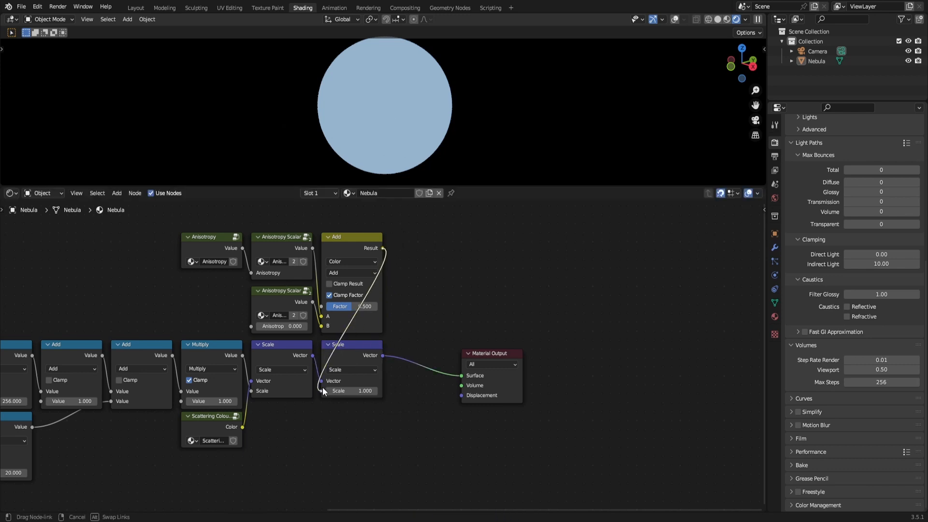
{"action": "key", "text": "ctrl+s"}
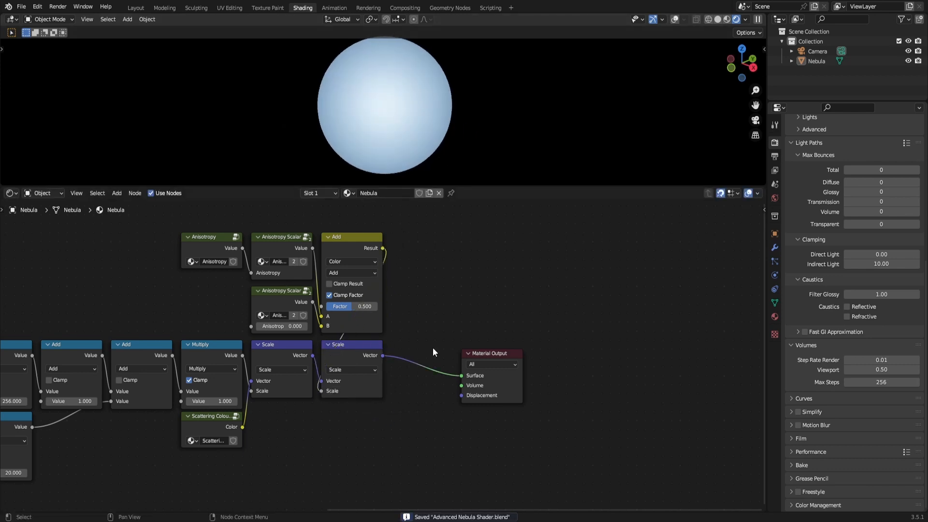
- Save the file, duplicate the last Scale node below the chain, change the copy to Multiply, and duplicate that Multiply node once
{"action": "scroll", "coordinate": [433, 347], "scroll_direction": "down", "scroll_amount": 2}
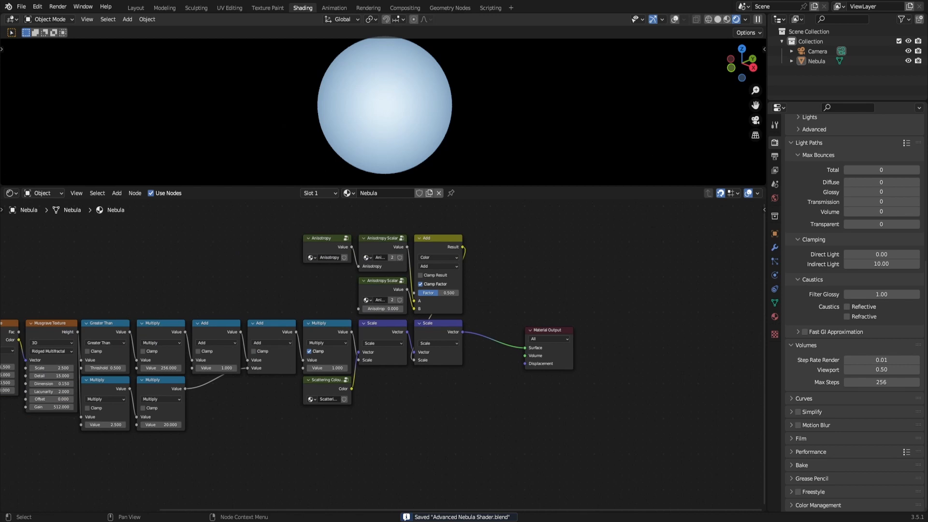
{"action": "scroll", "coordinate": [406, 419], "scroll_direction": "down", "scroll_amount": 1}
{"action": "middle_click_drag", "start_coordinate": [406, 419], "coordinate": [457, 372]}
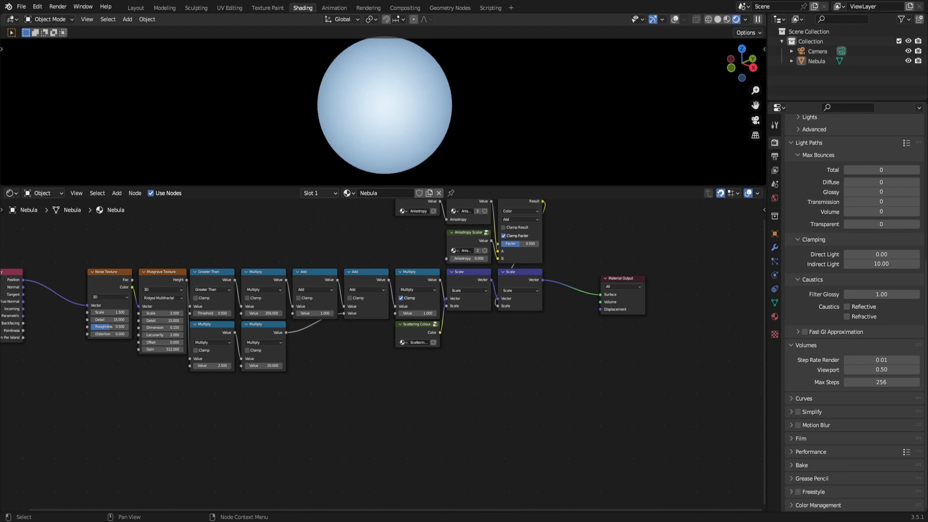
{"action": "middle_click_drag", "start_coordinate": [509, 375], "coordinate": [373, 368]}
{"action": "key", "text": "ctrl+s"}
{"action": "scroll", "coordinate": [374, 367], "scroll_direction": "up", "scroll_amount": 1}
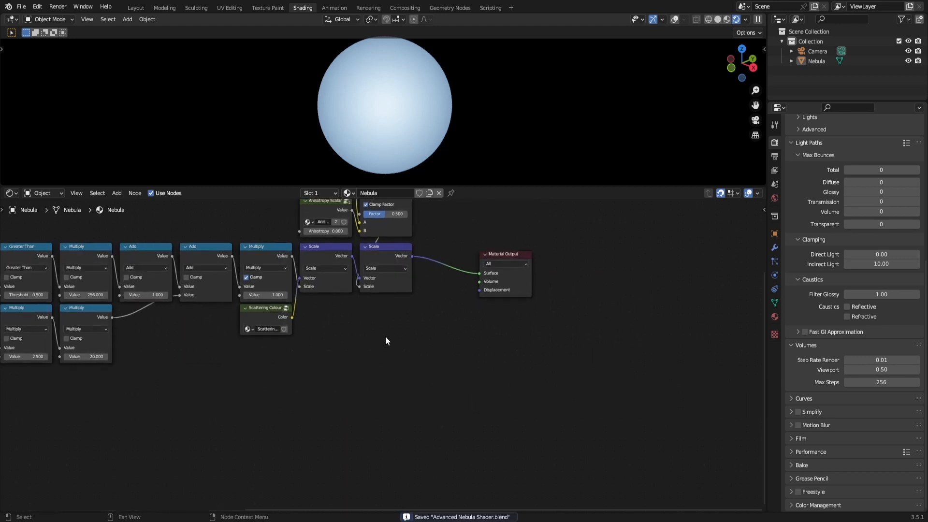
{"action": "left_click", "coordinate": [383, 278]}
{"action": "key", "text": "shift+d"}
{"action": "left_click", "coordinate": [450, 362]}
{"action": "left_click", "coordinate": [450, 362]}
{"action": "key", "text": "m"}
{"action": "middle_click_drag", "start_coordinate": [465, 368], "coordinate": [505, 359]}
{"action": "key", "text": "shift+d"}
{"action": "left_click", "coordinate": [404, 368]}
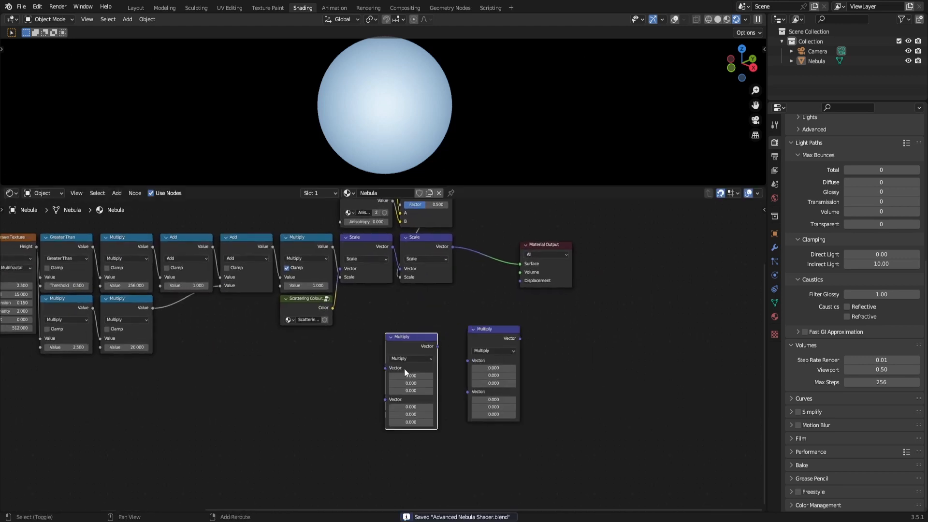
- Duplicate the Multiply vector node once more and switch the two nodes before the last Multiply to Subtract
{"action": "key", "text": "shift+d"}
{"action": "left_click", "coordinate": [364, 367]}
{"action": "left_click", "coordinate": [365, 360]}
{"action": "left_click", "coordinate": [400, 359]}
{"action": "left_click", "coordinate": [406, 360]}
{"action": "scroll", "coordinate": [404, 362], "scroll_direction": "up", "scroll_amount": 2}
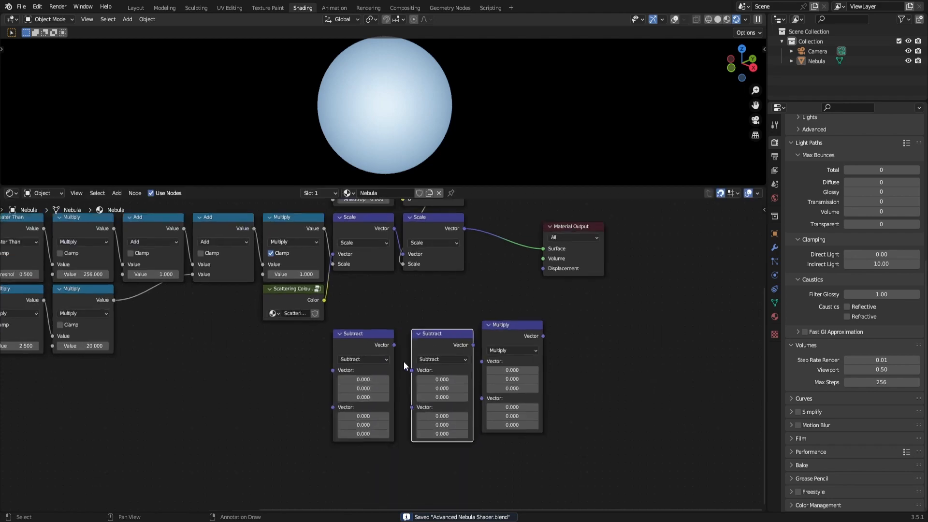
- Set the second Subtract's first vector to 1 and the first Subtract's second vector to 0.25 on all axes, and save
{"action": "left_click_drag", "start_coordinate": [447, 390], "coordinate": [447, 401]}
{"action": "type", "text": "1"}
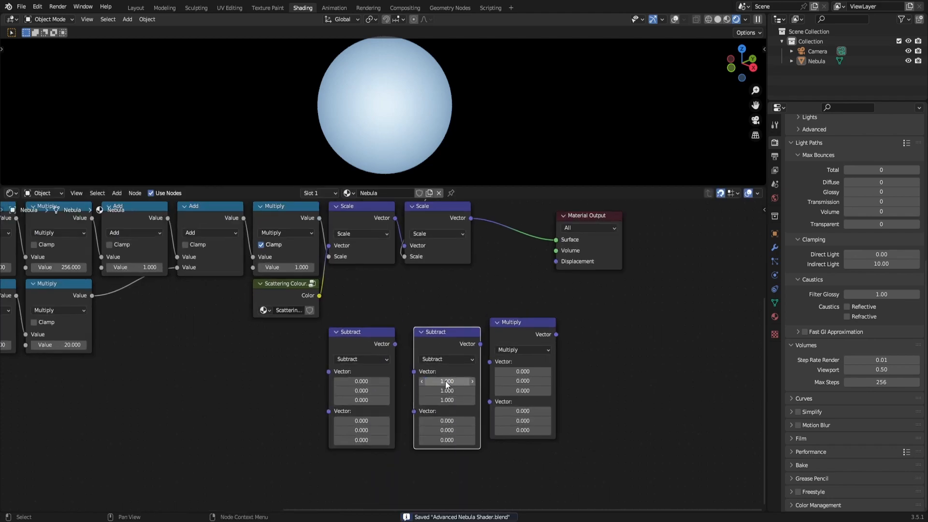
{"action": "key", "text": "Return"}
{"action": "left_click_drag", "start_coordinate": [362, 421], "coordinate": [363, 440]}
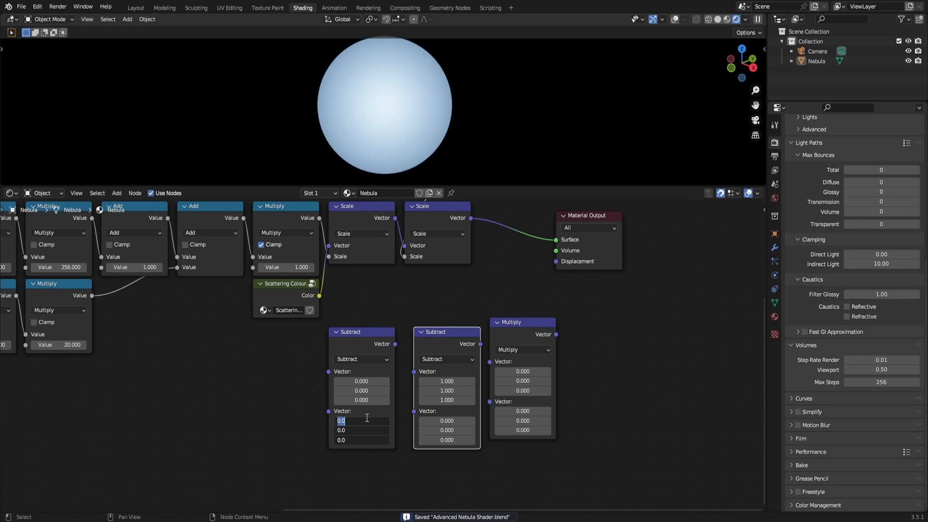
{"action": "type", "text": ".25"}
{"action": "key", "text": "Return"}
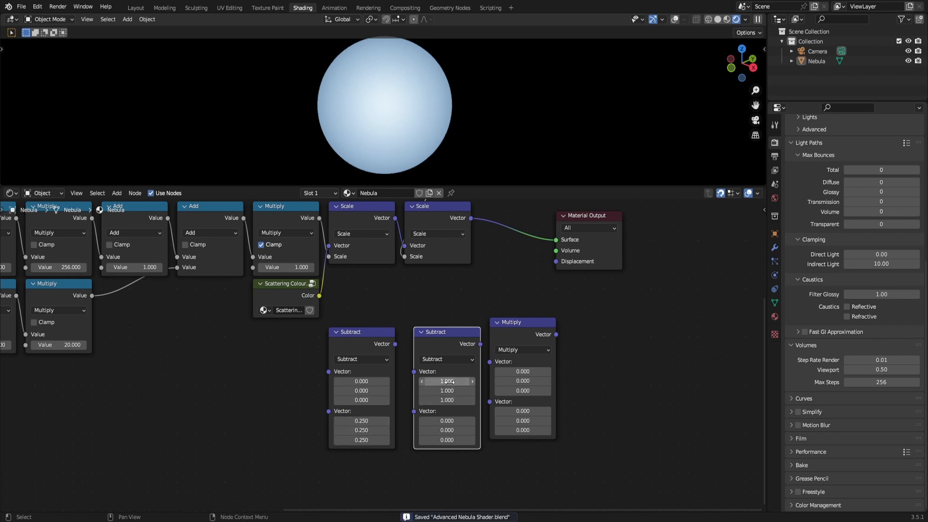
{"action": "left_click", "coordinate": [285, 409]}
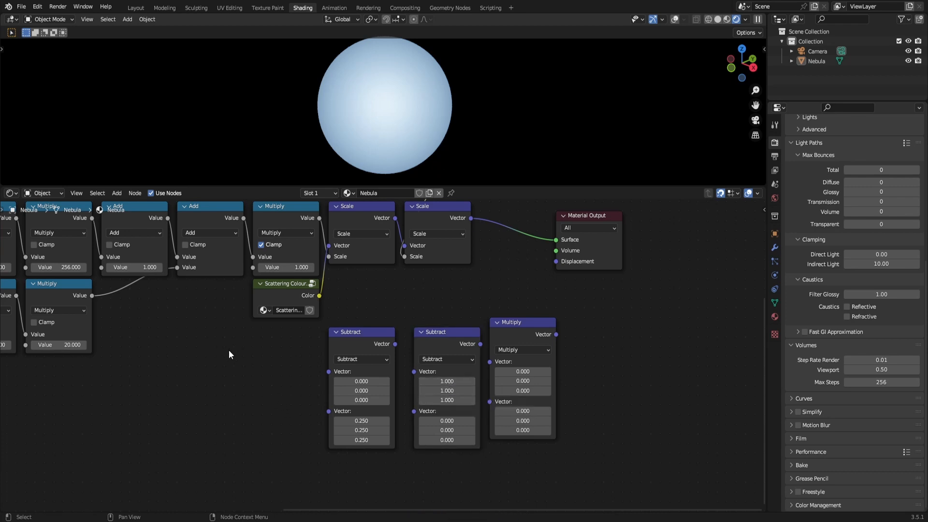
{"action": "key", "text": "ctrl+s"}
- Add an RGB node, connect it to the second Subtract's lower Vector input, and link that Subtract to the Material Output's Surface
{"action": "key", "text": "shift+a"}
{"action": "type", "text": "rgb"}
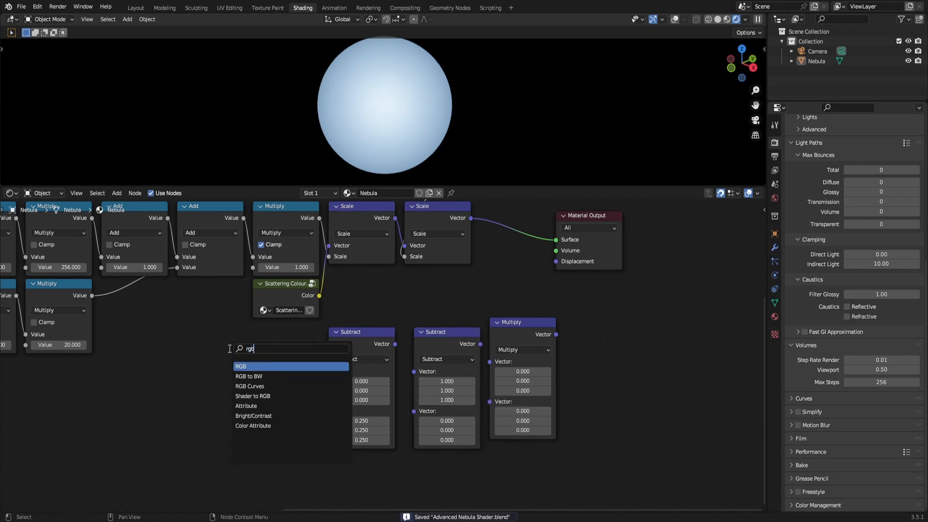
{"action": "key", "text": "Return"}
{"action": "left_click", "coordinate": [230, 349]}
{"action": "left_click_drag", "start_coordinate": [292, 354], "coordinate": [413, 412]}
{"action": "left_click_drag", "start_coordinate": [479, 344], "coordinate": [555, 240]}
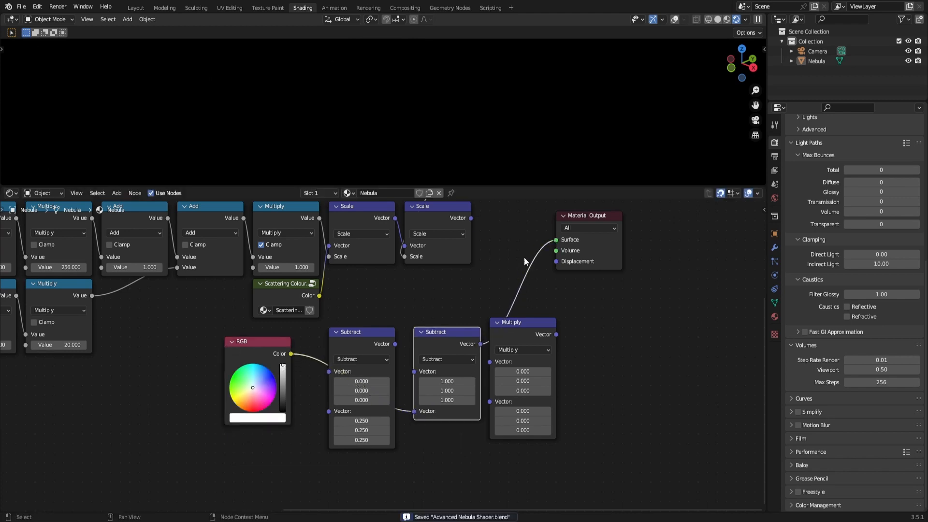
{"action": "left_click", "coordinate": [515, 274]}
- Try adjusting the RGB node's colour and return it to white
{"action": "middle_click_drag", "start_coordinate": [399, 363], "coordinate": [486, 340]}
{"action": "scroll", "coordinate": [486, 340], "scroll_direction": "up", "scroll_amount": 2}
{"action": "mouse_move", "coordinate": [321, 366]}
{"action": "left_mouse_down"}
{"action": "mouse_move", "coordinate": [332, 349]}
{"action": "mouse_move", "coordinate": [316, 357]}
{"action": "left_mouse_up"}
{"action": "scroll", "coordinate": [411, 333], "scroll_direction": "down", "scroll_amount": 3}
{"action": "middle_click_drag", "start_coordinate": [412, 334], "coordinate": [378, 356]}
{"action": "scroll", "coordinate": [379, 356], "scroll_direction": "up", "scroll_amount": 3}
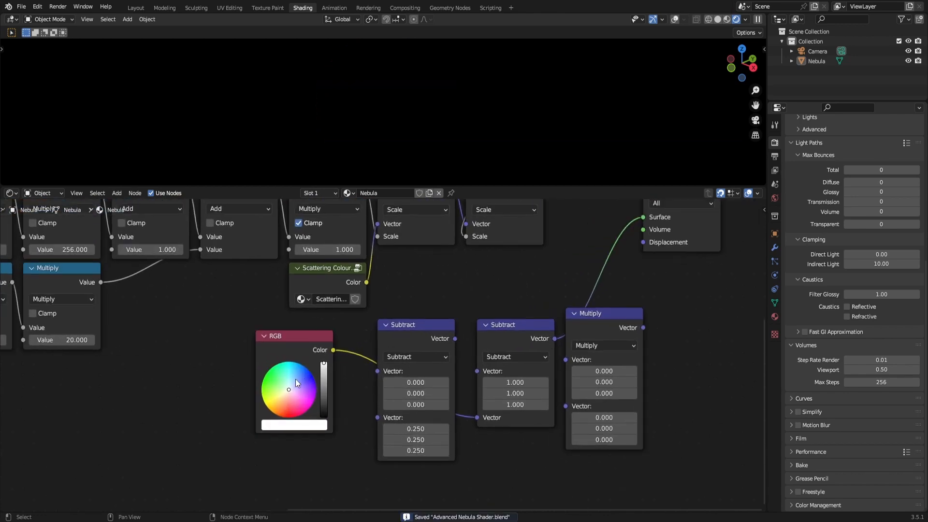
{"action": "mouse_move", "coordinate": [294, 379]}
{"action": "left_mouse_down"}
{"action": "mouse_move", "coordinate": [305, 375]}
{"action": "mouse_move", "coordinate": [291, 366]}
{"action": "mouse_move", "coordinate": [289, 390]}
{"action": "left_mouse_up"}
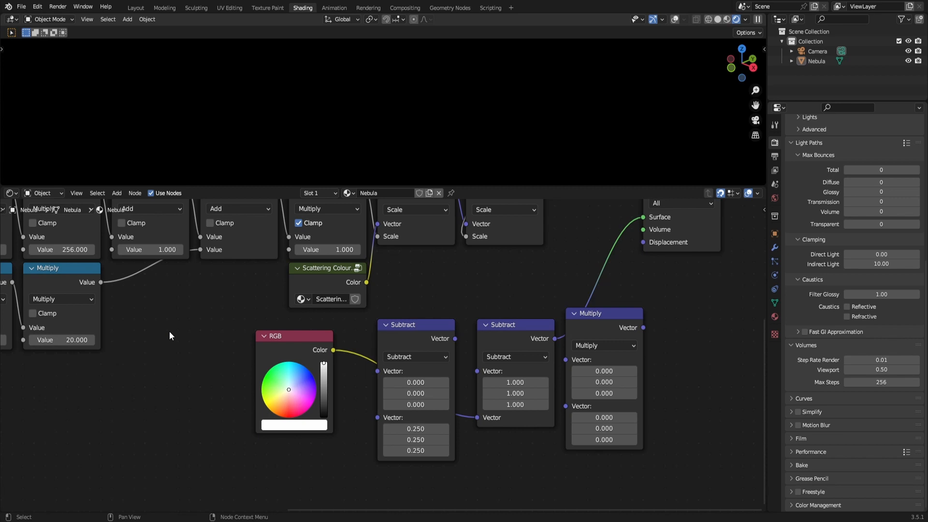
- Group the RGB node, set its colour to light orange inside the group, return to the main node tree, and save
{"action": "key", "text": "ctrl+s"}
{"action": "key", "text": "ctrl+g"}
{"action": "scroll", "coordinate": [280, 331], "scroll_direction": "up", "scroll_amount": 2}
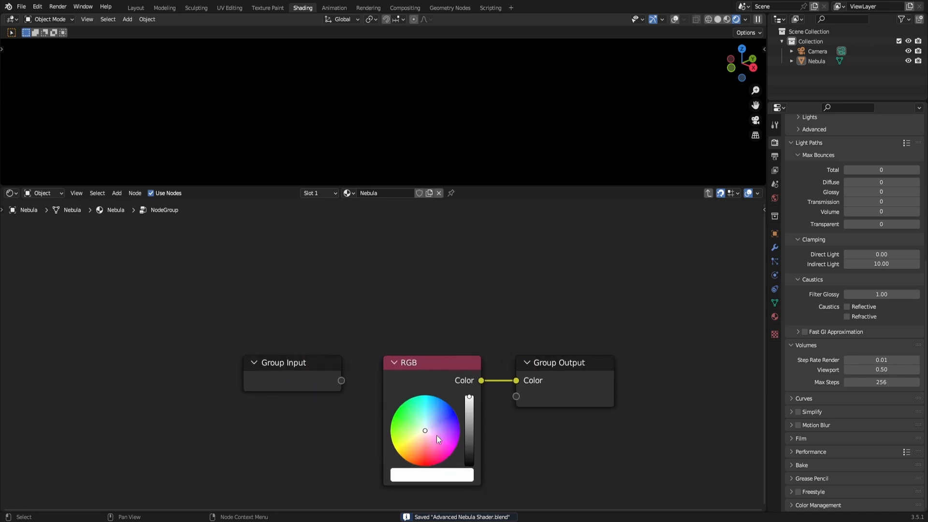
{"action": "left_click_drag", "start_coordinate": [411, 445], "coordinate": [413, 446]}
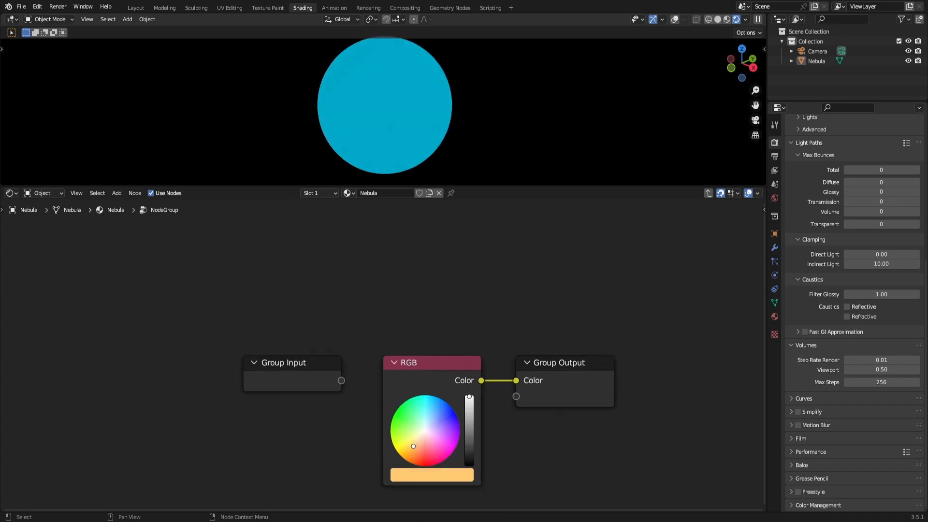
{"action": "scroll", "coordinate": [415, 447], "scroll_direction": "up", "scroll_amount": 2}
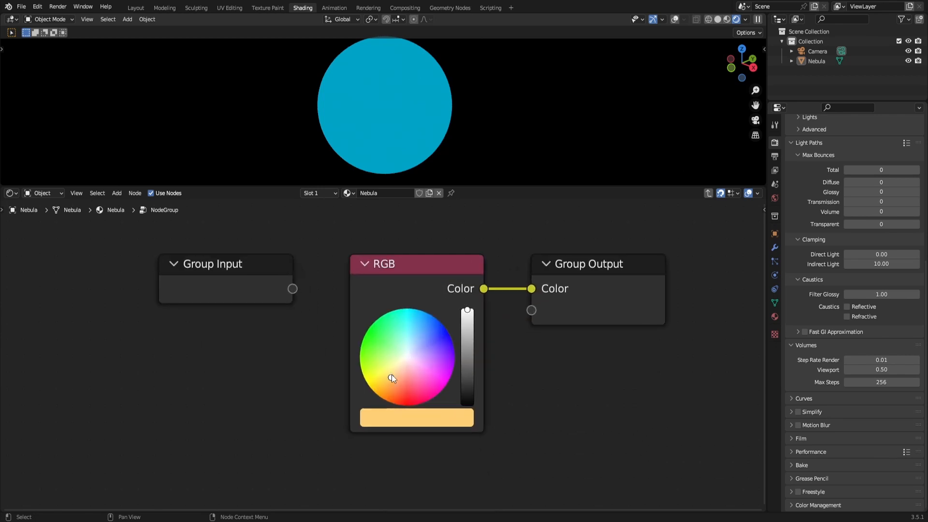
{"action": "left_click_drag", "start_coordinate": [391, 375], "coordinate": [394, 379]}
{"action": "key", "text": "Tab"}
{"action": "key", "text": "ctrl+s"}
- Rename the new colour node group as Absorption Colour
{"action": "scroll", "coordinate": [299, 401], "scroll_direction": "down", "scroll_amount": 4}
{"action": "middle_click_drag", "start_coordinate": [328, 381], "coordinate": [418, 380]}
{"action": "scroll", "coordinate": [429, 369], "scroll_direction": "up", "scroll_amount": 3}
{"action": "double_click", "coordinate": [372, 372]}
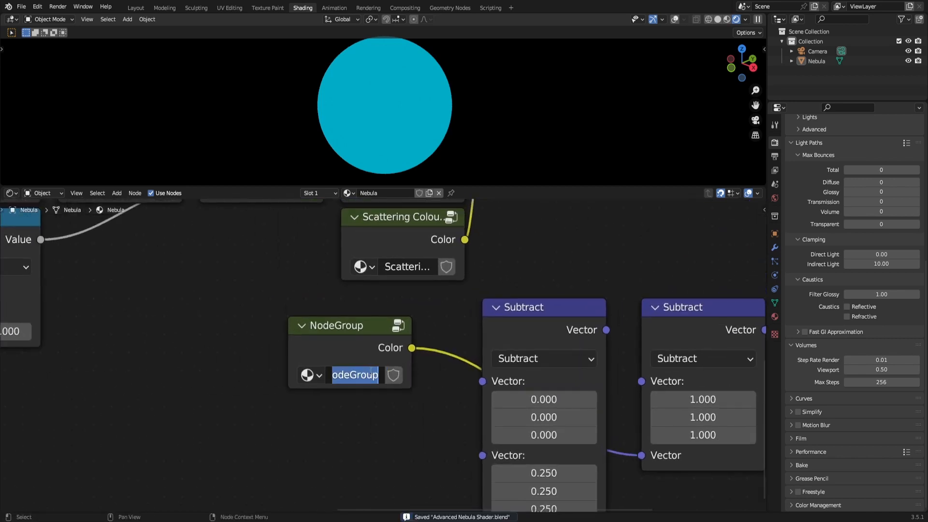
{"action": "type", "text": "Abs"}
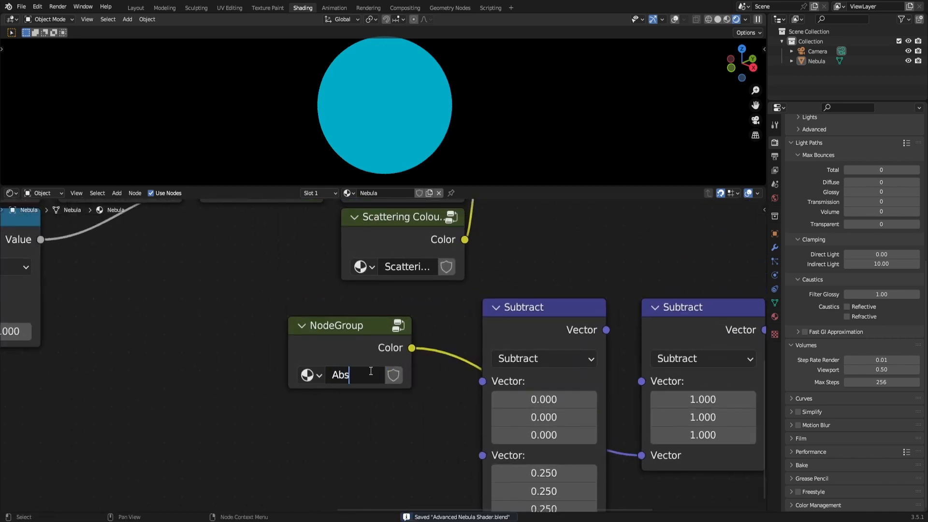
{"action": "type", "text": "orption Colour"}
{"action": "key", "text": "Return"}
{"action": "scroll", "coordinate": [369, 370], "scroll_direction": "down", "scroll_amount": 3}
- Connect Absorption Colour to the first Subtract's upper Vector input and that Subtract's output to the second Subtract's lower Vector input
{"action": "middle_click_drag", "start_coordinate": [369, 370], "coordinate": [321, 387]}
{"action": "left_click", "coordinate": [337, 353]}
{"action": "left_click_drag", "start_coordinate": [320, 366], "coordinate": [400, 394]}
{"action": "scroll", "coordinate": [302, 373], "scroll_direction": "up", "scroll_amount": 1}
{"action": "left_click_drag", "start_coordinate": [489, 356], "coordinate": [514, 448]}
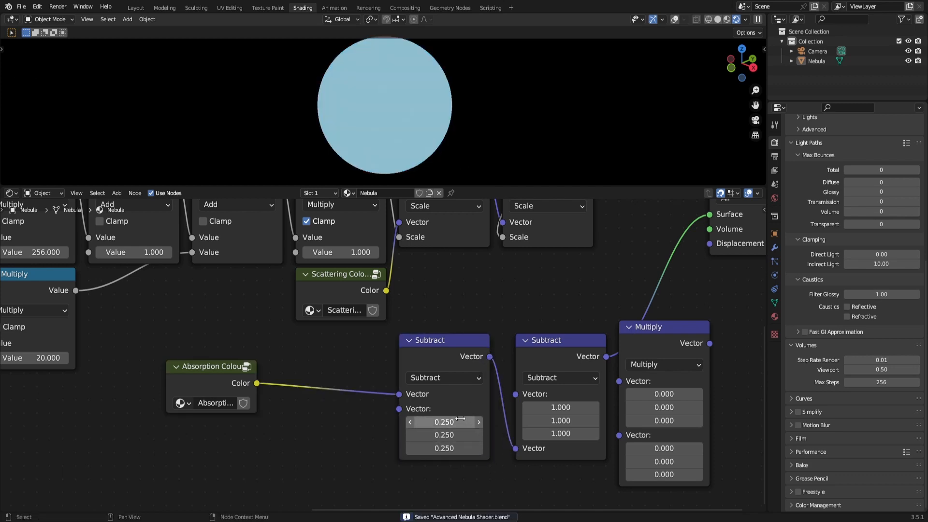
- Try setting the first Subtract's lower Vector values to 0.1
{"action": "scroll", "coordinate": [397, 388], "scroll_direction": "down", "scroll_amount": 1}
{"action": "scroll", "coordinate": [397, 386], "scroll_direction": "down", "scroll_amount": 1}
{"action": "left_click_drag", "start_coordinate": [448, 411], "coordinate": [449, 429]}
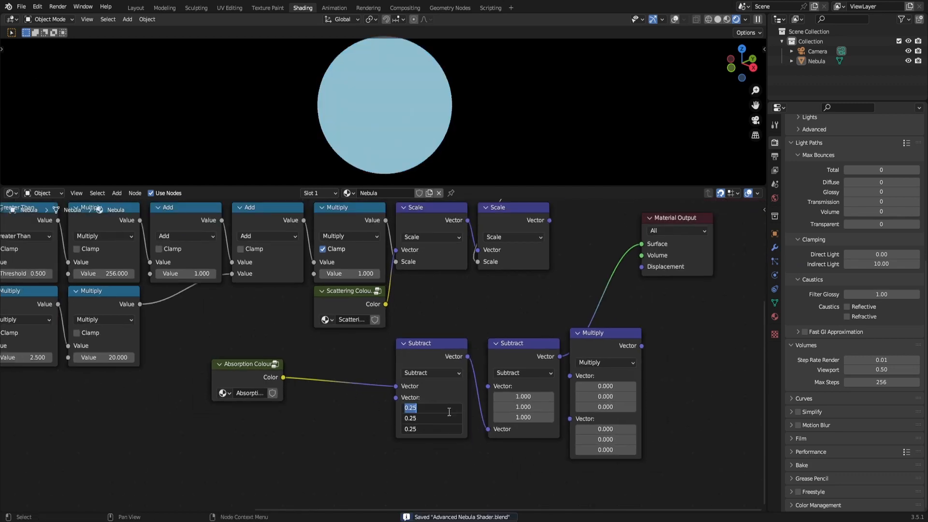
{"action": "type", "text": "0.1"}
{"action": "key", "text": "Return"}
{"action": "key", "text": "ctrl+z"}
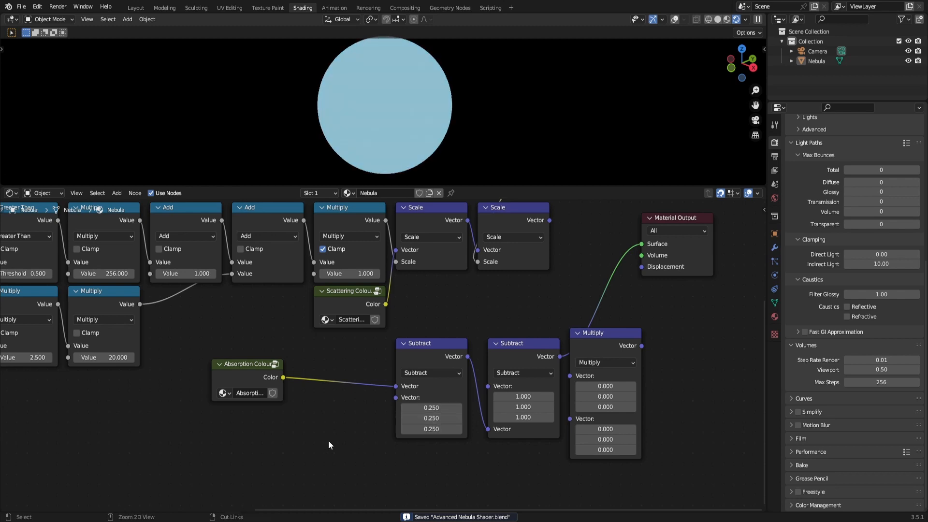
- Move both Subtract nodes side by side right next to the Absorption Colour group
{"action": "scroll", "coordinate": [329, 440], "scroll_direction": "down", "scroll_amount": 1}
{"action": "left_click_drag", "start_coordinate": [421, 344], "coordinate": [333, 363]}
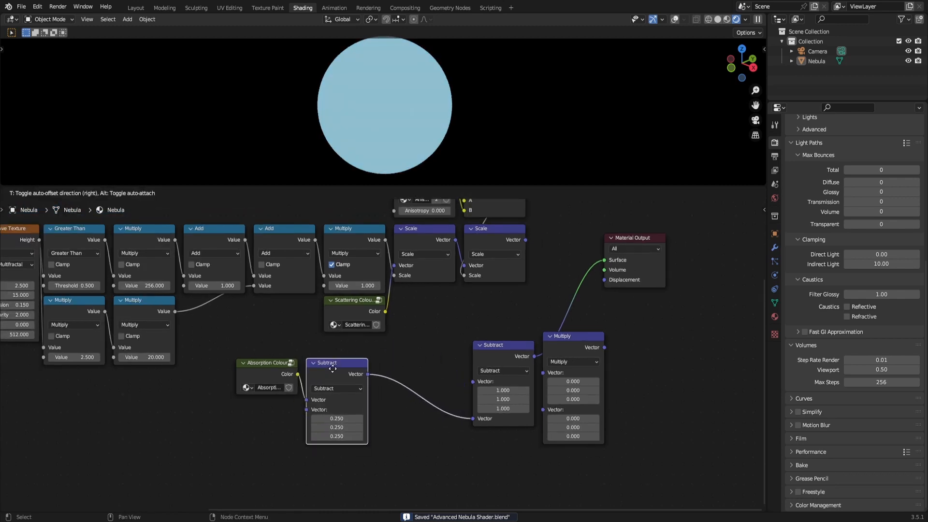
{"action": "left_click_drag", "start_coordinate": [489, 358], "coordinate": [393, 376]}
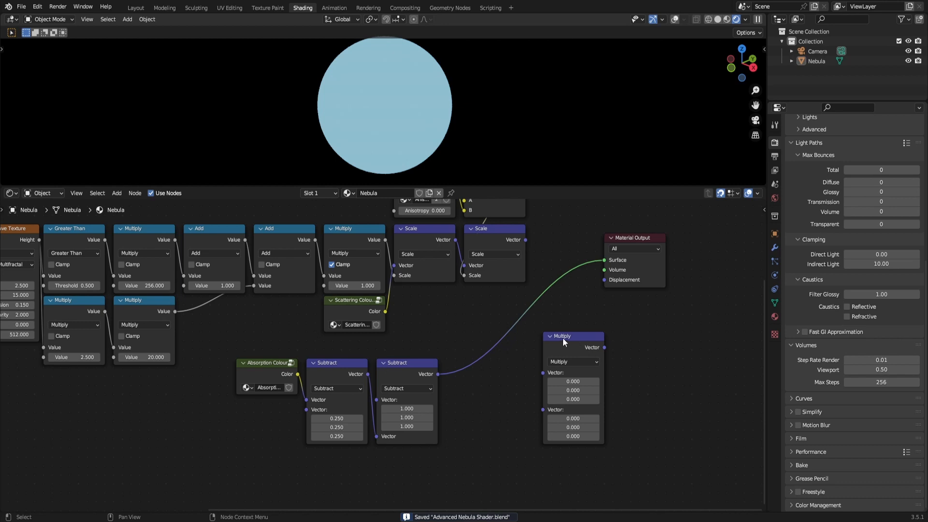
- Place the vector Multiply node on the link after the second Subtract, change its operation to Scale, and save
{"action": "middle_click_drag", "start_coordinate": [563, 338], "coordinate": [503, 413]}
{"action": "left_click_drag", "start_coordinate": [512, 391], "coordinate": [481, 373]}
{"action": "left_click", "coordinate": [551, 401]}
{"action": "left_click", "coordinate": [541, 246]}
{"action": "key", "text": "ctrl+s"}
- Connect the 20.000 Multiply to the new Scale node's Scale input and the last upper Scale node to the Material Output's Surface
{"action": "left_click_drag", "start_coordinate": [449, 404], "coordinate": [117, 360]}
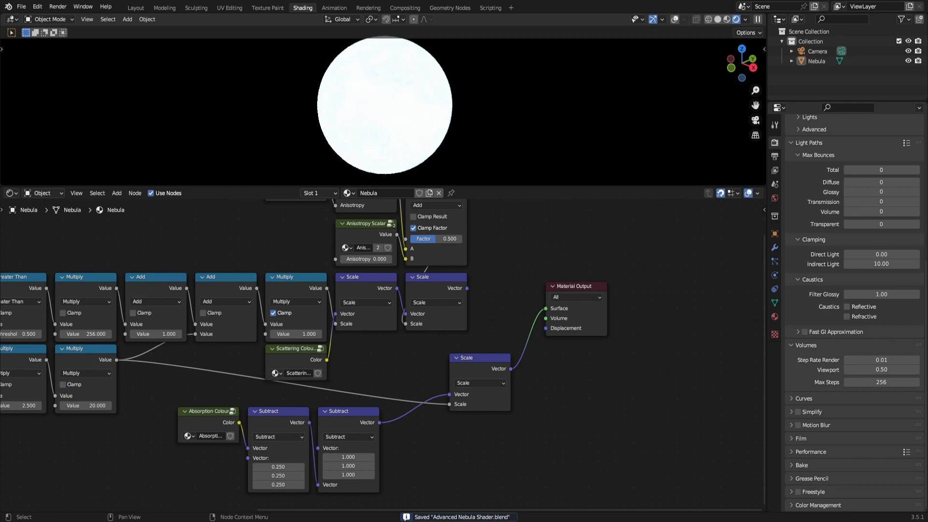
{"action": "scroll", "coordinate": [485, 417], "scroll_direction": "down", "scroll_amount": 3}
{"action": "left_click_drag", "start_coordinate": [503, 313], "coordinate": [557, 328]}
{"action": "scroll", "coordinate": [538, 385], "scroll_direction": "down", "scroll_amount": 1}
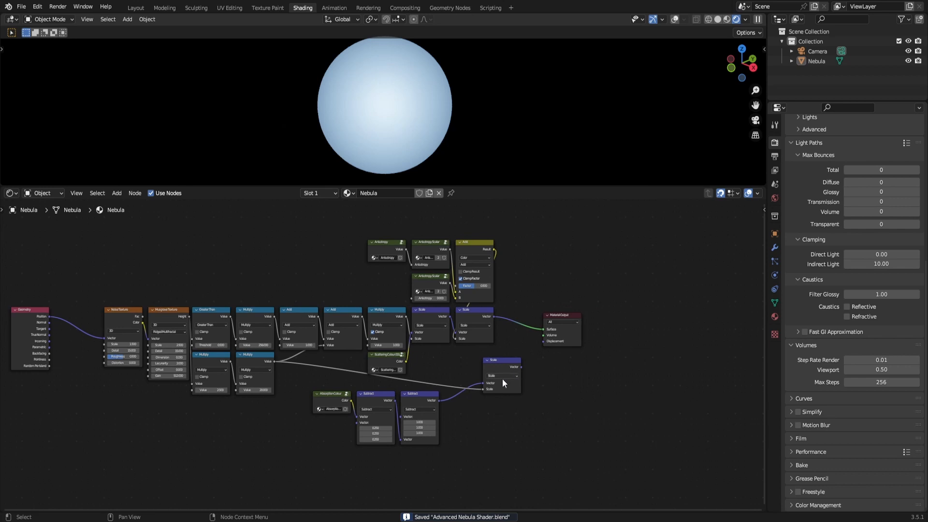
- Combine all nodes between Geometry and Material Output into one node group
{"action": "scroll", "coordinate": [532, 372], "scroll_direction": "down", "scroll_amount": 2}
{"action": "left_click_drag", "start_coordinate": [224, 276], "coordinate": [531, 448]}
{"action": "key", "text": "ctrl+j"}
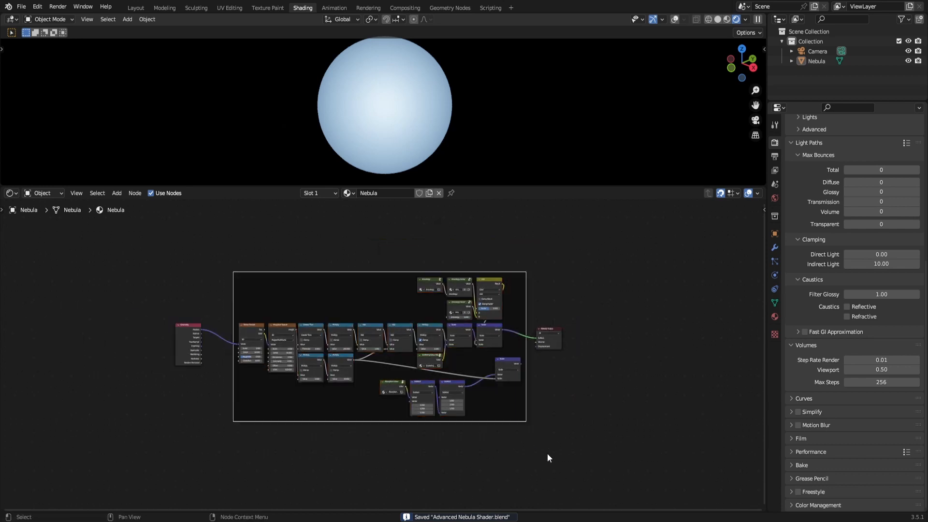
{"action": "key", "text": "ctrl+z"}
{"action": "key", "text": "ctrl+g"}
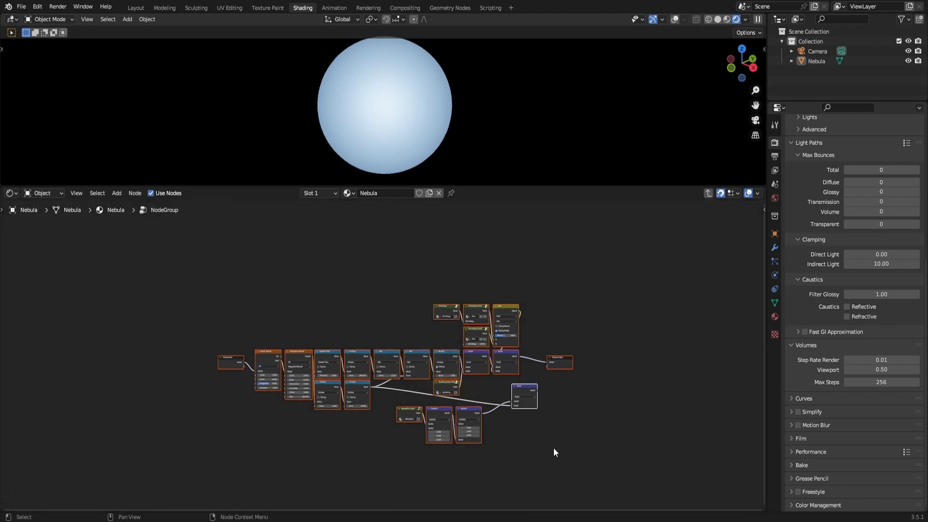
- Inside the group, connect the lower Scale node's Vector output to the Group Output's empty socket
{"action": "scroll", "coordinate": [619, 433], "scroll_direction": "up", "scroll_amount": 4}
{"action": "left_click_drag", "start_coordinate": [424, 420], "coordinate": [441, 387]}
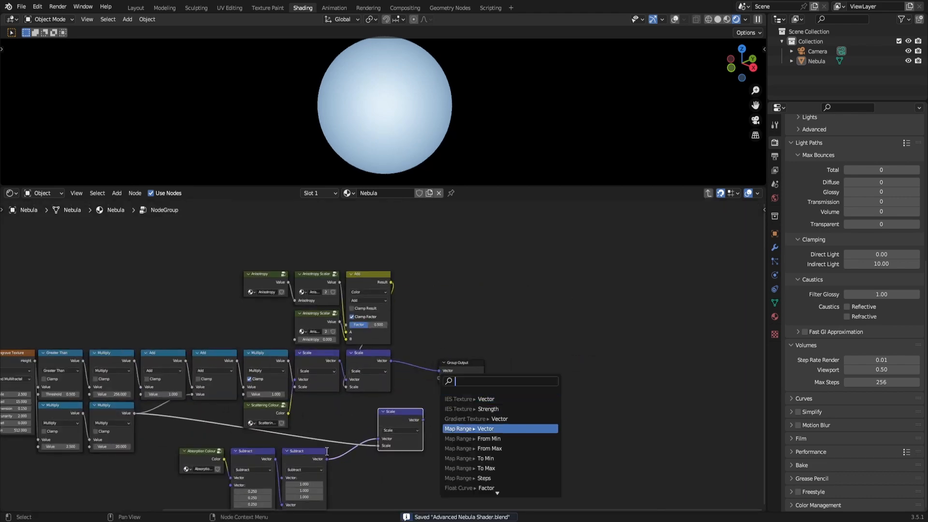
{"action": "left_click_drag", "start_coordinate": [423, 420], "coordinate": [447, 376]}
{"action": "scroll", "coordinate": [332, 431], "scroll_direction": "down", "scroll_amount": 3}
{"action": "middle_click_drag", "start_coordinate": [332, 430], "coordinate": [485, 416]}
{"action": "scroll", "coordinate": [485, 416], "scroll_direction": "up", "scroll_amount": 4}
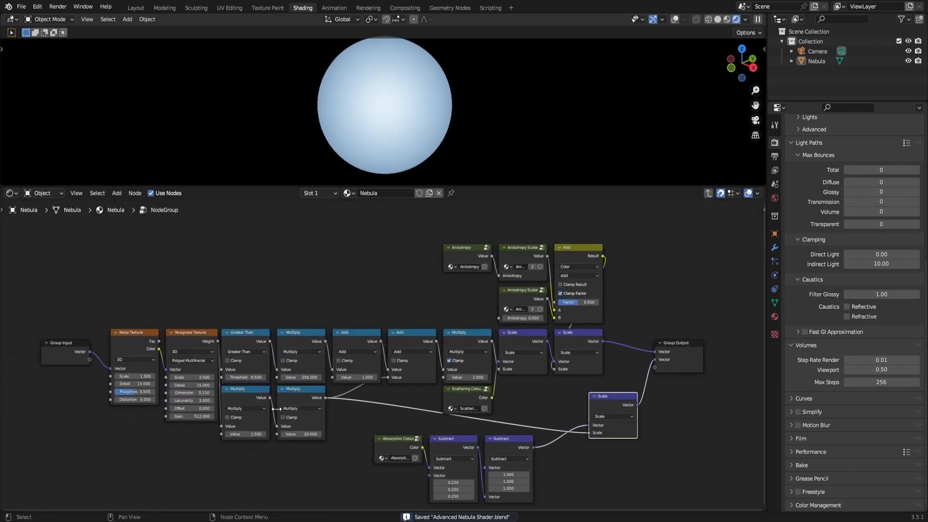
{"action": "middle_click_drag", "start_coordinate": [233, 403], "coordinate": [276, 400]}
- Add a second Vector input to the group and name the two inputs Position In and Lighting In
{"action": "left_click", "coordinate": [127, 380]}
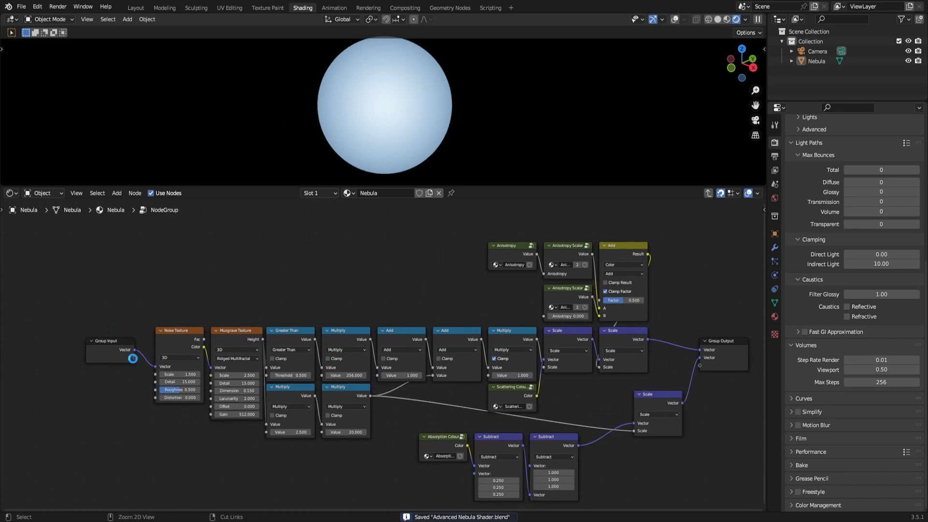
{"action": "key", "text": "n"}
{"action": "left_click", "coordinate": [691, 223]}
{"action": "key", "text": "ctrl+s"}
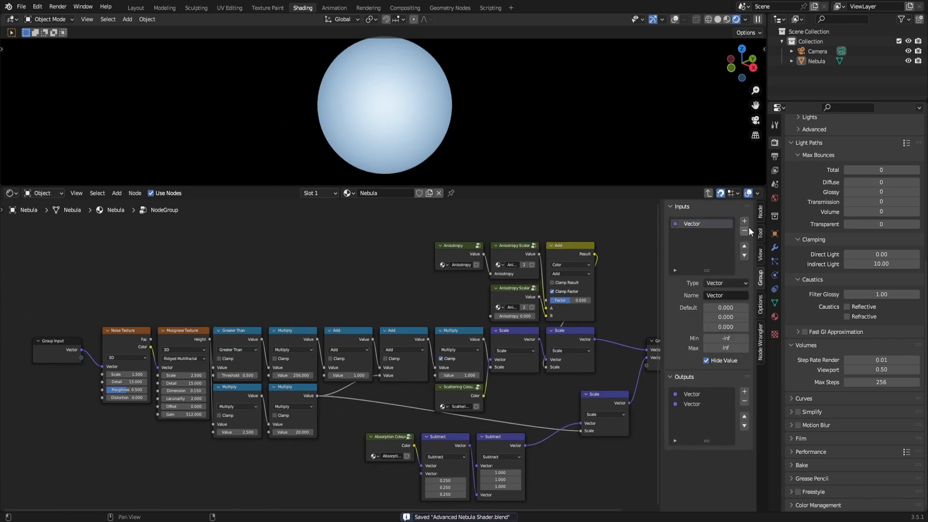
{"action": "left_click", "coordinate": [744, 221]}
{"action": "double_click", "coordinate": [692, 223]}
{"action": "type", "text": "Po"}
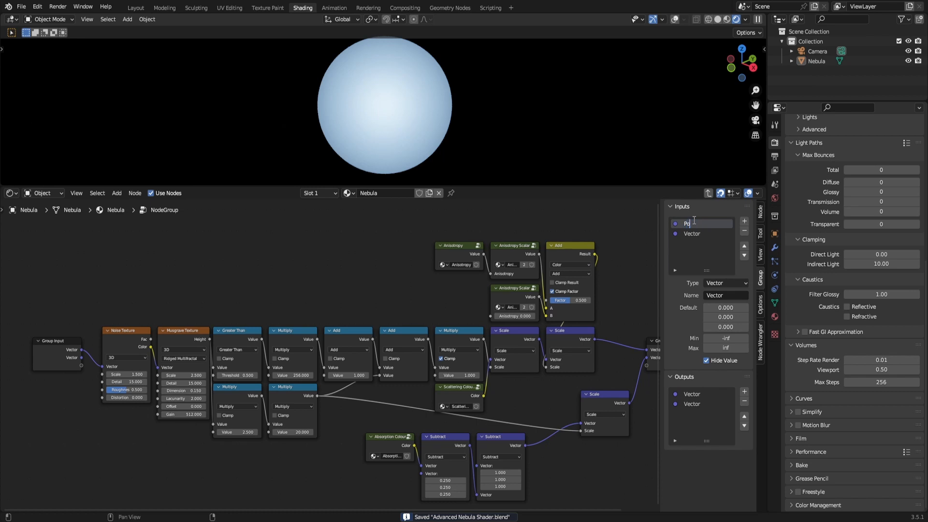
{"action": "type", "text": "sition In"}
{"action": "key", "text": "Return"}
{"action": "double_click", "coordinate": [705, 232]}
{"action": "type", "text": "Lighting In"}
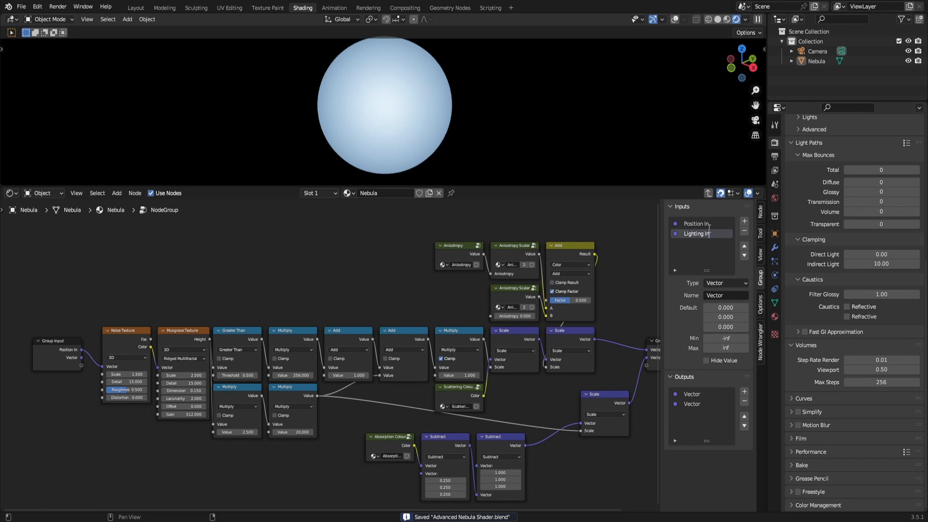
{"action": "key", "text": "Return"}
- Rename the group's two outputs Scattering and Absorption, and save the file
{"action": "middle_click_drag", "start_coordinate": [559, 378], "coordinate": [470, 370]}
{"action": "double_click", "coordinate": [692, 393]}
{"action": "type", "text": "Scattering"}
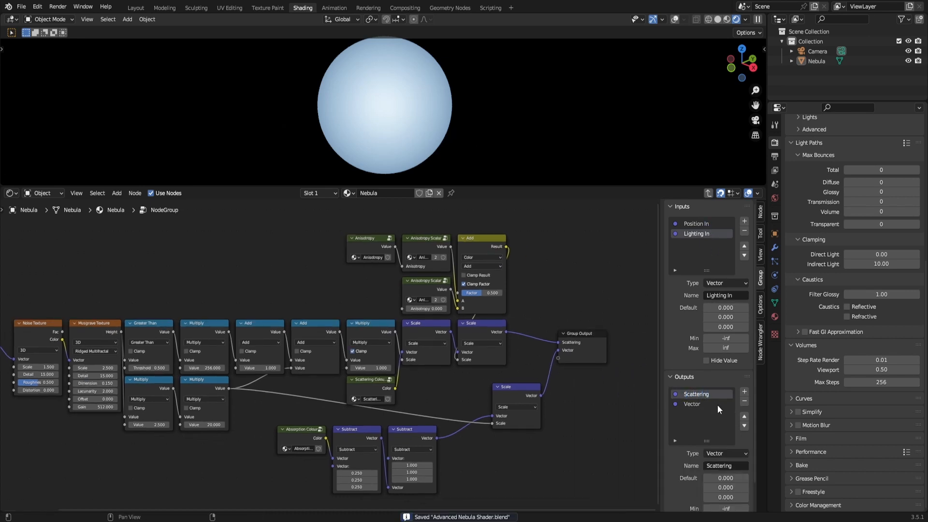
{"action": "double_click", "coordinate": [717, 405]}
{"action": "type", "text": "Ab"}
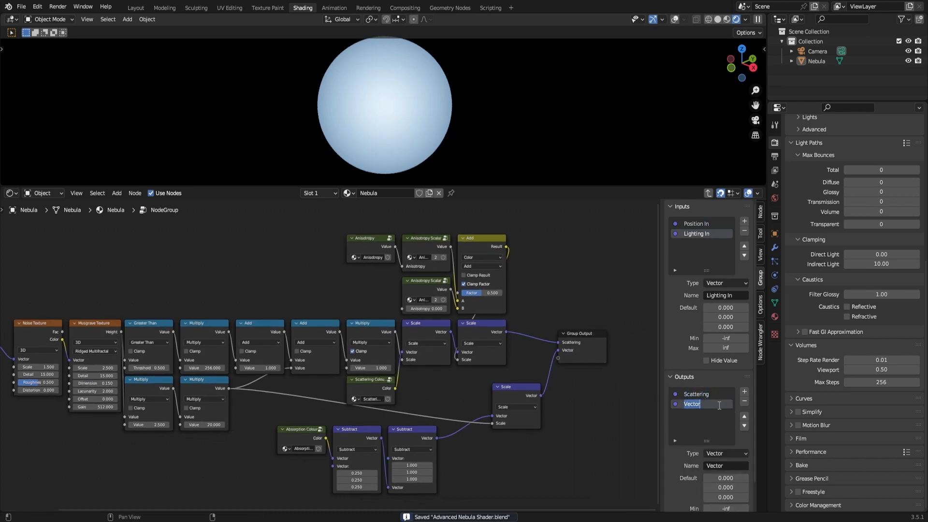
{"action": "type", "text": "sorption"}
{"action": "key", "text": "Return"}
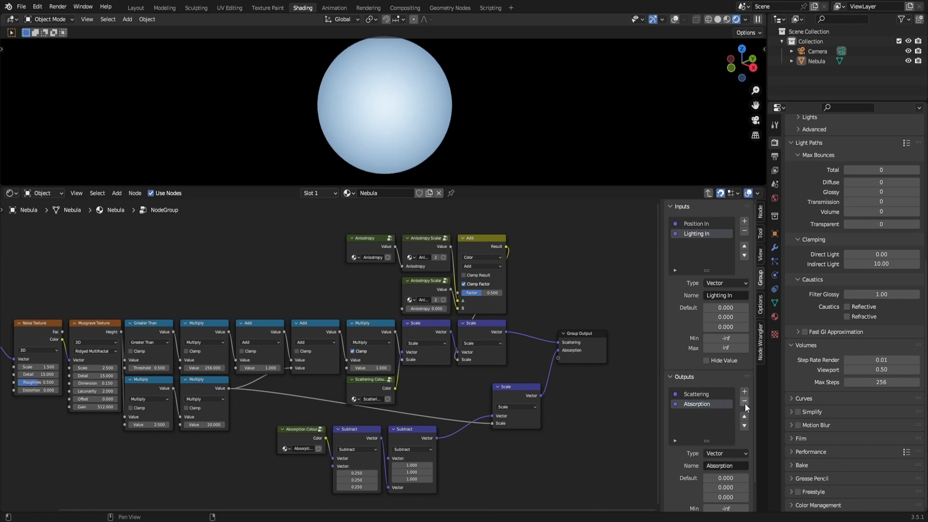
{"action": "key", "text": "ctrl+s"}
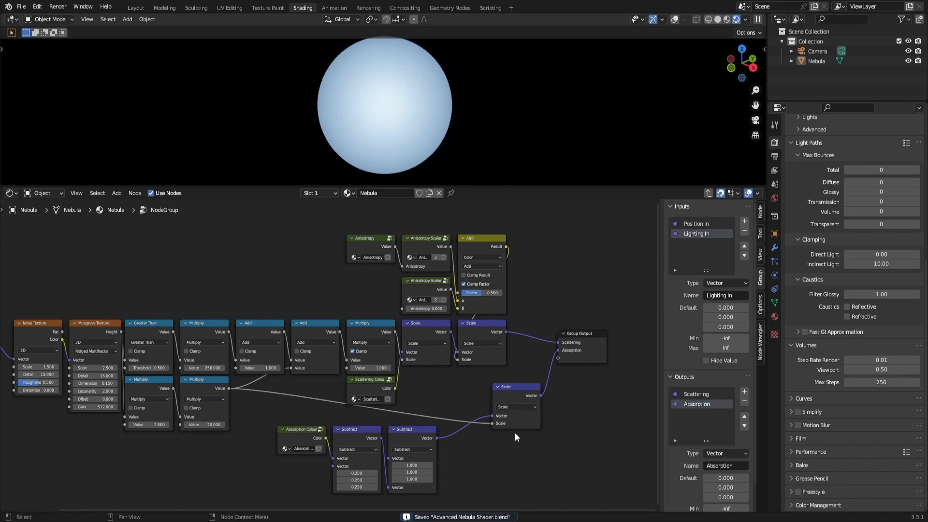
- Return to the main node tree, rename the node group Density Function, and save
{"action": "key", "text": "Tab"}
{"action": "middle_click_drag", "start_coordinate": [406, 392], "coordinate": [307, 358]}
{"action": "type", "text": "Den"}
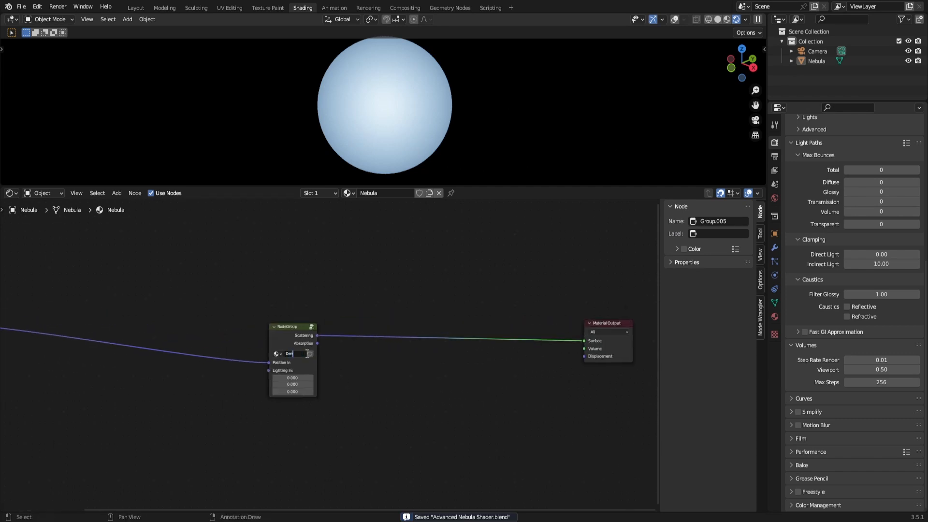
{"action": "type", "text": "sity F"}
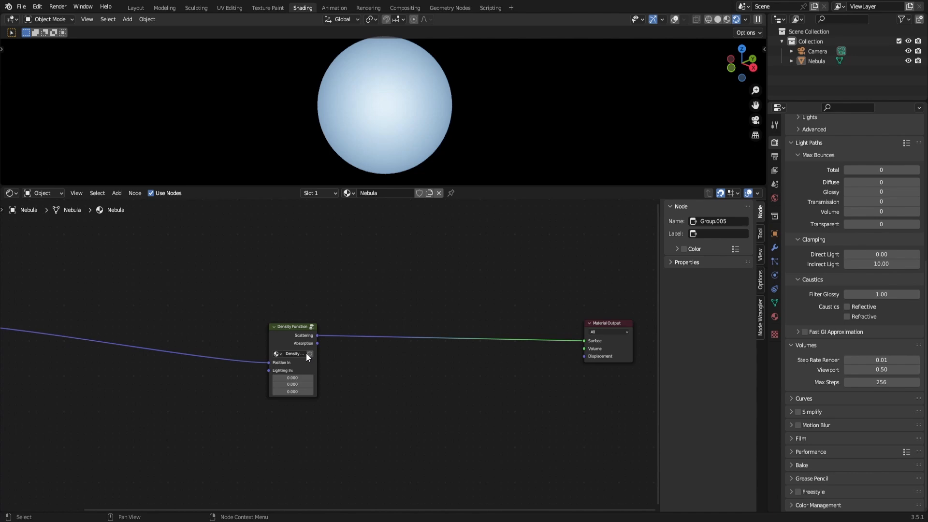
{"action": "key", "text": "ctrl+s"}
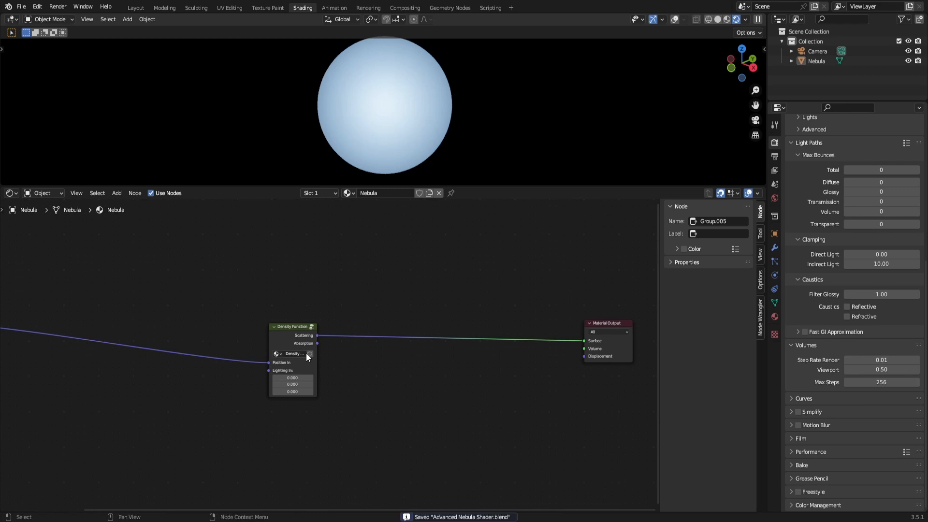
- Move the Density Function group closer to the Geometry node and save the file
{"action": "middle_click_drag", "start_coordinate": [328, 358], "coordinate": [381, 370]}
{"action": "scroll", "coordinate": [355, 357], "scroll_direction": "up", "scroll_amount": 2}
{"action": "left_click_drag", "start_coordinate": [346, 344], "coordinate": [223, 334]}
{"action": "key", "text": "Home"}
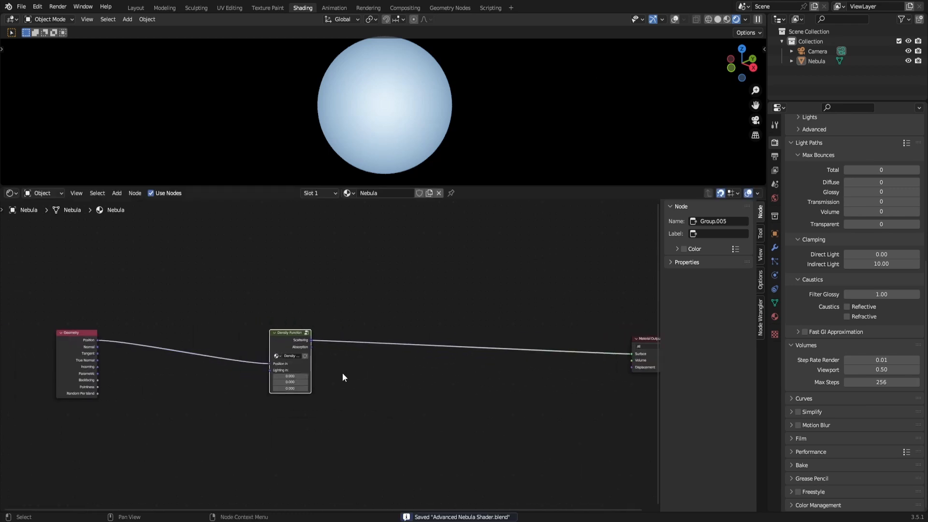
{"action": "key", "text": "g"}
{"action": "left_click", "coordinate": [324, 373]}
{"action": "scroll", "coordinate": [328, 376], "scroll_direction": "up", "scroll_amount": 1}
{"action": "key", "text": "ctrl+s"}
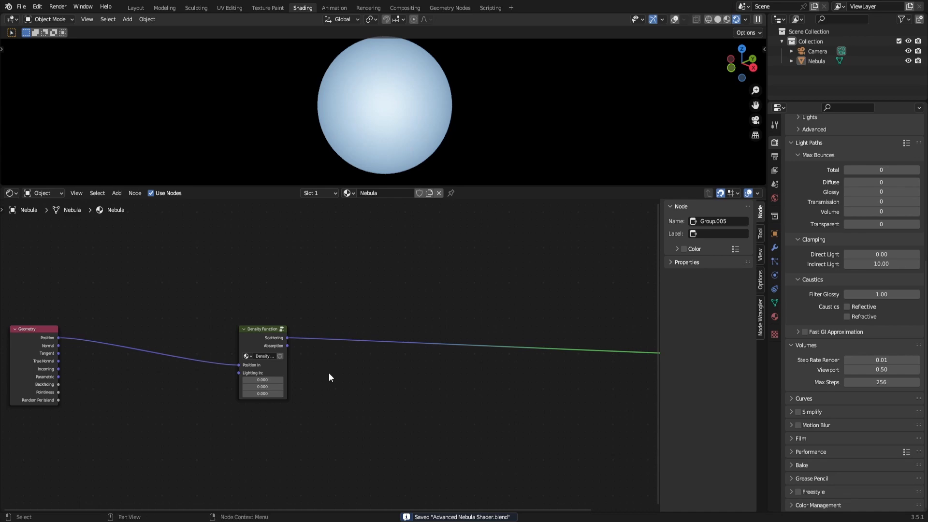
{"action": "scroll", "coordinate": [328, 377], "scroll_direction": "up", "scroll_amount": 1}
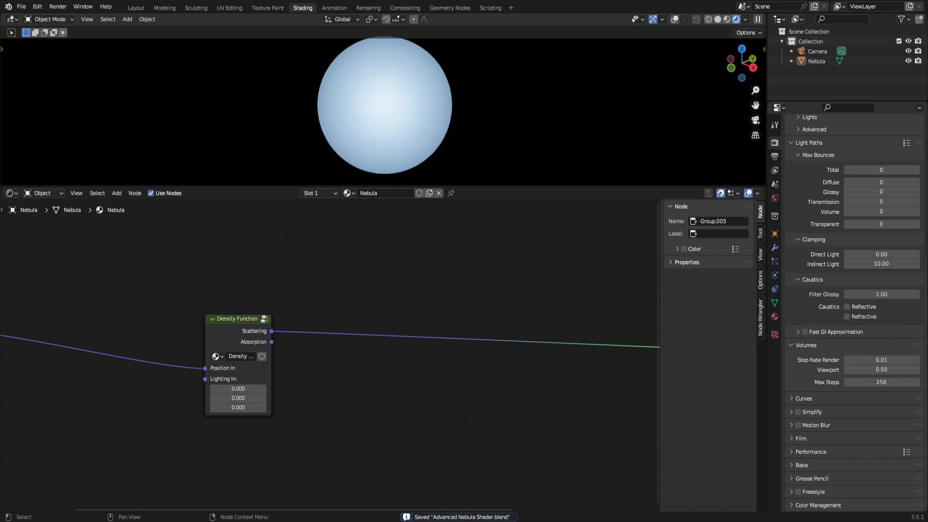
{"action": "scroll", "coordinate": [301, 414], "scroll_direction": "down", "scroll_amount": 2}
{"action": "key", "text": "ctrl+s"}
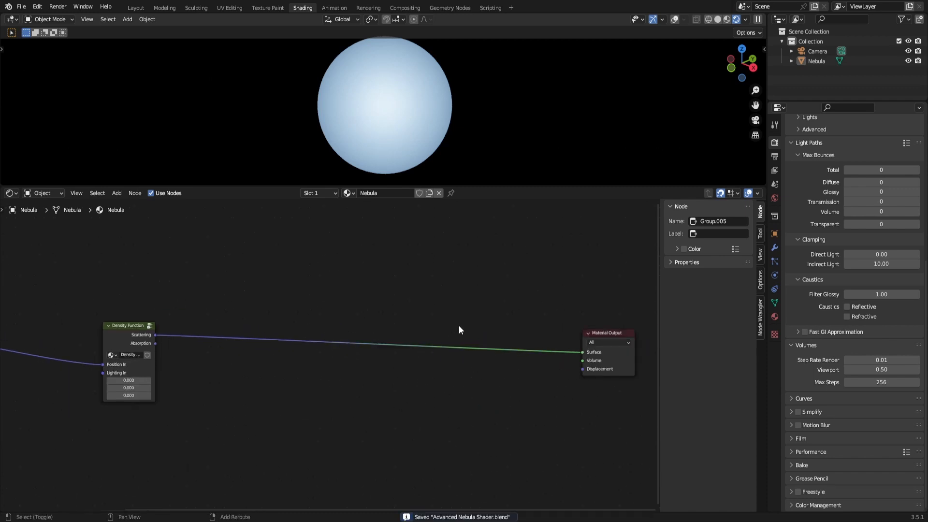
- Insert an Emission shader on the link between Density Function's Scattering output and the Material Output
{"action": "key", "text": "shift+a"}
{"action": "type", "text": "emis"}
{"action": "key", "text": "Return"}
{"action": "left_click", "coordinate": [508, 323]}
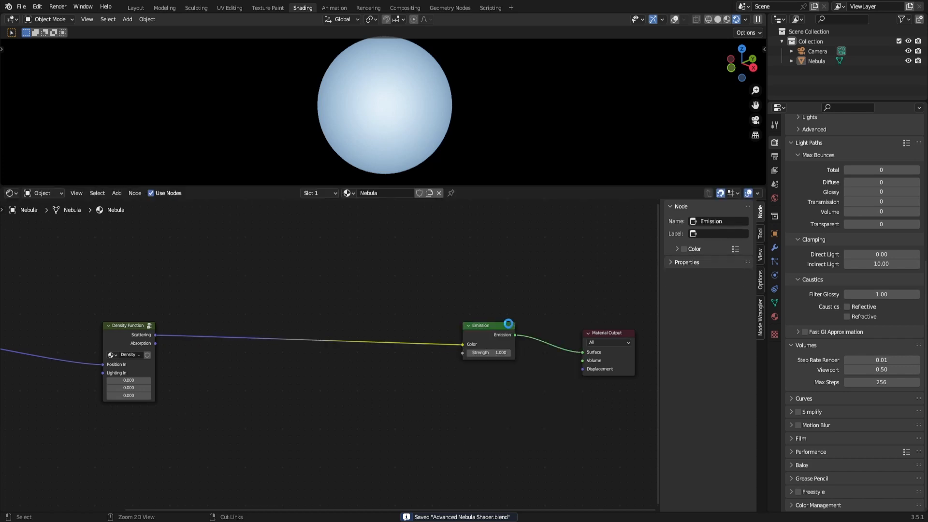
- Show the viewport overlays and switch the 3D viewport to solid shading
{"action": "left_click", "coordinate": [676, 19]}
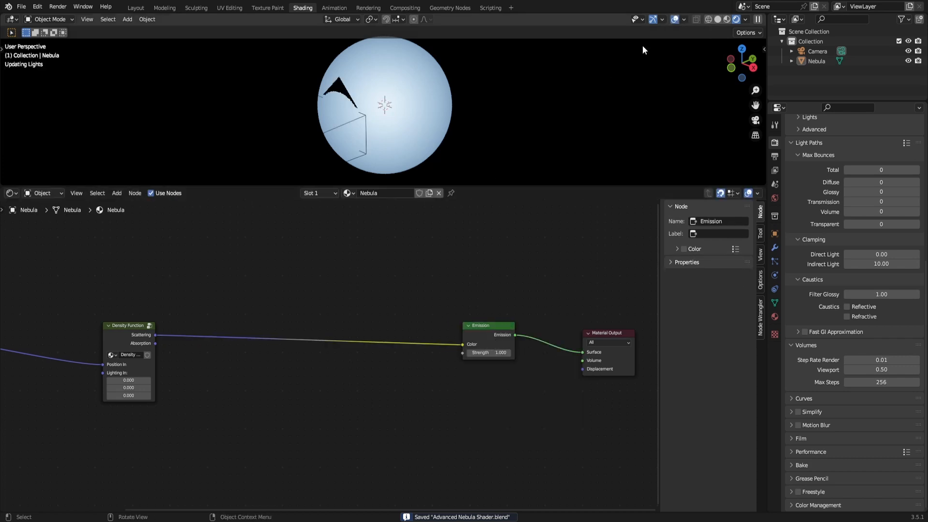
{"action": "key", "text": "z"}
{"action": "left_click", "coordinate": [635, 103]}
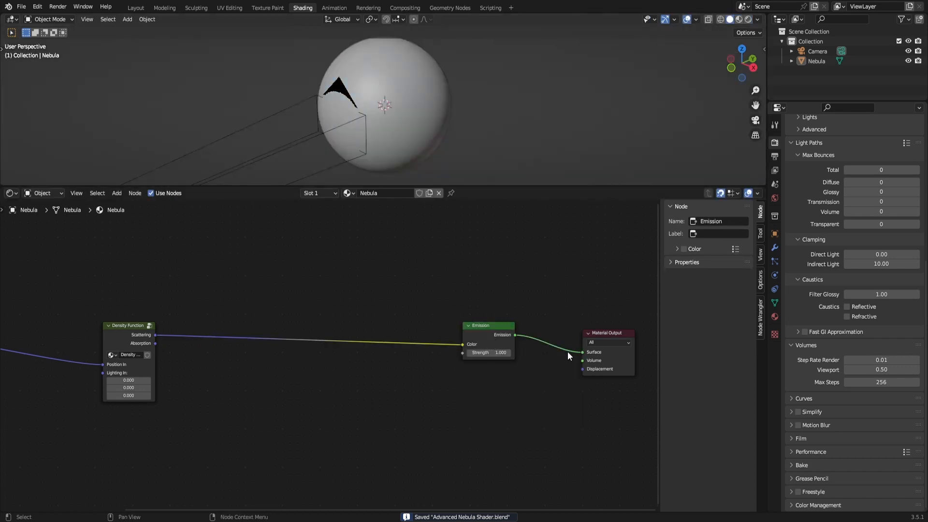
- Move the Emission link from the Material Output's Surface input to Volume, and return the viewport to rendered shading
{"action": "left_click_drag", "start_coordinate": [582, 352], "coordinate": [583, 361]}
{"action": "key", "text": "z"}
{"action": "left_click", "coordinate": [522, 60]}
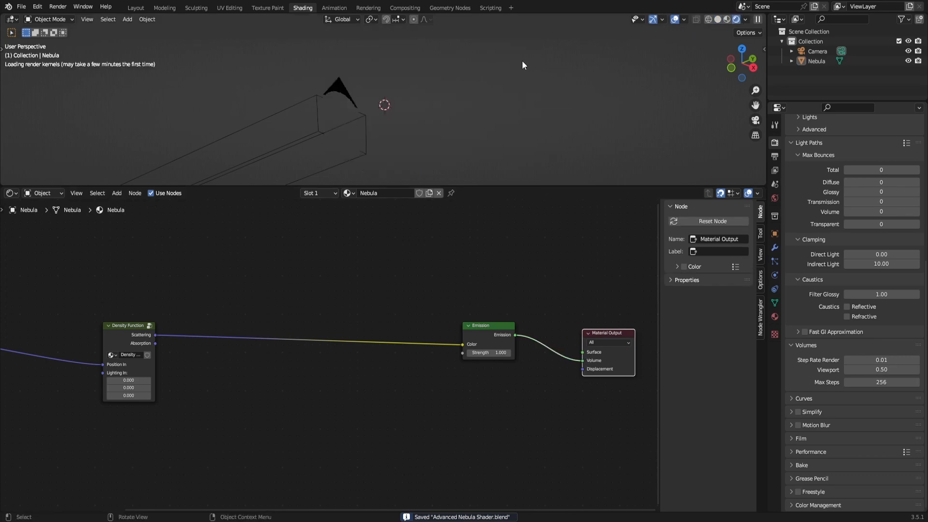
- Insert an Add Shader node on the link between Emission and the Material Output
{"action": "scroll", "coordinate": [447, 331], "scroll_direction": "up", "scroll_amount": 1}
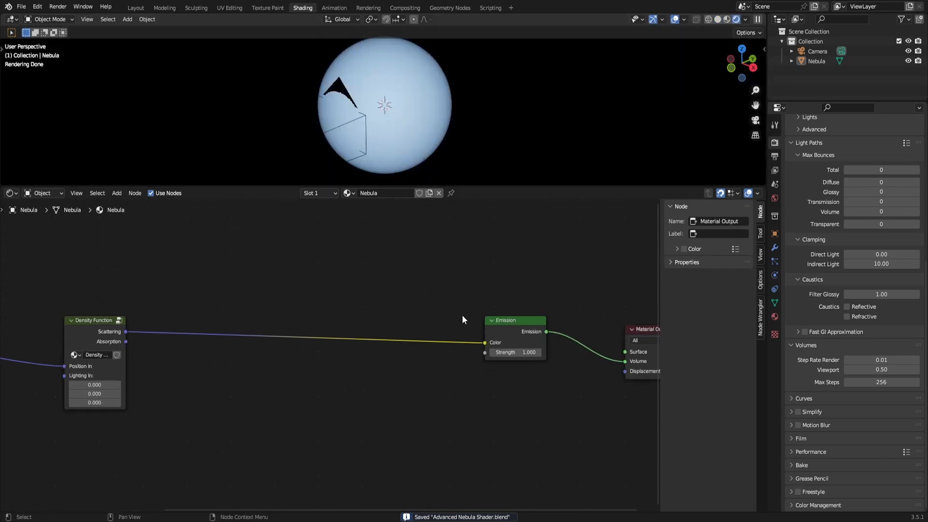
{"action": "key", "text": "shift+a"}
{"action": "type", "text": "add"}
{"action": "key", "text": "Return"}
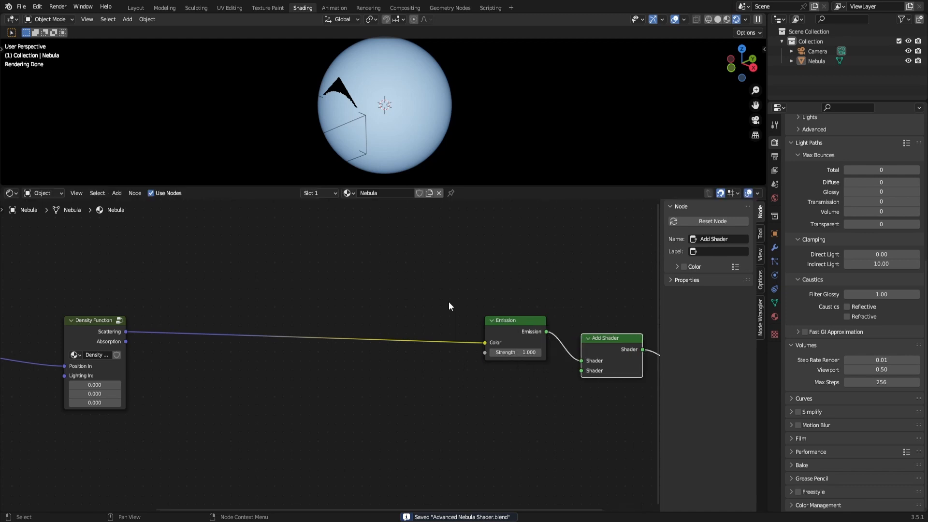
{"action": "right_click", "coordinate": [448, 302]}
- Add a Volume Absorption shader below Emission and connect it to the Add Shader's second Shader input
{"action": "key", "text": "shift+a"}
{"action": "type", "text": "sabs"}
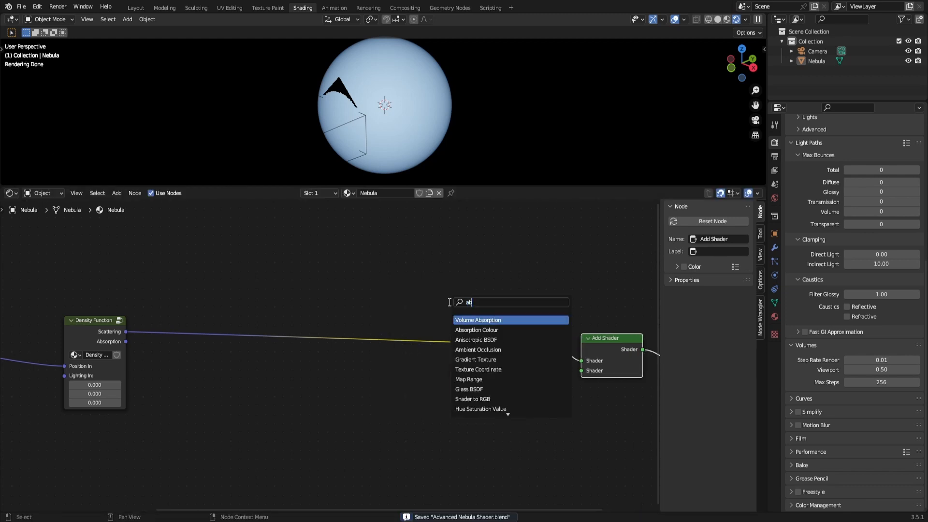
{"action": "key", "text": "Return"}
{"action": "left_click", "coordinate": [484, 383]}
{"action": "left_click_drag", "start_coordinate": [546, 385], "coordinate": [582, 371]}
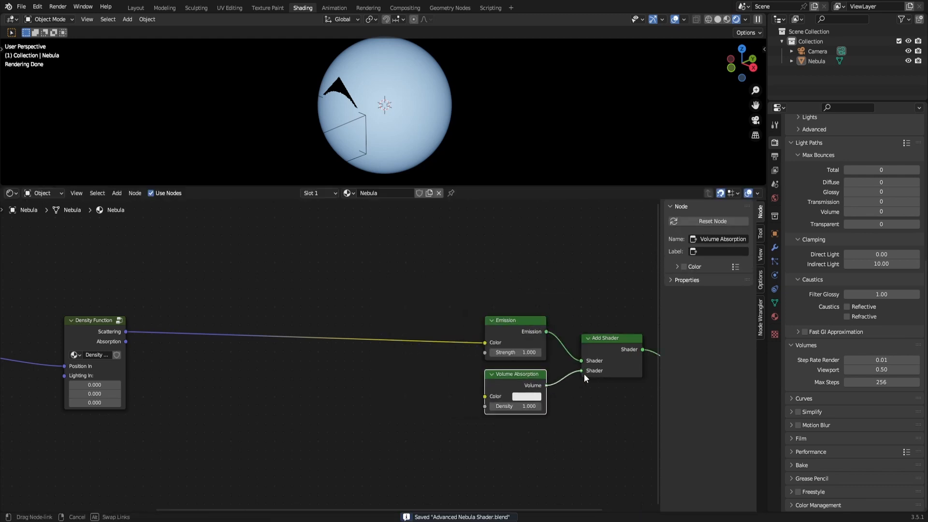
- Connect Density Function's Absorption output to both the Color and Density inputs of Volume Absorption
{"action": "left_click_drag", "start_coordinate": [129, 342], "coordinate": [484, 395]}
{"action": "left_click_drag", "start_coordinate": [126, 342], "coordinate": [488, 405]}
- Insert a Vector Math node on the link between the Absorption output and Volume Absorption's Density input
{"action": "left_click", "coordinate": [435, 419]}
{"action": "scroll", "coordinate": [360, 390], "scroll_direction": "up", "scroll_amount": 2}
{"action": "key", "text": "shift+a"}
{"action": "left_click", "coordinate": [360, 390]}
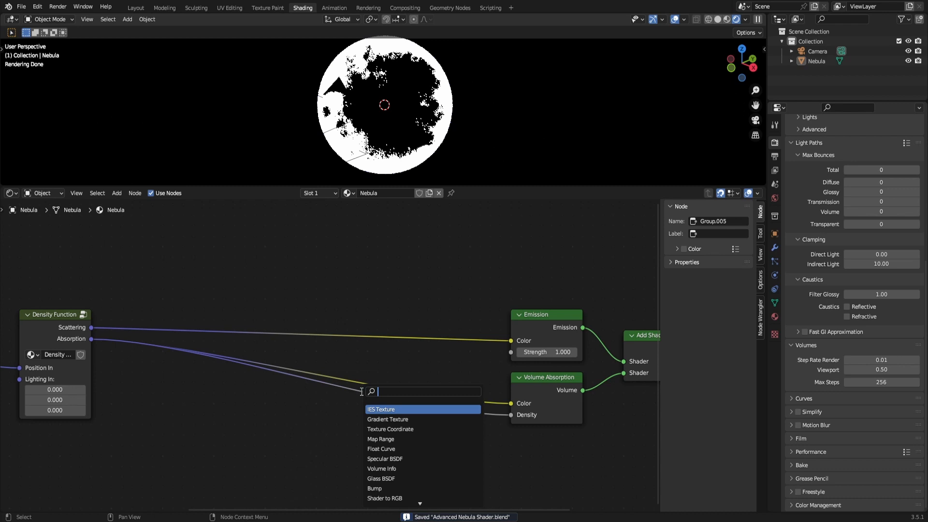
{"action": "type", "text": "vm"}
{"action": "key", "text": "Return"}
{"action": "left_click", "coordinate": [258, 393]}
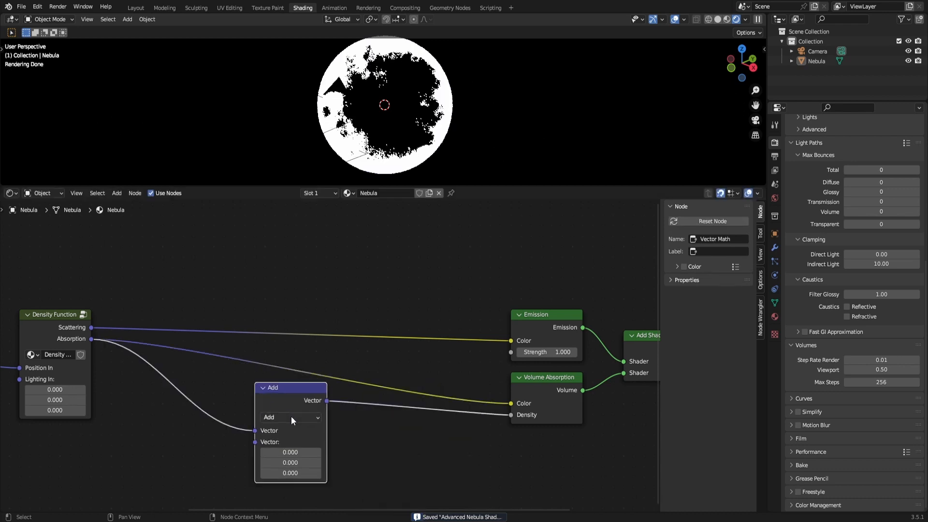
- Set the Vector Math node to Length, connect its Value to Volume Absorption's Density, and move it lower
{"action": "left_click", "coordinate": [290, 416]}
{"action": "key", "text": "l"}
{"action": "left_click_drag", "start_coordinate": [327, 401], "coordinate": [510, 415]}
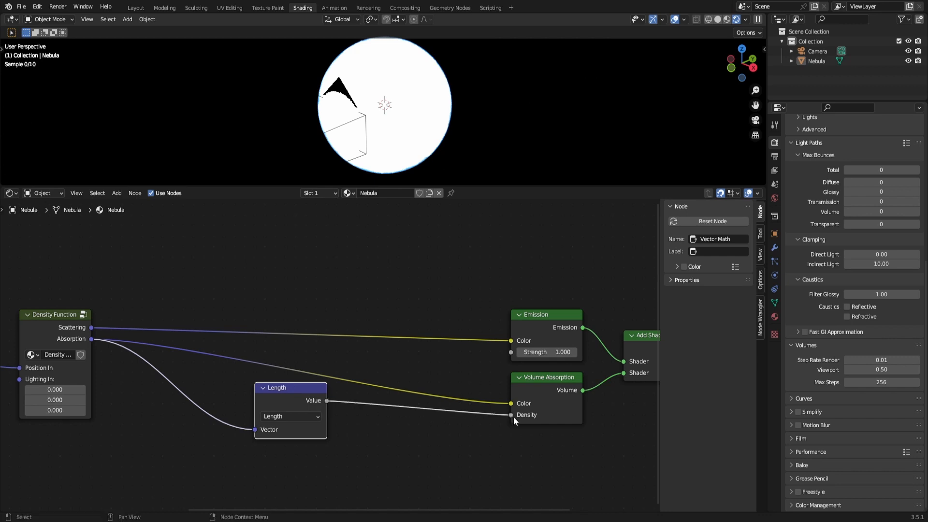
{"action": "left_click_drag", "start_coordinate": [309, 402], "coordinate": [289, 445]}
- Duplicate the Length node as Normalize, insert it on the link between Absorption and Volume Absorption's Color, and save the file
{"action": "key", "text": "shift+d"}
{"action": "left_click", "coordinate": [418, 466]}
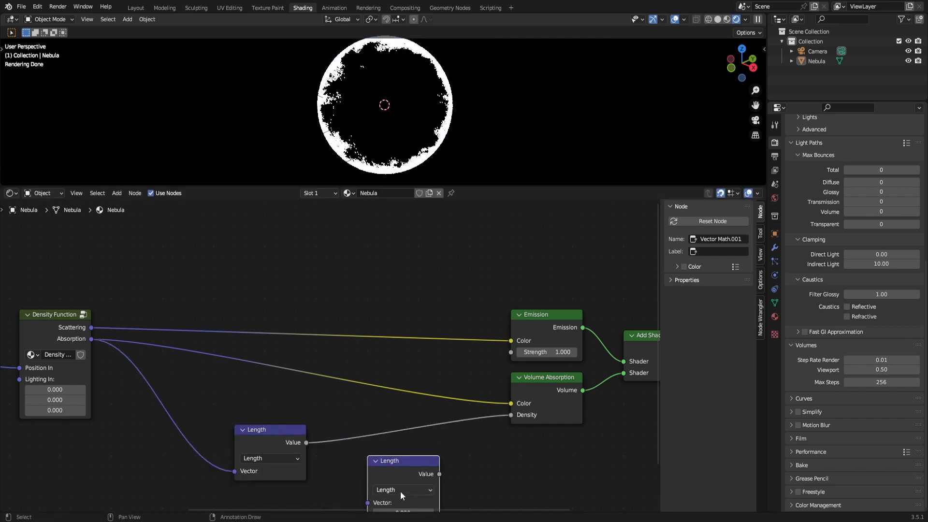
{"action": "left_click", "coordinate": [400, 491]}
{"action": "key", "text": "n"}
{"action": "left_click_drag", "start_coordinate": [399, 473], "coordinate": [285, 368]}
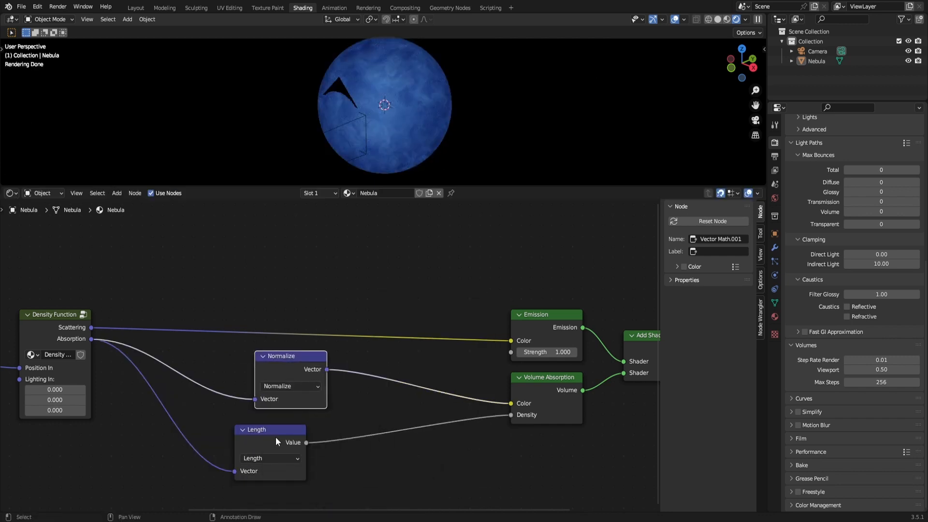
{"action": "left_click_drag", "start_coordinate": [277, 441], "coordinate": [288, 462]}
{"action": "left_click", "coordinate": [340, 463]}
{"action": "key", "text": "ctrl+s"}
- Duplicate Normalize as a Subtract node on the link to Volume Absorption's Color, with Normalize feeding its second Vector input
{"action": "left_click", "coordinate": [291, 368]}
{"action": "key", "text": "shift+d"}
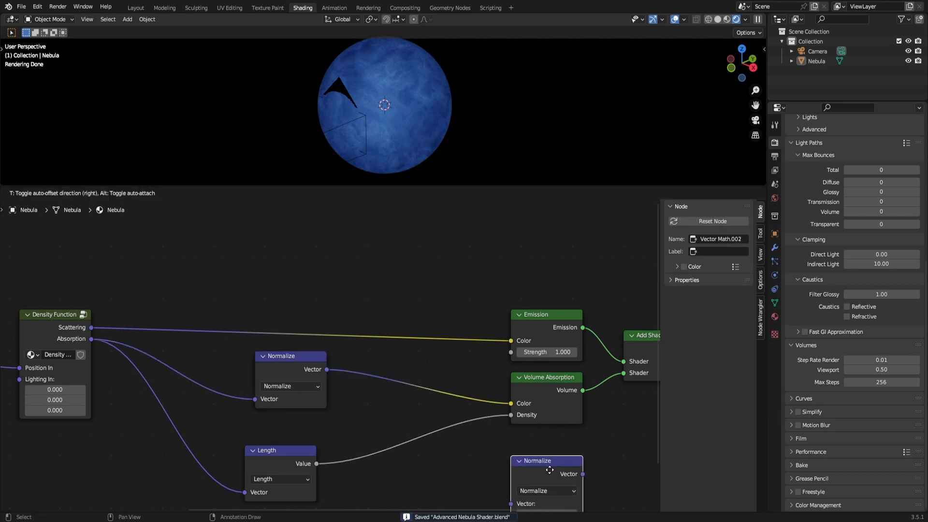
{"action": "left_click", "coordinate": [549, 470]}
{"action": "left_click", "coordinate": [550, 491]}
{"action": "key", "text": "s"}
{"action": "left_click_drag", "start_coordinate": [542, 471], "coordinate": [429, 377]}
{"action": "left_click_drag", "start_coordinate": [399, 410], "coordinate": [398, 452]}
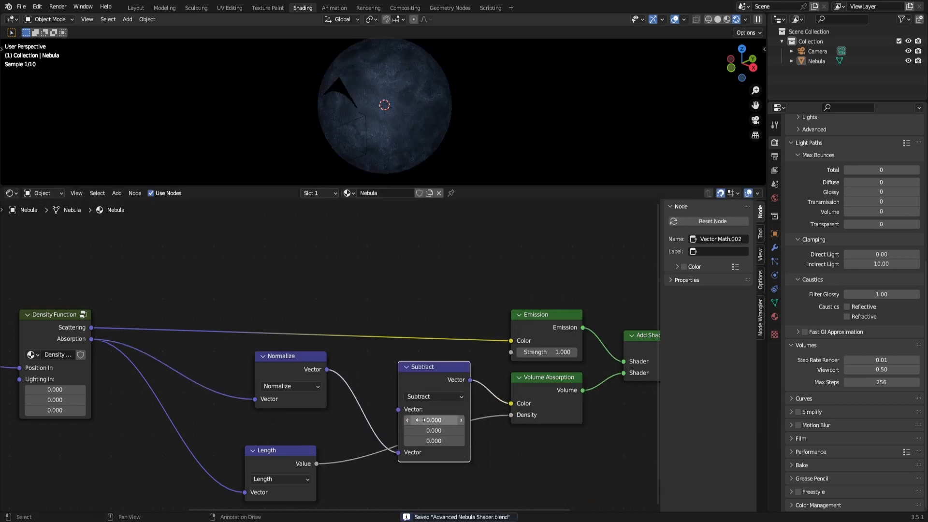
- Set all three components of Subtract's first vector to 1 and tidy the Subtract and Length node positions
{"action": "left_click_drag", "start_coordinate": [420, 420], "coordinate": [421, 441]}
{"action": "type", "text": "1"}
{"action": "key", "text": "Return"}
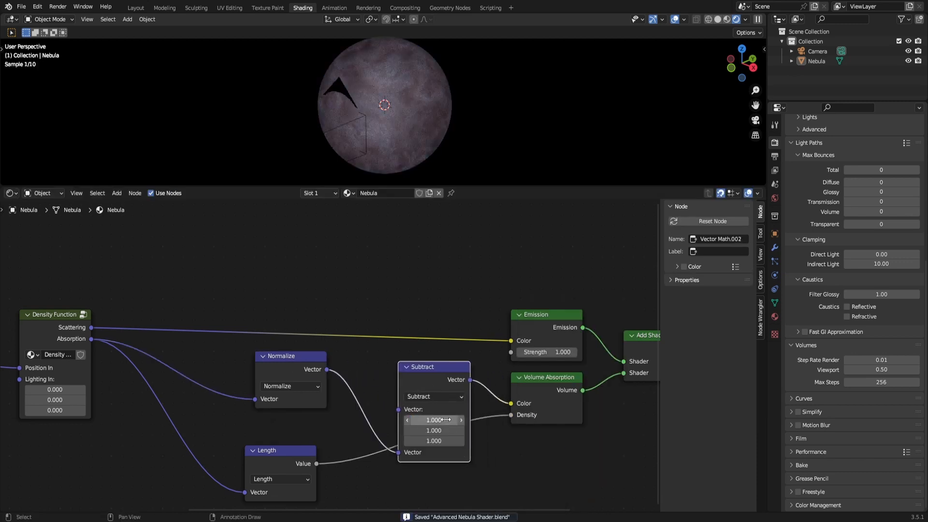
{"action": "left_click", "coordinate": [522, 439]}
{"action": "left_click_drag", "start_coordinate": [416, 370], "coordinate": [355, 360]}
{"action": "left_click_drag", "start_coordinate": [305, 450], "coordinate": [386, 461]}
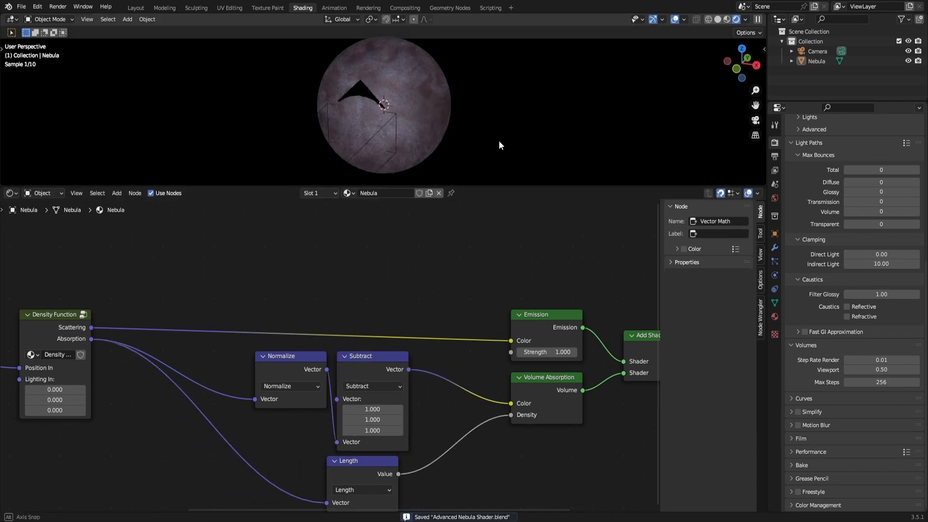
- Open the Density Function group for editing
{"action": "middle_click_drag", "start_coordinate": [498, 141], "coordinate": [526, 134]}
{"action": "middle_click_drag", "start_coordinate": [139, 383], "coordinate": [349, 362]}
{"action": "scroll", "coordinate": [338, 353], "scroll_direction": "up", "scroll_amount": 2}
{"action": "left_click", "coordinate": [245, 295]}
{"action": "key", "text": "Tab"}
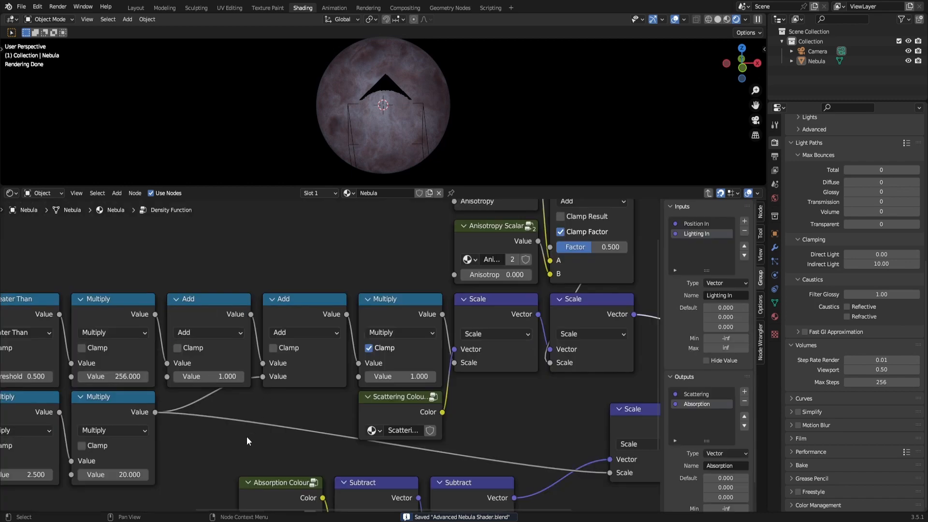
- Try different values on the two lower Multiply nodes beside the Musgrave Texture, then undo the changes
{"action": "scroll", "coordinate": [141, 459], "scroll_direction": "down", "scroll_amount": 2}
{"action": "middle_click_drag", "start_coordinate": [141, 459], "coordinate": [322, 421]}
{"action": "scroll", "coordinate": [321, 421], "scroll_direction": "up", "scroll_amount": 1}
{"action": "left_click_drag", "start_coordinate": [311, 436], "coordinate": [232, 437]}
{"action": "right_click", "coordinate": [268, 437]}
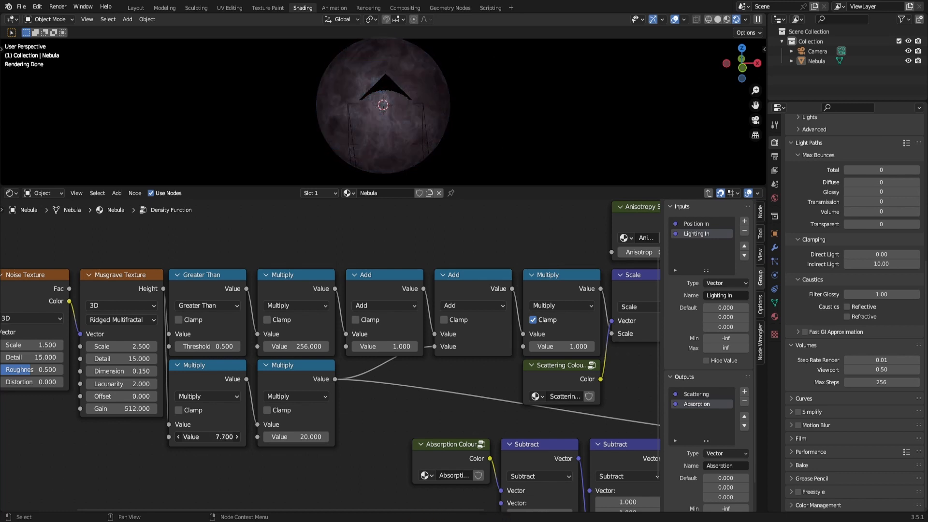
{"action": "mouse_move", "coordinate": [301, 437]}
{"action": "left_mouse_down"}
{"action": "mouse_move", "coordinate": [241, 437]}
{"action": "mouse_move", "coordinate": [290, 436]}
{"action": "left_mouse_up"}
{"action": "right_click", "coordinate": [220, 437]}
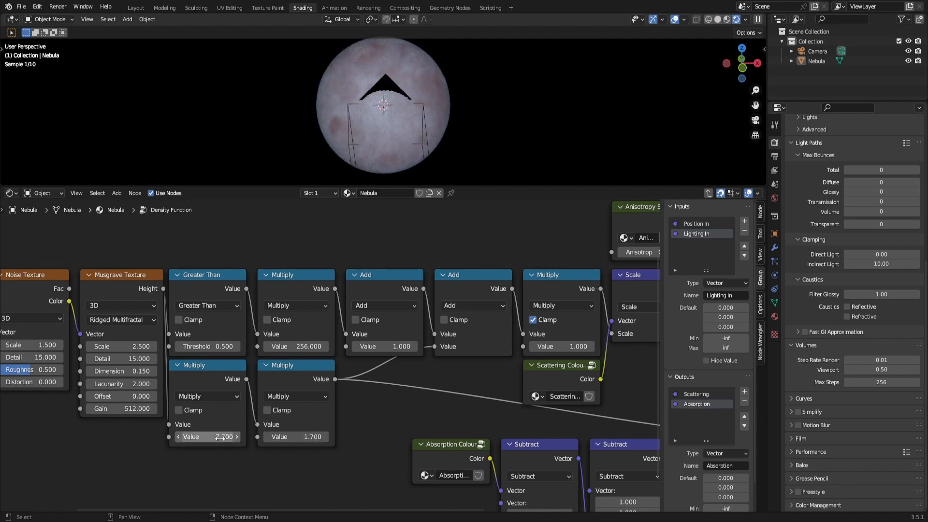
{"action": "key", "text": "ctrl+z"}
{"action": "key", "text": "ctrl+z"}
- Save the file and set the Musgrave Texture's Gain to 1024
{"action": "key", "text": "ctrl+s"}
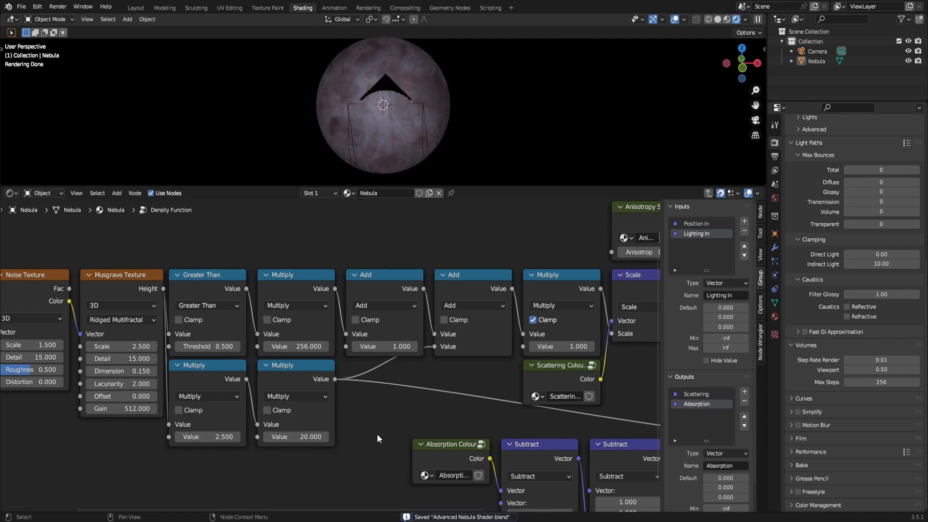
{"action": "middle_click_drag", "start_coordinate": [513, 429], "coordinate": [553, 406]}
{"action": "left_click", "coordinate": [167, 389]}
{"action": "type", "text": "1"}
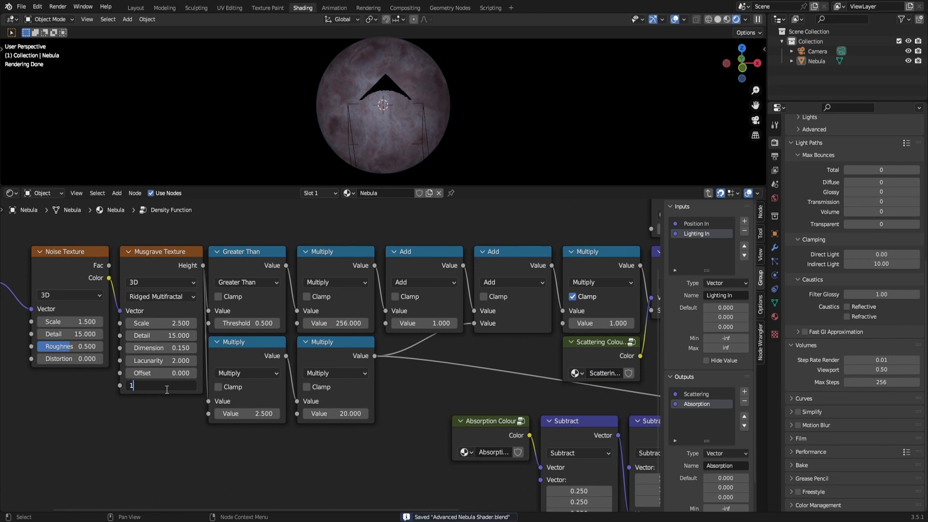
{"action": "type", "text": "024"}
{"action": "key", "text": "Return"}
{"action": "key", "text": "ctrl+z"}
{"action": "left_click", "coordinate": [167, 390]}
{"action": "type", "text": "1024"}
{"action": "key", "text": "Return"}
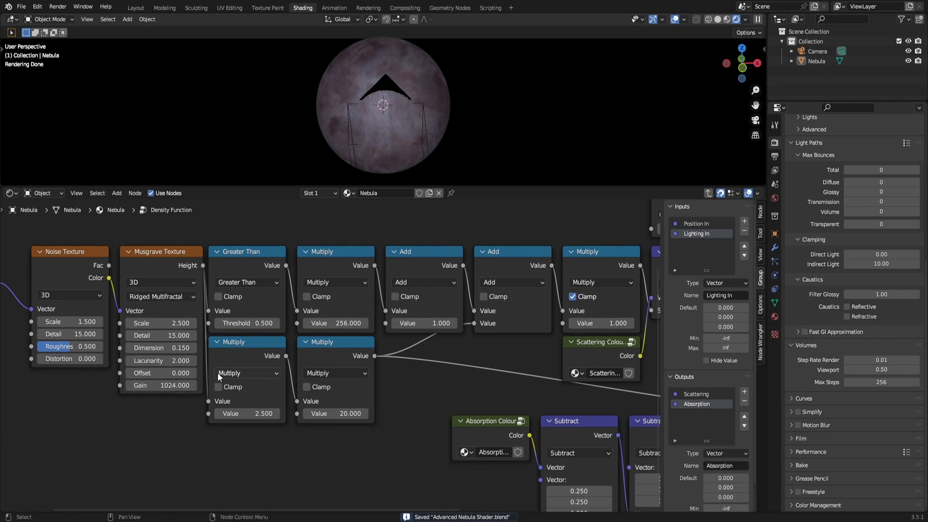
- Try different values for the Noise Texture's Distortion, the clamped Multiply, the first Add and the Greater Than threshold
{"action": "left_click_drag", "start_coordinate": [70, 358], "coordinate": [96, 358]}
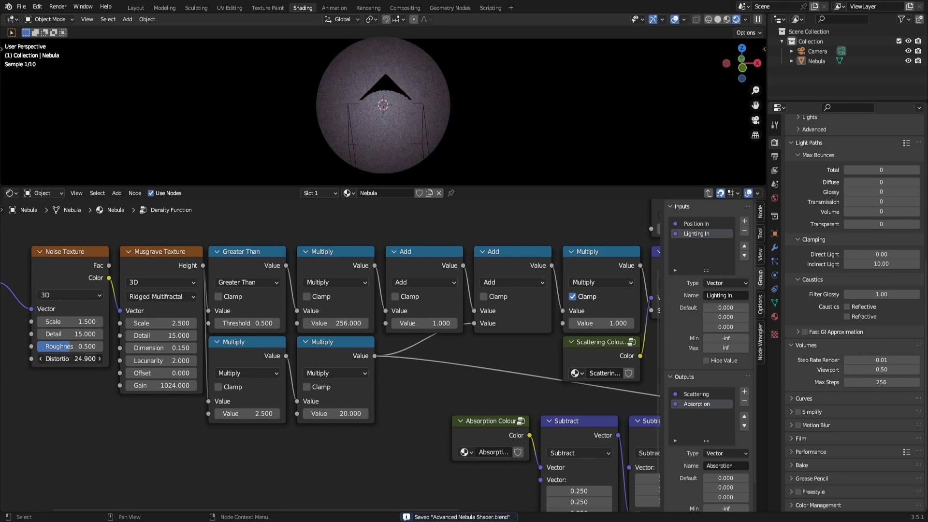
{"action": "middle_click_drag", "start_coordinate": [363, 384], "coordinate": [271, 377]}
{"action": "left_click_drag", "start_coordinate": [508, 317], "coordinate": [487, 317]}
{"action": "right_click", "coordinate": [505, 317]}
{"action": "left_click_drag", "start_coordinate": [337, 317], "coordinate": [386, 317]}
{"action": "right_click", "coordinate": [337, 317]}
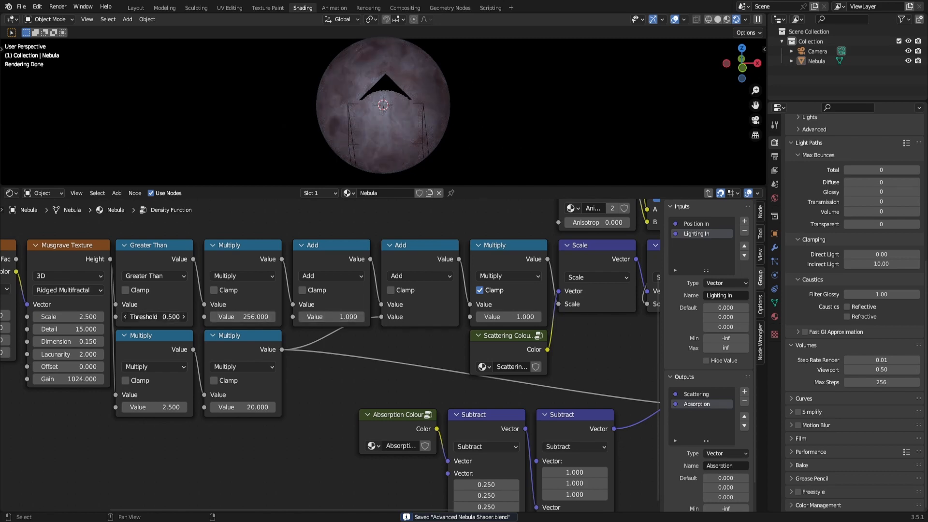
{"action": "left_click_drag", "start_coordinate": [155, 317], "coordinate": [141, 317]}
{"action": "right_click", "coordinate": [155, 317]}
{"action": "key", "text": "ctrl+s"}
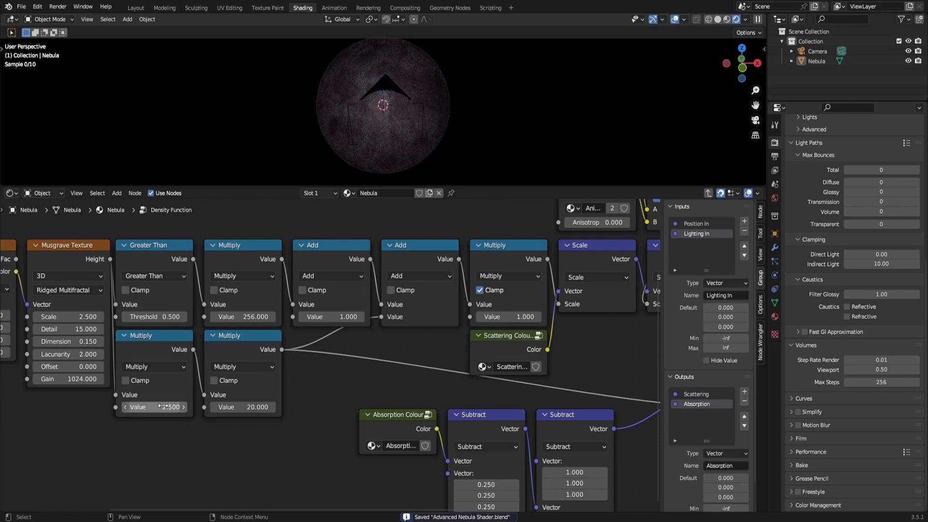
- Try a pink colour in the Absorption Colour group and check the colour inside the Scattering Colour group
{"action": "scroll", "coordinate": [372, 416], "scroll_direction": "down", "scroll_amount": 1}
{"action": "middle_click_drag", "start_coordinate": [580, 392], "coordinate": [449, 389]}
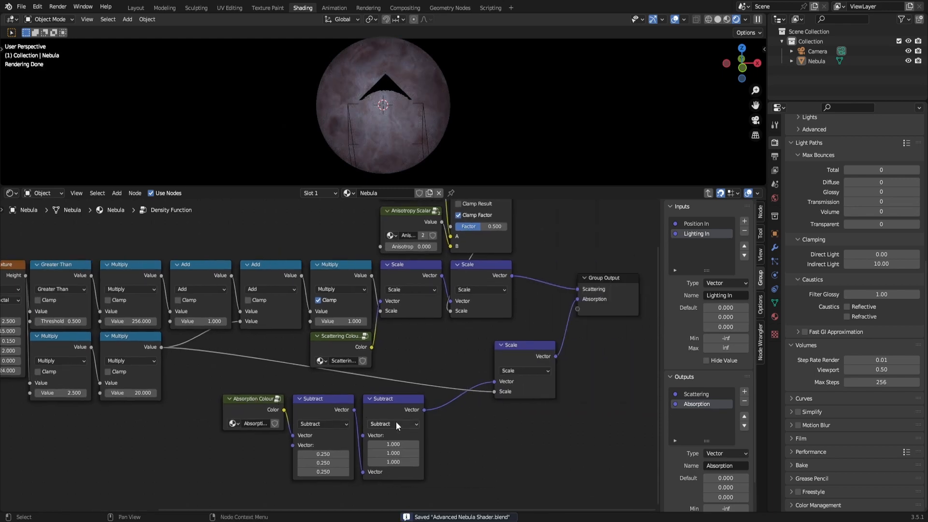
{"action": "middle_click_drag", "start_coordinate": [358, 393], "coordinate": [366, 388]}
{"action": "left_click", "coordinate": [286, 394]}
{"action": "scroll", "coordinate": [351, 422], "scroll_direction": "up", "scroll_amount": 1}
{"action": "left_click_drag", "start_coordinate": [354, 344], "coordinate": [345, 362]}
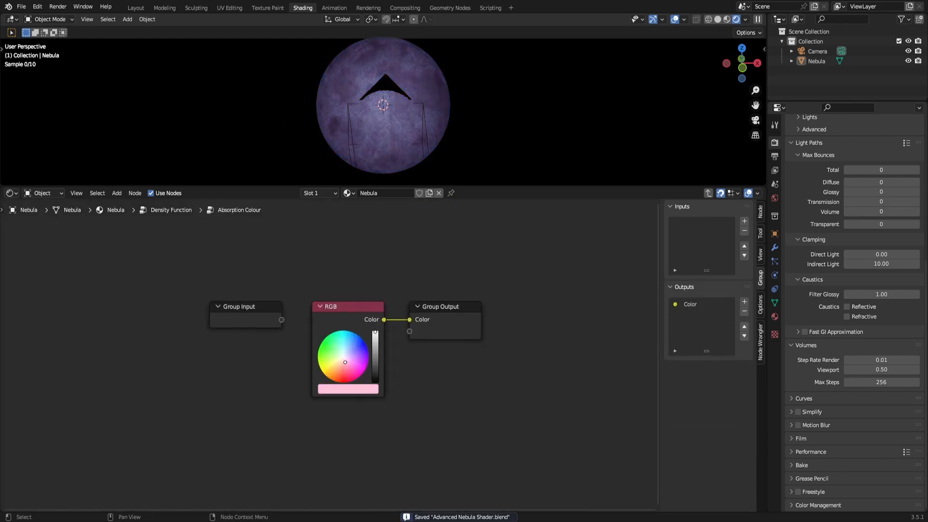
{"action": "key", "text": "Tab"}
{"action": "left_click", "coordinate": [365, 331]}
{"action": "key", "text": "Tab"}
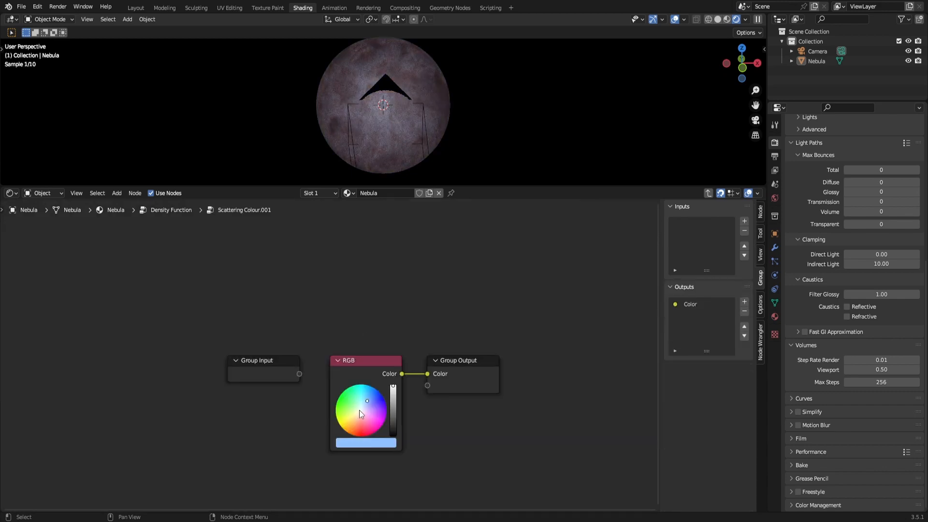
{"action": "key", "text": "Tab"}
- Save the file and leave the Density Function group for the main Nebula node tree
{"action": "key", "text": "ctrl+s"}
{"action": "key", "text": "Tab"}
{"action": "scroll", "coordinate": [344, 422], "scroll_direction": "down", "scroll_amount": 1}
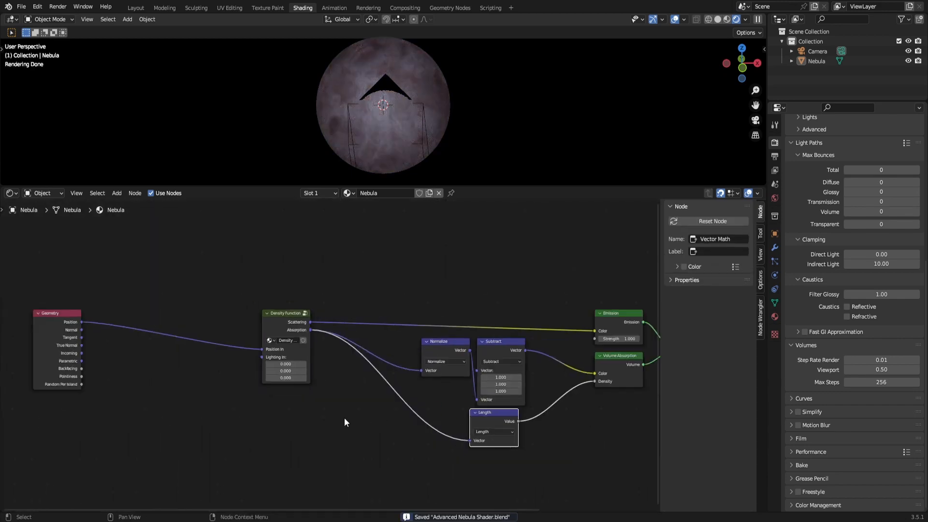
{"action": "left_click", "coordinate": [345, 419]}
{"action": "middle_click_drag", "start_coordinate": [403, 417], "coordinate": [325, 401]}
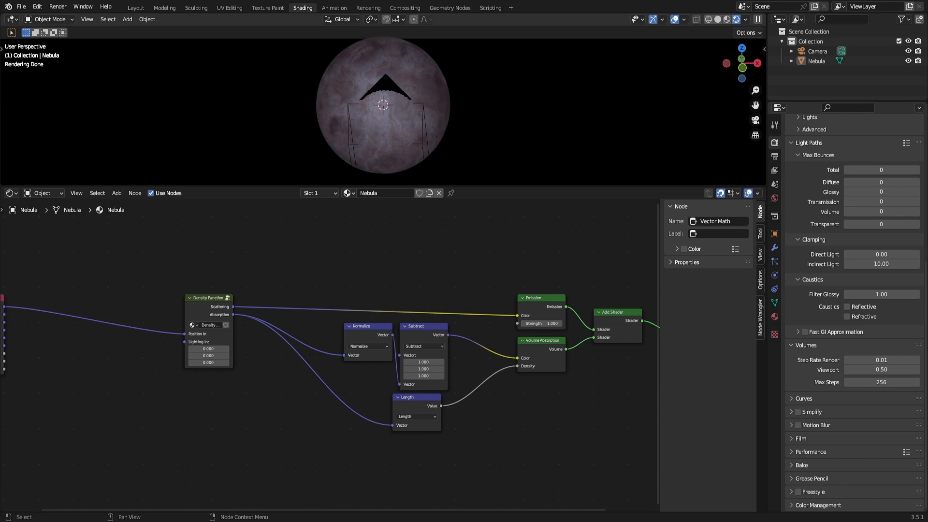
{"action": "key", "text": "ctrl+s"}
- Duplicate the Normalize node into the empty space below Density Function and set the copy to Add
{"action": "middle_click_drag", "start_coordinate": [329, 410], "coordinate": [463, 387]}
{"action": "scroll", "coordinate": [462, 387], "scroll_direction": "up", "scroll_amount": 1}
{"action": "left_click", "coordinate": [491, 306]}
{"action": "key", "text": "shift+d"}
{"action": "left_click", "coordinate": [292, 410]}
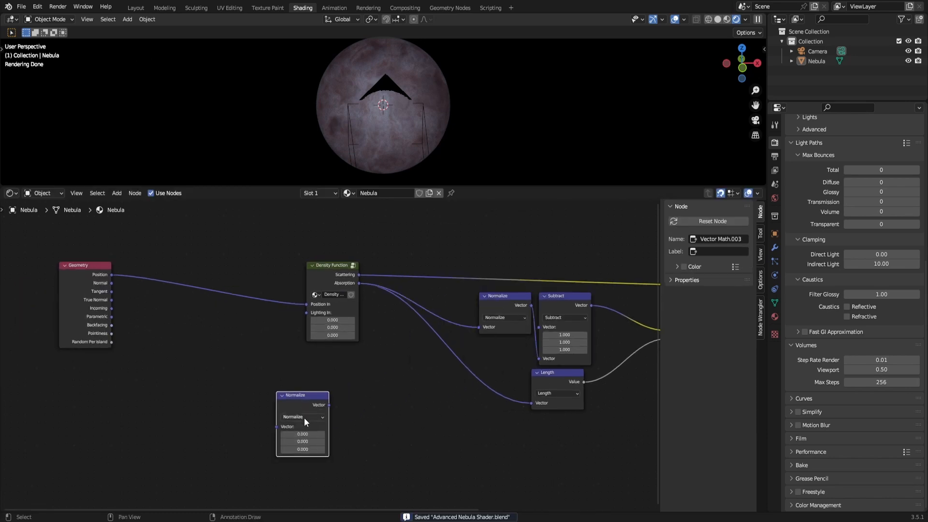
{"action": "left_click", "coordinate": [304, 417]}
{"action": "left_click", "coordinate": [304, 391]}
{"action": "scroll", "coordinate": [401, 381], "scroll_direction": "up", "scroll_amount": 4}
{"action": "middle_click_drag", "start_coordinate": [325, 410], "coordinate": [398, 366]}
{"action": "left_click", "coordinate": [389, 399]}
{"action": "left_click", "coordinate": [391, 387]}
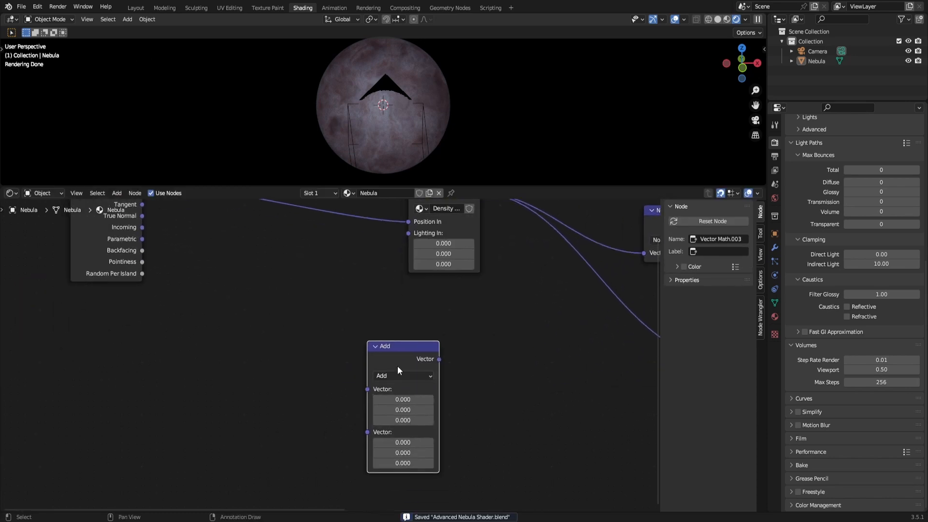
{"action": "left_click_drag", "start_coordinate": [397, 366], "coordinate": [387, 335]}
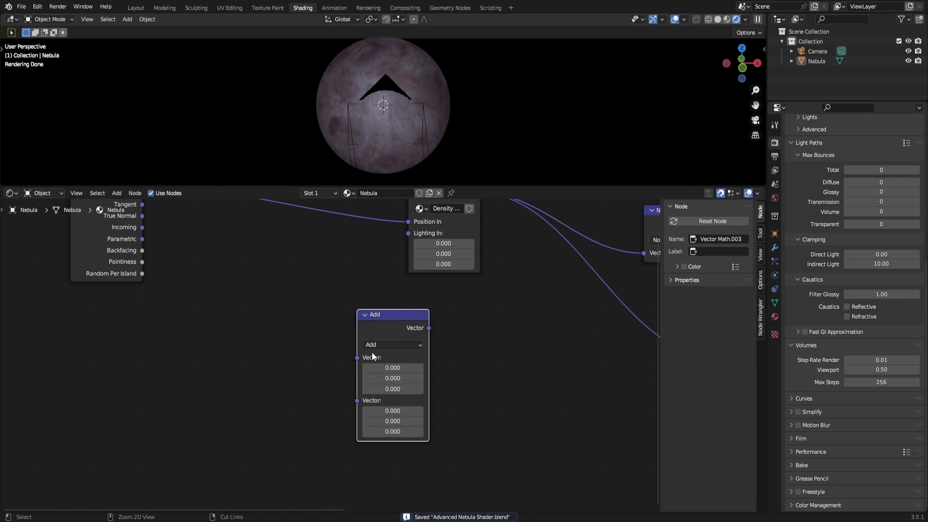
- Put the new Add node in its own group, delete it inside, and move Group Input farther from Group Output
{"action": "key", "text": "ctrl+g"}
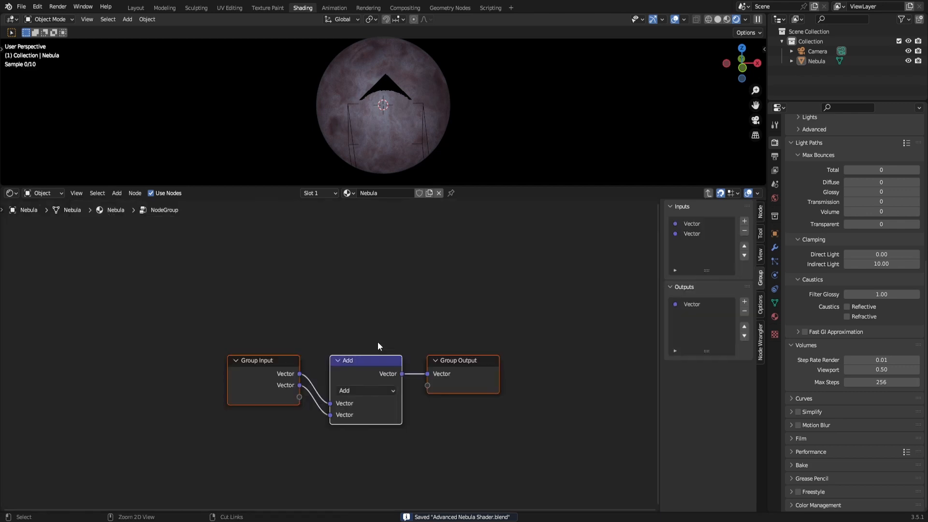
{"action": "left_click", "coordinate": [365, 353]}
{"action": "key", "text": "x"}
{"action": "middle_click_drag", "start_coordinate": [366, 360], "coordinate": [413, 356]}
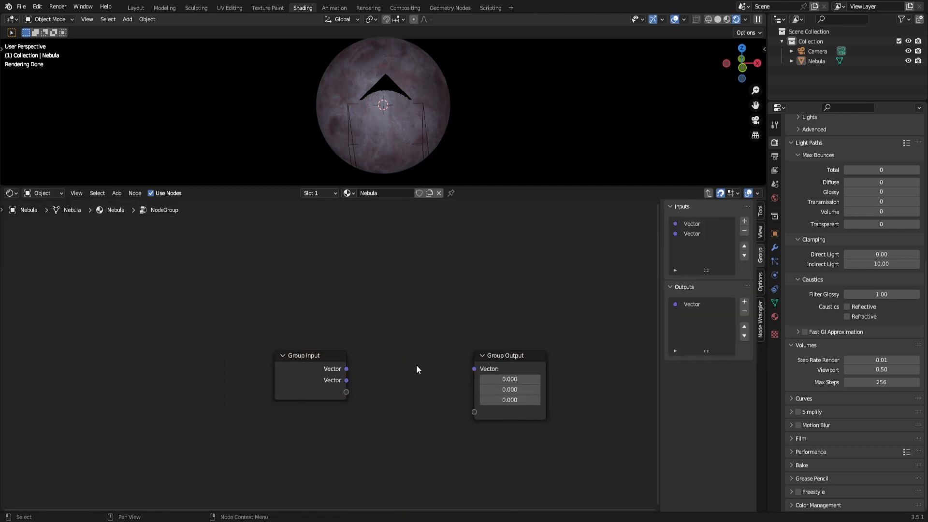
{"action": "left_click_drag", "start_coordinate": [325, 372], "coordinate": [294, 371]}
{"action": "key", "text": "ctrl+s"}
{"action": "left_click", "coordinate": [424, 352]}
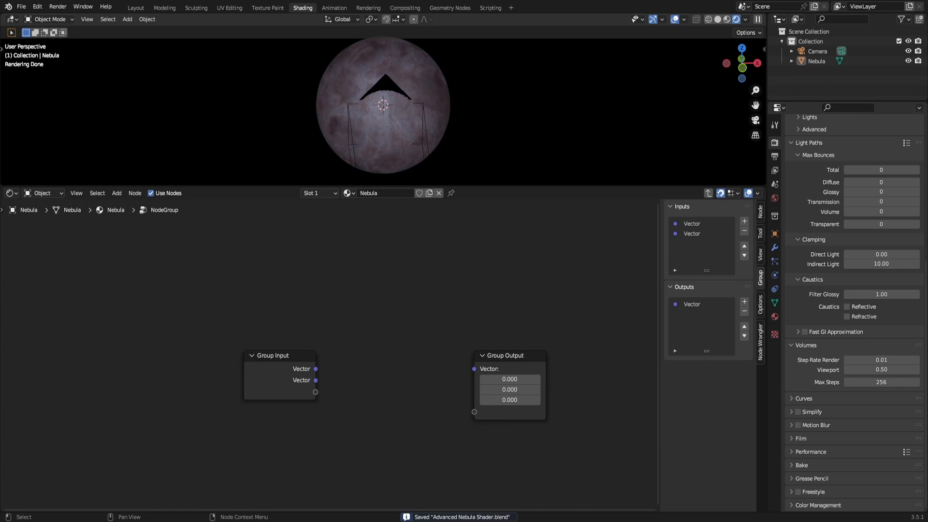
- Rename the group's first Vector input as Position In and save the file
{"action": "scroll", "coordinate": [399, 359], "scroll_direction": "up", "scroll_amount": 1}
{"action": "double_click", "coordinate": [690, 222]}
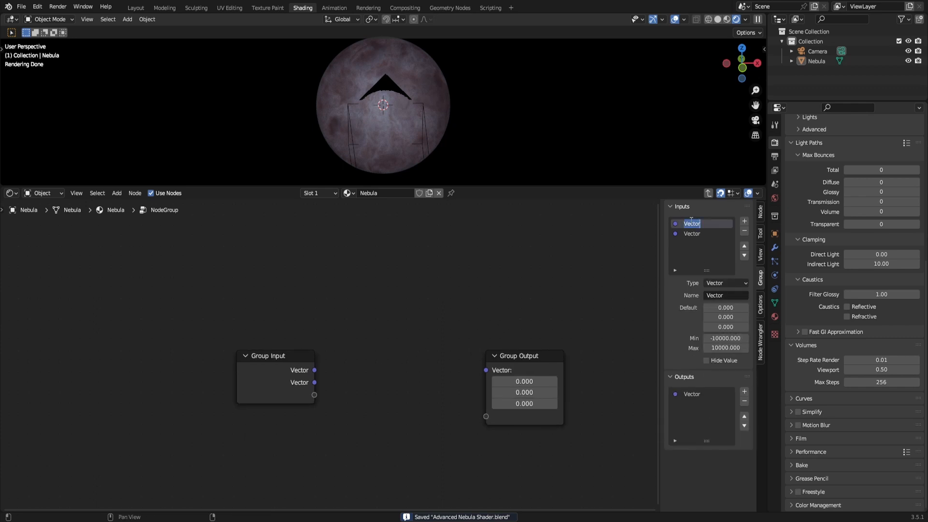
{"action": "type", "text": "Posit"}
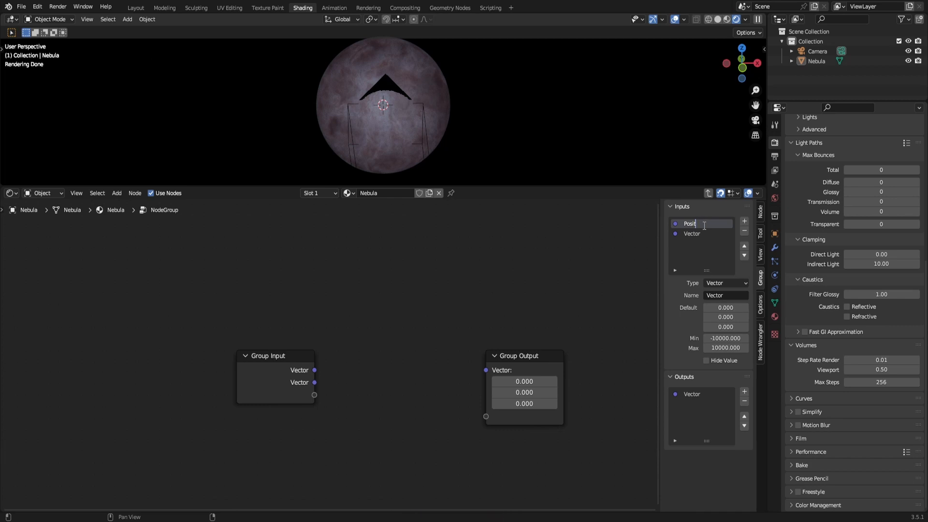
{"action": "type", "text": "ion In"}
{"action": "key", "text": "Return"}
{"action": "key", "text": "ctrl+s"}
- Rename the group's second Vector input as Step Vector In and save the file
{"action": "double_click", "coordinate": [702, 233]}
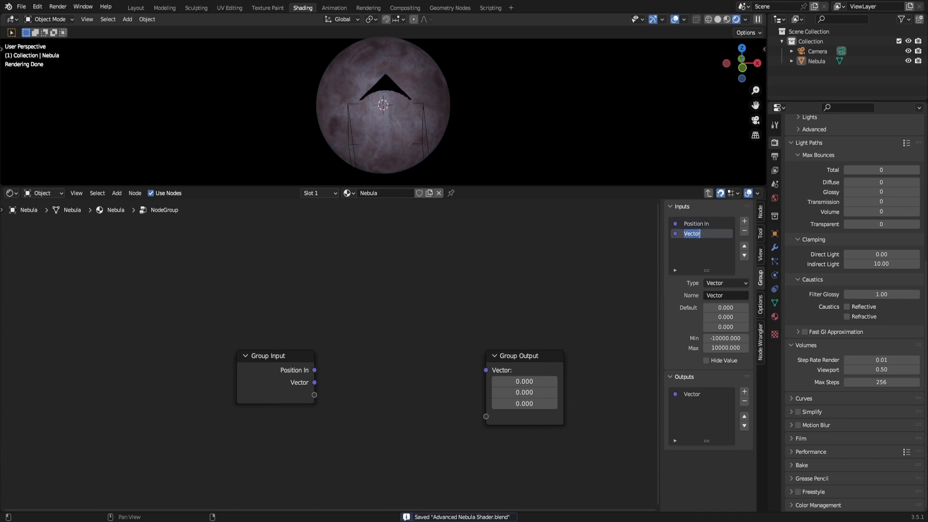
{"action": "type", "text": "Step Vector"}
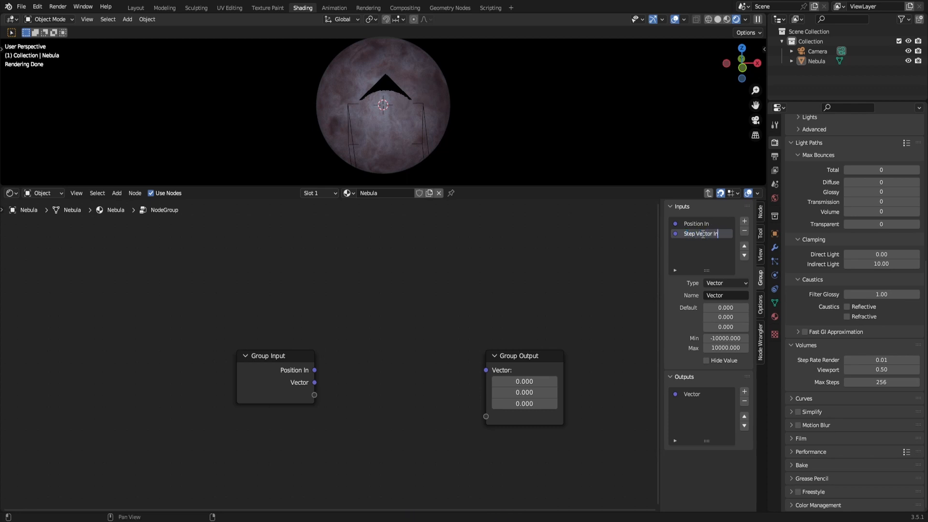
{"action": "key", "text": "Return"}
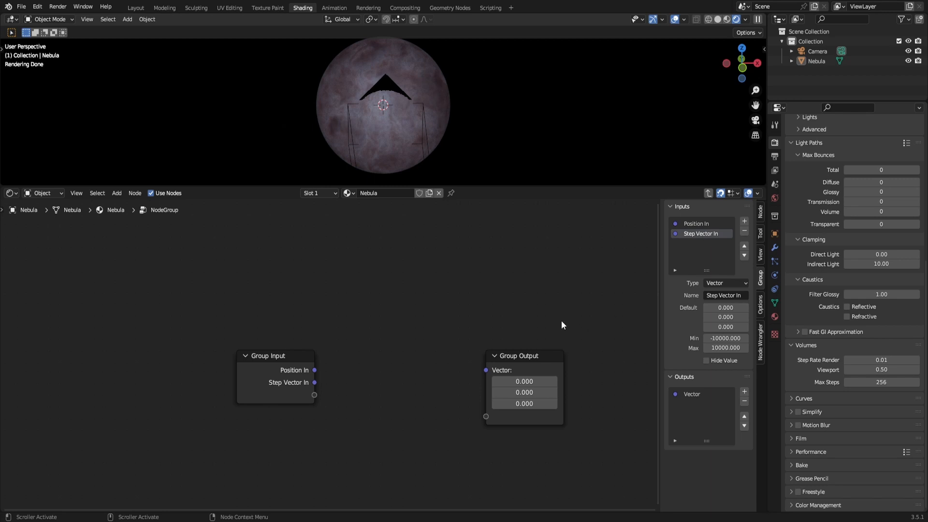
{"action": "key", "text": "ctrl+s"}
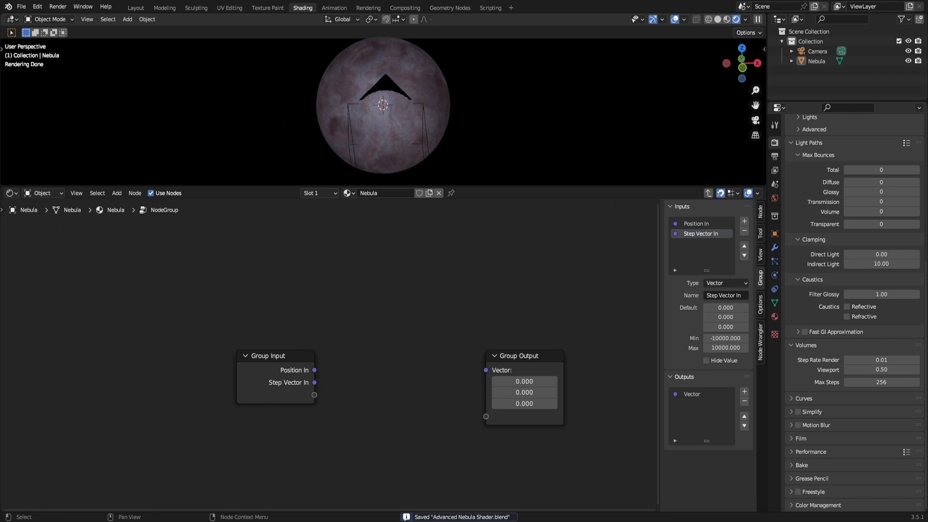
- Rename the new group's Vector output
{"action": "double_click", "coordinate": [688, 395]}
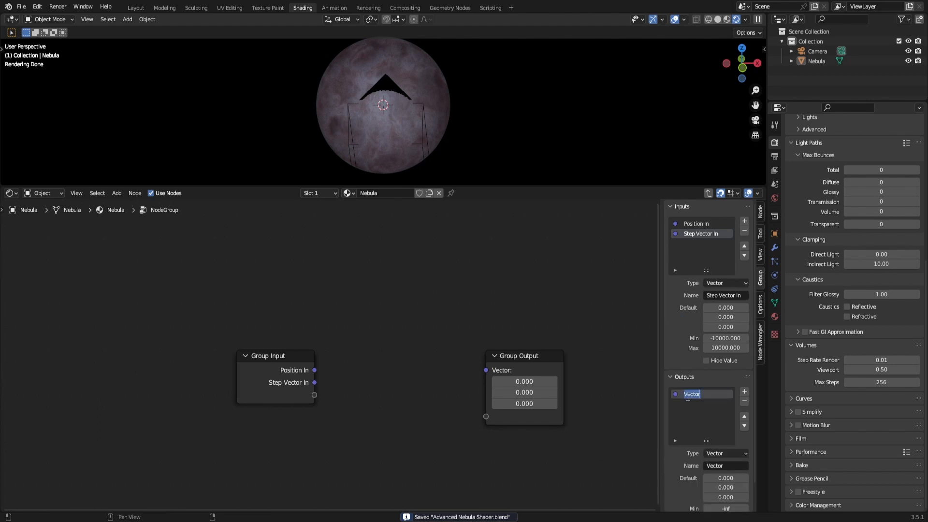
{"action": "type", "text": "L"}
{"action": "key", "text": "Return"}
- Move Group Output far away from Group Input to make room for nodes, and hide the node editor's sidebar
{"action": "scroll", "coordinate": [507, 435], "scroll_direction": "down", "scroll_amount": 5}
{"action": "middle_click_drag", "start_coordinate": [507, 434], "coordinate": [343, 408]}
{"action": "left_click_drag", "start_coordinate": [385, 413], "coordinate": [316, 334]}
{"action": "key", "text": "g"}
{"action": "left_click", "coordinate": [534, 333]}
{"action": "left_click", "coordinate": [430, 338]}
{"action": "scroll", "coordinate": [252, 372], "scroll_direction": "up", "scroll_amount": 5}
{"action": "middle_click_drag", "start_coordinate": [253, 372], "coordinate": [429, 370]}
{"action": "key", "text": "n"}
{"action": "scroll", "coordinate": [403, 382], "scroll_direction": "down", "scroll_amount": 2}
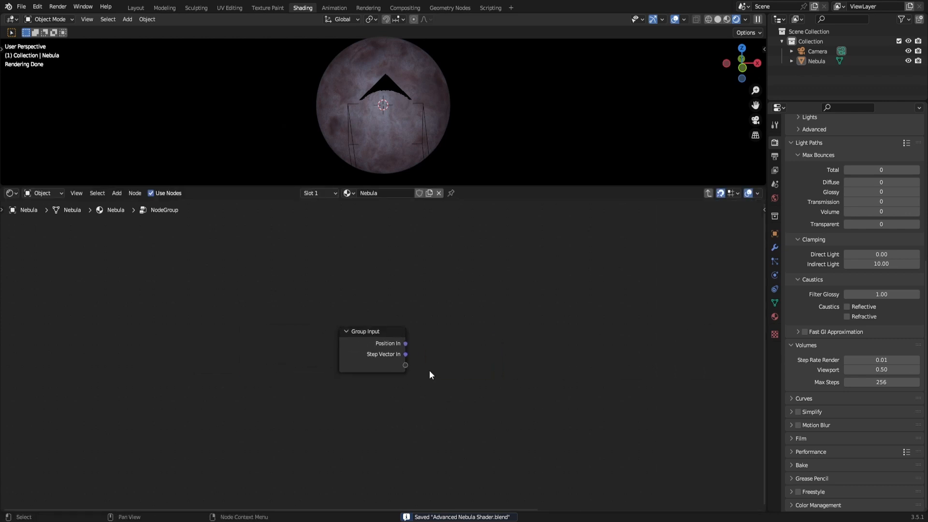
- Add a White Noise Texture node beside Group Input and feed Position In into its Vector input
{"action": "scroll", "coordinate": [441, 371], "scroll_direction": "up", "scroll_amount": 4}
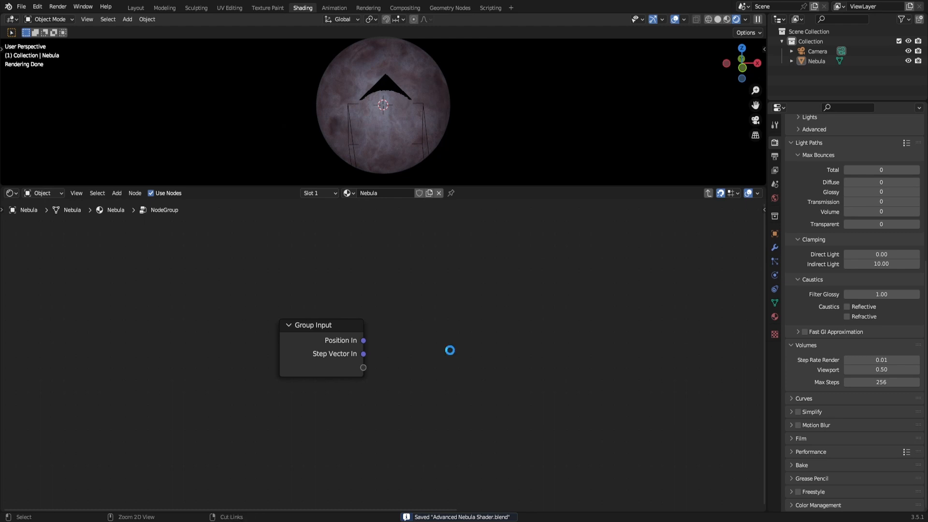
{"action": "scroll", "coordinate": [452, 350], "scroll_direction": "up", "scroll_amount": 1}
{"action": "key", "text": "shift+a"}
{"action": "type", "text": "whi"}
{"action": "key", "text": "Return"}
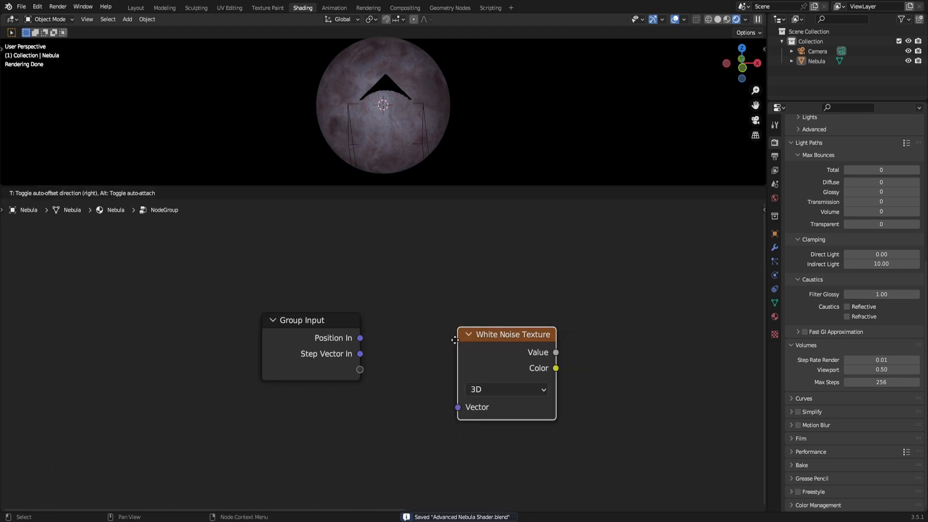
{"action": "left_click", "coordinate": [390, 379]}
{"action": "left_click_drag", "start_coordinate": [360, 338], "coordinate": [401, 435]}
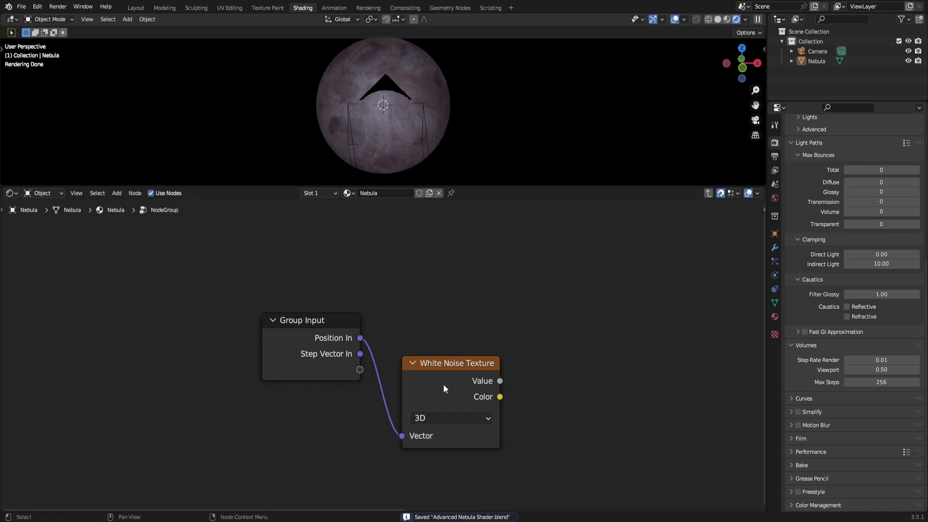
{"action": "left_click_drag", "start_coordinate": [443, 388], "coordinate": [430, 416]}
{"action": "left_click", "coordinate": [558, 419]}
- Add a Math node beyond the White Noise Texture, set it to Multiply, and set its second value to 0.125
{"action": "scroll", "coordinate": [558, 416], "scroll_direction": "up", "scroll_amount": 2}
{"action": "middle_click_drag", "start_coordinate": [559, 415], "coordinate": [420, 384]}
{"action": "key", "text": "shift+a"}
{"action": "left_click", "coordinate": [505, 351]}
{"action": "type", "text": "math"}
{"action": "key", "text": "Return"}
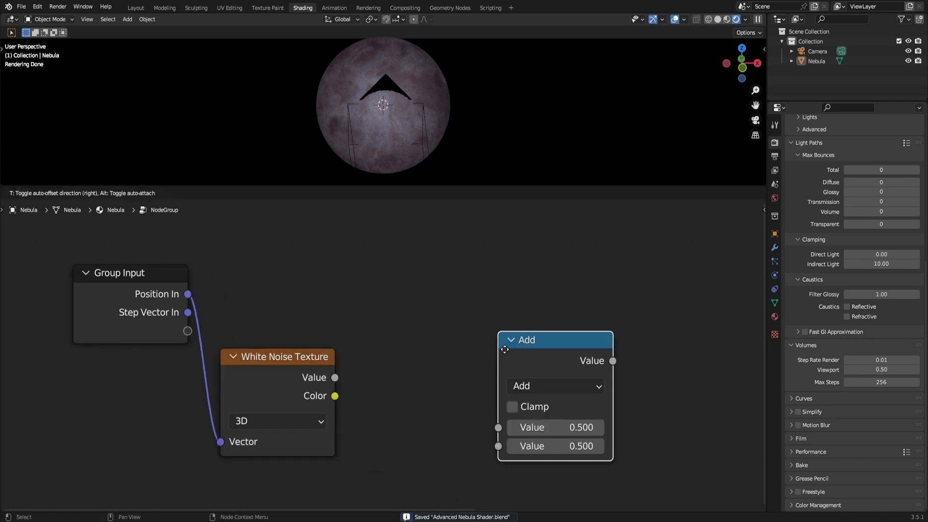
{"action": "left_click", "coordinate": [513, 351]}
{"action": "left_click", "coordinate": [555, 386]}
{"action": "left_click", "coordinate": [385, 210]}
{"action": "left_click", "coordinate": [561, 446]}
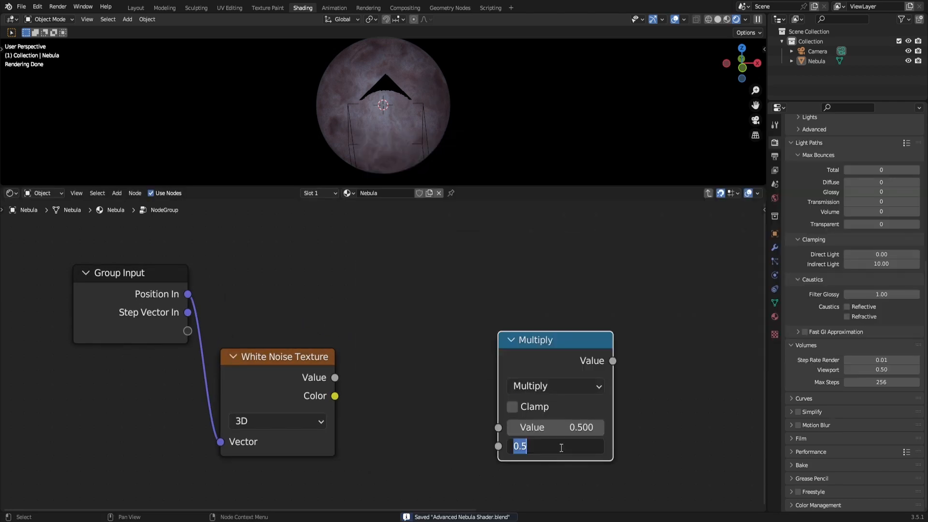
{"action": "type", "text": ".2.125"}
{"action": "key", "text": "Return"}
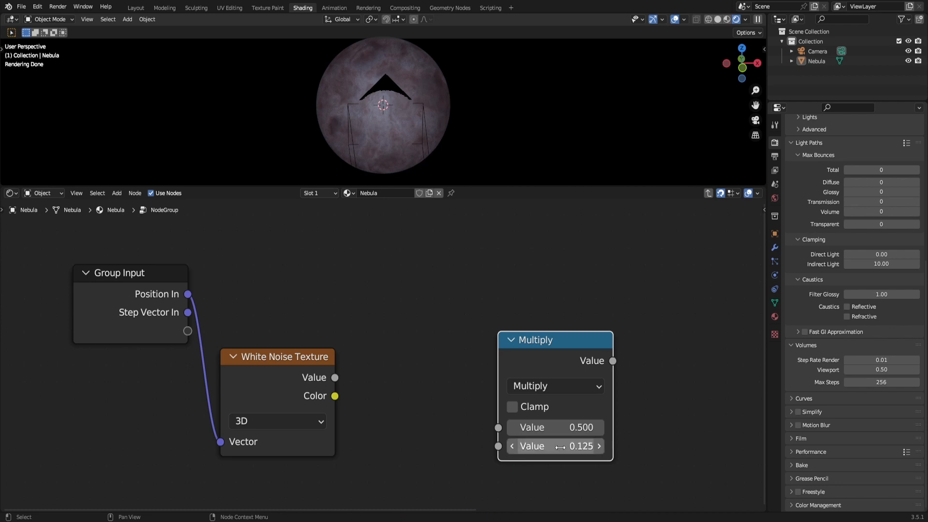
- Connect the White Noise Texture's Value output to Multiply's first value and place Multiply close beside the texture node
{"action": "left_click_drag", "start_coordinate": [334, 377], "coordinate": [498, 427]}
{"action": "left_click_drag", "start_coordinate": [538, 367], "coordinate": [440, 401]}
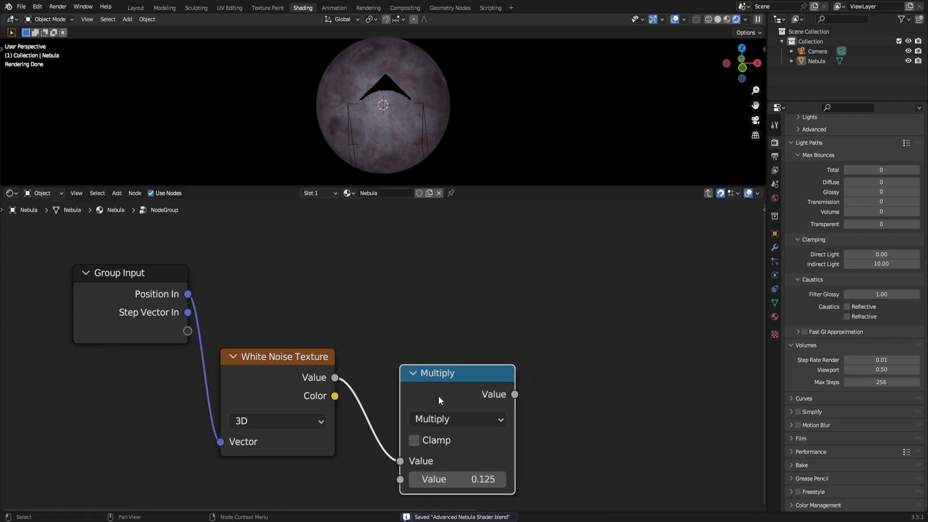
{"action": "left_click", "coordinate": [590, 372]}
- Add a Vector Math node between Multiply and Group Output and turn it into its own node group
{"action": "middle_click_drag", "start_coordinate": [515, 379], "coordinate": [335, 378]}
{"action": "scroll", "coordinate": [335, 377], "scroll_direction": "down", "scroll_amount": 5}
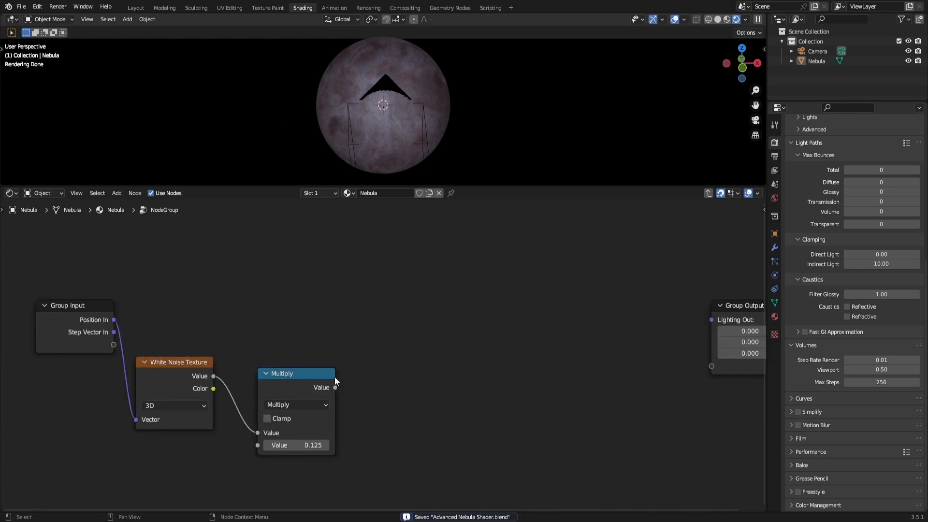
{"action": "key", "text": "shift+a"}
{"action": "left_click", "coordinate": [475, 334]}
{"action": "type", "text": "vm"}
{"action": "key", "text": "Return"}
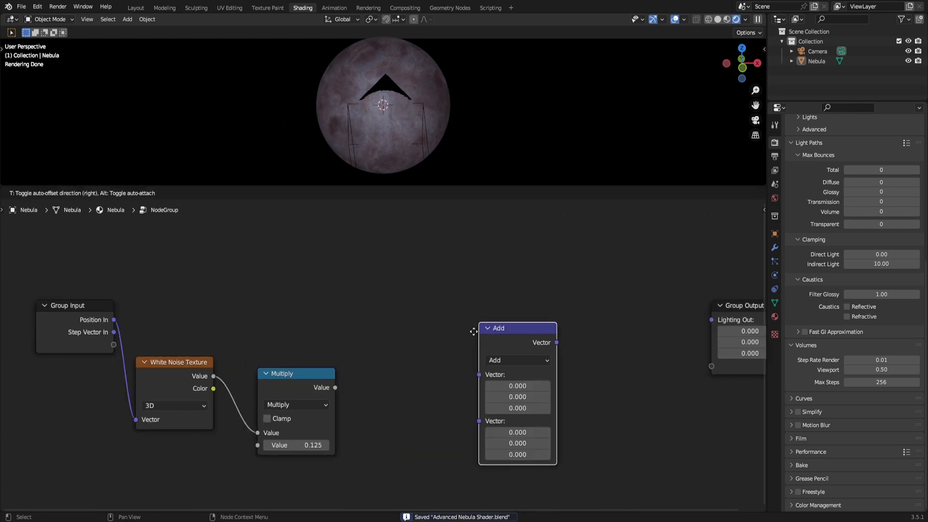
{"action": "left_click", "coordinate": [459, 310]}
{"action": "key", "text": "ctrl+g"}
{"action": "key", "text": "Tab"}
- Return to the main Nebula node tree and rename the lighting node group as Light Sample Pack
{"action": "key", "text": "Tab"}
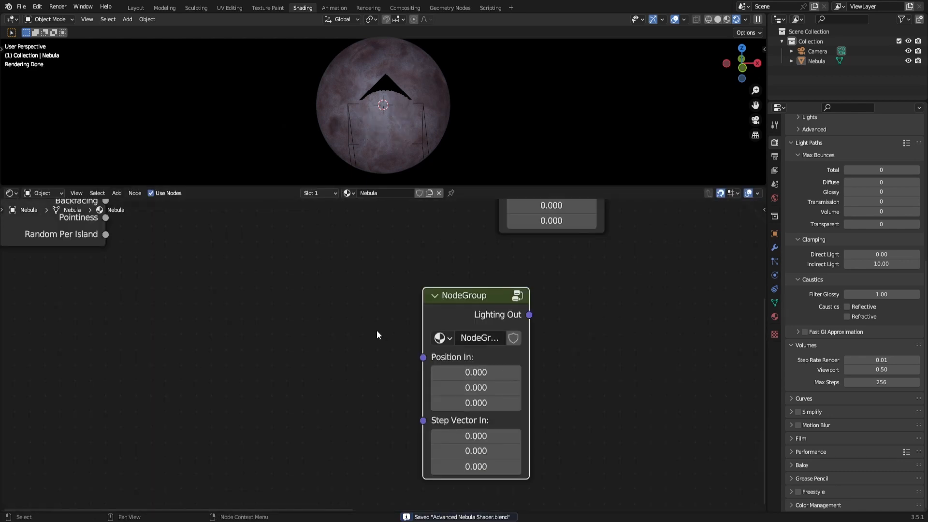
{"action": "left_click", "coordinate": [472, 338]}
{"action": "type", "text": "Light Sample P"}
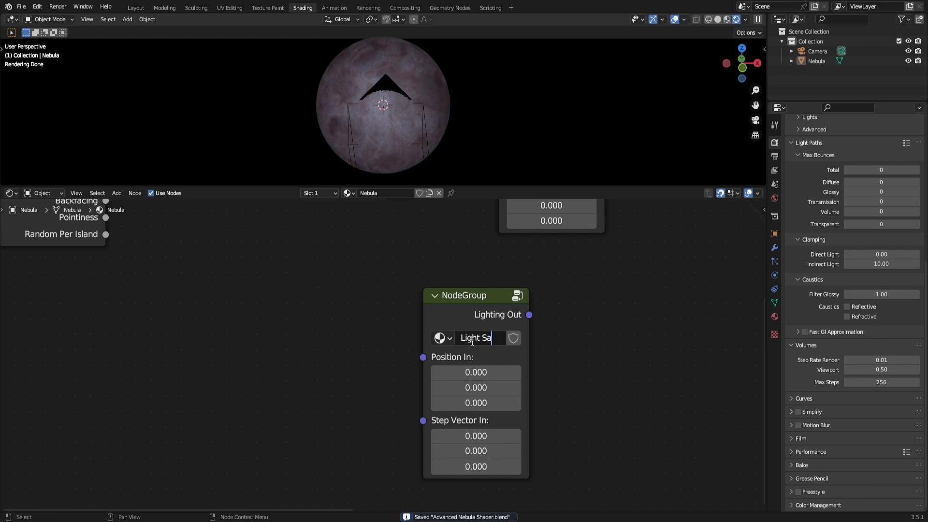
{"action": "type", "text": "ck"}
{"action": "key", "text": "Return"}
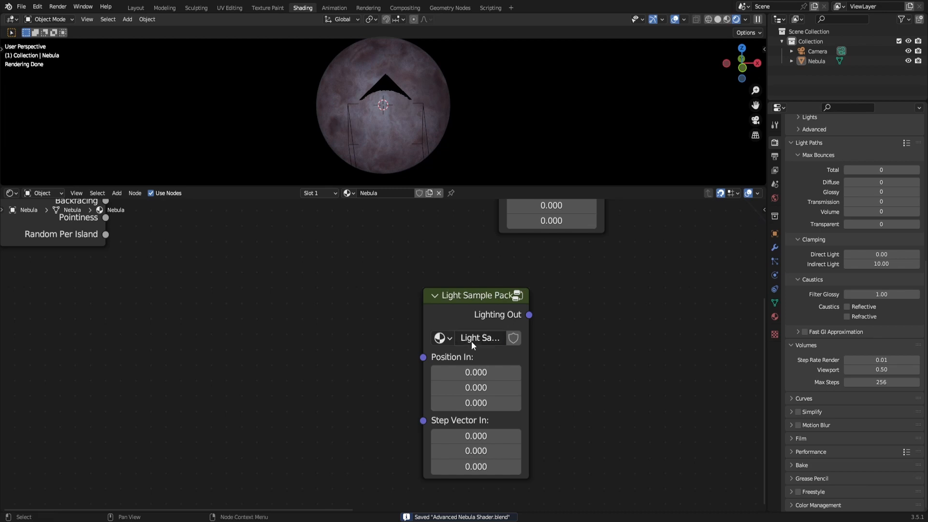
- Enter Light Sample Pack and rename the nested node group inside it as Light Sample
{"action": "key", "text": "Tab"}
{"action": "double_click", "coordinate": [556, 329]}
{"action": "type", "text": "L"}
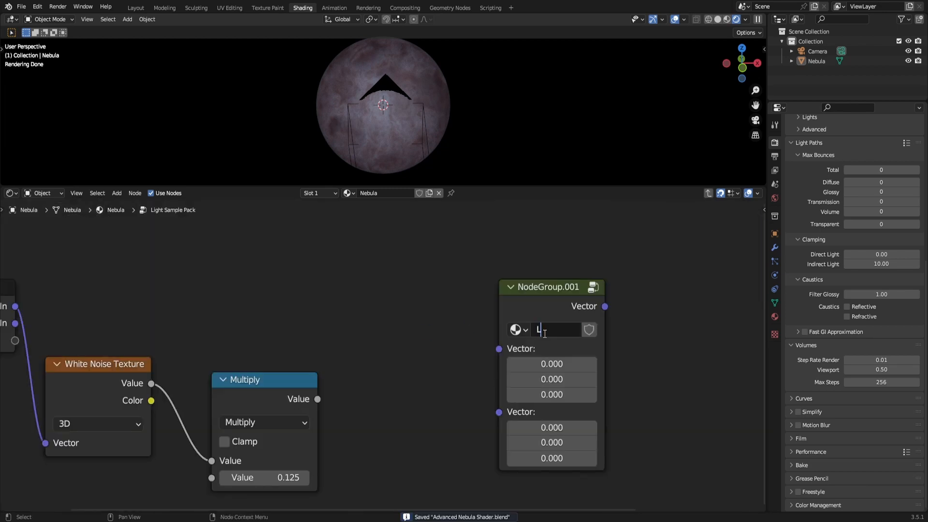
{"action": "type", "text": "ight Sample"}
{"action": "key", "text": "Return"}
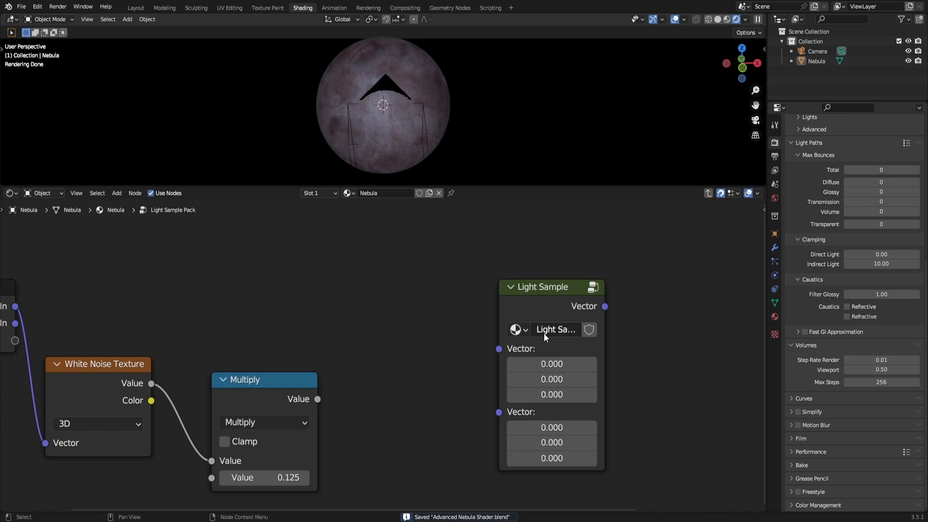
- Delete the Add node inside the Light Sample group, leave the group, and save the file
{"action": "key", "text": "Tab"}
{"action": "left_click", "coordinate": [410, 378]}
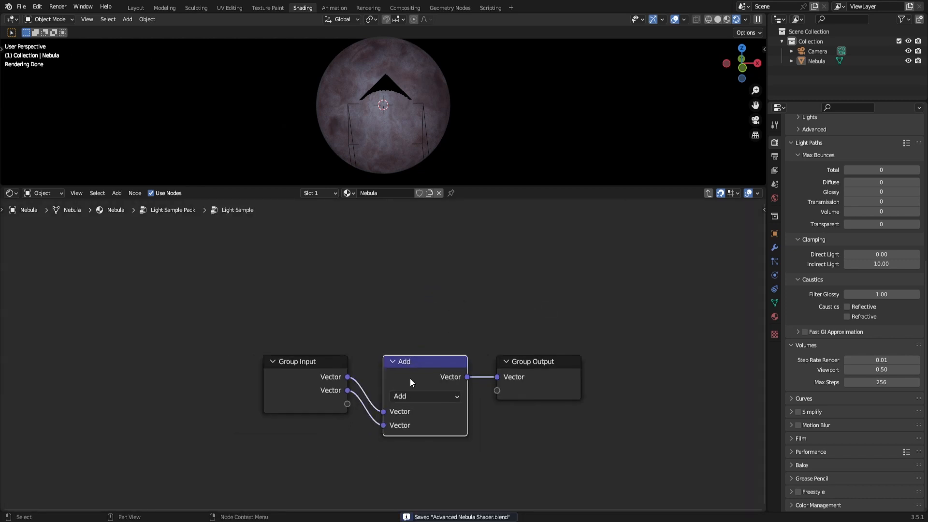
{"action": "key", "text": "x"}
{"action": "key", "text": "Tab"}
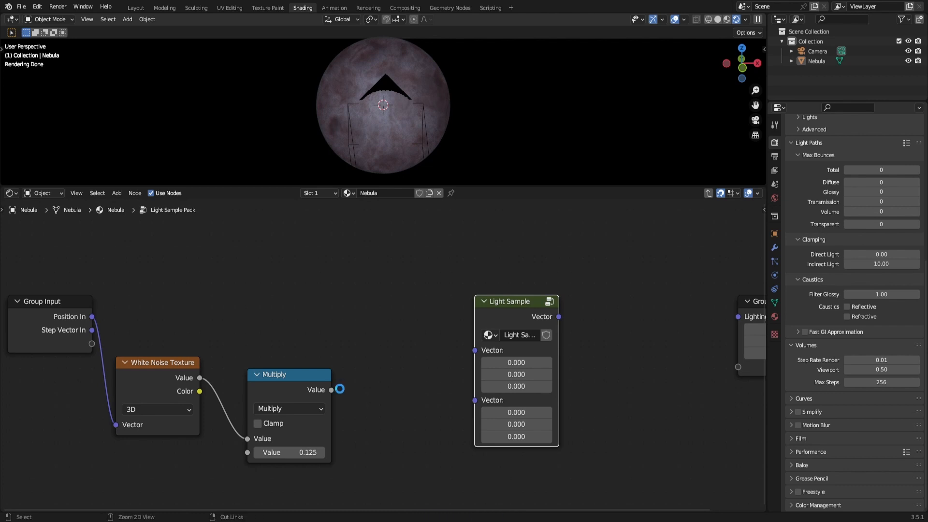
{"action": "key", "text": "ctrl+s"}
- Reopen the Light Sample group and spread Group Input and Group Output further apart
{"action": "key", "text": "Tab"}
{"action": "key", "text": "g"}
{"action": "left_click", "coordinate": [172, 333]}
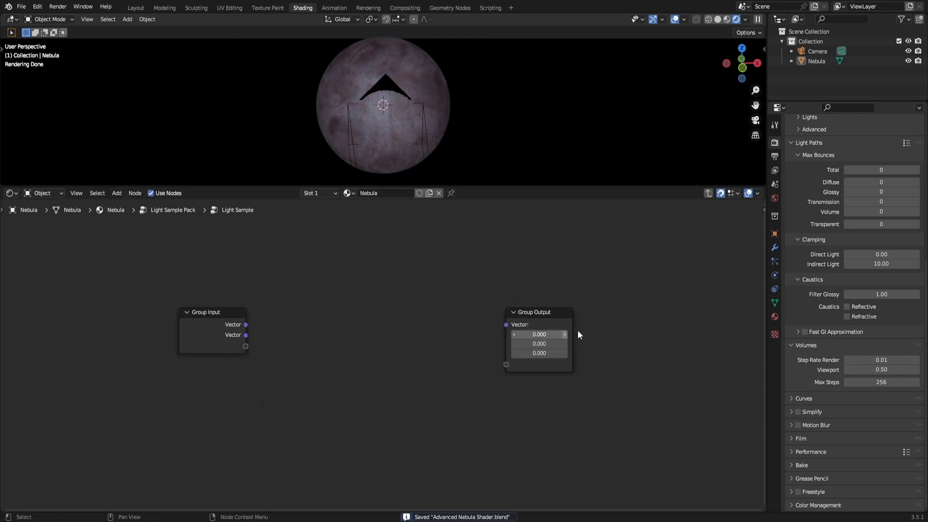
- Add two more Vector inputs and three more Vector outputs to the Light Sample group
{"action": "key", "text": "n"}
{"action": "left_click", "coordinate": [744, 222]}
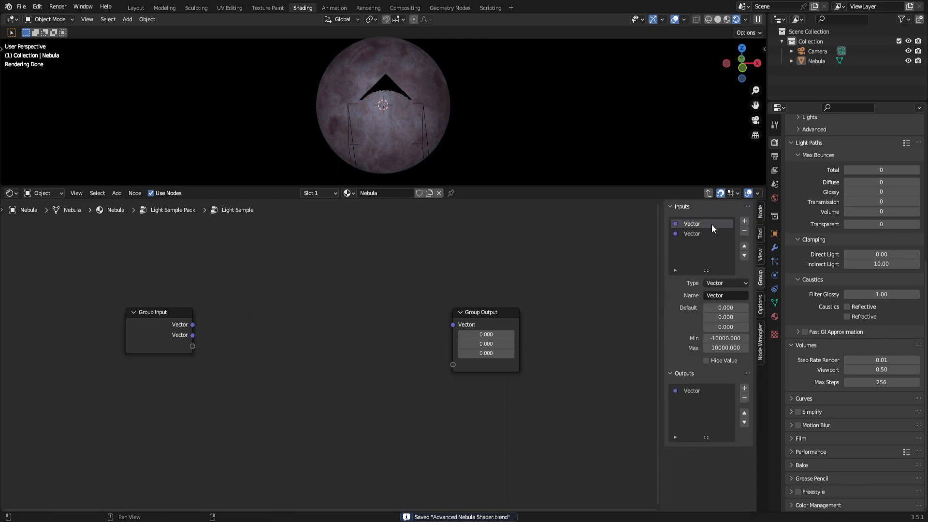
{"action": "left_click", "coordinate": [744, 221]}
{"action": "left_click", "coordinate": [712, 394]}
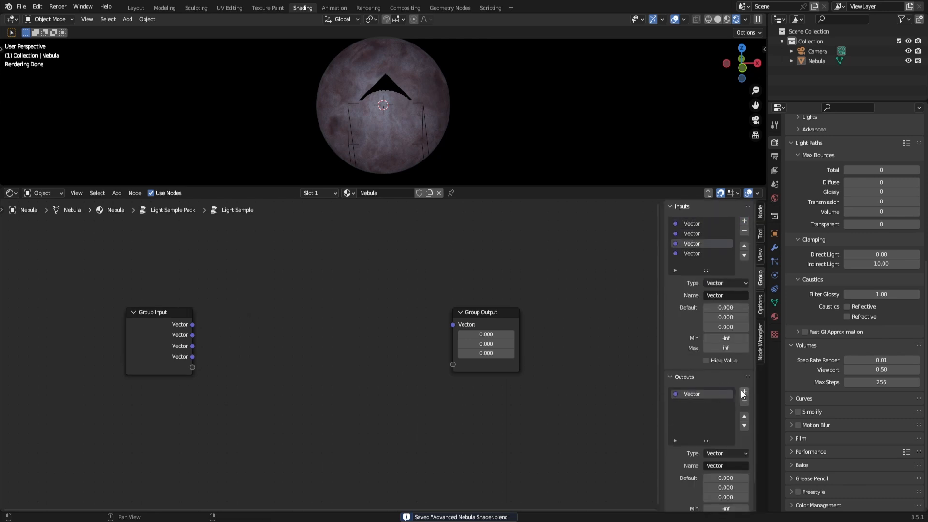
{"action": "left_click", "coordinate": [746, 390]}
{"action": "left_click", "coordinate": [744, 391]}
{"action": "left_click", "coordinate": [744, 390]}
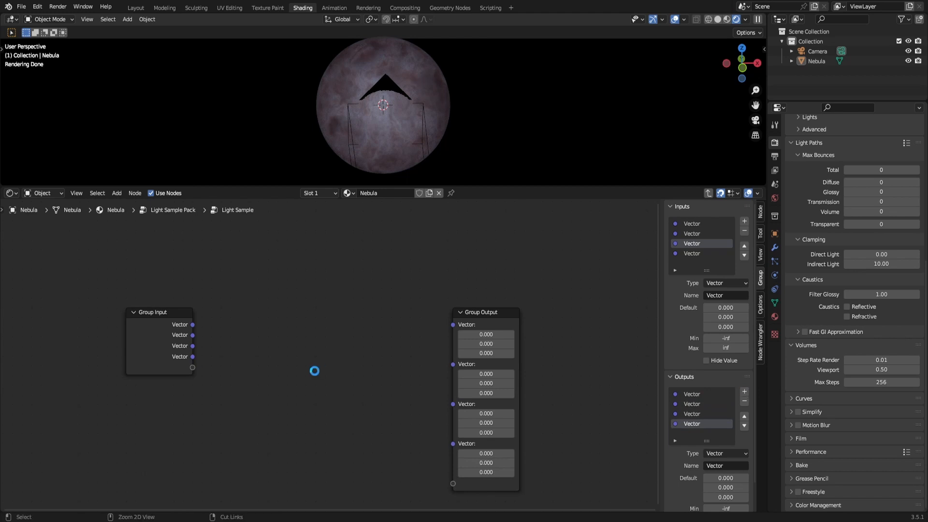
- Rename Light Sample's first two inputs as Position In and Step Vector In
{"action": "key", "text": "Home"}
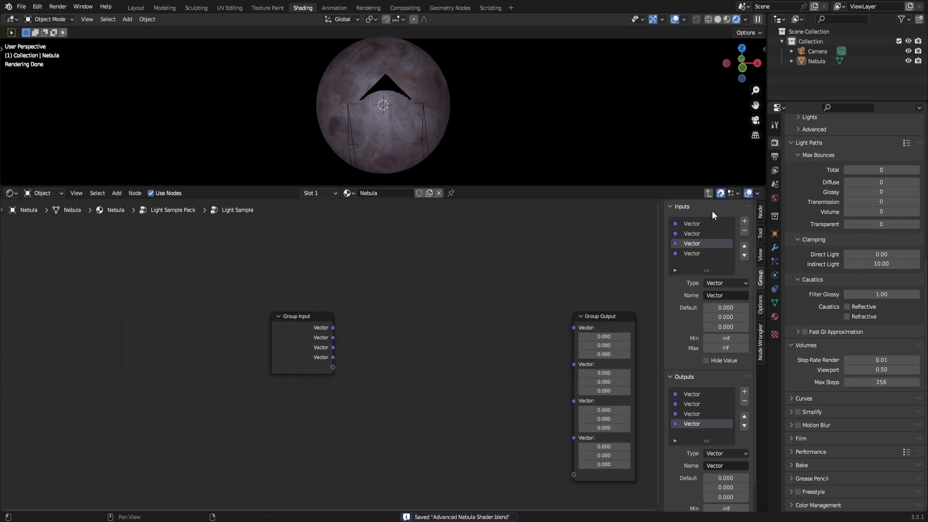
{"action": "double_click", "coordinate": [704, 224]}
{"action": "type", "text": "Position In"}
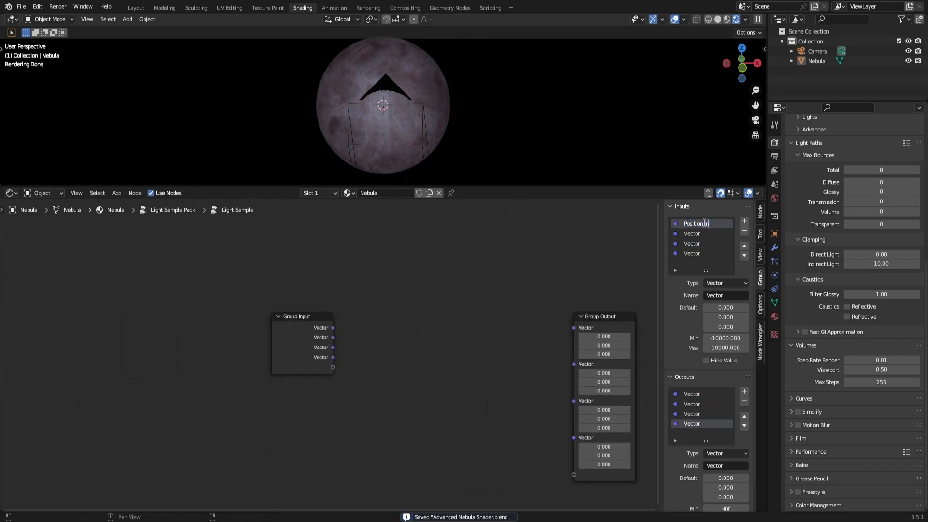
{"action": "key", "text": "Return"}
{"action": "double_click", "coordinate": [694, 234]}
{"action": "type", "text": "Step"}
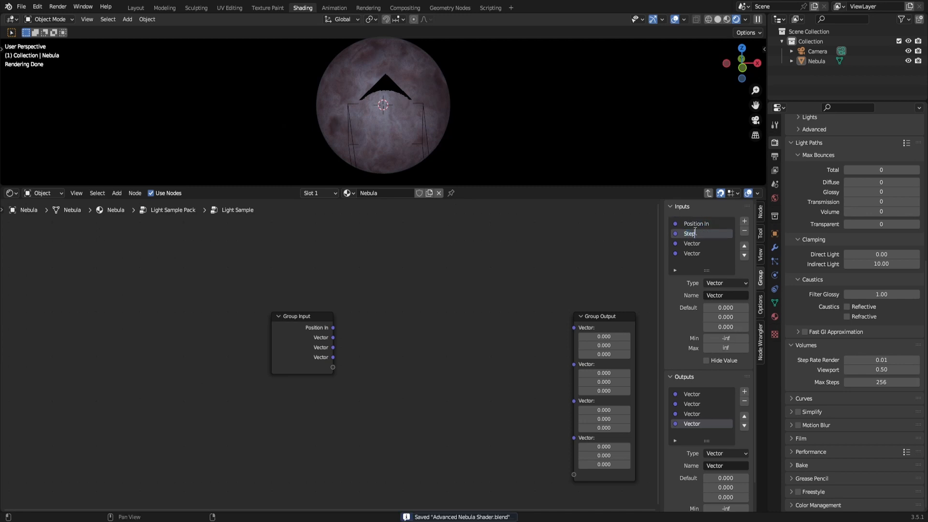
{"action": "type", "text": " Vector In"}
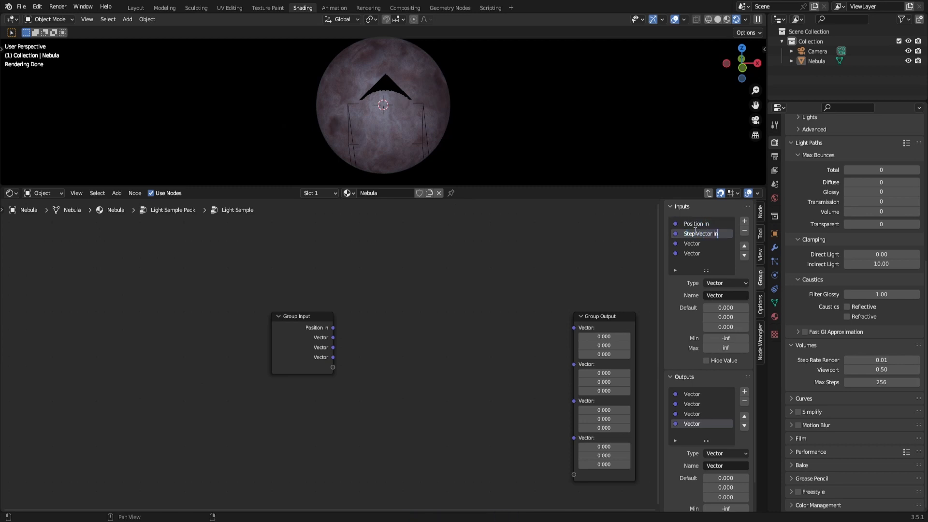
{"action": "key", "text": "Return"}
- Rename Light Sample's fourth input as Extinction In and save the file
{"action": "double_click", "coordinate": [698, 253]}
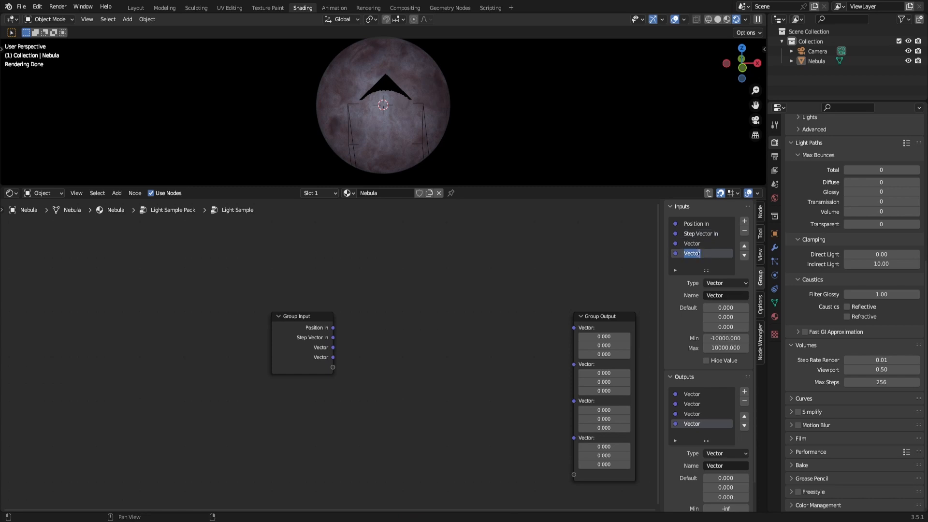
{"action": "type", "text": "Extinction In"}
{"action": "key", "text": "Return"}
{"action": "key", "text": "ctrl+s"}
- Change Light Sample's third input to type Float and rename it as Counter In
{"action": "left_click", "coordinate": [701, 244]}
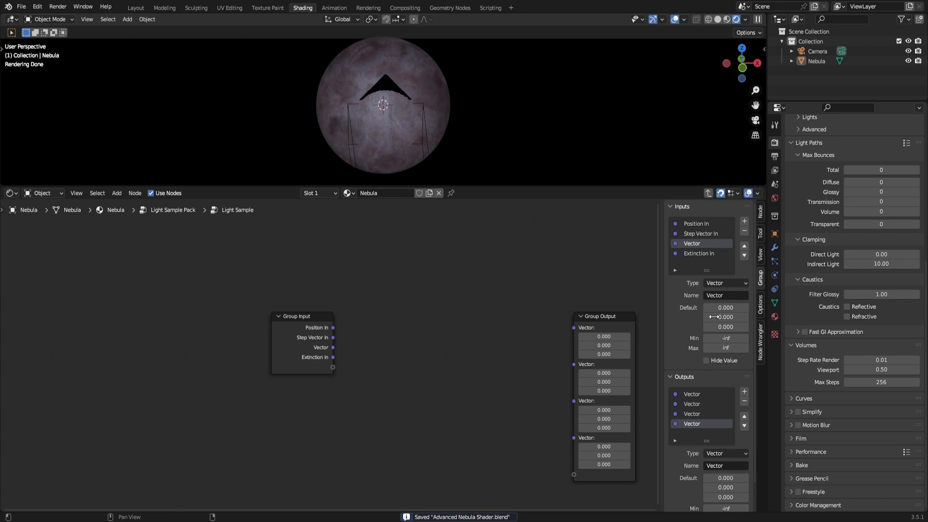
{"action": "left_click", "coordinate": [725, 283]}
{"action": "left_click", "coordinate": [727, 314]}
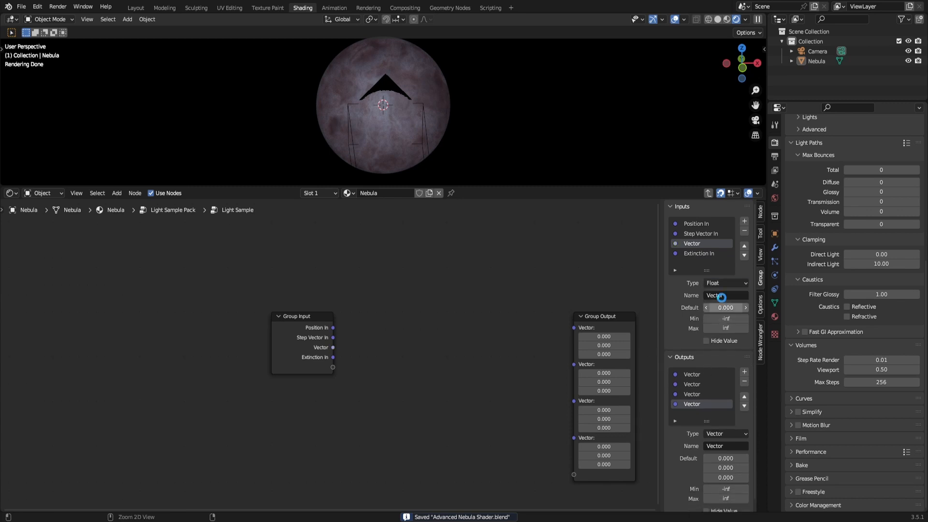
{"action": "double_click", "coordinate": [701, 245]}
{"action": "type", "text": "Cour"}
{"action": "type", "text": "ter"}
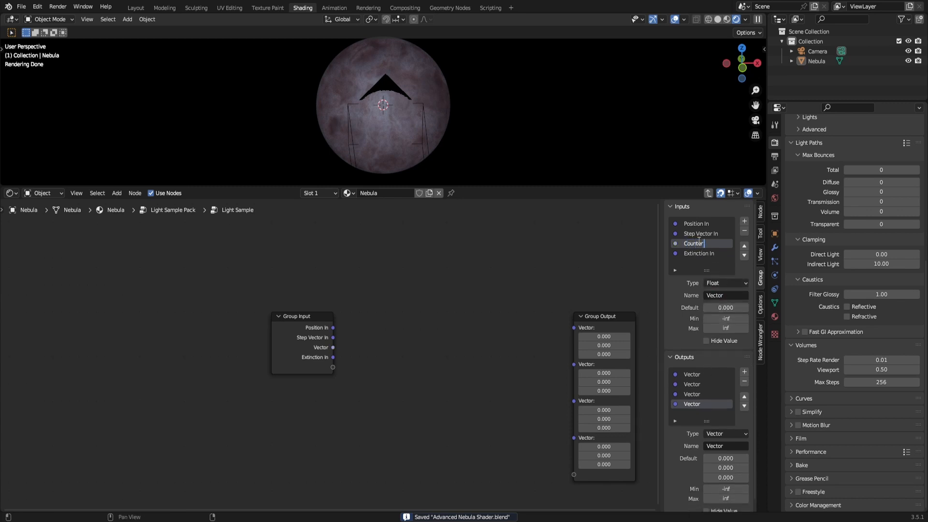
{"action": "type", "text": " In"}
{"action": "key", "text": "Return"}
- Move Group Input further away from Group Output to make more room for nodes
{"action": "scroll", "coordinate": [432, 327], "scroll_direction": "down", "scroll_amount": 2}
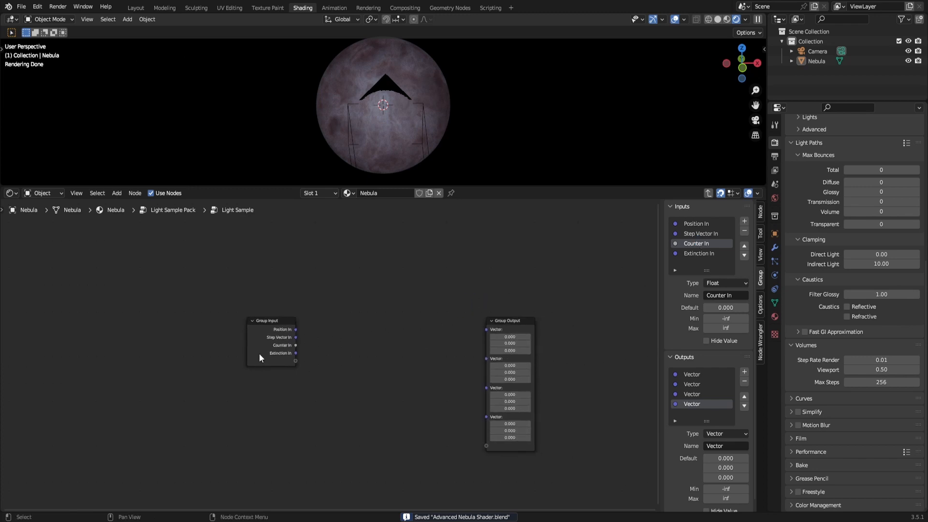
{"action": "left_click_drag", "start_coordinate": [259, 354], "coordinate": [162, 355]}
{"action": "left_click", "coordinate": [272, 356]}
{"action": "scroll", "coordinate": [327, 358], "scroll_direction": "up", "scroll_amount": 2}
{"action": "middle_click_drag", "start_coordinate": [388, 361], "coordinate": [326, 343]}
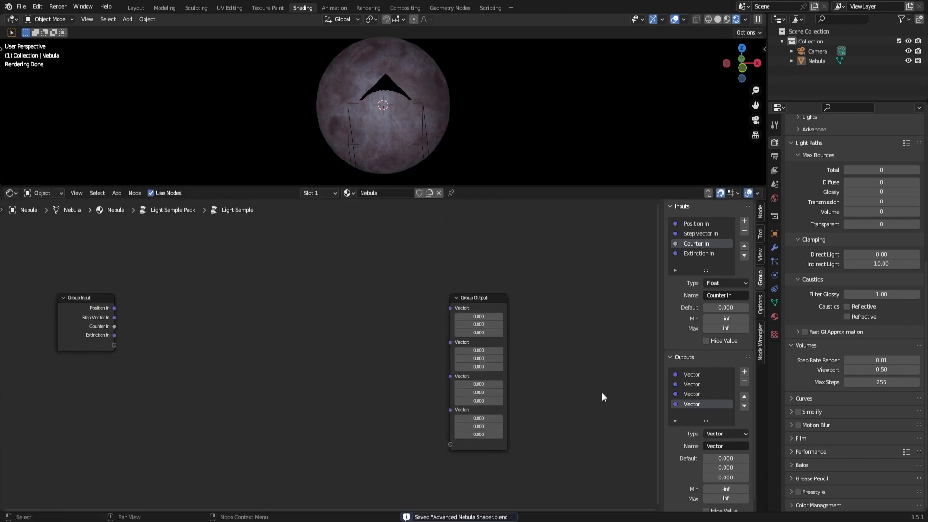
- Rename Light Sample's first output as Position Out and save the file
{"action": "double_click", "coordinate": [693, 374]}
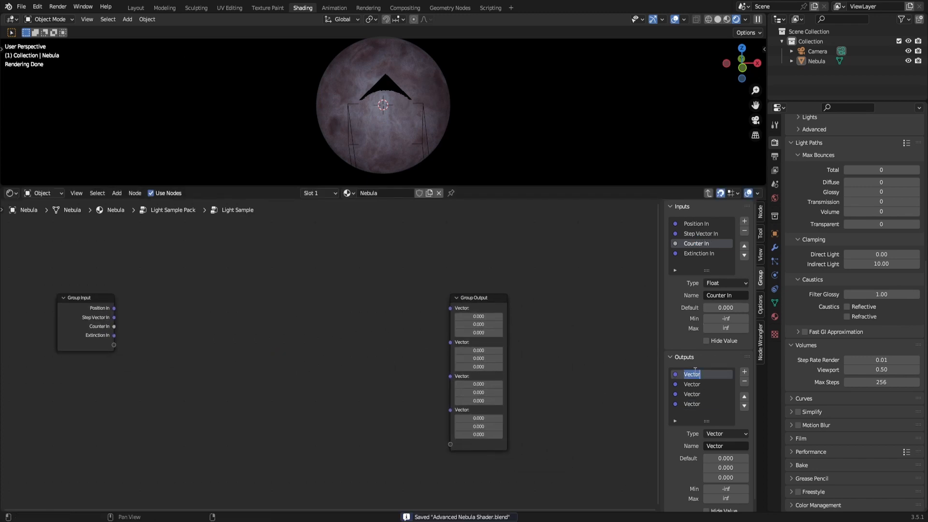
{"action": "type", "text": "Posit"}
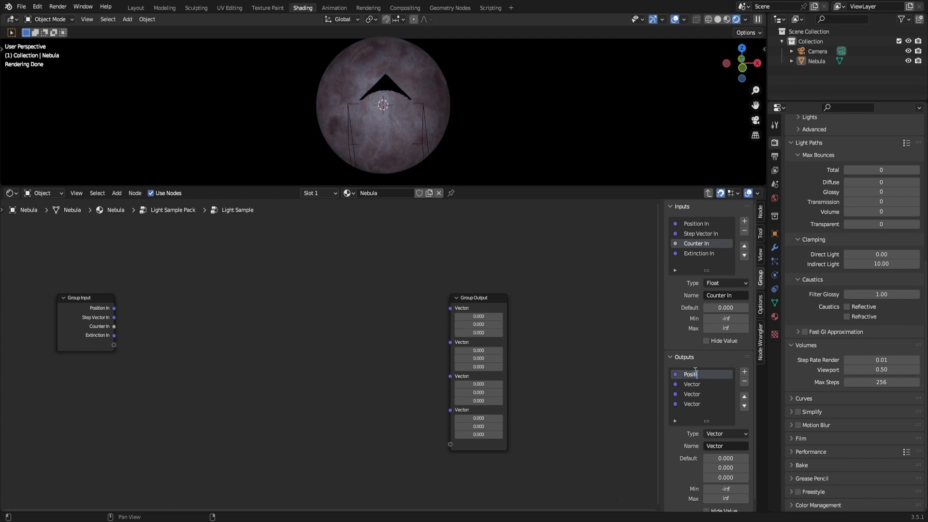
{"action": "type", "text": "ion Out"}
{"action": "key", "text": "Return"}
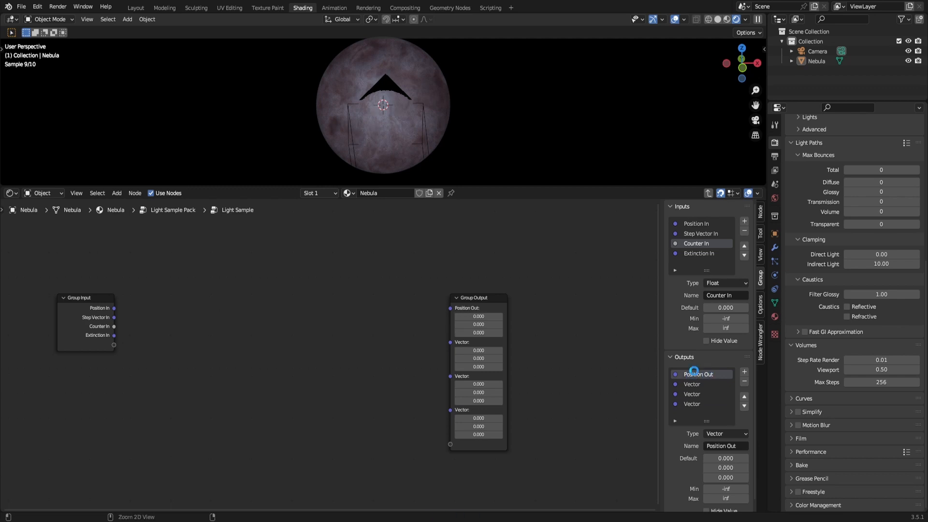
{"action": "key", "text": "ctrl+s"}
- Rename Light Sample's second output as Step Vector Out
{"action": "double_click", "coordinate": [695, 384]}
{"action": "type", "text": "Step"}
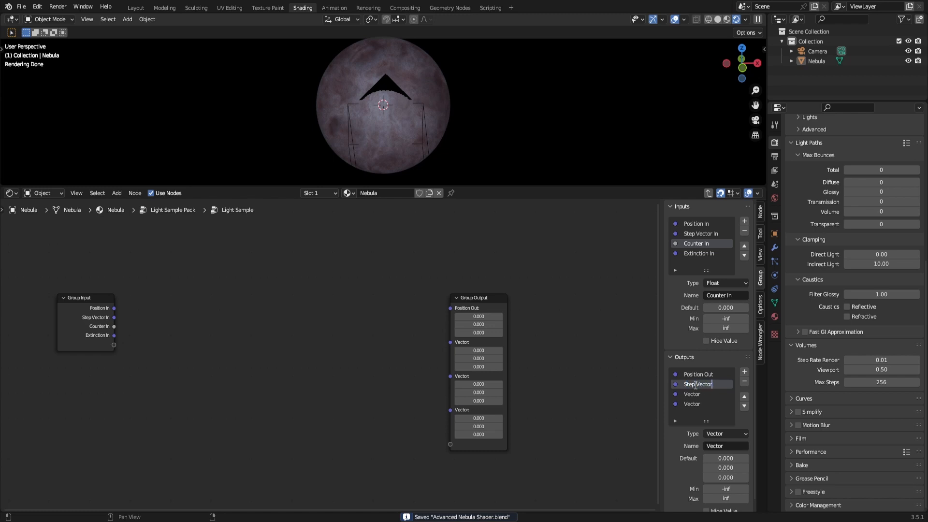
{"action": "type", "text": " Vector Out"}
{"action": "key", "text": "Return"}
- Rename Light Sample's fourth output as Extinction Out
{"action": "double_click", "coordinate": [697, 402]}
{"action": "type", "text": "Extinction"}
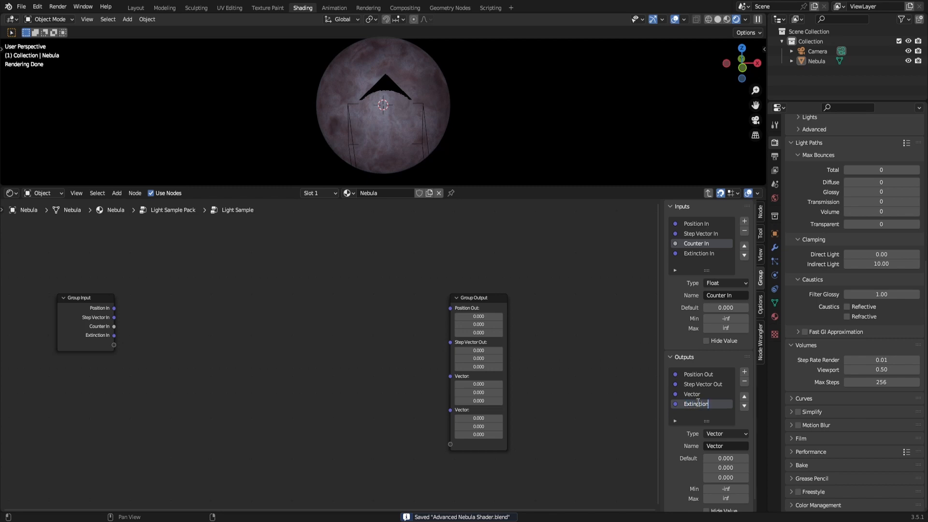
{"action": "type", "text": " Out"}
{"action": "key", "text": "Return"}
- Change Light Sample's second output to type Float, rename it as Counter Out, and save the file
{"action": "left_click", "coordinate": [701, 384]}
{"action": "left_click", "coordinate": [730, 433]}
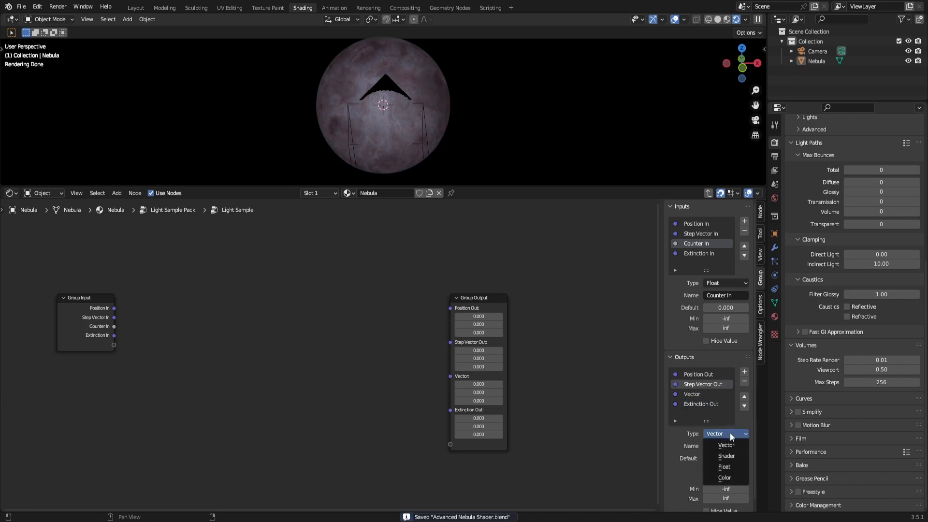
{"action": "left_click", "coordinate": [724, 478]}
{"action": "left_click", "coordinate": [724, 434]}
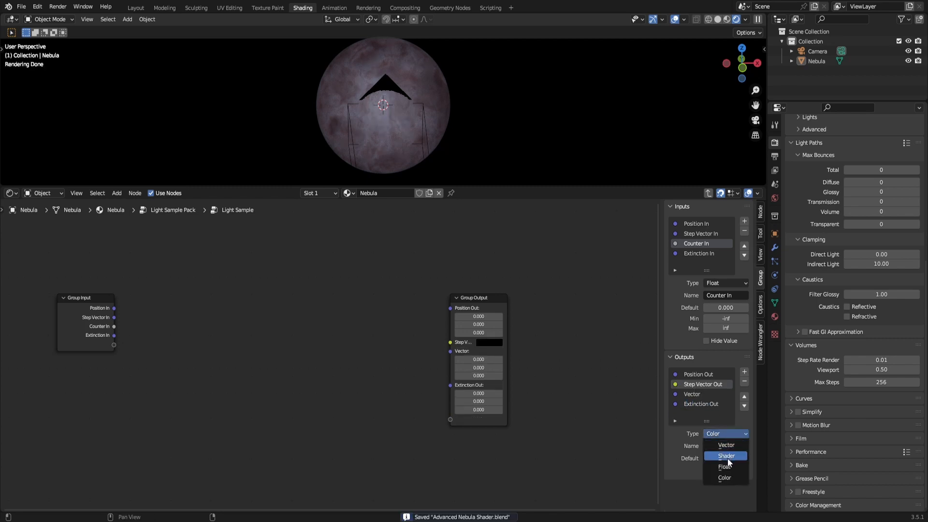
{"action": "left_click", "coordinate": [725, 467]}
{"action": "double_click", "coordinate": [690, 385]}
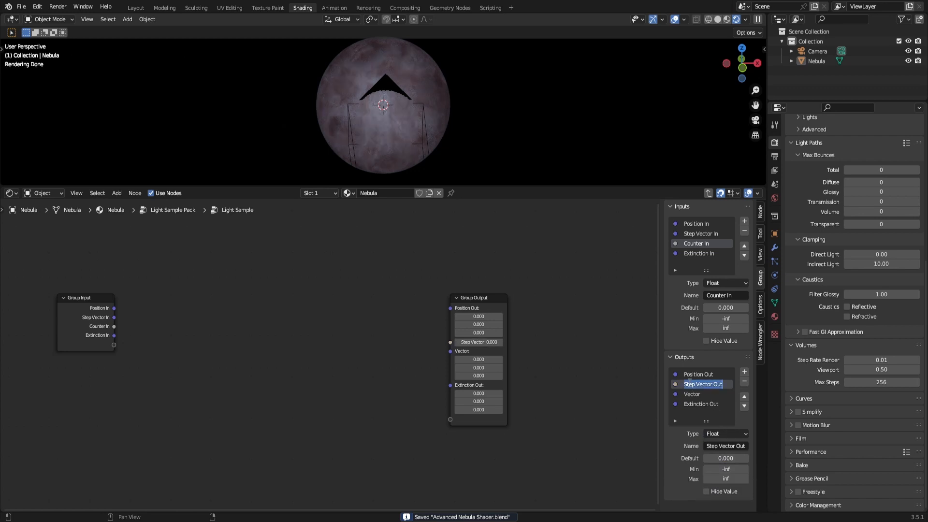
{"action": "type", "text": "Counter O"}
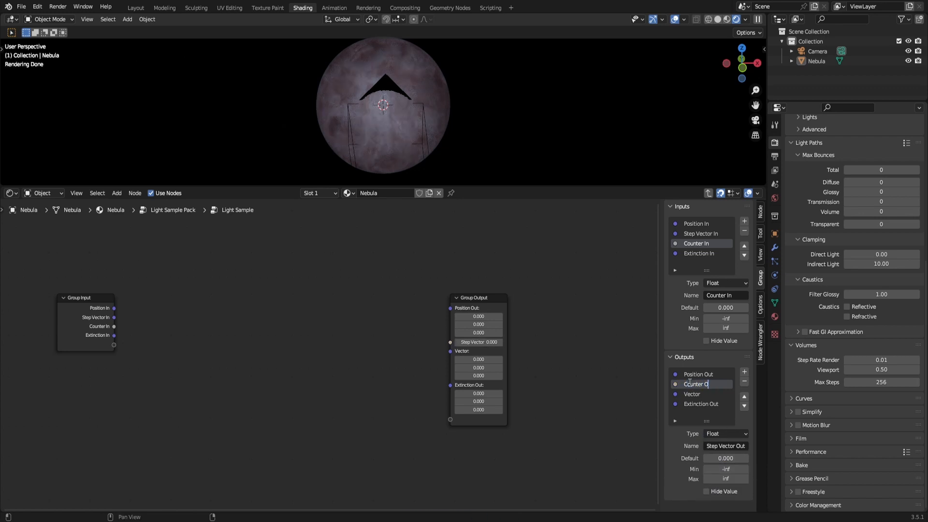
{"action": "type", "text": "ut"}
{"action": "key", "text": "Return"}
{"action": "key", "text": "ctrl+s"}
- Duplicate the Group Input node, place the copy between the original and Group Output with room for nodes, and save the file
{"action": "key", "text": "Home"}
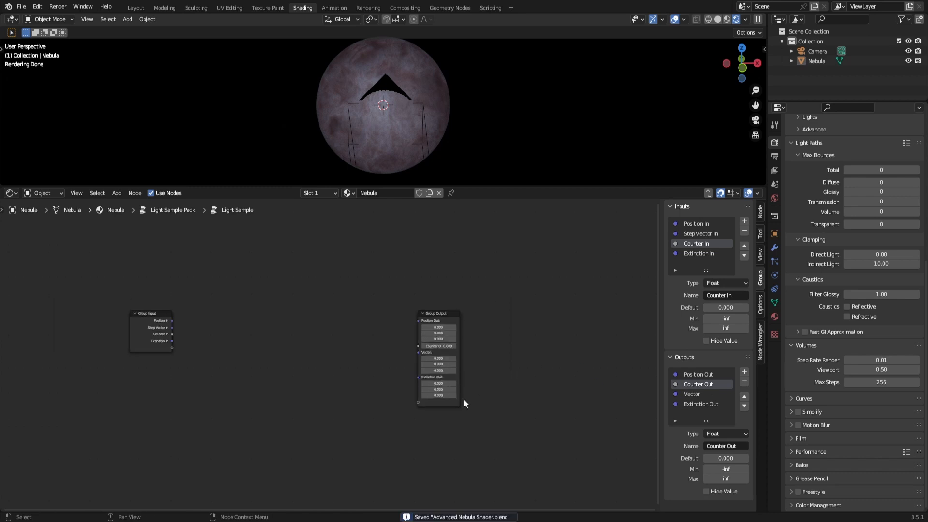
{"action": "middle_click_drag", "start_coordinate": [204, 325], "coordinate": [113, 307]}
{"action": "scroll", "coordinate": [113, 307], "scroll_direction": "down", "scroll_amount": 1}
{"action": "left_click", "coordinate": [106, 305]}
{"action": "key", "text": "shift+d"}
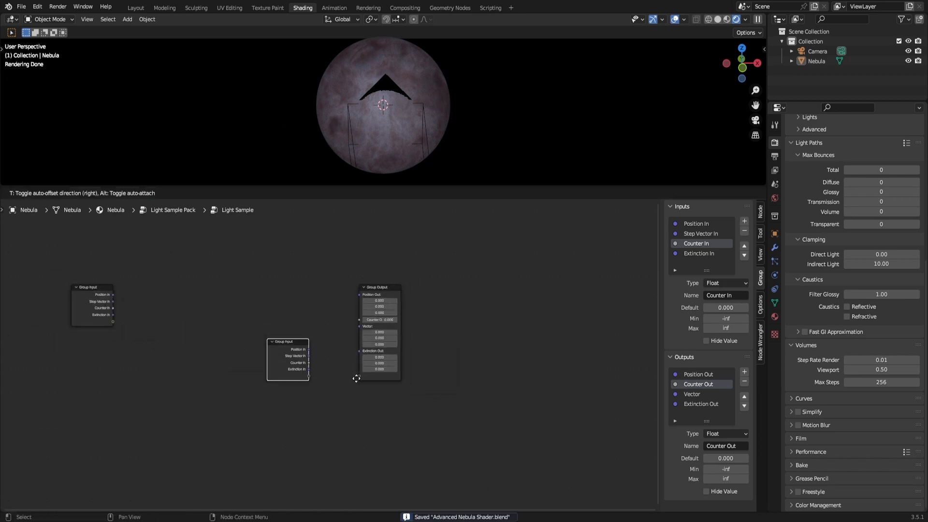
{"action": "left_click", "coordinate": [386, 384]}
{"action": "key", "text": "n"}
{"action": "scroll", "coordinate": [459, 382], "scroll_direction": "up", "scroll_amount": 3}
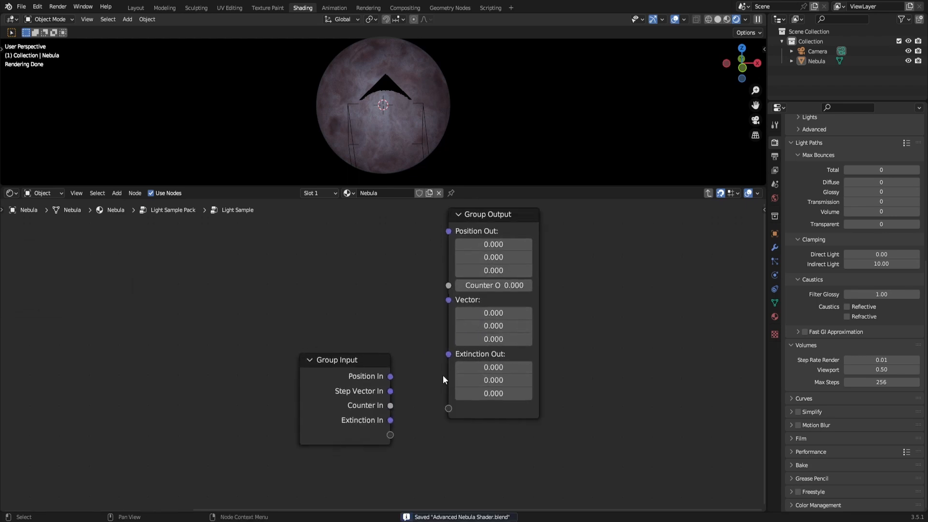
{"action": "scroll", "coordinate": [442, 375], "scroll_direction": "up", "scroll_amount": 2}
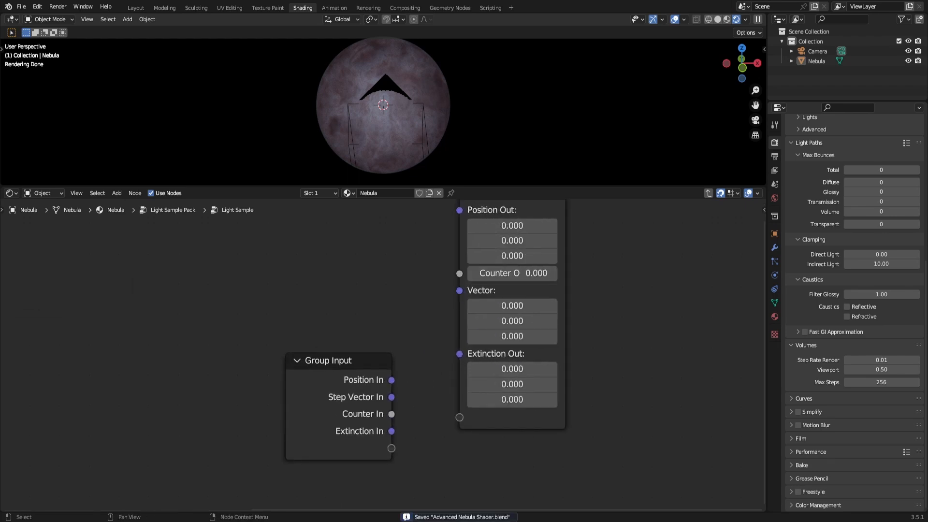
{"action": "key", "text": "ctrl+s"}
{"action": "left_click_drag", "start_coordinate": [346, 410], "coordinate": [149, 363]}
{"action": "scroll", "coordinate": [194, 373], "scroll_direction": "down", "scroll_amount": 1}
{"action": "left_click", "coordinate": [338, 399]}
{"action": "middle_click_drag", "start_coordinate": [370, 403], "coordinate": [444, 420]}
{"action": "left_click_drag", "start_coordinate": [306, 382], "coordinate": [464, 344]}
- Move Counter Out down to third in Light Sample's outputs, rename the Vector output as Step Vector Out, and save
{"action": "key", "text": "n"}
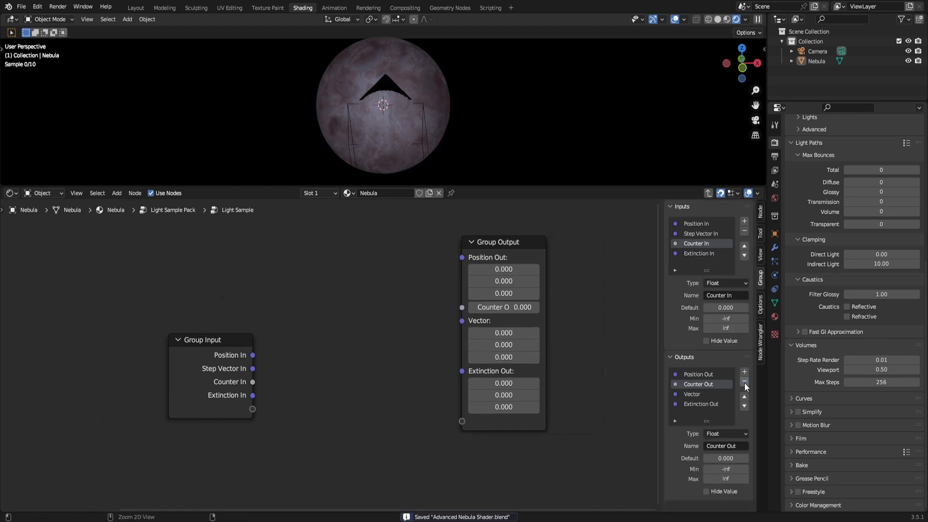
{"action": "left_click", "coordinate": [745, 406]}
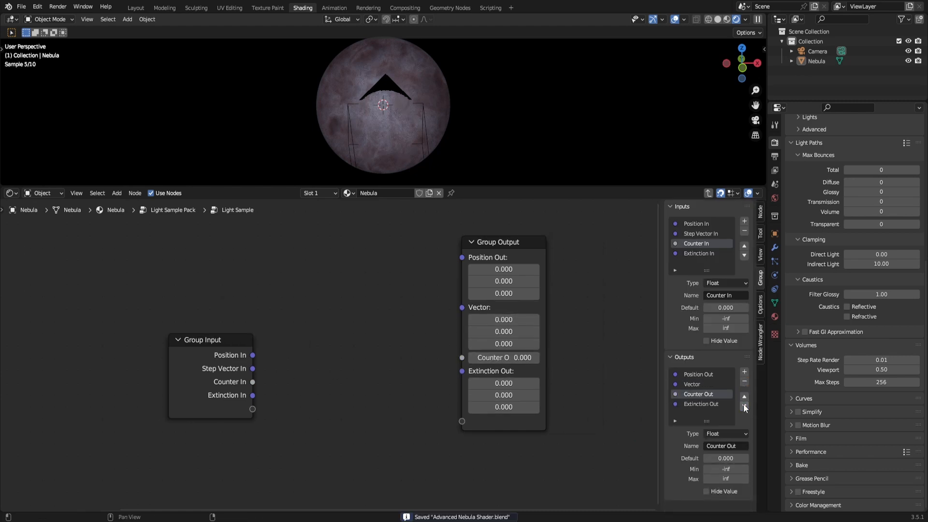
{"action": "double_click", "coordinate": [697, 383]}
{"action": "type", "text": "St"}
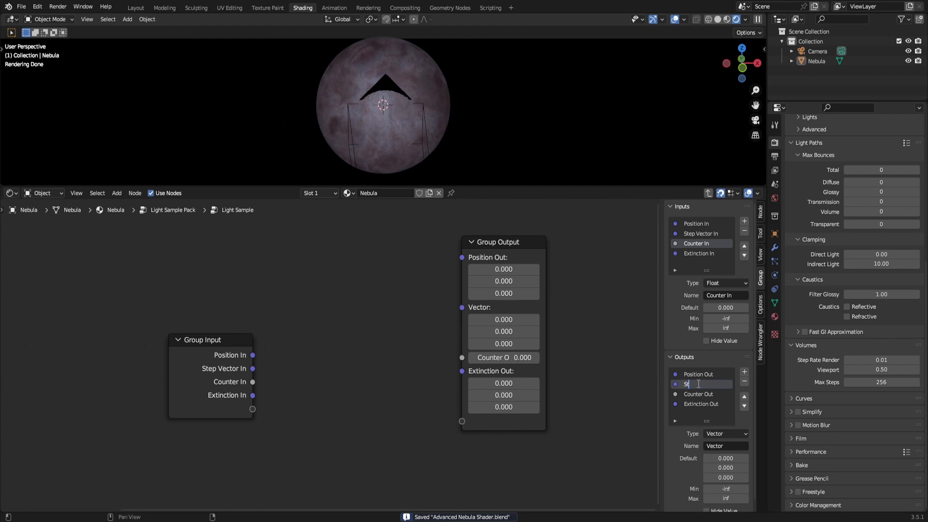
{"action": "type", "text": "ep Vector Out"}
{"action": "key", "text": "Return"}
{"action": "key", "text": "ctrl+s"}
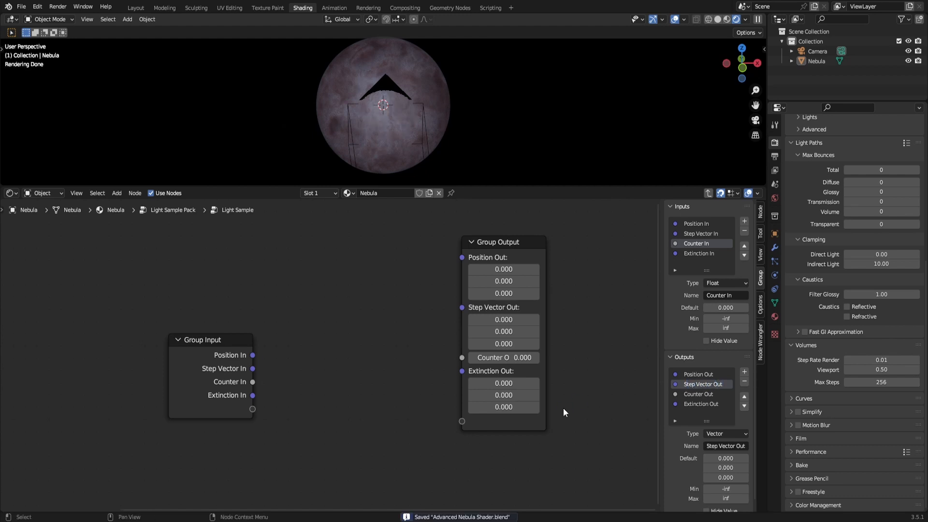
{"action": "key", "text": "n"}
{"action": "double_click", "coordinate": [563, 408]}
- Connect Counter In of the duplicated Group Input to Counter Out and insert a Math Add node on that link
{"action": "left_click", "coordinate": [363, 394]}
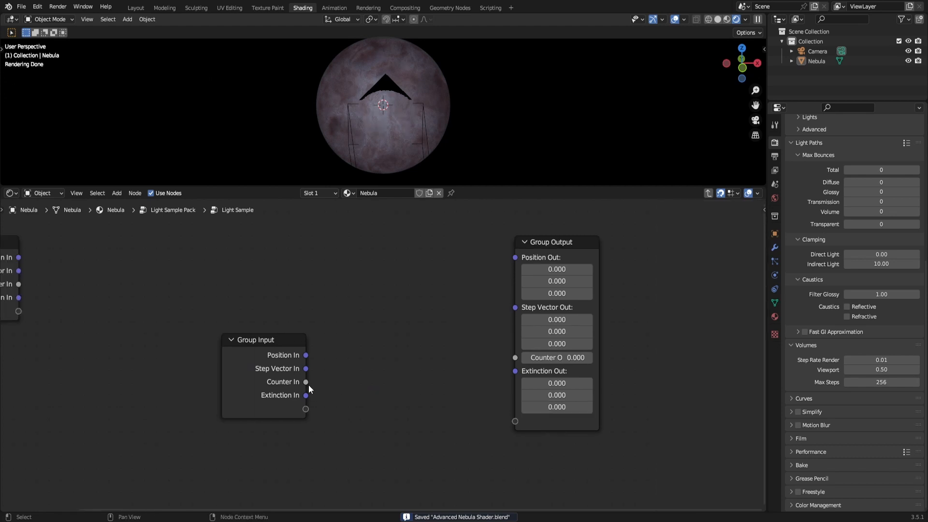
{"action": "left_click_drag", "start_coordinate": [307, 383], "coordinate": [514, 357]}
{"action": "scroll", "coordinate": [436, 341], "scroll_direction": "up", "scroll_amount": 1}
{"action": "key", "text": "shift+a"}
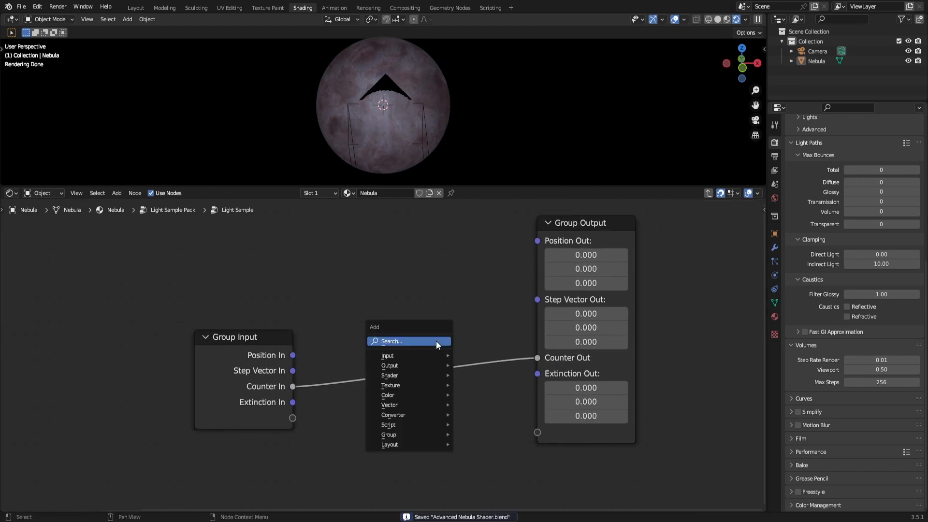
{"action": "left_click", "coordinate": [436, 341]}
{"action": "type", "text": "ma"}
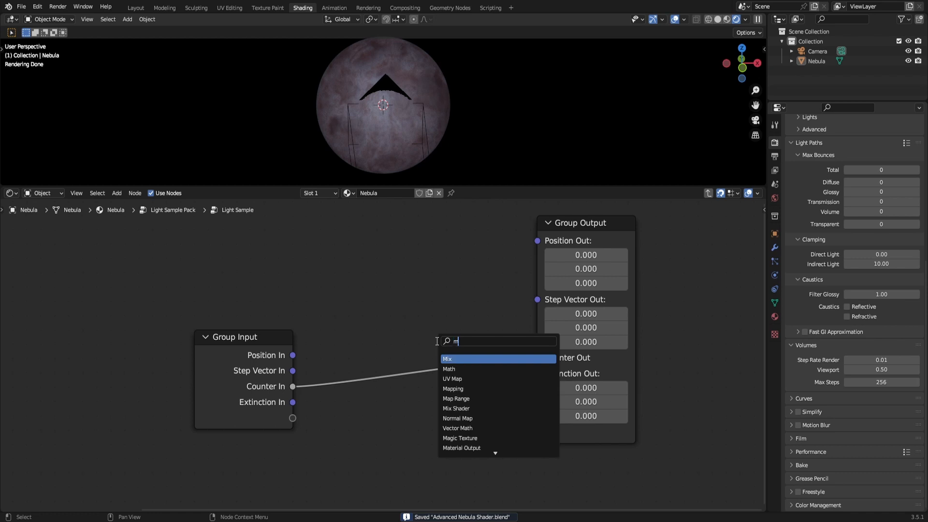
{"action": "key", "text": "Return"}
{"action": "left_click", "coordinate": [374, 362]}
{"action": "middle_click_drag", "start_coordinate": [410, 448], "coordinate": [486, 410]}
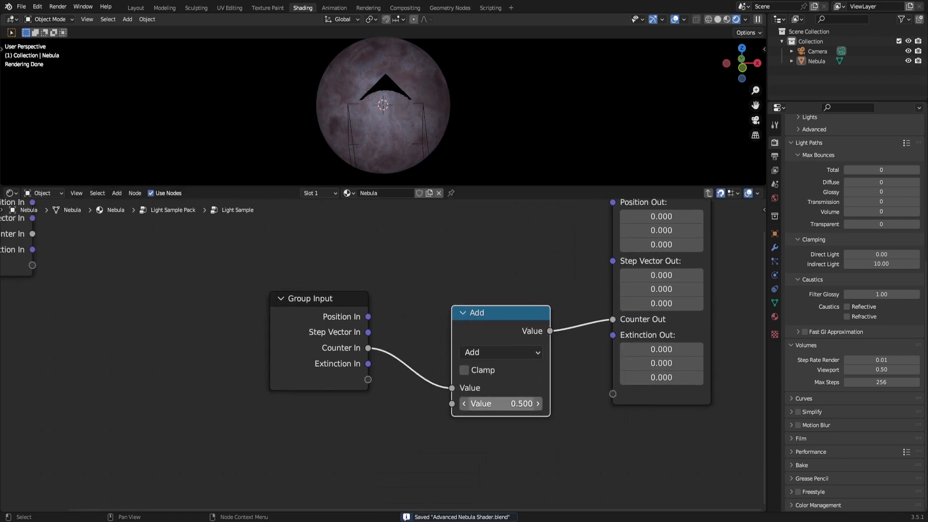
- Set the Math Add node's second value to 0.125, save the file, and adjust the node's position
{"action": "left_click", "coordinate": [485, 409]}
{"action": "type", "text": ".125"}
{"action": "key", "text": "Return"}
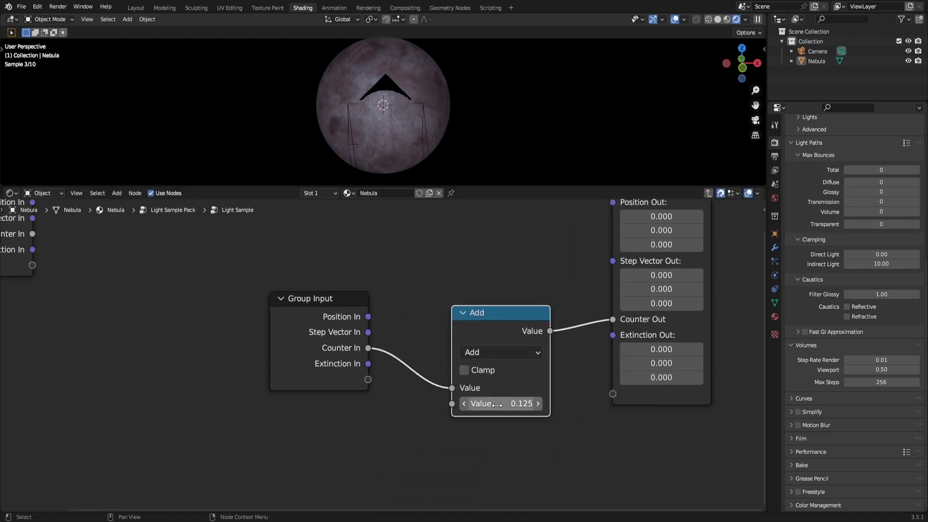
{"action": "key", "text": "ctrl+s"}
{"action": "scroll", "coordinate": [493, 378], "scroll_direction": "down", "scroll_amount": 2}
{"action": "left_click_drag", "start_coordinate": [449, 343], "coordinate": [459, 323]}
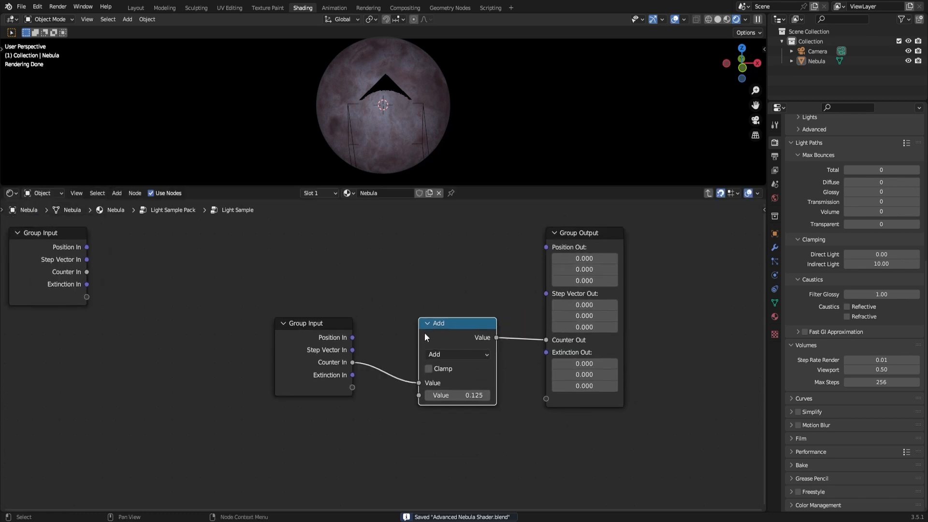
- Connect Extinction In to Extinction Out, save, and spread out the duplicated Group Input and Math Add node
{"action": "left_click_drag", "start_coordinate": [353, 379], "coordinate": [544, 353]}
{"action": "key", "text": "ctrl+s"}
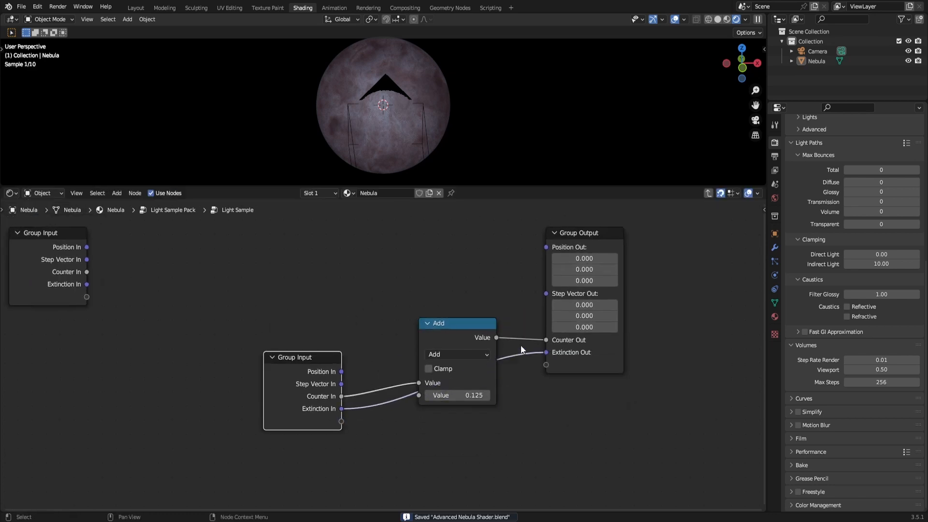
{"action": "left_click_drag", "start_coordinate": [459, 338], "coordinate": [437, 315]}
{"action": "left_click", "coordinate": [361, 301]}
{"action": "middle_click_drag", "start_coordinate": [300, 416], "coordinate": [347, 382]}
{"action": "scroll", "coordinate": [348, 382], "scroll_direction": "down", "scroll_amount": 4}
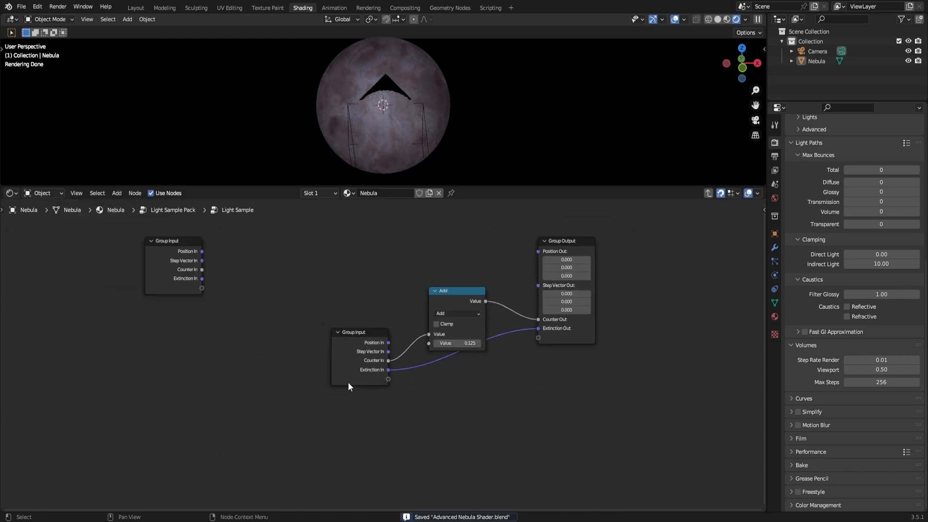
- Insert a Vector Math Add node on the extinction link, with Extinction In feeding its second vector input
{"action": "key", "text": "shift+a"}
{"action": "left_click", "coordinate": [257, 327]}
{"action": "type", "text": "vec"}
{"action": "key", "text": "Return"}
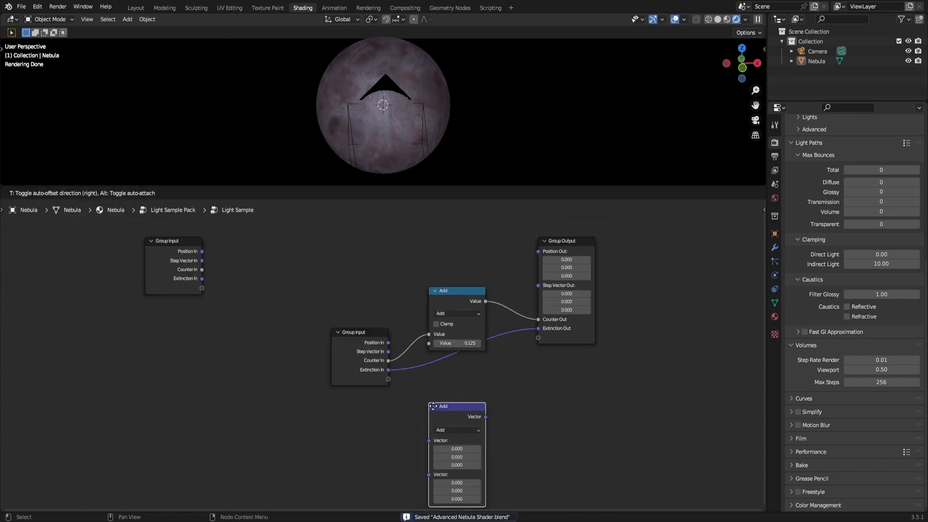
{"action": "left_click", "coordinate": [437, 361]}
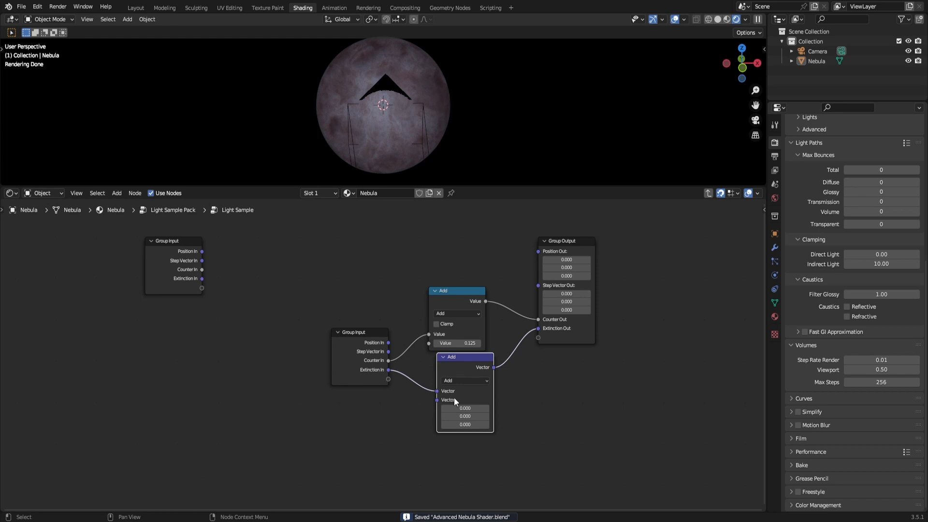
{"action": "left_click_drag", "start_coordinate": [436, 391], "coordinate": [437, 400]}
{"action": "left_click_drag", "start_coordinate": [453, 369], "coordinate": [444, 369]}
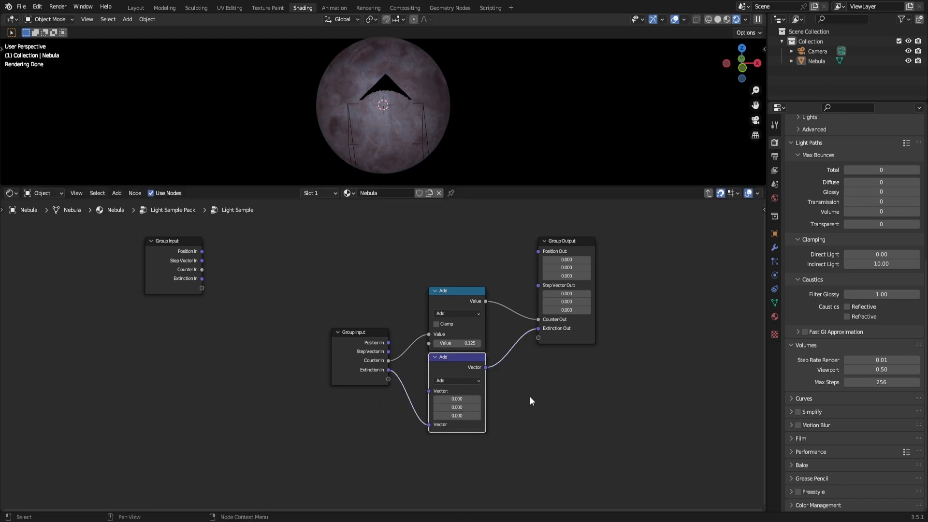
{"action": "left_click", "coordinate": [529, 397]}
- Add a Vector Math node set to Scale above the duplicated Group Input, connect it to the extinction Add's first vector, and save
{"action": "middle_click_drag", "start_coordinate": [485, 404], "coordinate": [541, 421]}
{"action": "middle_click_drag", "start_coordinate": [446, 383], "coordinate": [495, 433]}
{"action": "key", "text": "shift+a"}
{"action": "left_click", "coordinate": [494, 394]}
{"action": "type", "text": "vec"}
{"action": "key", "text": "Return"}
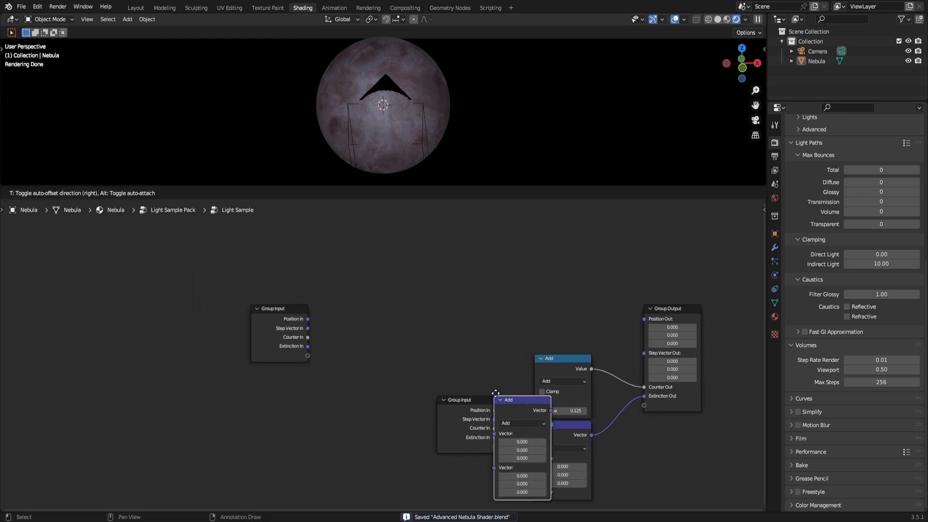
{"action": "left_click", "coordinate": [406, 317]}
{"action": "left_click", "coordinate": [432, 342]}
{"action": "key", "text": "Escape"}
{"action": "left_click", "coordinate": [426, 341]}
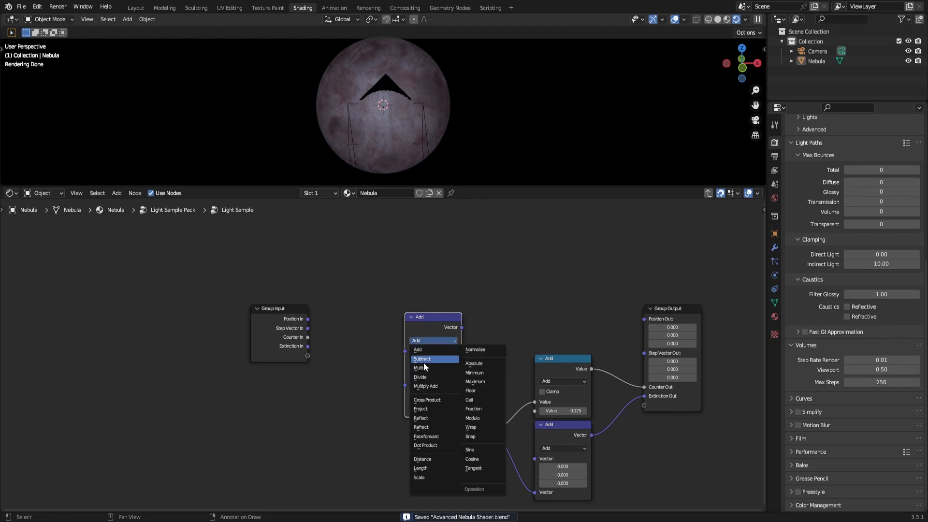
{"action": "left_click", "coordinate": [429, 478]}
{"action": "left_click_drag", "start_coordinate": [461, 327], "coordinate": [535, 459]}
{"action": "left_click_drag", "start_coordinate": [425, 317], "coordinate": [458, 317]}
{"action": "left_click", "coordinate": [457, 292]}
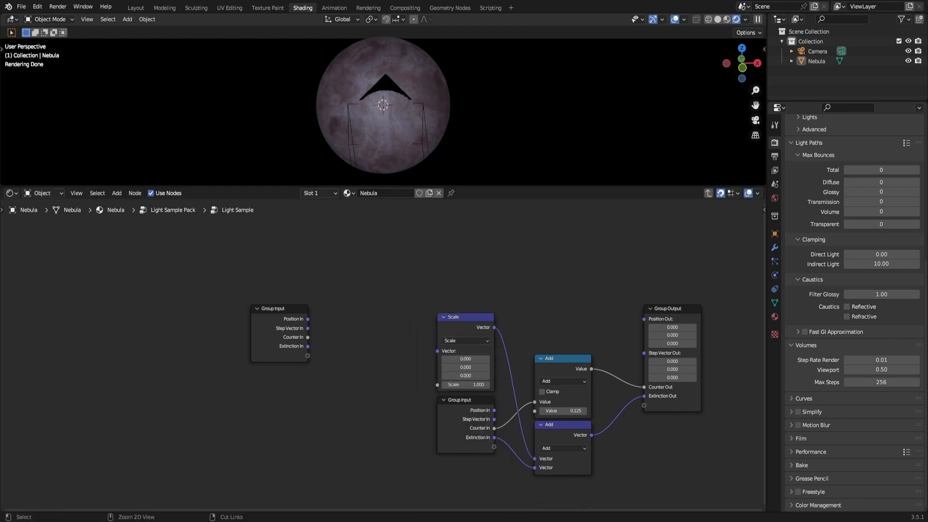
{"action": "key", "text": "ctrl+s"}
{"action": "key", "text": "shift+a"}
{"action": "type", "text": "dn"}
{"action": "key", "text": "BackSpace"}
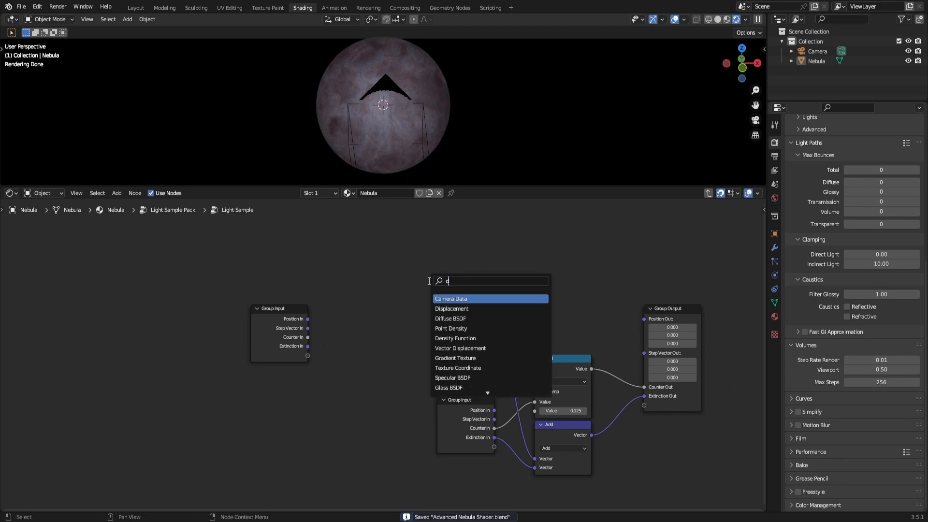
{"action": "type", "text": "ens"}
{"action": "key", "text": "Return"}
{"action": "key", "text": "Escape"}
- Add a Density Function group node above and before the Scale node
{"action": "key", "text": "shift+a"}
{"action": "type", "text": "dens"}
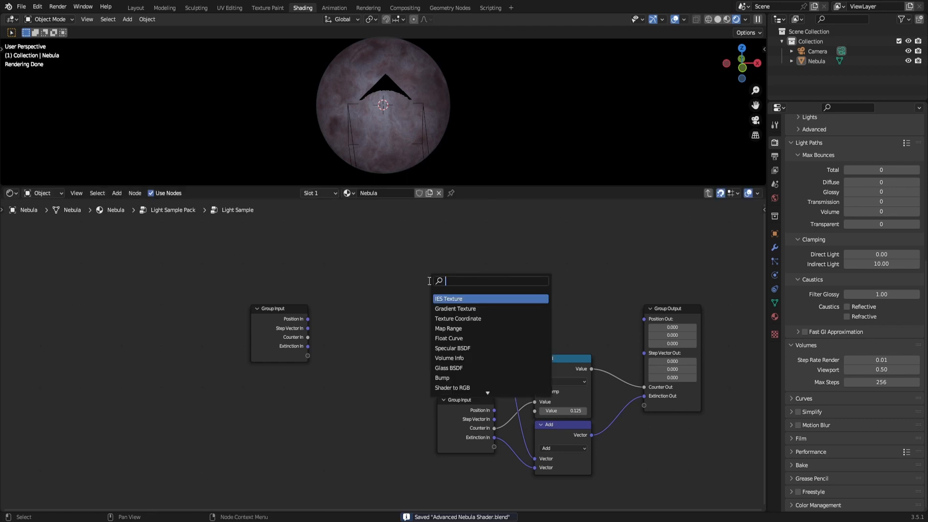
{"action": "key", "text": "Return"}
{"action": "left_click", "coordinate": [363, 235]}
{"action": "left_click", "coordinate": [471, 253]}
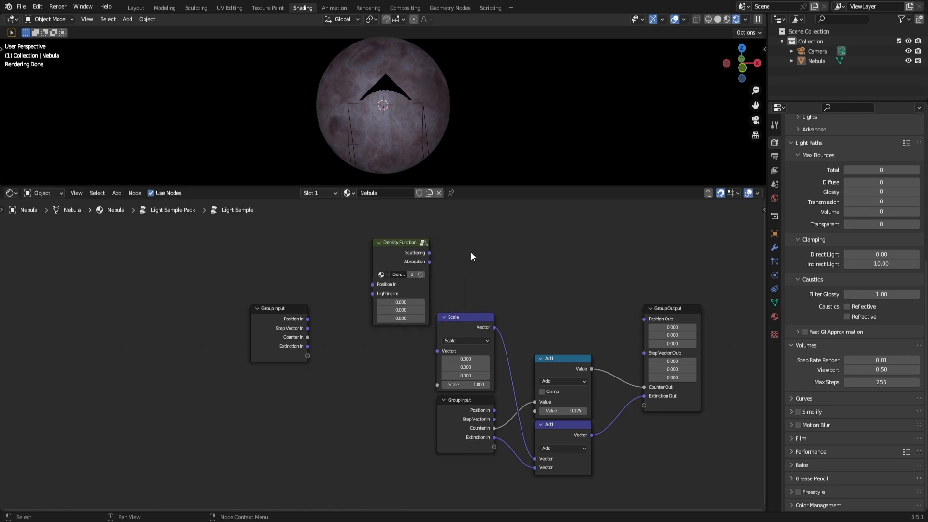
- Connect Density Function's Absorption to the Scale node's vector, move the original Group Input further away, and save the file
{"action": "left_click_drag", "start_coordinate": [429, 262], "coordinate": [437, 351]}
{"action": "left_click", "coordinate": [401, 338]}
{"action": "middle_click_drag", "start_coordinate": [401, 338], "coordinate": [494, 369]}
{"action": "left_click_drag", "start_coordinate": [384, 355], "coordinate": [296, 347]}
{"action": "key", "text": "ctrl+s"}
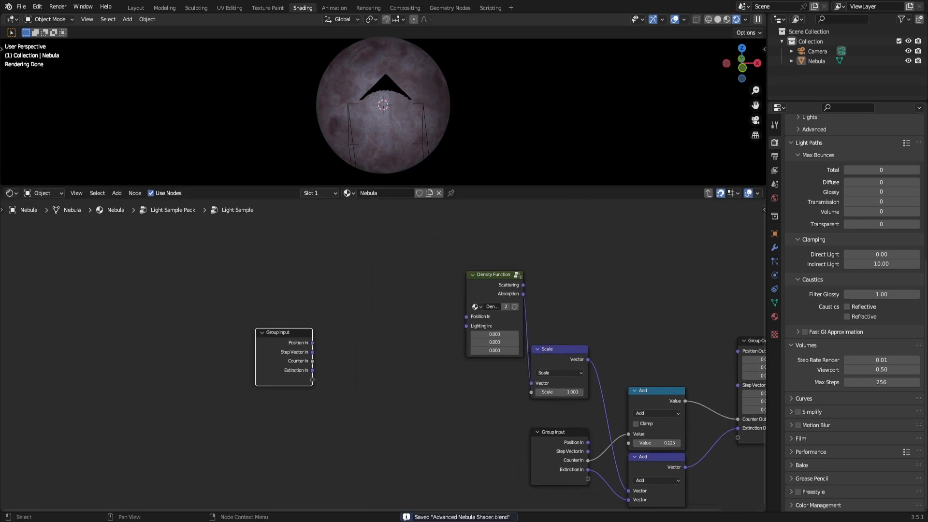
- Duplicate the Scale node between the original Group Input and Density Function, and set the copy's operation to Add
{"action": "scroll", "coordinate": [384, 355], "scroll_direction": "down", "scroll_amount": 3}
{"action": "middle_click_drag", "start_coordinate": [483, 355], "coordinate": [521, 407]}
{"action": "scroll", "coordinate": [522, 406], "scroll_direction": "up", "scroll_amount": 3}
{"action": "left_click", "coordinate": [573, 437]}
{"action": "key", "text": "shift+d"}
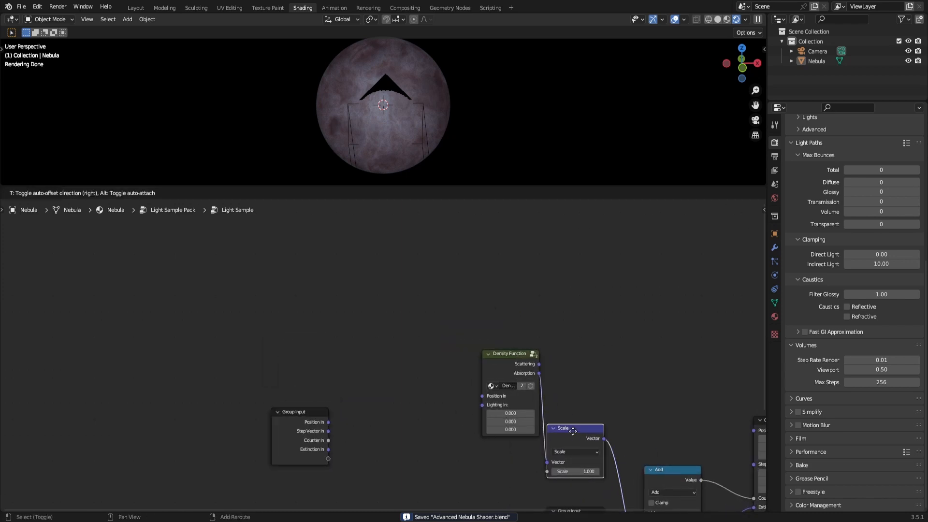
{"action": "left_click", "coordinate": [395, 321]}
{"action": "left_click", "coordinate": [395, 327]}
{"action": "left_click", "coordinate": [385, 337]}
{"action": "scroll", "coordinate": [352, 370], "scroll_direction": "up", "scroll_amount": 2}
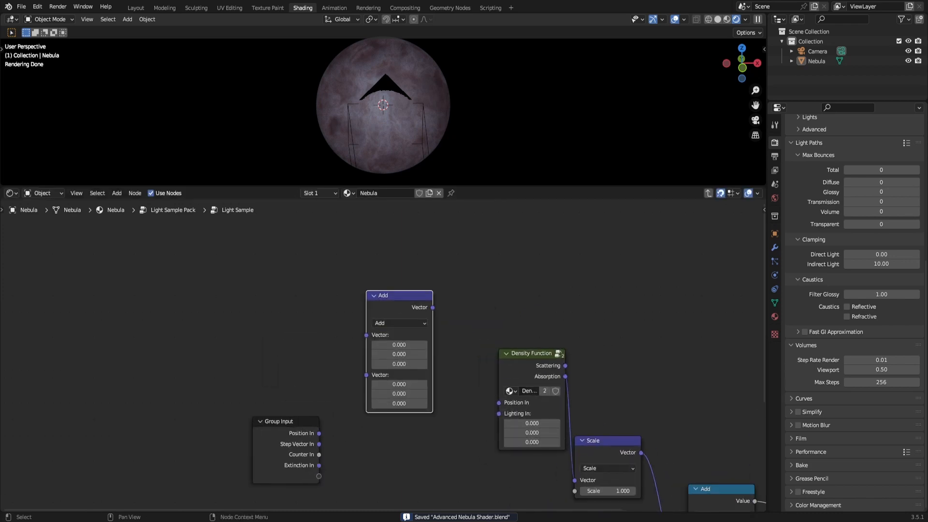
- Move the original Group Input further away and place a duplicate of the Scale node between it and the new Add node
{"action": "middle_click_drag", "start_coordinate": [293, 443], "coordinate": [375, 407]}
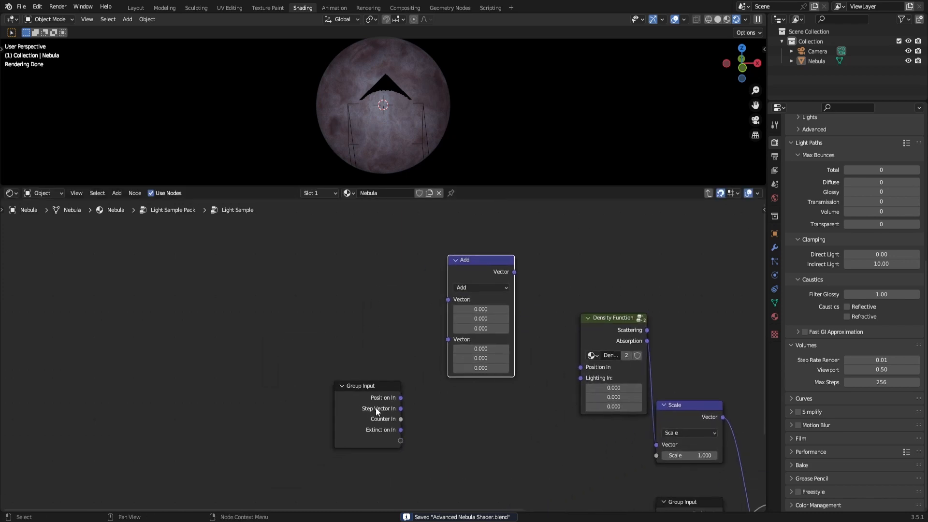
{"action": "left_click_drag", "start_coordinate": [376, 408], "coordinate": [234, 409]}
{"action": "left_click", "coordinate": [671, 418]}
{"action": "key", "text": "shift+d"}
{"action": "left_click", "coordinate": [340, 418]}
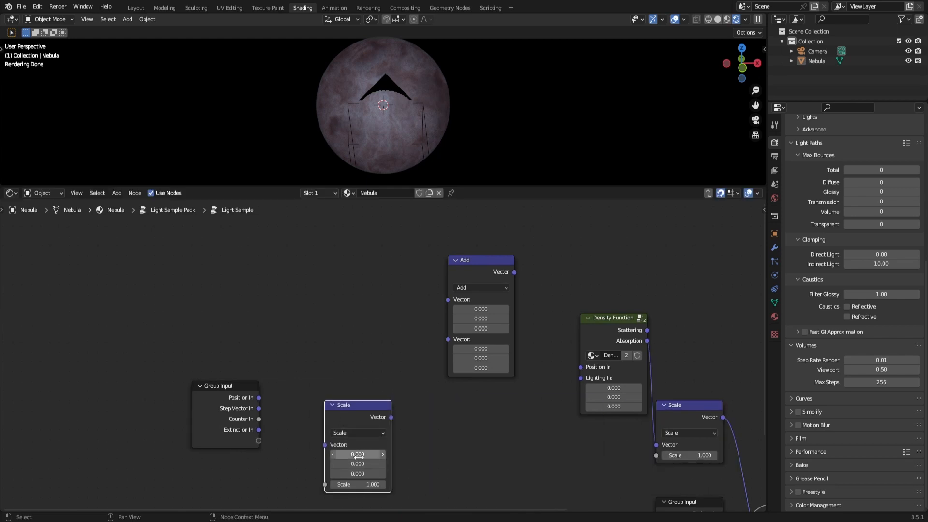
- Set the new Scale node's factor to 0.125, reposition it and the original Group Input, and save the file
{"action": "left_click", "coordinate": [363, 484]}
{"action": "type", "text": "0.125"}
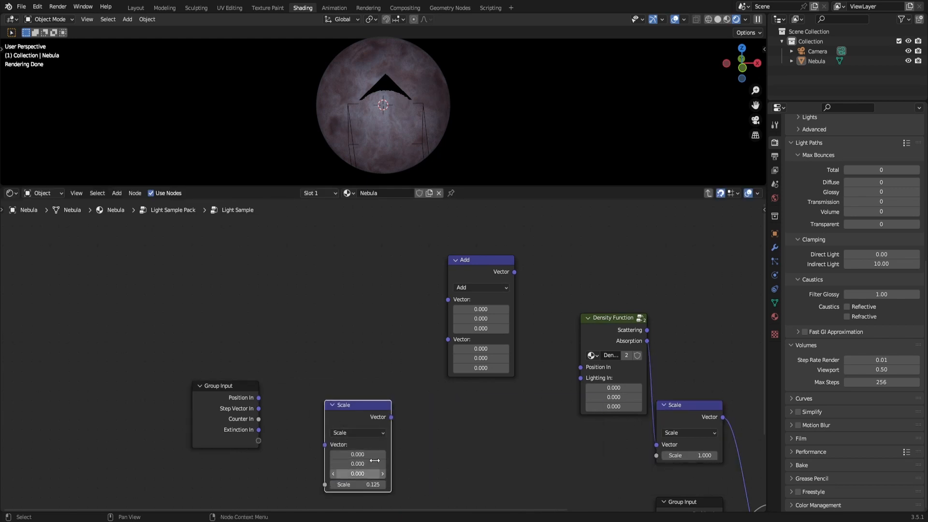
{"action": "key", "text": "Return"}
{"action": "left_click_drag", "start_coordinate": [216, 407], "coordinate": [187, 350]}
{"action": "key", "text": "ctrl+s"}
{"action": "left_click_drag", "start_coordinate": [356, 412], "coordinate": [336, 392]}
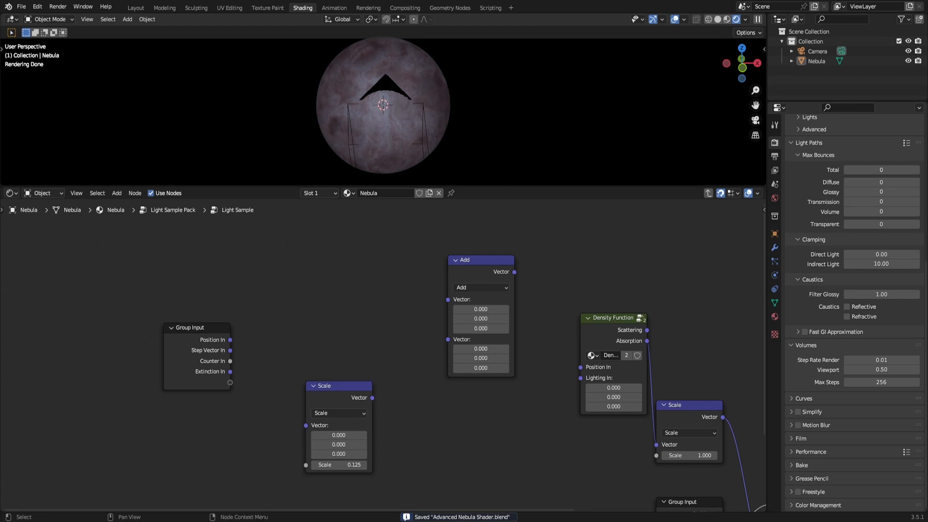
- Connect Step Vector In through the 0.125 Scale node to Add's second vector, and Position In to Add's first vector
{"action": "left_click_drag", "start_coordinate": [232, 350], "coordinate": [306, 425]}
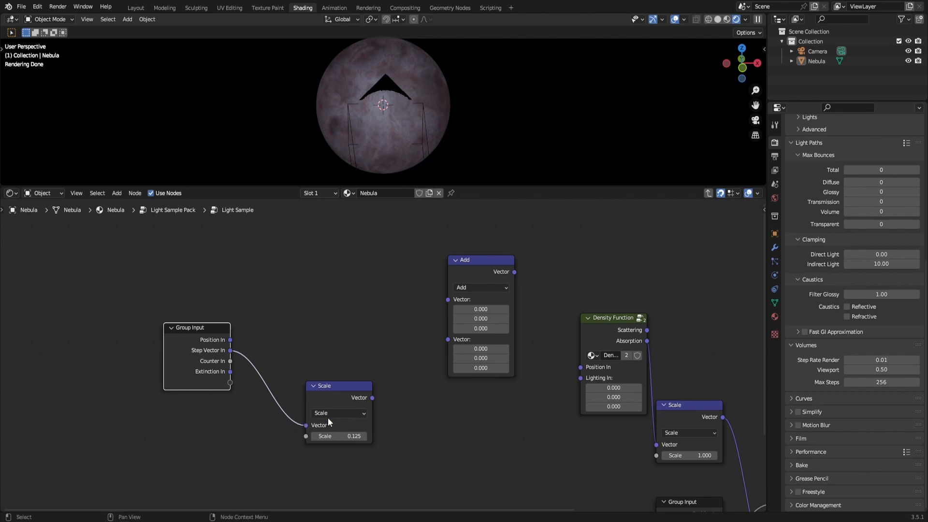
{"action": "left_click_drag", "start_coordinate": [372, 397], "coordinate": [448, 339]}
{"action": "left_click_drag", "start_coordinate": [448, 299], "coordinate": [230, 340]}
- Move the 0.125 Scale and vector Add nodes closer to the original Group Input, and save the file
{"action": "left_click_drag", "start_coordinate": [349, 394], "coordinate": [321, 385]}
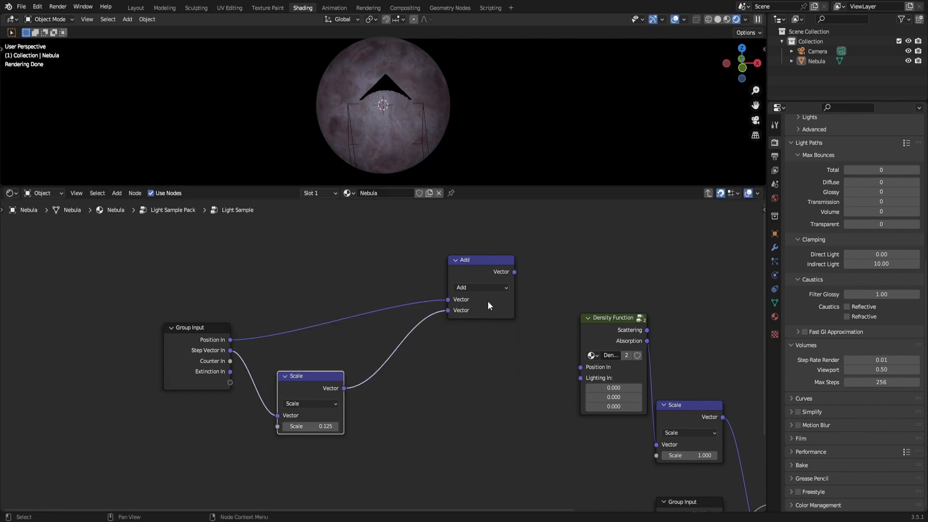
{"action": "left_click_drag", "start_coordinate": [478, 277], "coordinate": [401, 317]}
{"action": "left_click", "coordinate": [466, 345]}
{"action": "key", "text": "ctrl+s"}
- Connect the Add vector to Position Out and Density Function's Position In, move Density Function beside Add, and save the file
{"action": "middle_click_drag", "start_coordinate": [477, 359], "coordinate": [414, 358]}
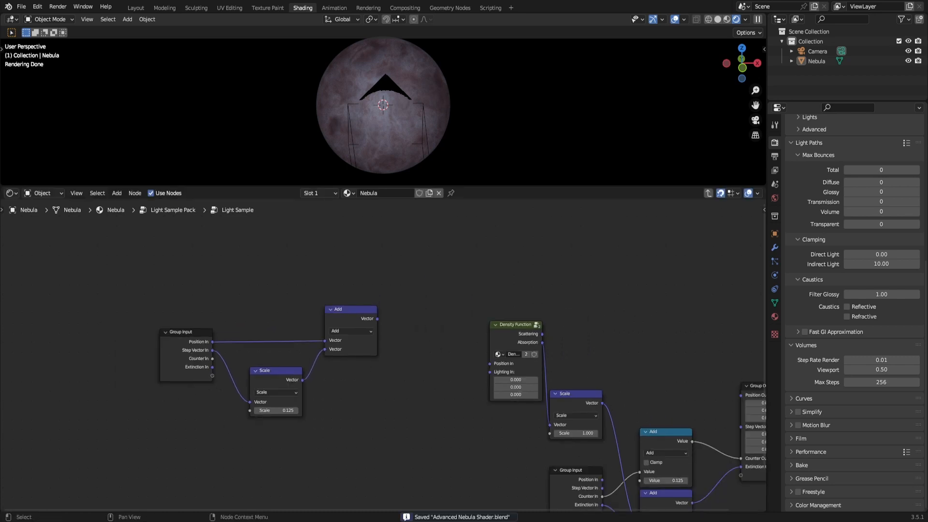
{"action": "scroll", "coordinate": [356, 375], "scroll_direction": "down", "scroll_amount": 2}
{"action": "left_click_drag", "start_coordinate": [521, 381], "coordinate": [208, 314]}
{"action": "scroll", "coordinate": [387, 325], "scroll_direction": "up", "scroll_amount": 2}
{"action": "left_click_drag", "start_coordinate": [264, 300], "coordinate": [416, 360]}
{"action": "left_click", "coordinate": [366, 370]}
{"action": "key", "text": "ctrl+s"}
{"action": "left_click_drag", "start_coordinate": [434, 317], "coordinate": [310, 317]}
{"action": "key", "text": "ctrl+s"}
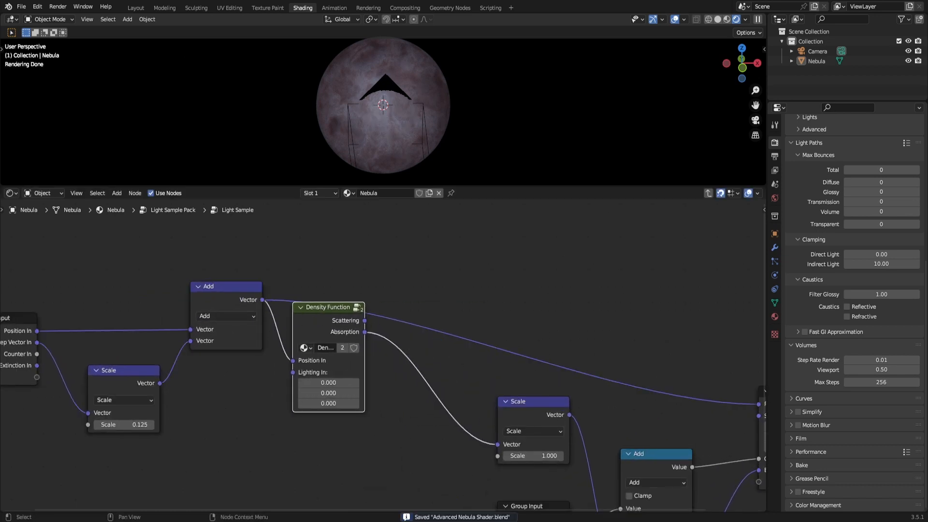
- Duplicate the 0.125 Scale node below the vector Add node and set the copy's operation to Length
{"action": "scroll", "coordinate": [449, 399], "scroll_direction": "down", "scroll_amount": 1}
{"action": "left_click", "coordinate": [449, 398]}
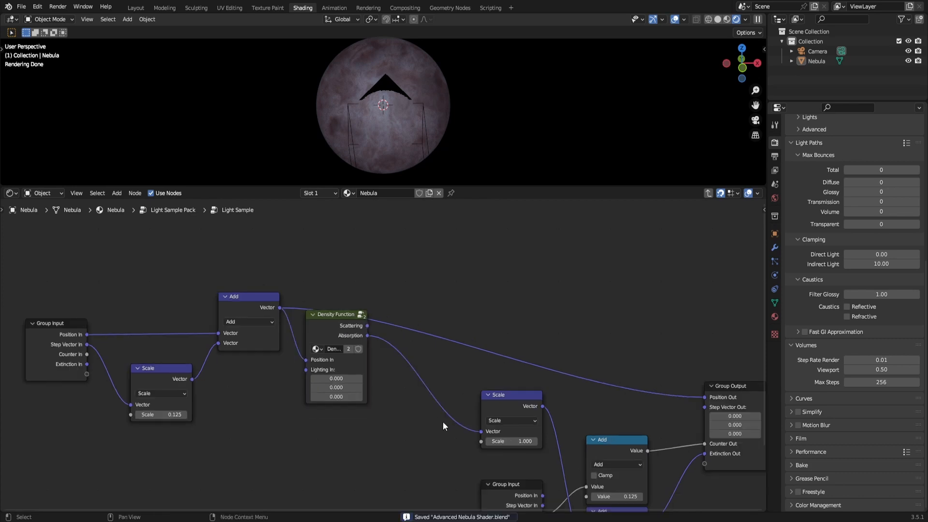
{"action": "middle_click_drag", "start_coordinate": [479, 423], "coordinate": [500, 398]}
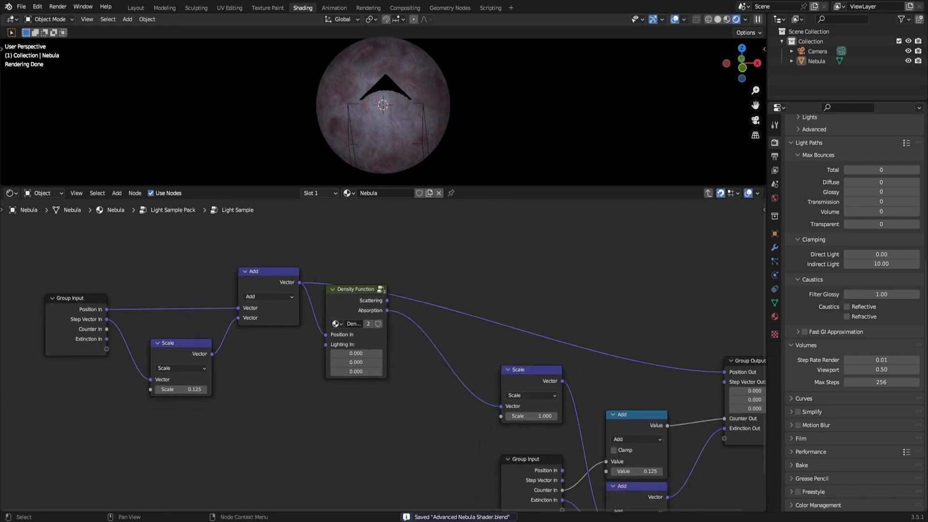
{"action": "middle_click_drag", "start_coordinate": [266, 386], "coordinate": [456, 396]}
{"action": "scroll", "coordinate": [456, 396], "scroll_direction": "up", "scroll_amount": 3}
{"action": "left_click", "coordinate": [355, 353]}
{"action": "key", "text": "shift+d"}
{"action": "left_click", "coordinate": [465, 364]}
{"action": "left_click", "coordinate": [454, 384]}
{"action": "left_click", "coordinate": [442, 384]}
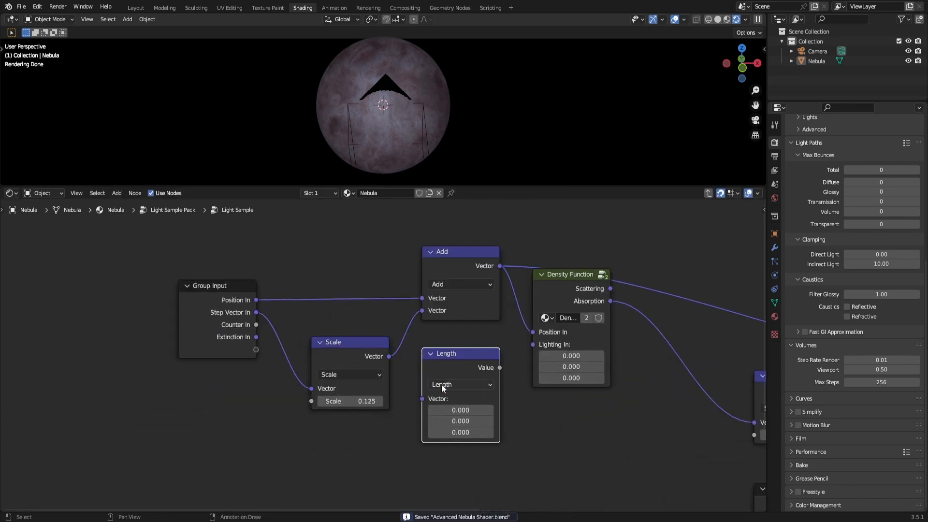
- Feed the 0.125 Scale output into Length, connect Length's value to the absorption Scale node's factor, and save the file
{"action": "left_click_drag", "start_coordinate": [389, 356], "coordinate": [422, 400]}
{"action": "key", "text": "ctrl+s"}
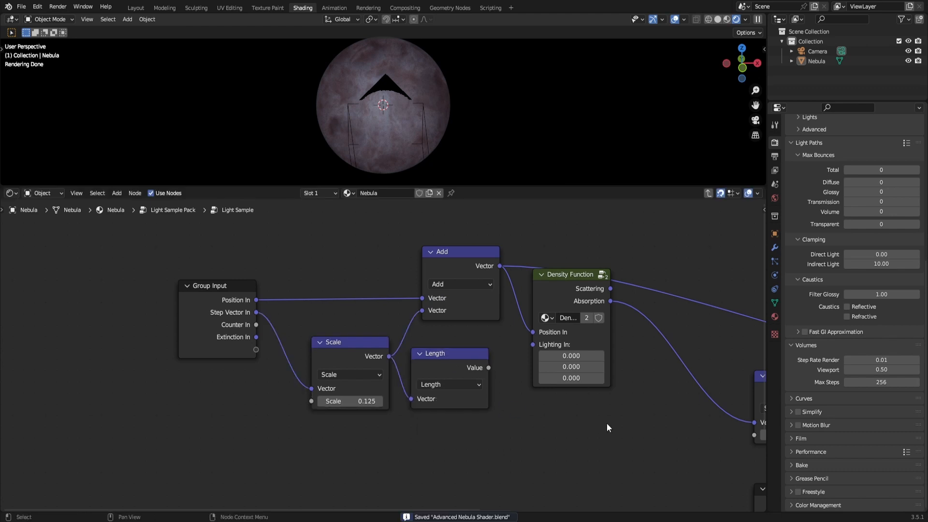
{"action": "middle_click_drag", "start_coordinate": [607, 423], "coordinate": [344, 374]}
{"action": "scroll", "coordinate": [344, 374], "scroll_direction": "down", "scroll_amount": 1}
{"action": "left_click_drag", "start_coordinate": [518, 341], "coordinate": [470, 331]}
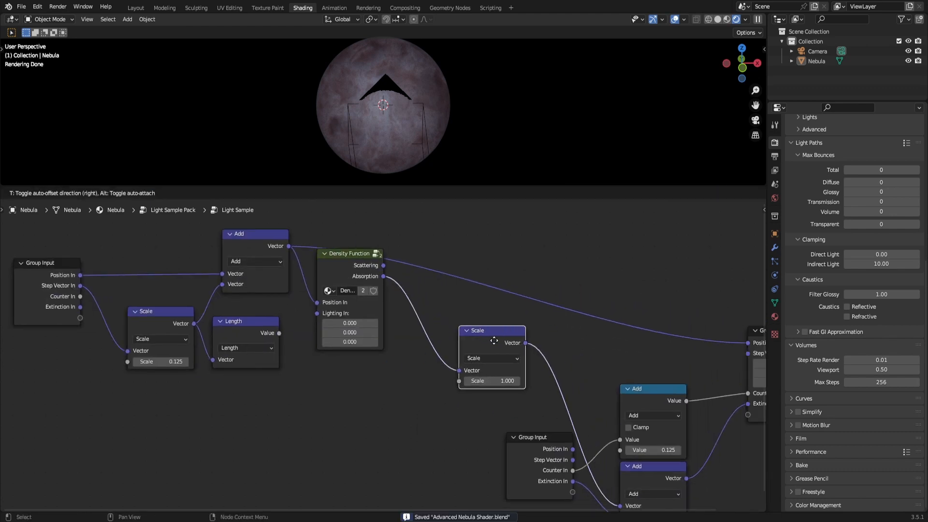
{"action": "left_click_drag", "start_coordinate": [279, 333], "coordinate": [458, 381]}
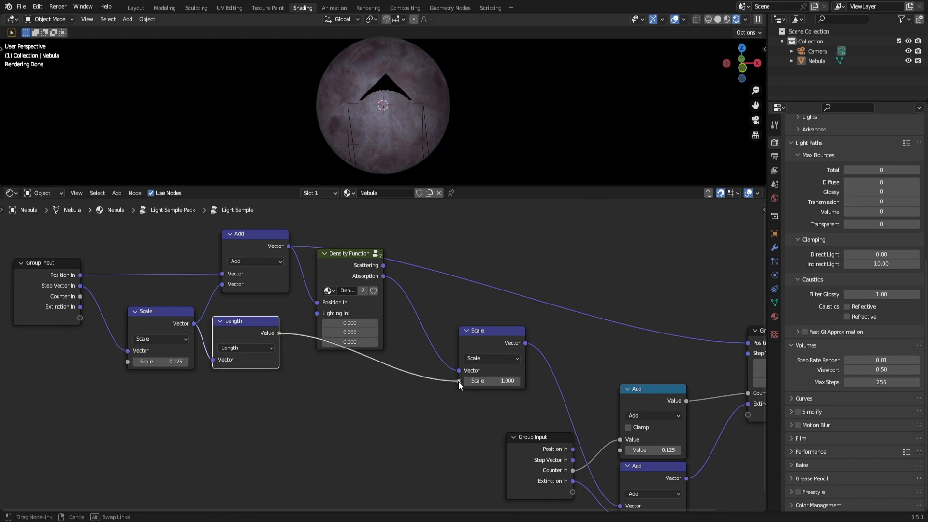
{"action": "left_click_drag", "start_coordinate": [458, 381], "coordinate": [458, 381]}
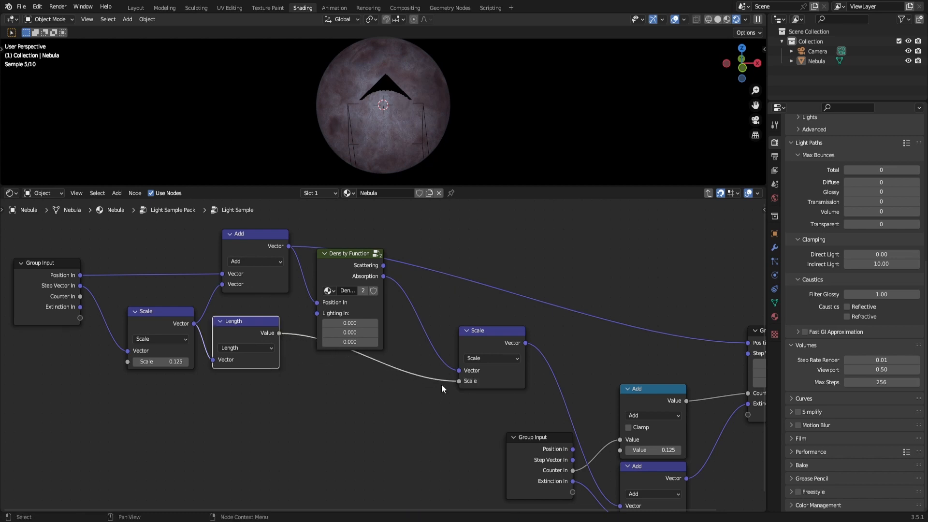
{"action": "left_click", "coordinate": [427, 384]}
{"action": "key", "text": "ctrl+s"}
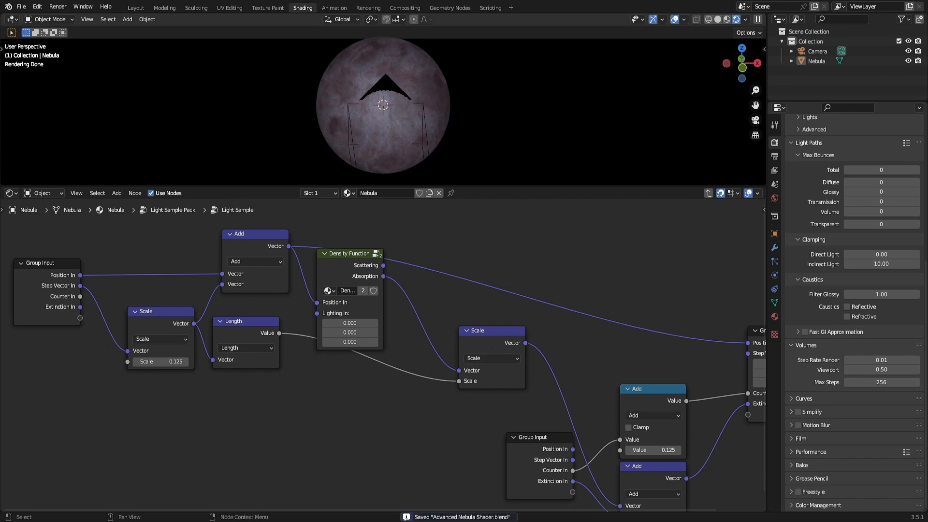
- Connect the second Group Input's Step Vector In to the Group Output's Step Vector Out, and save the file
{"action": "scroll", "coordinate": [542, 411], "scroll_direction": "down", "scroll_amount": 2}
{"action": "middle_click_drag", "start_coordinate": [542, 413], "coordinate": [367, 349]}
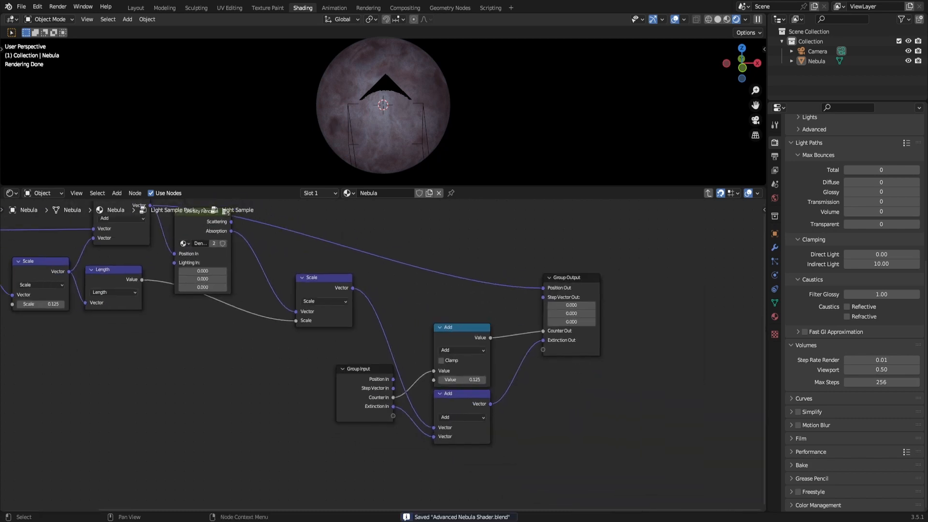
{"action": "scroll", "coordinate": [381, 358], "scroll_direction": "up", "scroll_amount": 1}
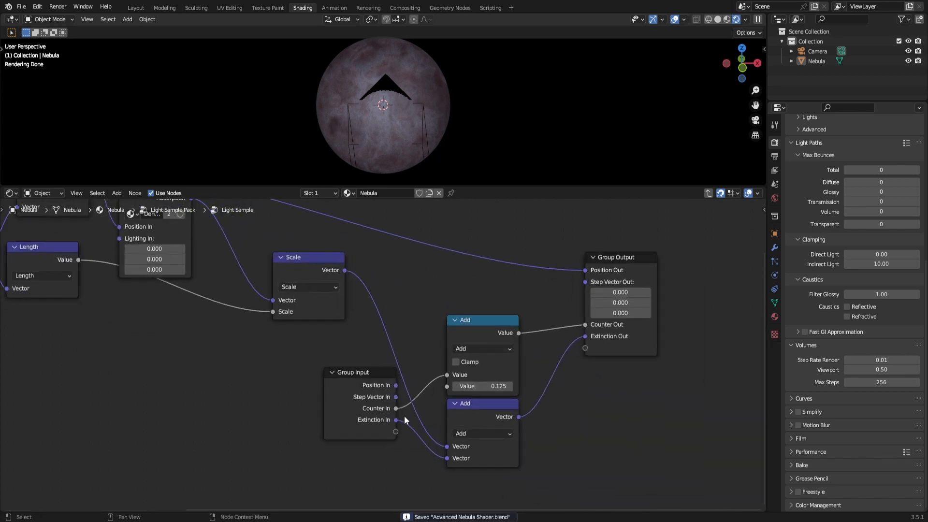
{"action": "left_click_drag", "start_coordinate": [395, 397], "coordinate": [585, 282]}
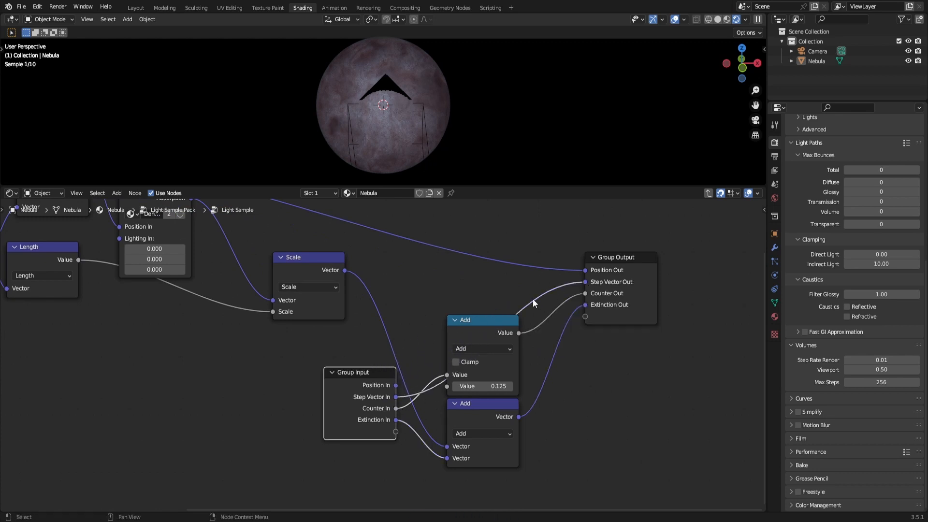
{"action": "left_click_drag", "start_coordinate": [479, 340], "coordinate": [500, 371]}
{"action": "left_click", "coordinate": [359, 353]}
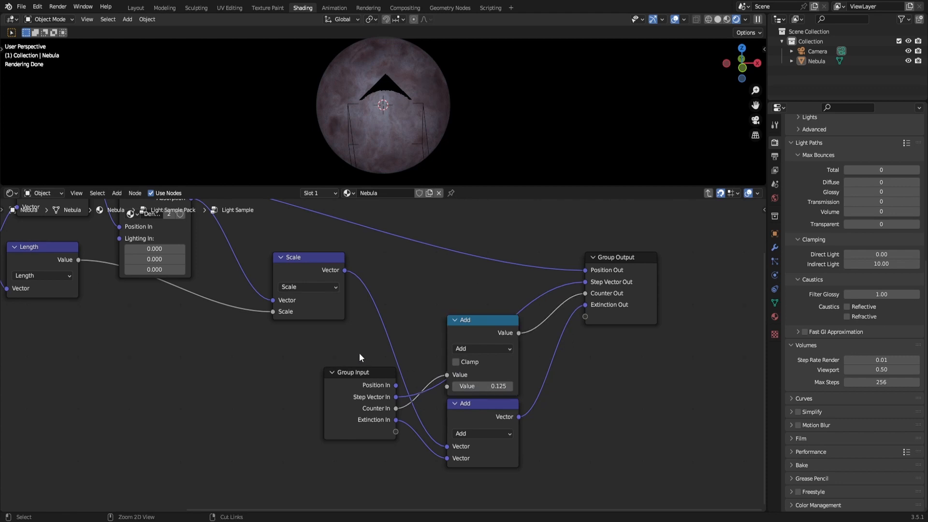
{"action": "key", "text": "ctrl+s"}
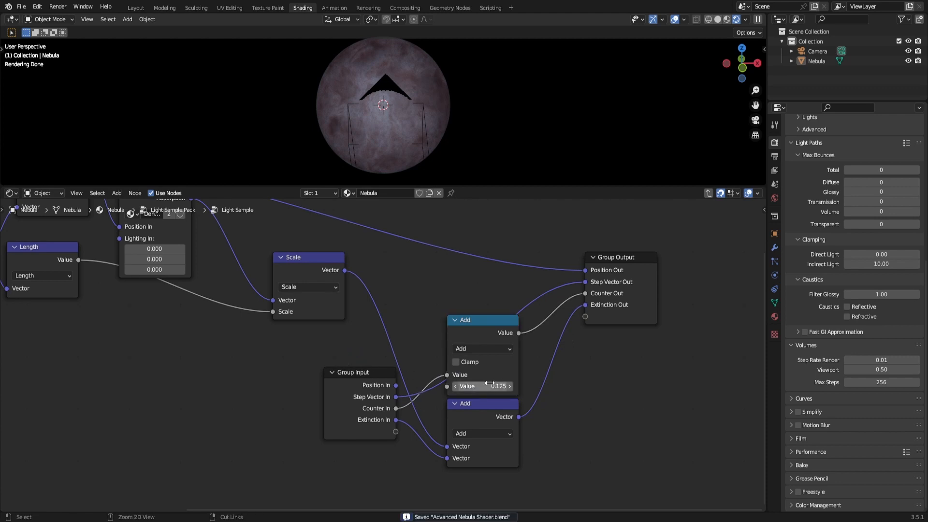
- Add a Value node below and before the 0.125 Scale node
{"action": "scroll", "coordinate": [487, 385], "scroll_direction": "down", "scroll_amount": 6}
{"action": "middle_click_drag", "start_coordinate": [382, 410], "coordinate": [501, 414]}
{"action": "scroll", "coordinate": [501, 414], "scroll_direction": "up", "scroll_amount": 1}
{"action": "middle_click_drag", "start_coordinate": [346, 384], "coordinate": [536, 391]}
{"action": "scroll", "coordinate": [535, 391], "scroll_direction": "up", "scroll_amount": 6}
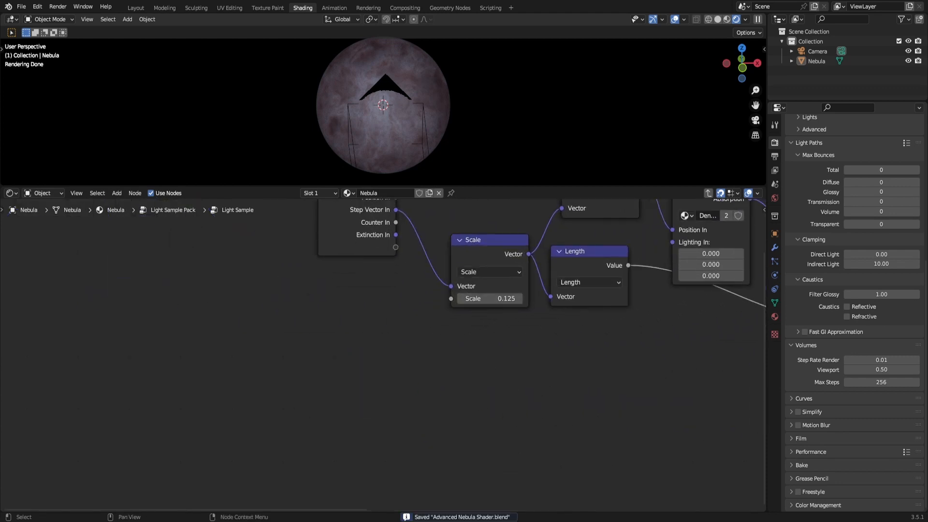
{"action": "scroll", "coordinate": [384, 305], "scroll_direction": "up", "scroll_amount": 1}
{"action": "key", "text": "shift+a"}
{"action": "left_click", "coordinate": [384, 306]}
{"action": "type", "text": "val"}
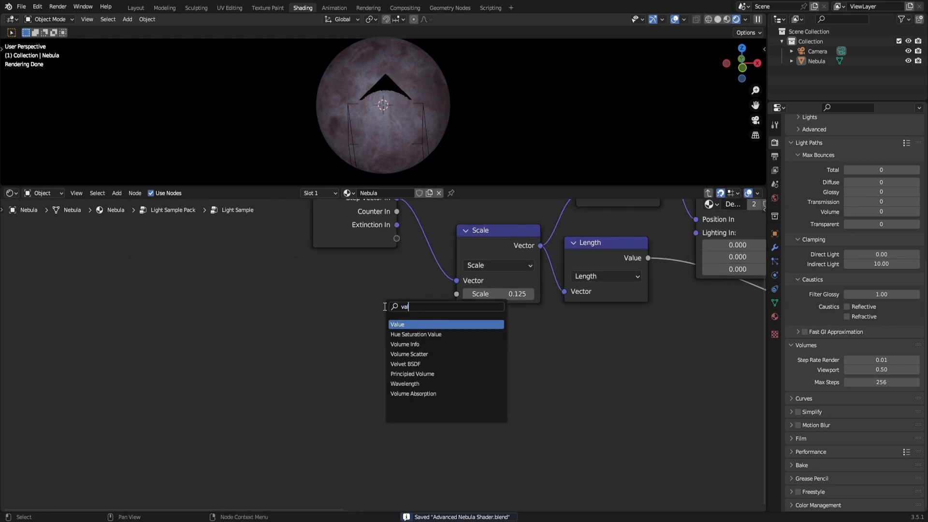
- Add a Value node below the Group Input node and set it to 3
{"action": "key", "text": "Return"}
{"action": "left_click", "coordinate": [333, 336]}
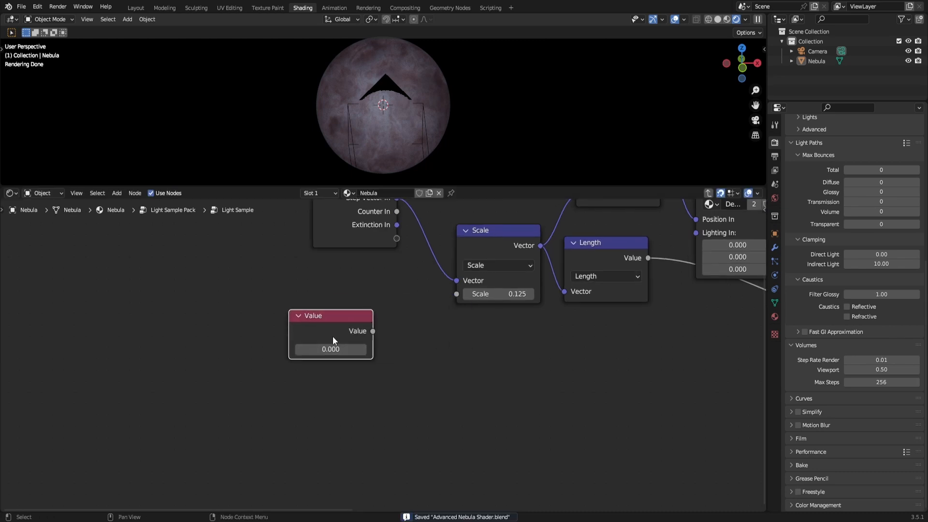
{"action": "left_click", "coordinate": [333, 350]}
{"action": "type", "text": "3"}
{"action": "key", "text": "Return"}
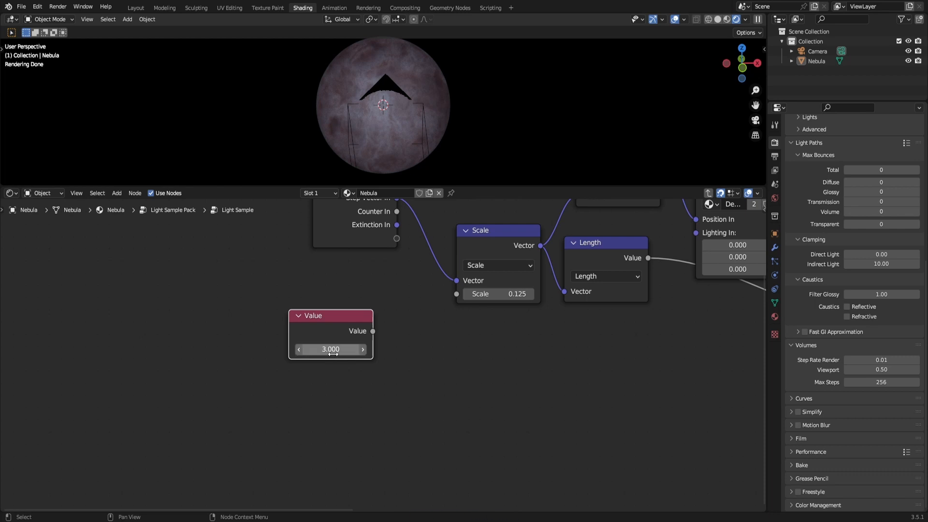
- Turn the Value node into its own node group, name it Shadow Quality, and save the file
{"action": "key", "text": "ctrl+s"}
{"action": "key", "text": "ctrl+g"}
{"action": "key", "text": "Tab"}
{"action": "double_click", "coordinate": [348, 348]}
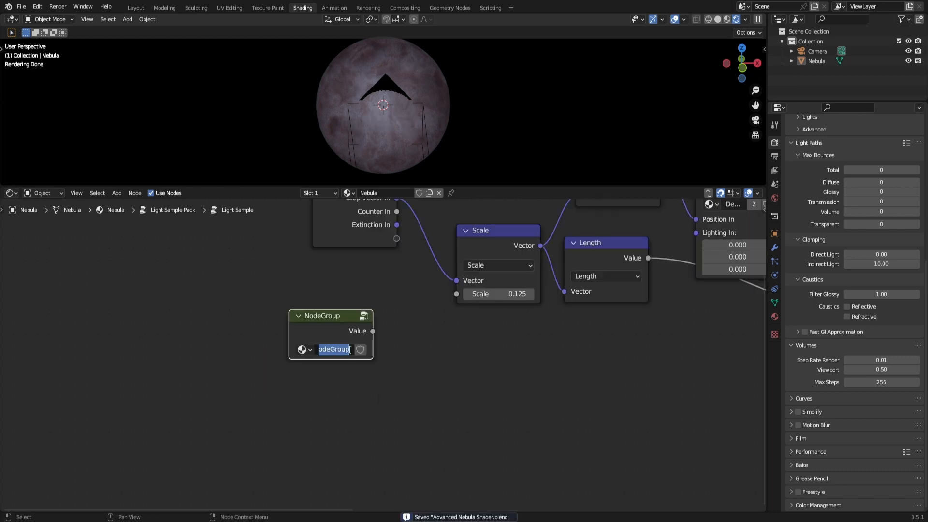
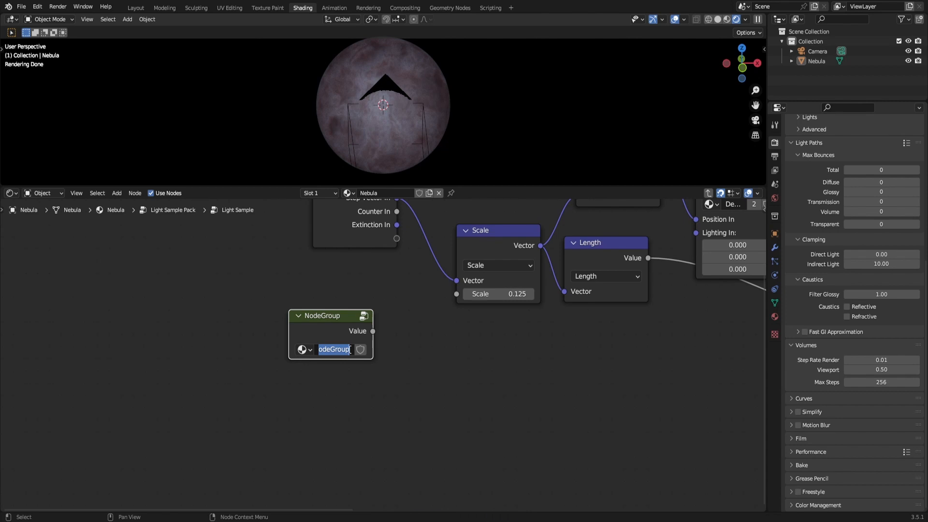
{"action": "type", "text": "Shadow"}
{"action": "type", "text": " Qu"}
{"action": "type", "text": "ality"}
{"action": "key", "text": "Return"}
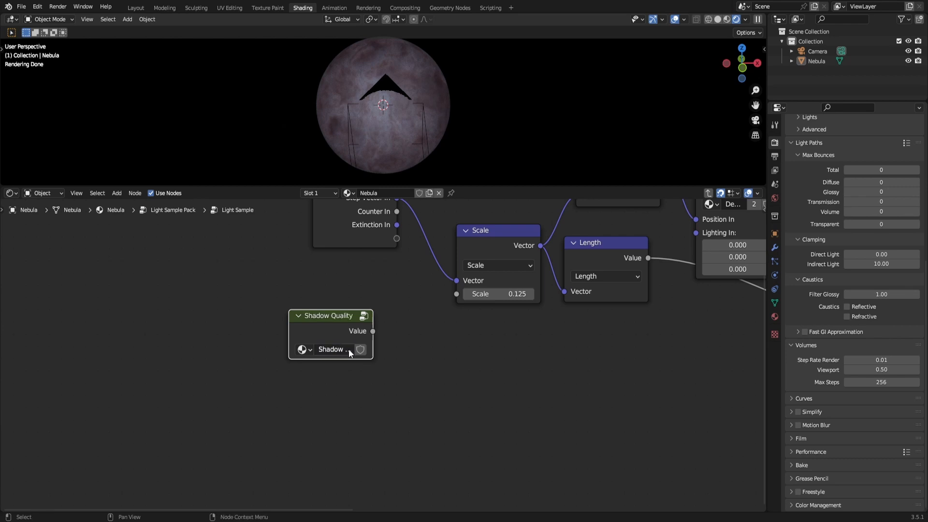
{"action": "key", "text": "ctrl+s"}
{"action": "key", "text": "Tab"}
{"action": "key", "text": "Tab"}
{"action": "left_click", "coordinate": [364, 395]}
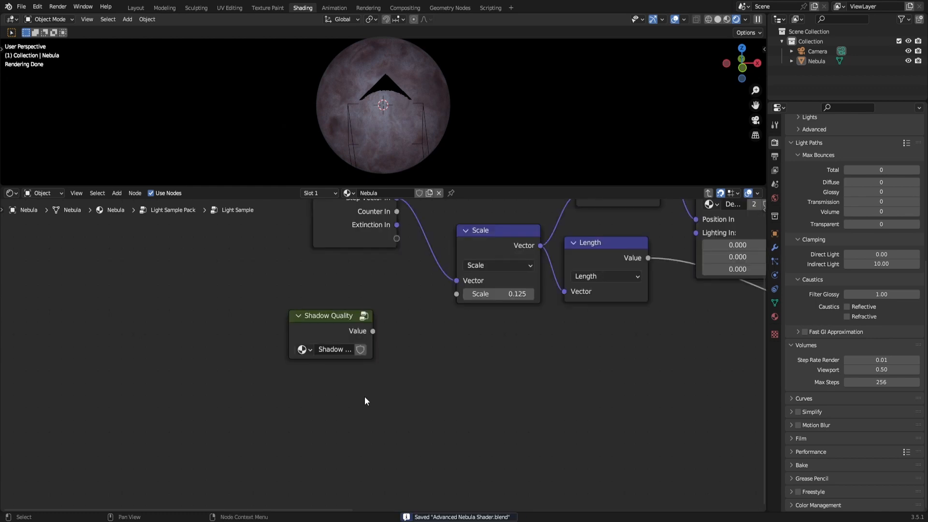
- Add a Math node below the vector Scale node and set its operation to Power
{"action": "key", "text": "shift+a"}
{"action": "type", "text": "ma"}
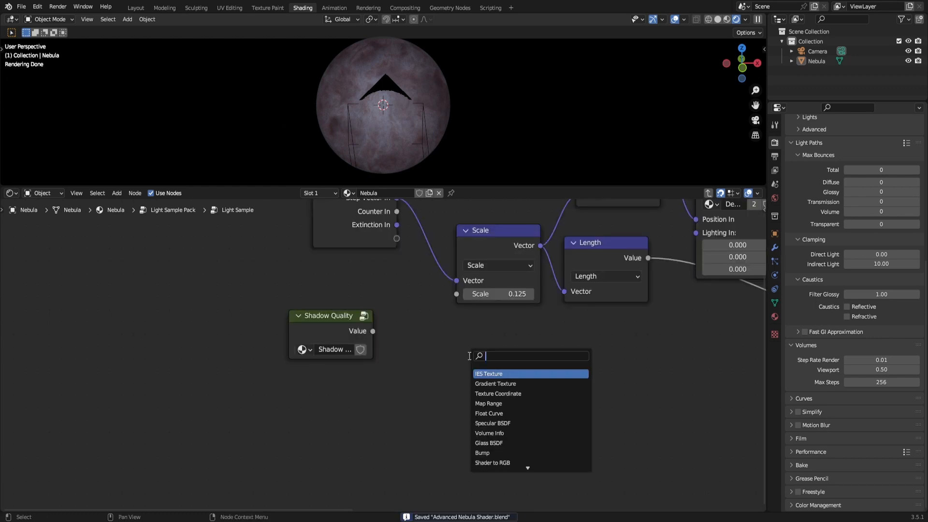
{"action": "key", "text": "Return"}
{"action": "left_click", "coordinate": [460, 333]}
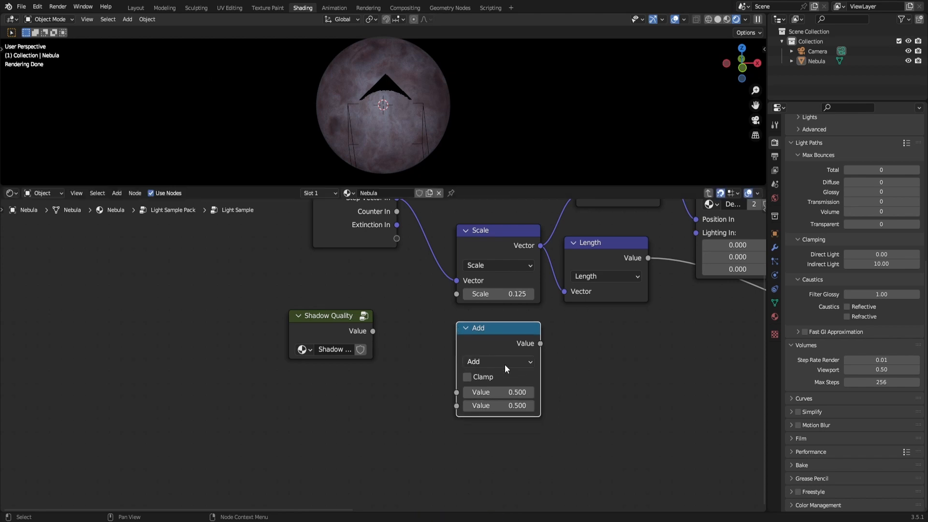
{"action": "left_click", "coordinate": [504, 364]}
{"action": "key", "text": "p"}
- Connect Shadow Quality to the Power node's Exponent and the Group Input's Counter In to its Base, and save the file
{"action": "left_click_drag", "start_coordinate": [372, 331], "coordinate": [456, 406]}
{"action": "scroll", "coordinate": [381, 355], "scroll_direction": "down", "scroll_amount": 1}
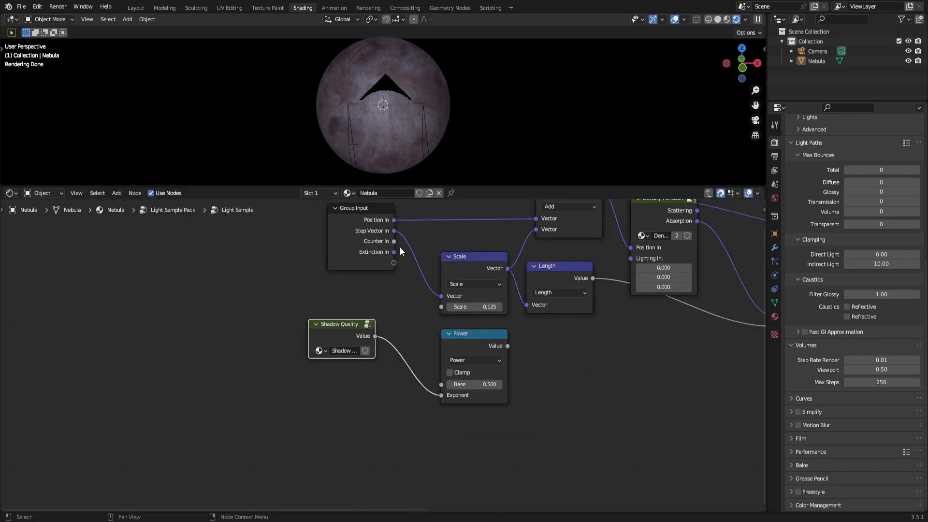
{"action": "left_click_drag", "start_coordinate": [394, 241], "coordinate": [441, 384]}
{"action": "left_click", "coordinate": [468, 405]}
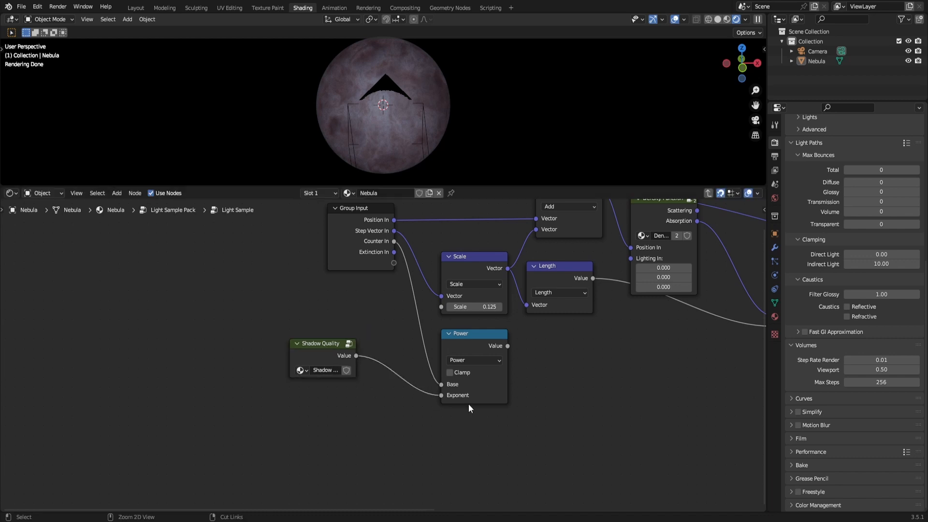
{"action": "scroll", "coordinate": [468, 405], "scroll_direction": "up", "scroll_amount": 1}
{"action": "key", "text": "ctrl+s"}
{"action": "left_click_drag", "start_coordinate": [482, 344], "coordinate": [472, 335]}
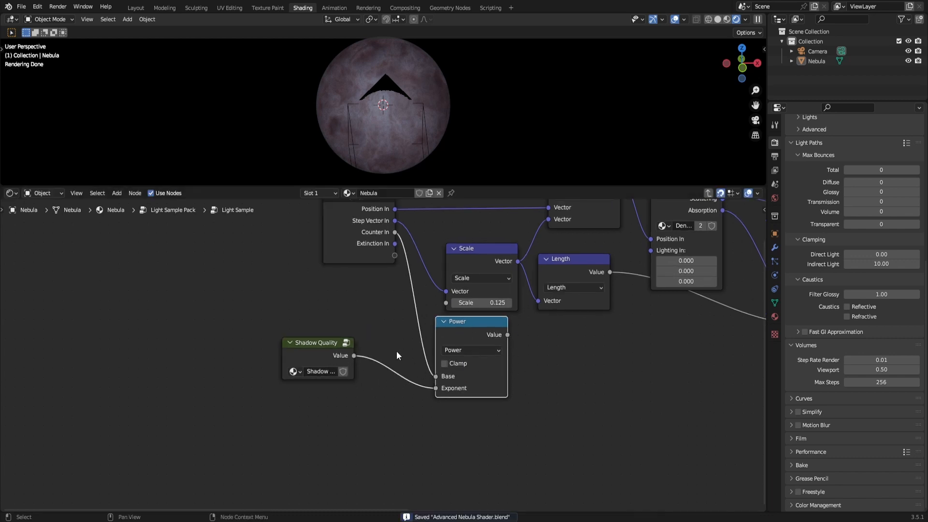
- Duplicate the Power node beside the original, and place a copy of both Power nodes below them
{"action": "key", "text": "shift+d"}
{"action": "left_click", "coordinate": [489, 346]}
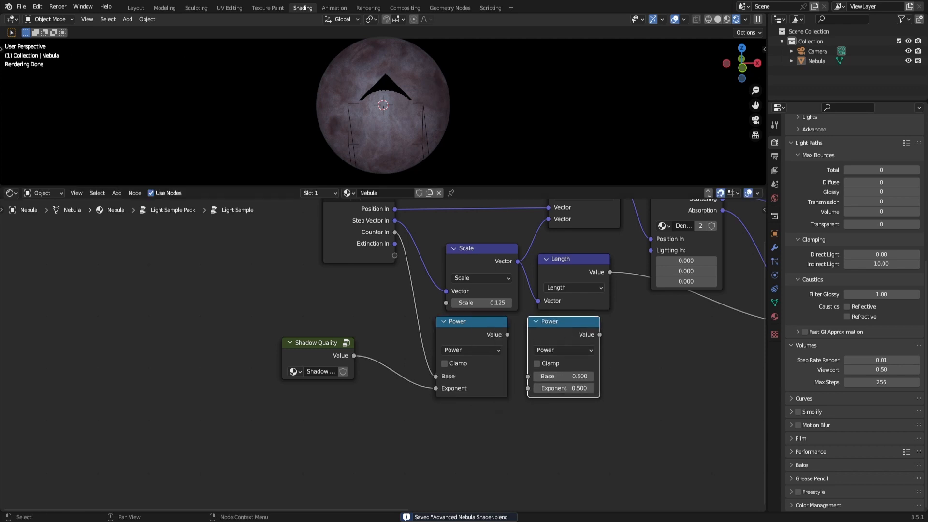
{"action": "scroll", "coordinate": [459, 416], "scroll_direction": "down", "scroll_amount": 1}
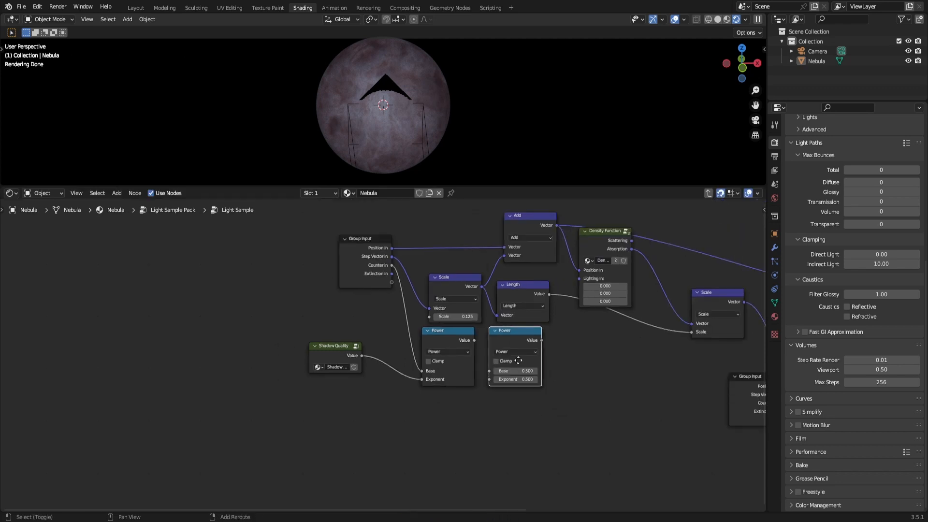
{"action": "key", "text": "shift+d"}
{"action": "left_click", "coordinate": [529, 426]}
- Set the two lower Power copies to Add and Subtract respectively
{"action": "left_click", "coordinate": [453, 421]}
{"action": "key", "text": "a"}
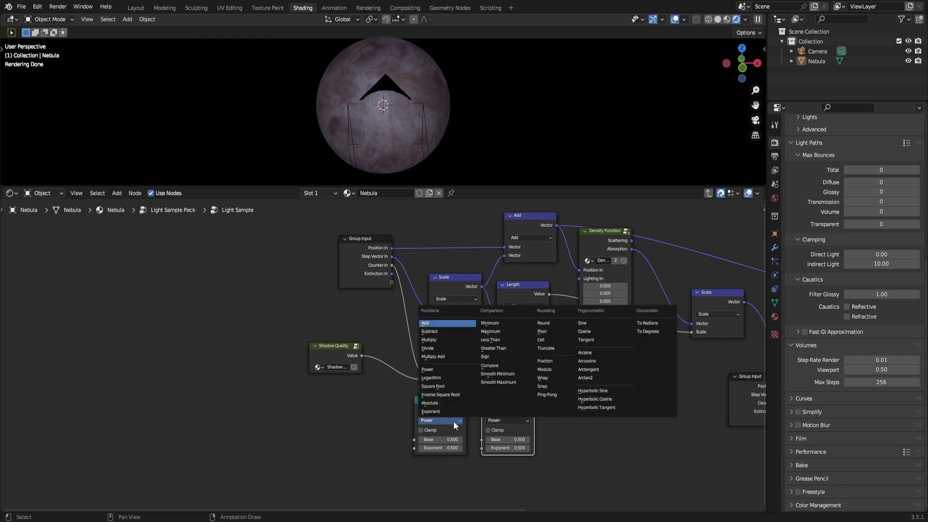
{"action": "left_click", "coordinate": [497, 421]}
{"action": "key", "text": "s"}
{"action": "left_click", "coordinate": [574, 447]}
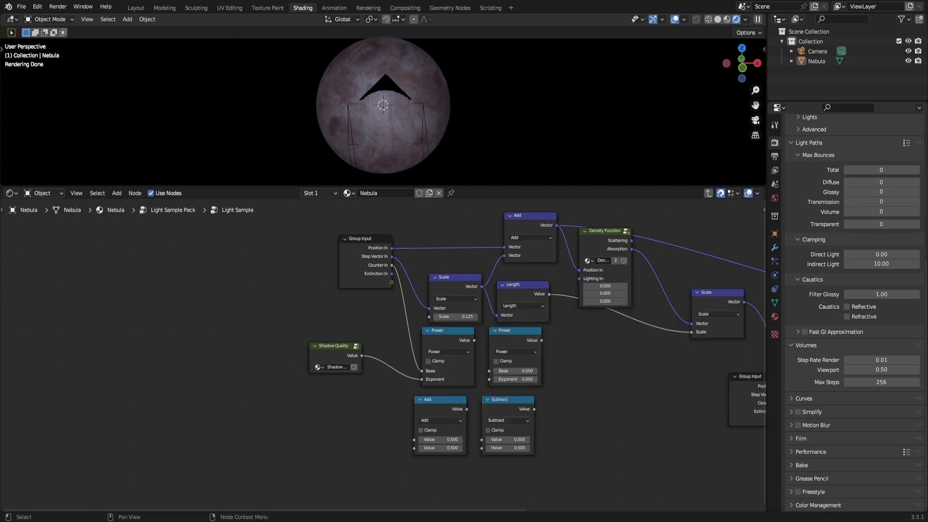
- Subtract the first Power result from the second, feed the difference into the vector Scale node's Scale input, and save
{"action": "left_click_drag", "start_coordinate": [480, 341], "coordinate": [482, 447]}
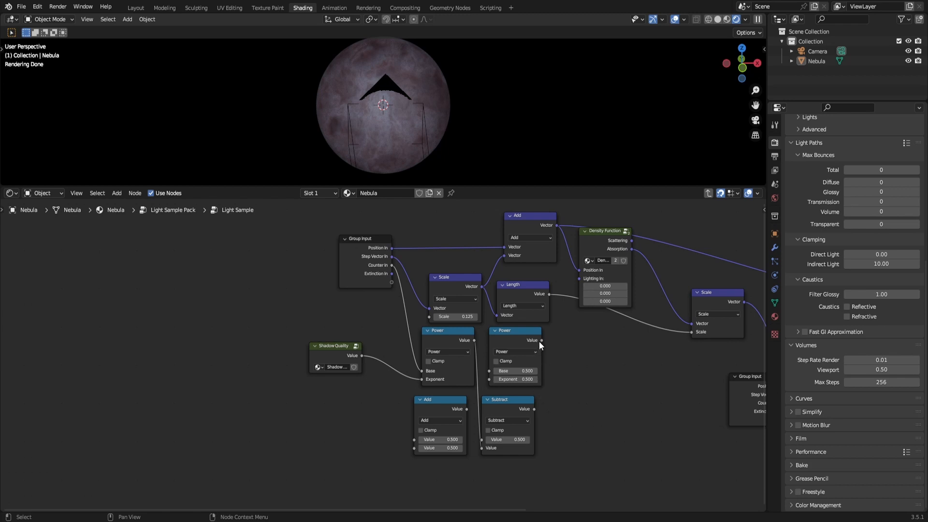
{"action": "left_click_drag", "start_coordinate": [541, 340], "coordinate": [482, 439]}
{"action": "left_click_drag", "start_coordinate": [530, 403], "coordinate": [462, 315]}
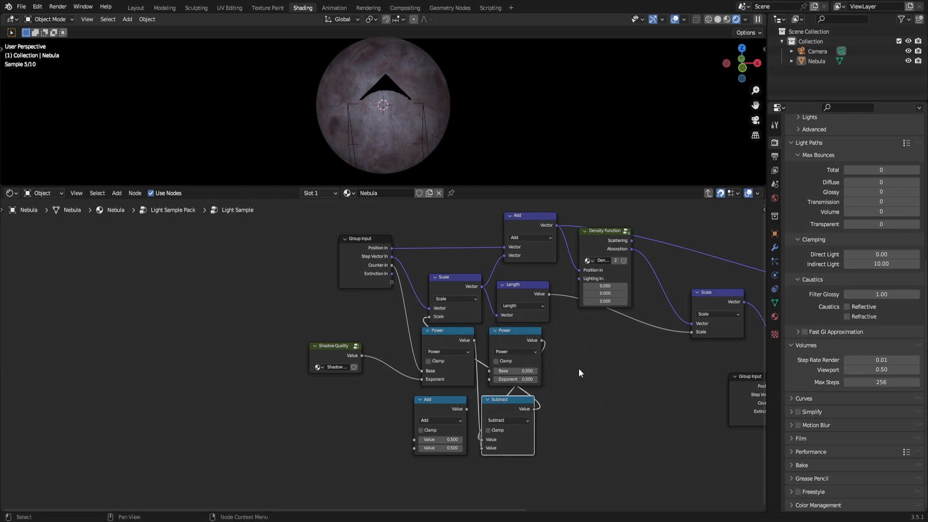
{"action": "left_click", "coordinate": [562, 417]}
{"action": "key", "text": "ctrl+s"}
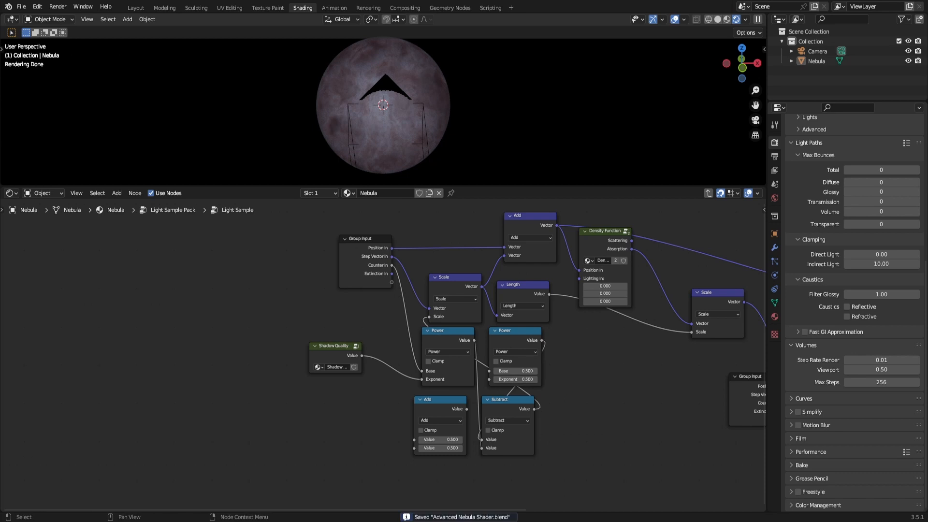
- Connect Shadow Quality to the second Power node's Exponent and the math Add node's output to its Base
{"action": "left_click_drag", "start_coordinate": [361, 355], "coordinate": [459, 373]}
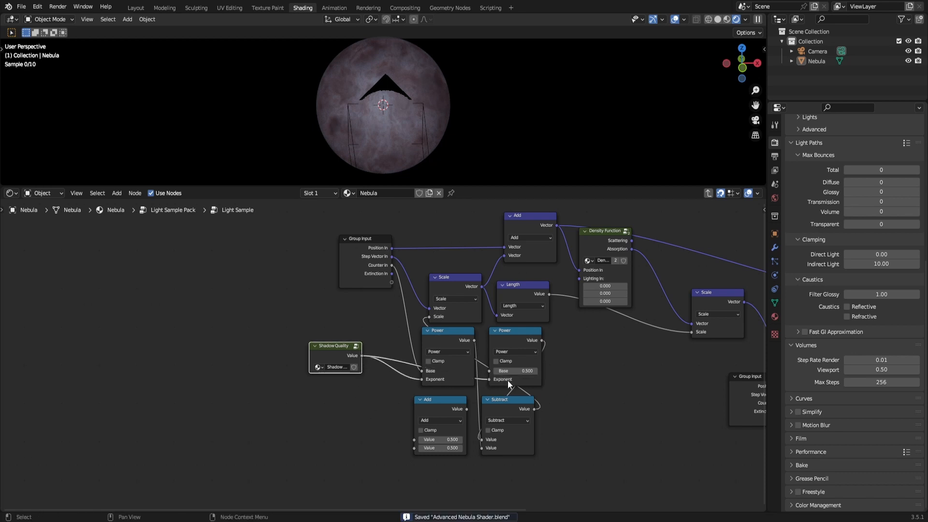
{"action": "scroll", "coordinate": [627, 391], "scroll_direction": "up", "scroll_amount": 1}
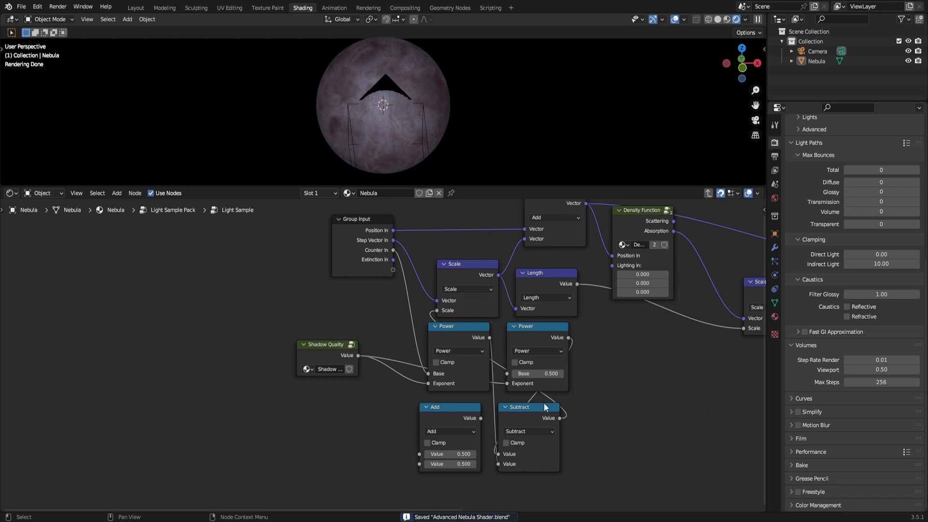
{"action": "middle_click_drag", "start_coordinate": [543, 408], "coordinate": [564, 398]}
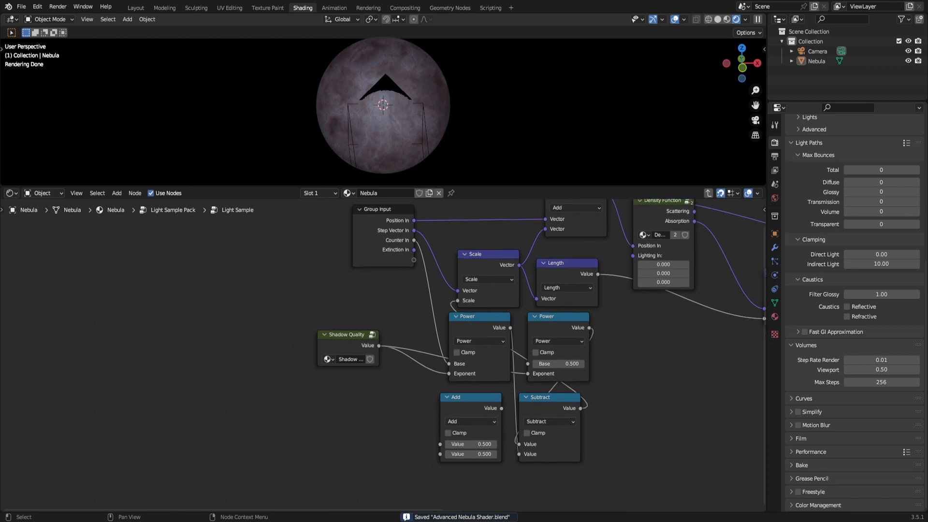
{"action": "left_click_drag", "start_coordinate": [501, 408], "coordinate": [527, 364]}
- Connect Counter In to the math Add node below the Power nodes, set its second value to 0.125, and save
{"action": "left_click_drag", "start_coordinate": [413, 240], "coordinate": [440, 443]}
{"action": "left_click", "coordinate": [482, 454]}
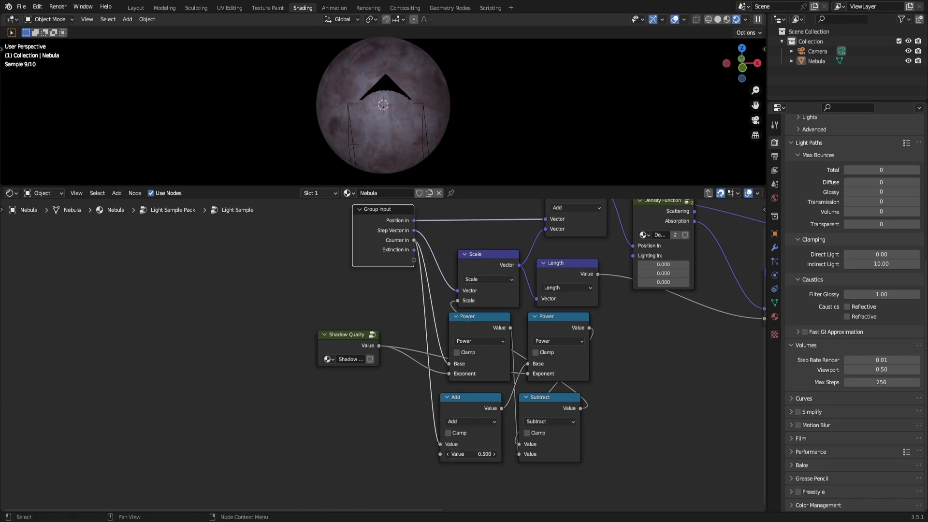
{"action": "type", "text": ".125"}
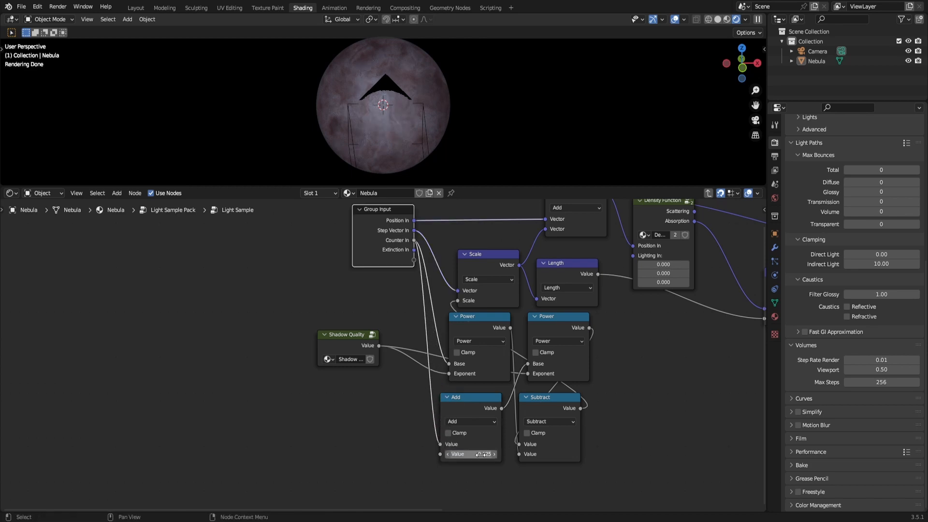
{"action": "key", "text": "Return"}
{"action": "left_click", "coordinate": [619, 419]}
{"action": "key", "text": "ctrl+s"}
- Return to the Light Sample Pack group, save the file, and move the output-side nodes farther away to make room
{"action": "scroll", "coordinate": [645, 419], "scroll_direction": "down", "scroll_amount": 2}
{"action": "scroll", "coordinate": [645, 415], "scroll_direction": "up", "scroll_amount": 3}
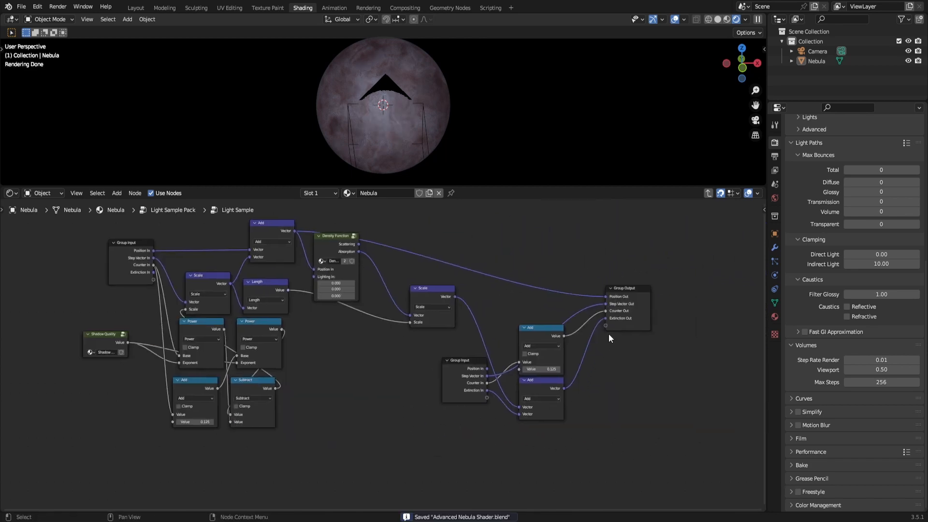
{"action": "key", "text": "ctrl+Tab"}
{"action": "key", "text": "ctrl+s"}
{"action": "scroll", "coordinate": [561, 416], "scroll_direction": "down", "scroll_amount": 6}
{"action": "middle_click_drag", "start_coordinate": [636, 427], "coordinate": [534, 401]}
{"action": "left_click_drag", "start_coordinate": [534, 401], "coordinate": [404, 266]}
{"action": "key", "text": "g"}
{"action": "left_click", "coordinate": [600, 278]}
{"action": "left_click", "coordinate": [488, 293]}
{"action": "scroll", "coordinate": [314, 358], "scroll_direction": "up", "scroll_amount": 3}
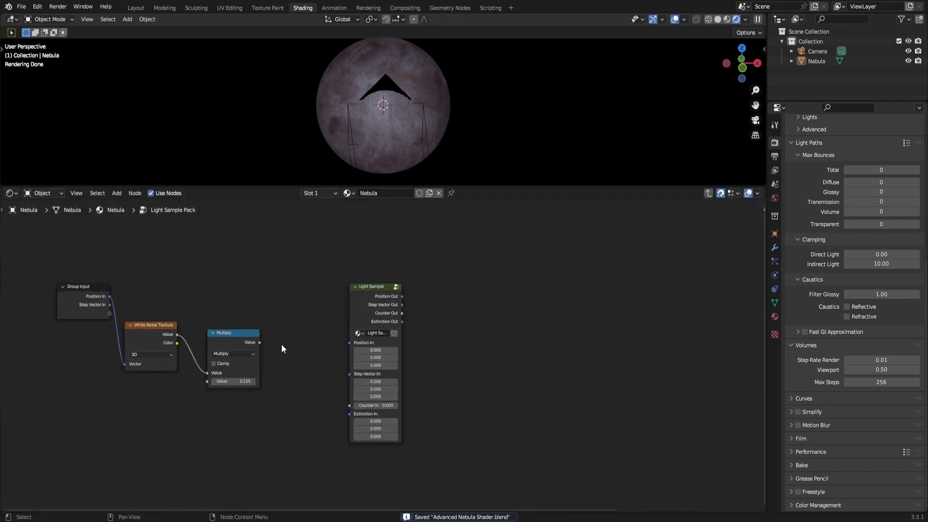
- Connect Multiply to Light Sample's Counter In and the Group Input's two outputs to Position In and Step Vector In, moving Light Sample closer
{"action": "middle_click_drag", "start_coordinate": [300, 404], "coordinate": [445, 419]}
{"action": "scroll", "coordinate": [314, 362], "scroll_direction": "up", "scroll_amount": 2}
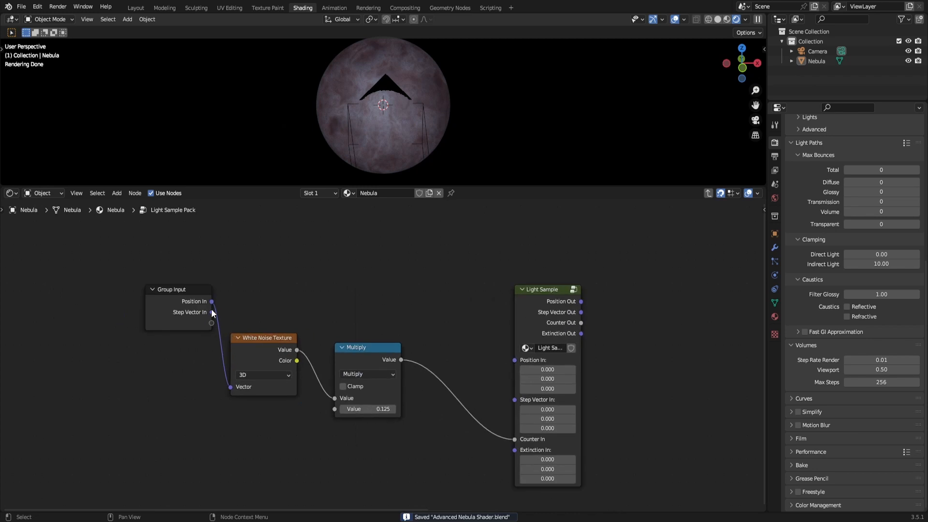
{"action": "left_click_drag", "start_coordinate": [211, 302], "coordinate": [516, 370]}
{"action": "left_click_drag", "start_coordinate": [550, 318], "coordinate": [463, 289]}
{"action": "scroll", "coordinate": [502, 349], "scroll_direction": "down", "scroll_amount": 3}
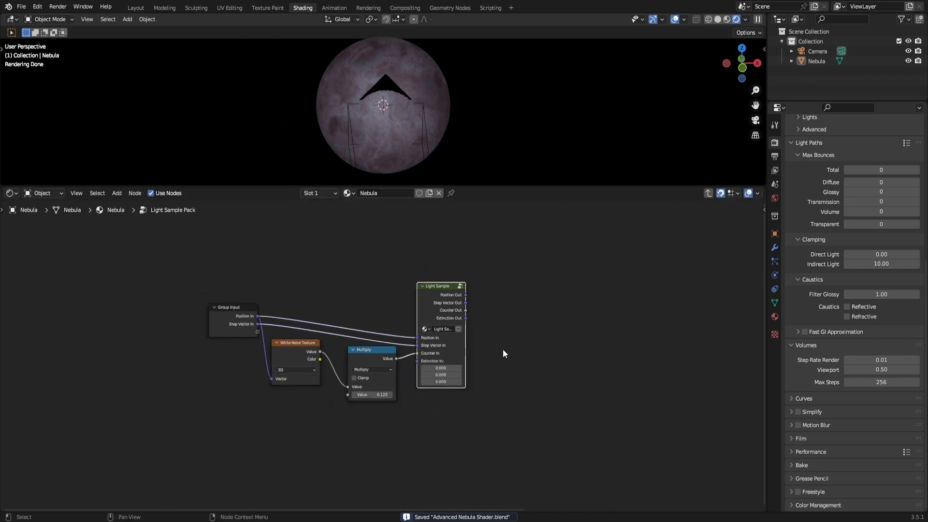
- Duplicate the Light Sample node at even spacing into a row of eight, and save the file
{"action": "middle_click_drag", "start_coordinate": [502, 349], "coordinate": [349, 367]}
{"action": "key", "text": "shift+d"}
{"action": "left_click", "coordinate": [324, 366]}
{"action": "key", "text": "shift+r"}
{"action": "key", "text": "shift+r"}
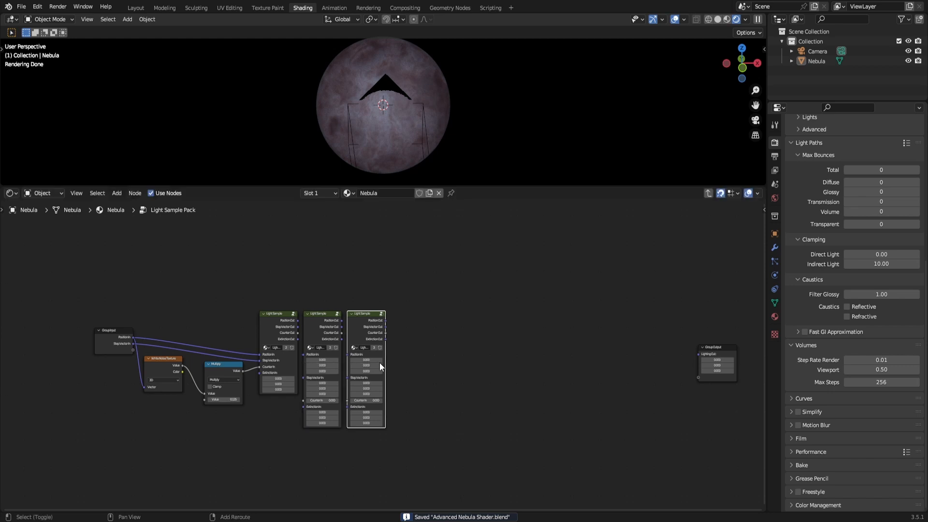
{"action": "scroll", "coordinate": [379, 363], "scroll_direction": "down", "scroll_amount": 5}
{"action": "key", "text": "shift+r"}
{"action": "key", "text": "shift+r"}
{"action": "key", "text": "shift+r"}
{"action": "key", "text": "shift+r"}
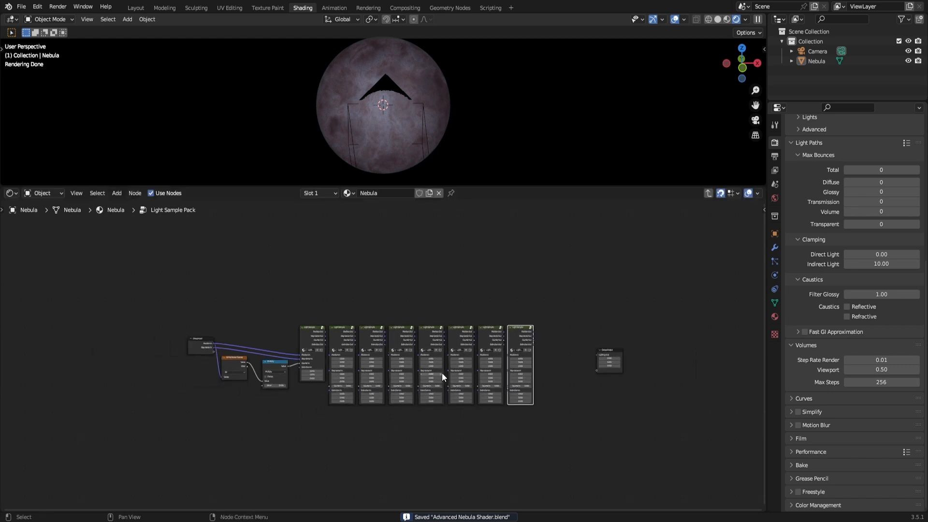
{"action": "left_click", "coordinate": [319, 333]}
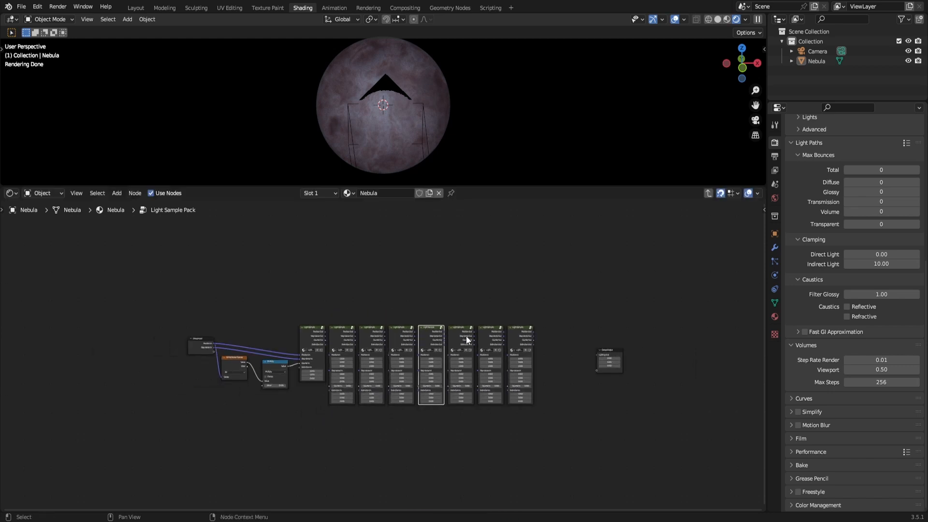
{"action": "scroll", "coordinate": [301, 367], "scroll_direction": "up", "scroll_amount": 1}
{"action": "key", "text": "ctrl+s"}
- Connect the position, step vector, counter and extinction outputs of the first Light Sample to the second, and the second's to the third
{"action": "scroll", "coordinate": [338, 355], "scroll_direction": "up", "scroll_amount": 3}
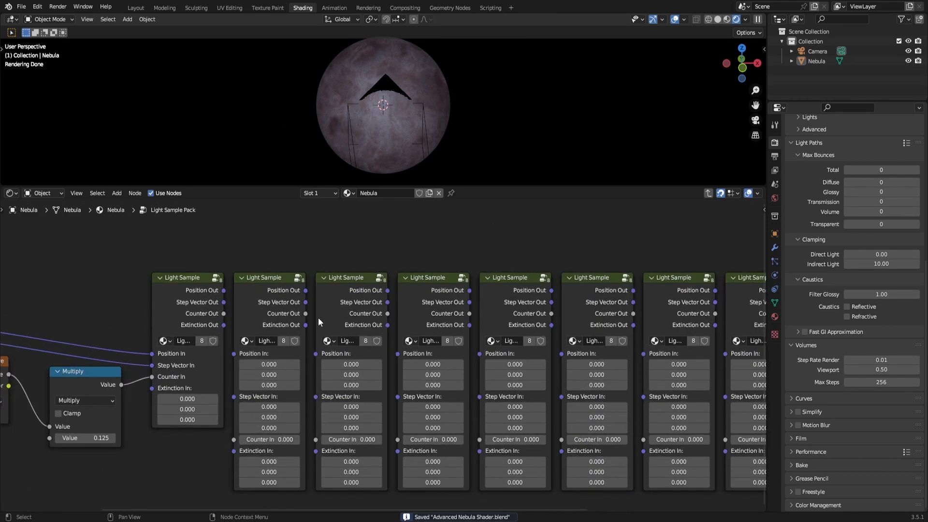
{"action": "left_click_drag", "start_coordinate": [224, 290], "coordinate": [235, 352]}
{"action": "left_click_drag", "start_coordinate": [224, 302], "coordinate": [229, 340]}
{"action": "left_click_drag", "start_coordinate": [236, 375], "coordinate": [234, 377]}
{"action": "left_click_drag", "start_coordinate": [224, 325], "coordinate": [234, 388]}
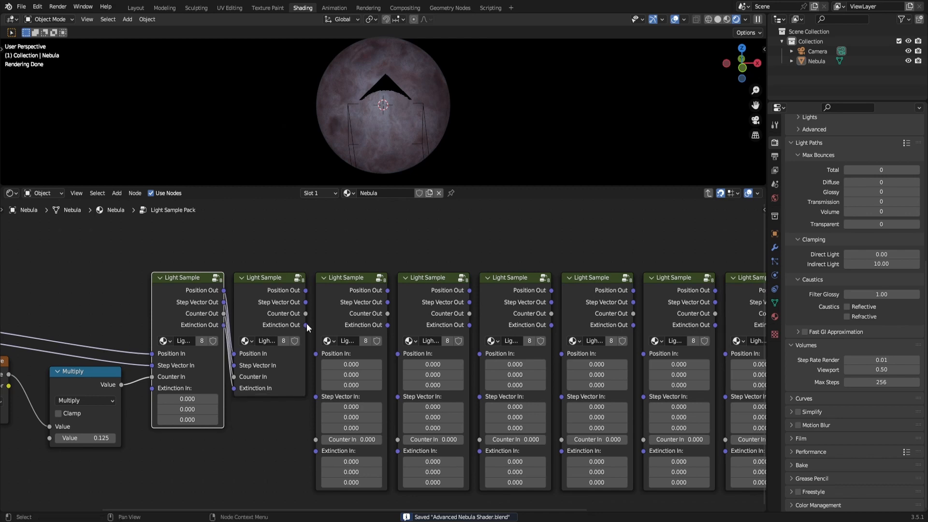
{"action": "left_click_drag", "start_coordinate": [305, 289], "coordinate": [316, 365]}
{"action": "left_click_drag", "start_coordinate": [305, 314], "coordinate": [316, 388]}
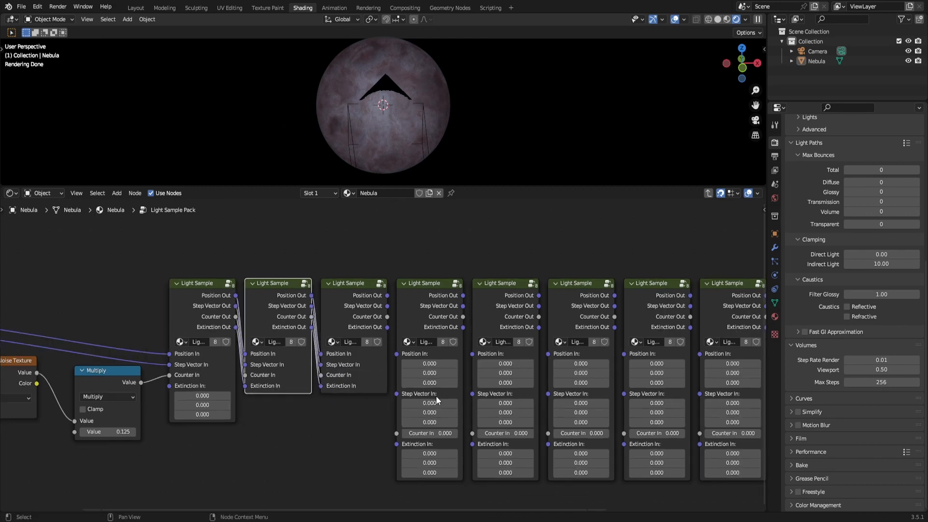
- Connect all four outputs of the third Light Sample node to the fourth's inputs, and the fourth's to the fifth
{"action": "scroll", "coordinate": [278, 297], "scroll_direction": "down", "scroll_amount": 2}
{"action": "left_click_drag", "start_coordinate": [277, 296], "coordinate": [285, 355]}
{"action": "left_click_drag", "start_coordinate": [278, 305], "coordinate": [286, 364]}
{"action": "left_click_drag", "start_coordinate": [278, 323], "coordinate": [285, 373]}
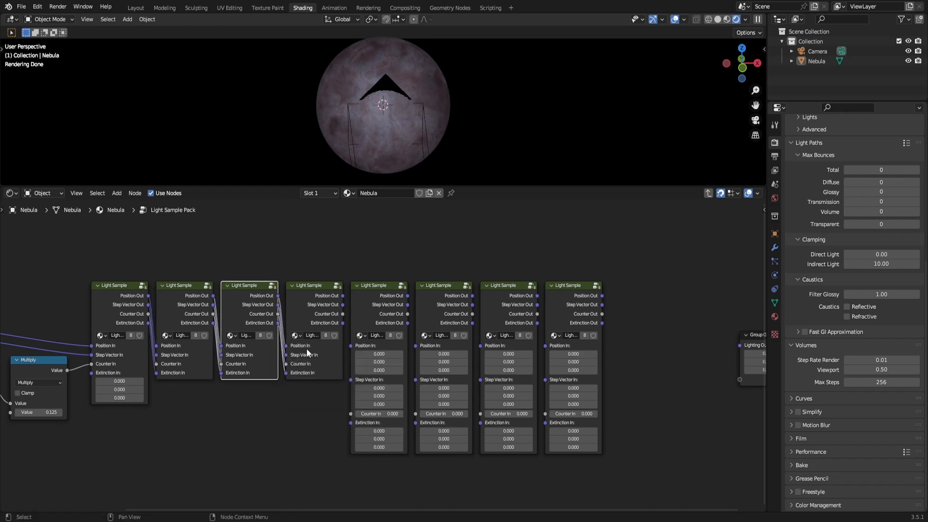
{"action": "left_click_drag", "start_coordinate": [343, 296], "coordinate": [351, 345]}
{"action": "left_click_drag", "start_coordinate": [342, 304], "coordinate": [352, 363]}
{"action": "left_click_drag", "start_coordinate": [343, 323], "coordinate": [351, 373]}
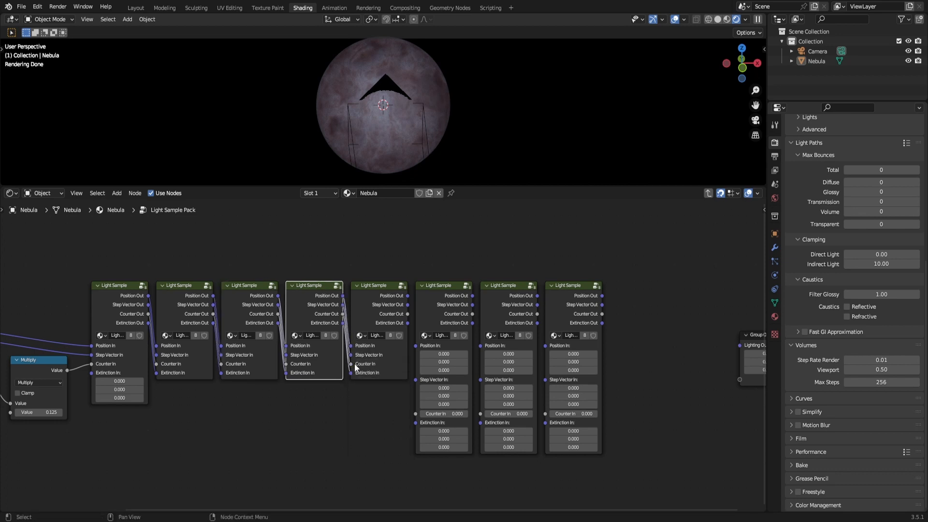
- Connect the outputs of the fifth Light Sample node to the sixth's inputs, and the sixth's to the seventh
{"action": "left_click_drag", "start_coordinate": [407, 296], "coordinate": [415, 345]}
{"action": "left_click_drag", "start_coordinate": [408, 304], "coordinate": [416, 364]}
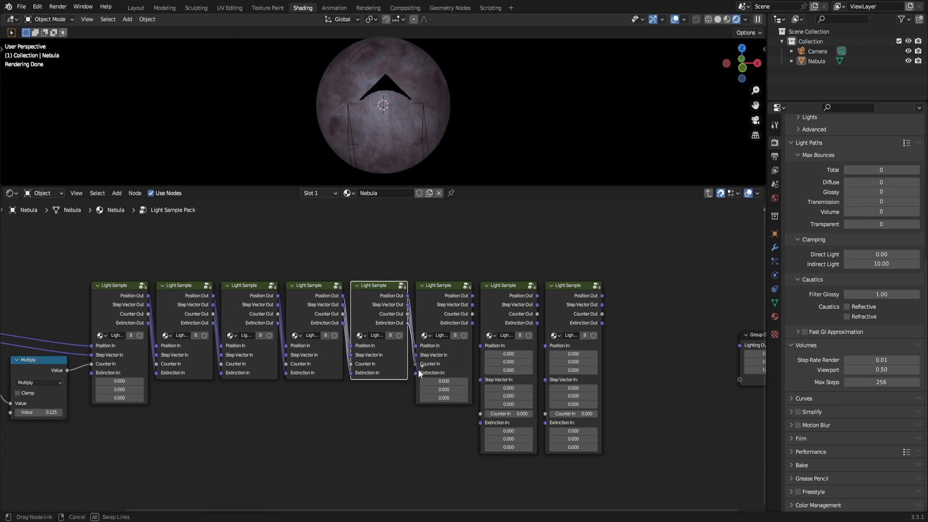
{"action": "left_click_drag", "start_coordinate": [472, 295], "coordinate": [480, 346]}
{"action": "left_click_drag", "start_coordinate": [472, 304], "coordinate": [471, 309]}
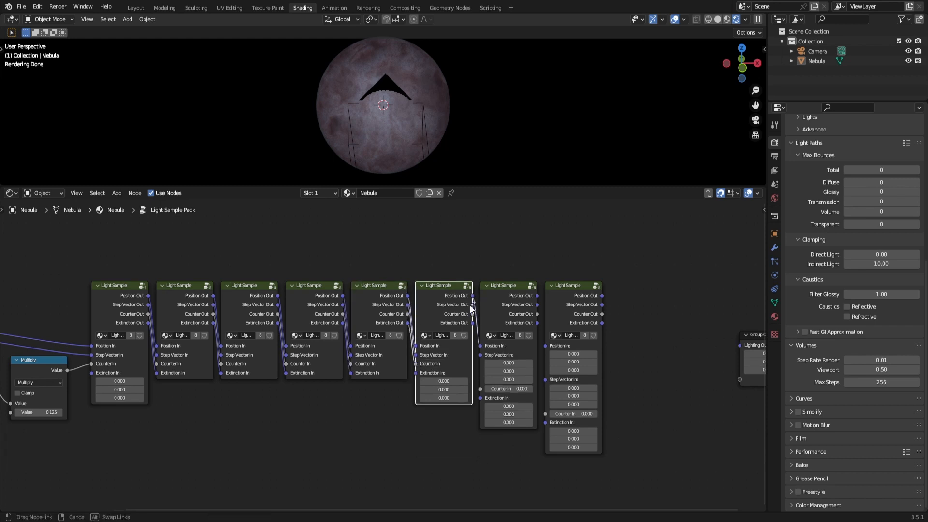
{"action": "left_click_drag", "start_coordinate": [485, 355], "coordinate": [480, 354]}
{"action": "left_click_drag", "start_coordinate": [472, 314], "coordinate": [485, 372]}
- Connect the position, step vector, counter and extinction outputs of the seventh Light Sample node to the matching inputs of the eighth
{"action": "left_click_drag", "start_coordinate": [537, 296], "coordinate": [550, 344]}
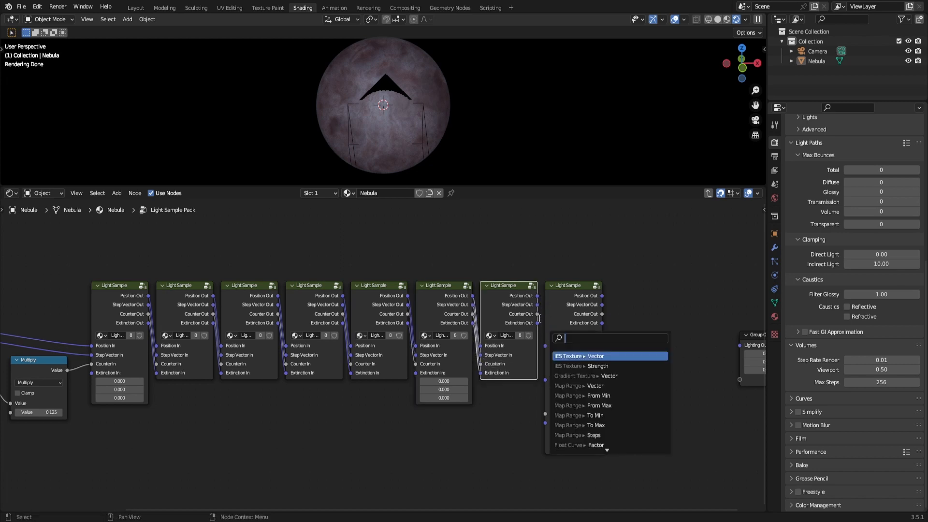
{"action": "key", "text": "Escape"}
{"action": "left_click_drag", "start_coordinate": [536, 296], "coordinate": [546, 354]}
{"action": "left_click_drag", "start_coordinate": [537, 314], "coordinate": [548, 368]}
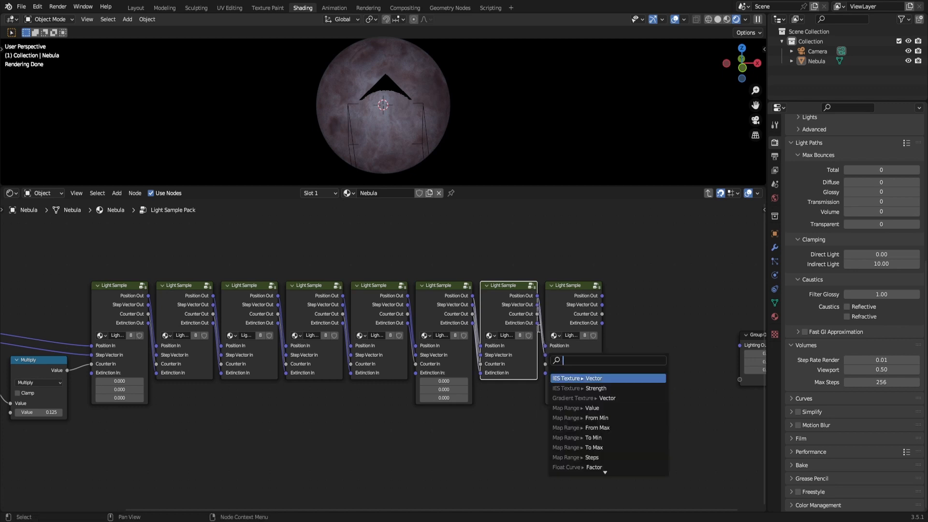
{"action": "key", "text": "Escape"}
{"action": "left_click_drag", "start_coordinate": [537, 314], "coordinate": [549, 373]}
- Correct the links between the fifth and sixth Light Sample nodes so the counter and extinction outputs feed their matching inputs
{"action": "left_click_drag", "start_coordinate": [384, 312], "coordinate": [366, 349]}
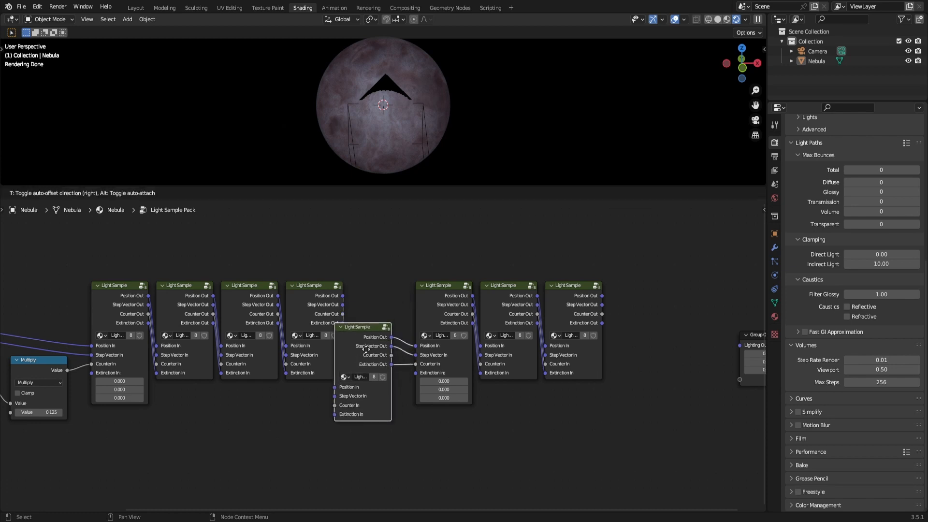
{"action": "right_click", "coordinate": [365, 351]}
{"action": "left_click_drag", "start_coordinate": [408, 314], "coordinate": [416, 373]}
{"action": "left_click", "coordinate": [408, 324]}
- Check the links between the Light Sample nodes by temporarily shifting single nodes and spreading the whole chain
{"action": "left_click_drag", "start_coordinate": [375, 302], "coordinate": [368, 350]}
{"action": "right_click", "coordinate": [368, 350]}
{"action": "left_click_drag", "start_coordinate": [440, 304], "coordinate": [435, 352]}
{"action": "right_click", "coordinate": [438, 351]}
{"action": "left_click_drag", "start_coordinate": [504, 311], "coordinate": [501, 366]}
{"action": "right_click", "coordinate": [500, 366]}
{"action": "left_click_drag", "start_coordinate": [265, 309], "coordinate": [260, 341]}
{"action": "right_click", "coordinate": [260, 341]}
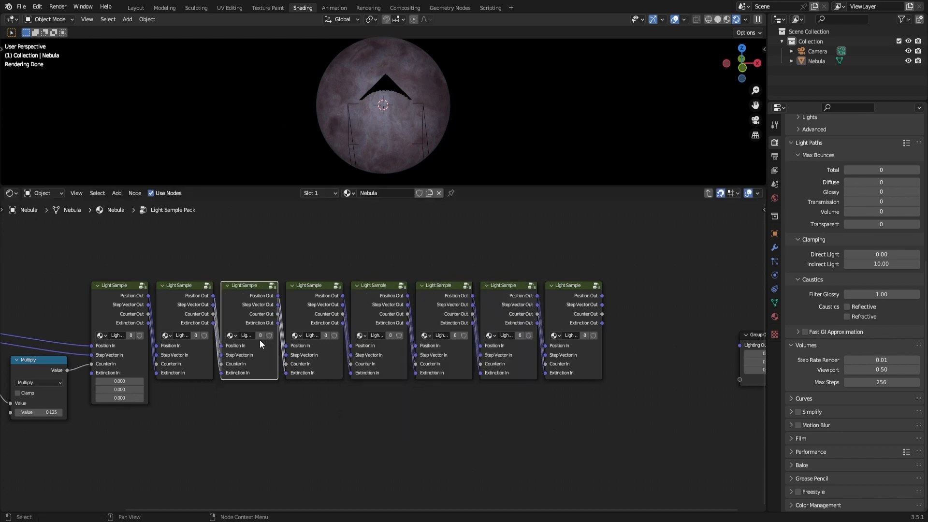
{"action": "key", "text": "a"}
{"action": "key", "text": "s"}
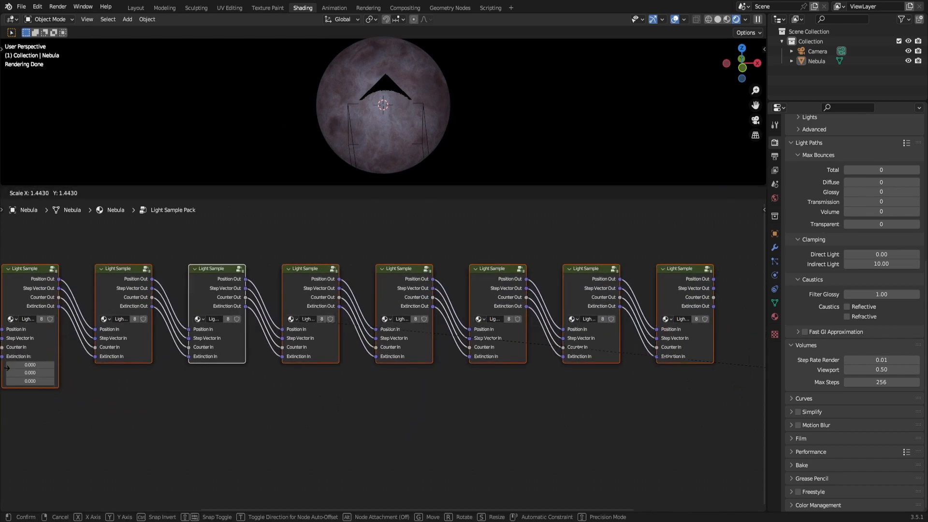
{"action": "right_click", "coordinate": [36, 355]}
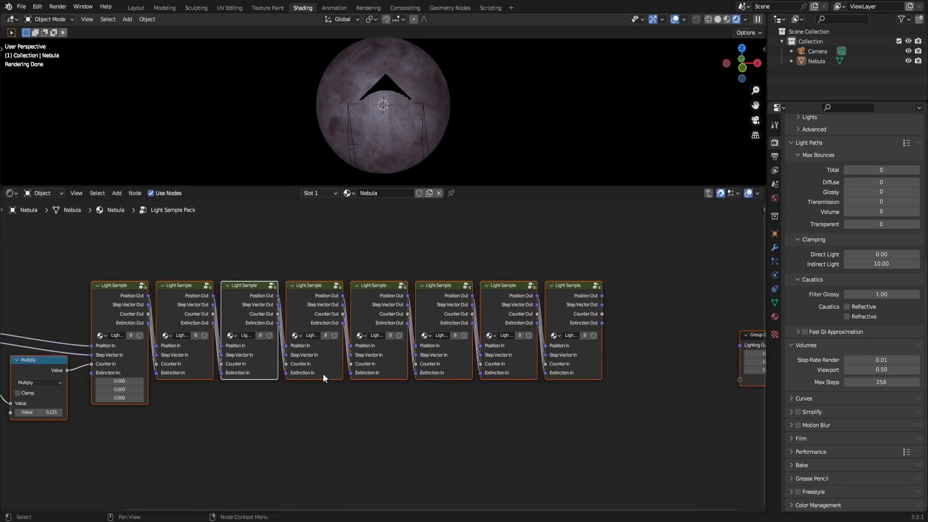
- Save the file and move the Group Output node farther away from the last Light Sample node
{"action": "left_click", "coordinate": [364, 407]}
{"action": "key", "text": "ctrl+s"}
{"action": "scroll", "coordinate": [480, 398], "scroll_direction": "down", "scroll_amount": 3}
{"action": "middle_click_drag", "start_coordinate": [735, 425], "coordinate": [440, 406]}
{"action": "left_click_drag", "start_coordinate": [549, 411], "coordinate": [432, 301]}
{"action": "key", "text": "g"}
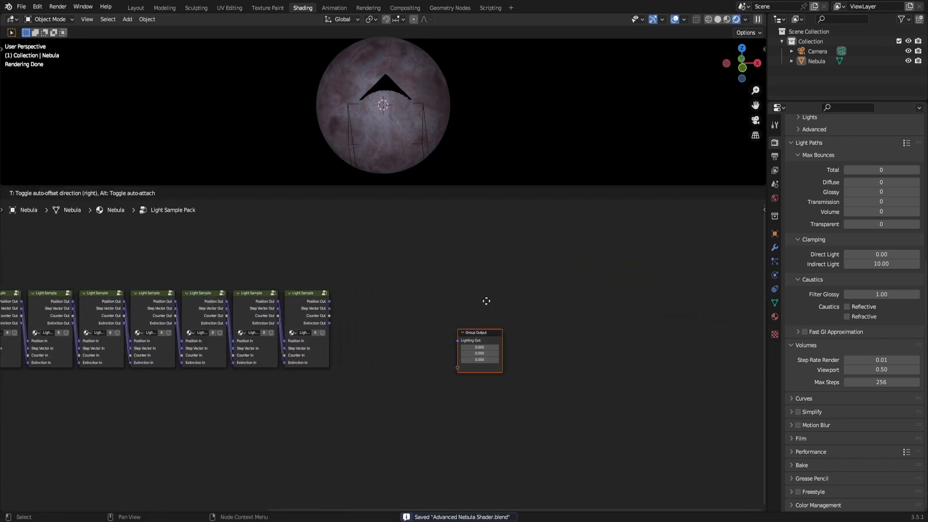
{"action": "right_click", "coordinate": [482, 305]}
{"action": "scroll", "coordinate": [479, 308], "scroll_direction": "up", "scroll_amount": 2}
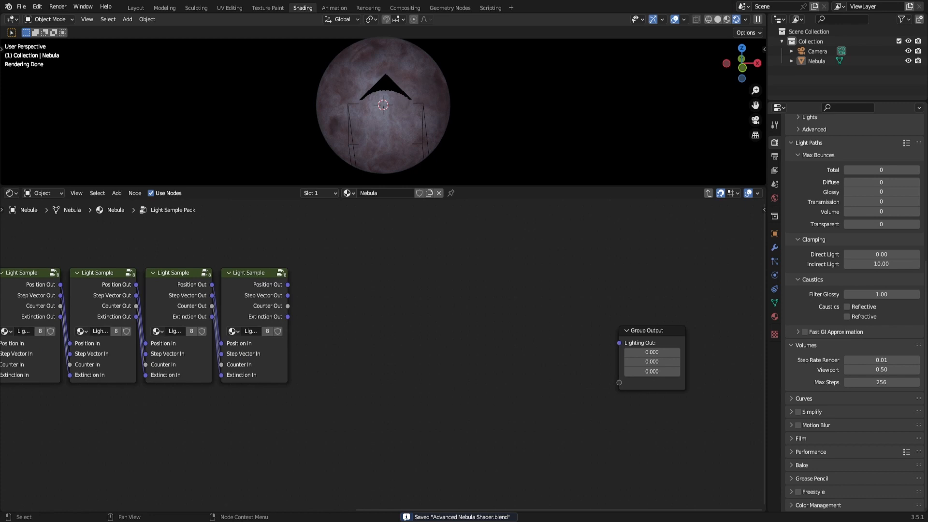
- Add a Vector Math node set to Add after the last Light Sample and connect Extinction Out to its first Vector input
{"action": "scroll", "coordinate": [353, 326], "scroll_direction": "up", "scroll_amount": 2}
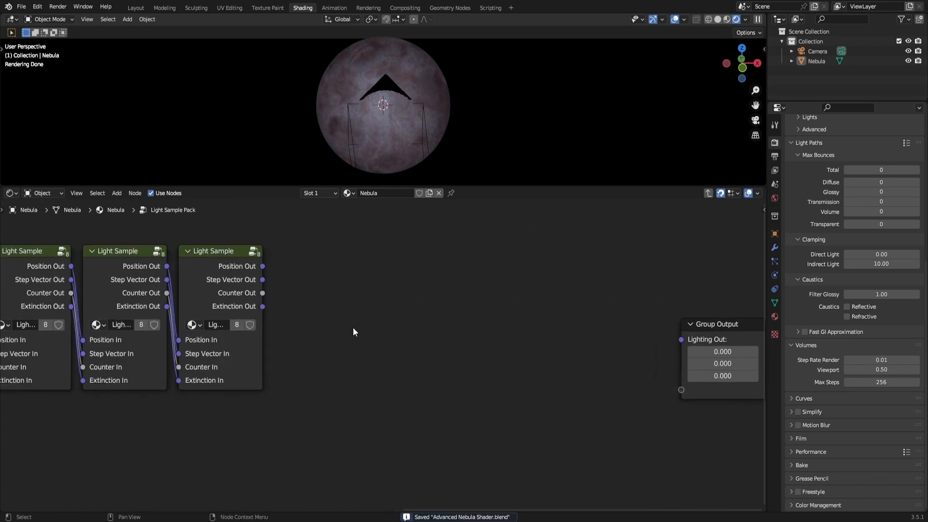
{"action": "key", "text": "shift+a"}
{"action": "type", "text": "vector add"}
{"action": "key", "text": "Return"}
{"action": "left_click", "coordinate": [360, 321]}
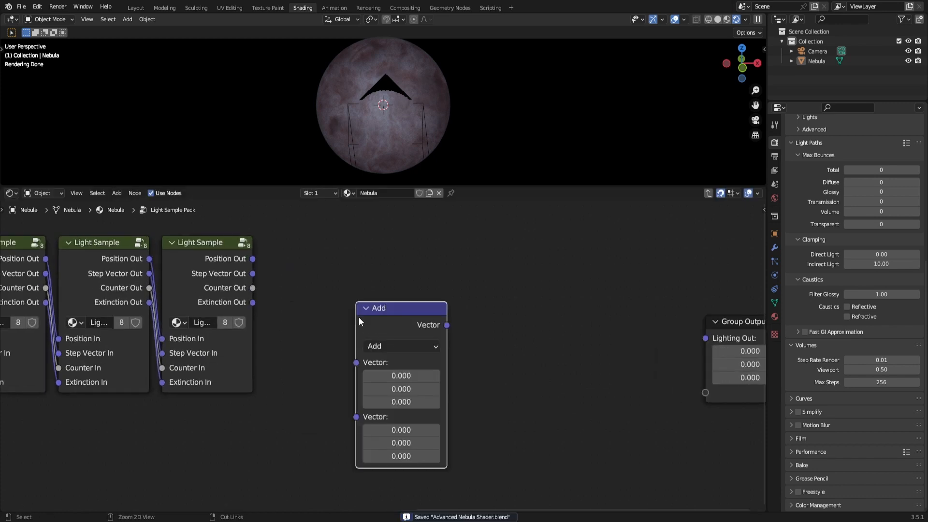
{"action": "left_click_drag", "start_coordinate": [253, 303], "coordinate": [356, 363]}
{"action": "middle_click_drag", "start_coordinate": [356, 363], "coordinate": [426, 352]}
{"action": "left_click_drag", "start_coordinate": [463, 310], "coordinate": [424, 297]}
{"action": "middle_click_drag", "start_coordinate": [397, 356], "coordinate": [449, 344]}
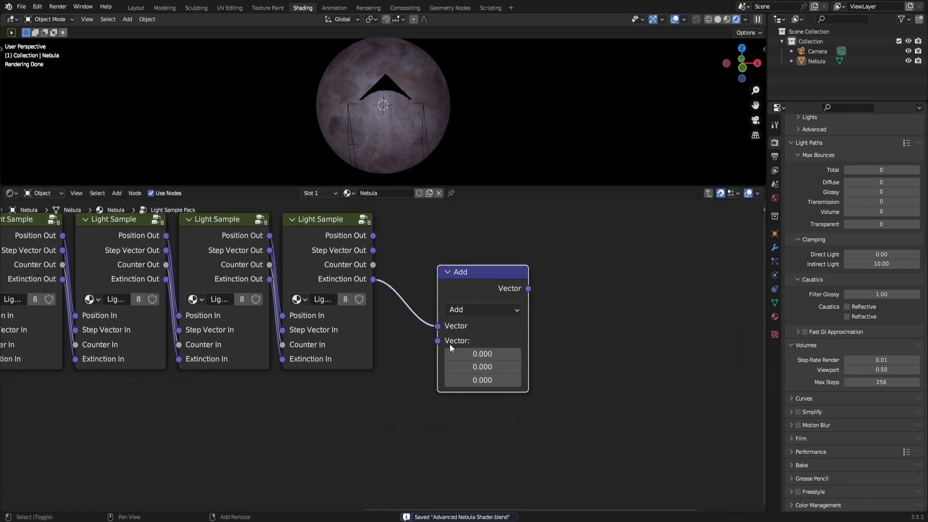
- Add a Value node beneath the last Light Sample node and set it to 1
{"action": "key", "text": "shift+a"}
{"action": "left_click", "coordinate": [449, 344]}
{"action": "type", "text": "val"}
{"action": "key", "text": "Return"}
{"action": "left_click", "coordinate": [284, 390]}
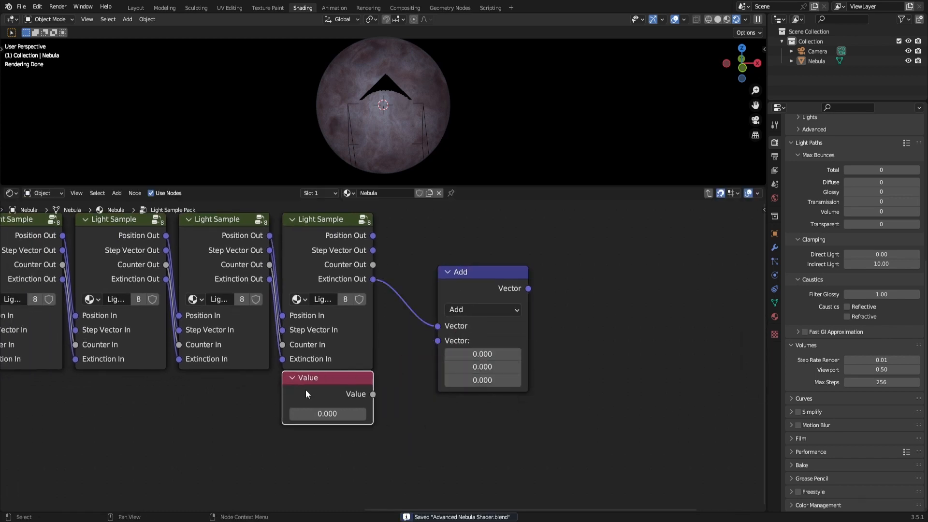
{"action": "double_click", "coordinate": [335, 413]}
{"action": "type", "text": "1"}
{"action": "key", "text": "Return"}
{"action": "left_click_drag", "start_coordinate": [336, 388], "coordinate": [337, 402]}
- Turn the Value node into a node group named Extinction Coefficient and save the file
{"action": "key", "text": "ctrl+g"}
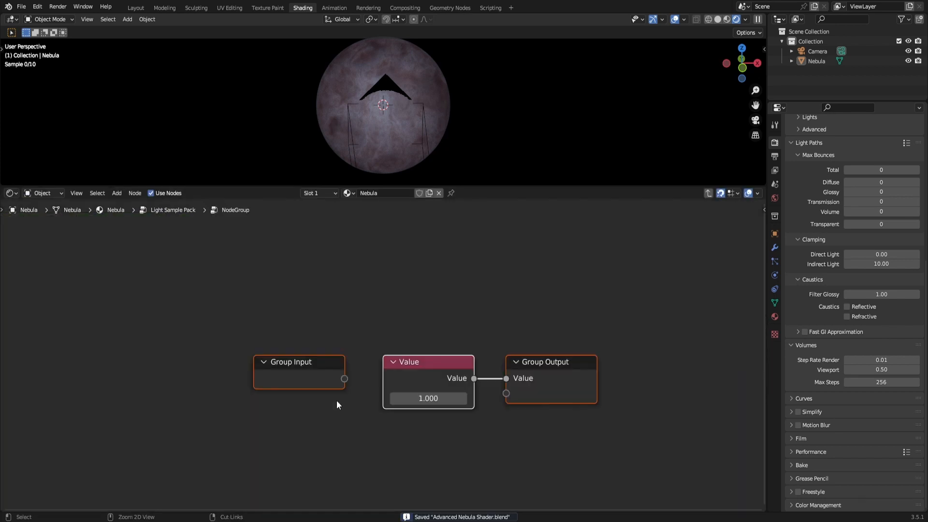
{"action": "key", "text": "Tab"}
{"action": "double_click", "coordinate": [345, 427]}
{"action": "type", "text": "Ex"}
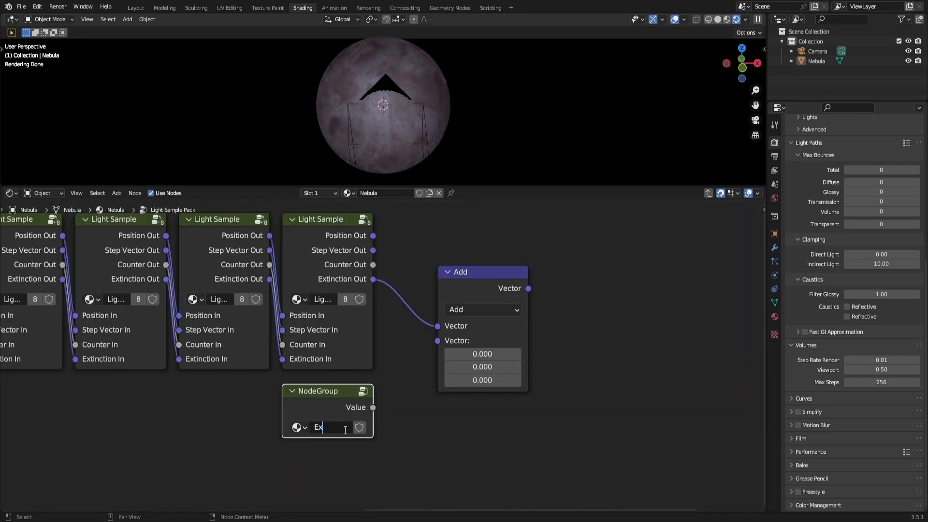
{"action": "type", "text": "tinction Coefficient"}
{"action": "key", "text": "Return"}
{"action": "left_click", "coordinate": [379, 425]}
{"action": "key", "text": "ctrl+s"}
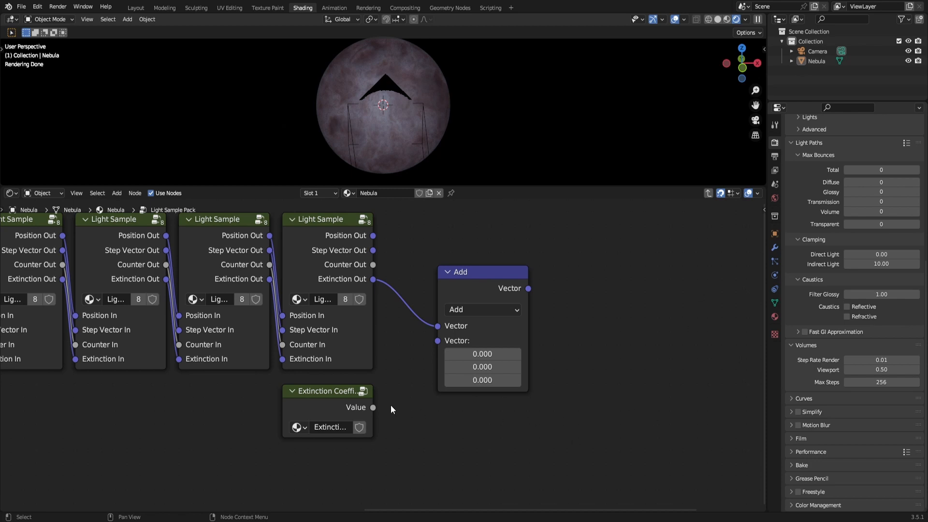
- Connect Extinction Coefficient's Value to the Add node's second Vector, move Add closer to the Light Sample chain, and save
{"action": "left_click_drag", "start_coordinate": [373, 408], "coordinate": [438, 340]}
{"action": "left_click_drag", "start_coordinate": [503, 288], "coordinate": [451, 288]}
{"action": "scroll", "coordinate": [573, 363], "scroll_direction": "down", "scroll_amount": 3}
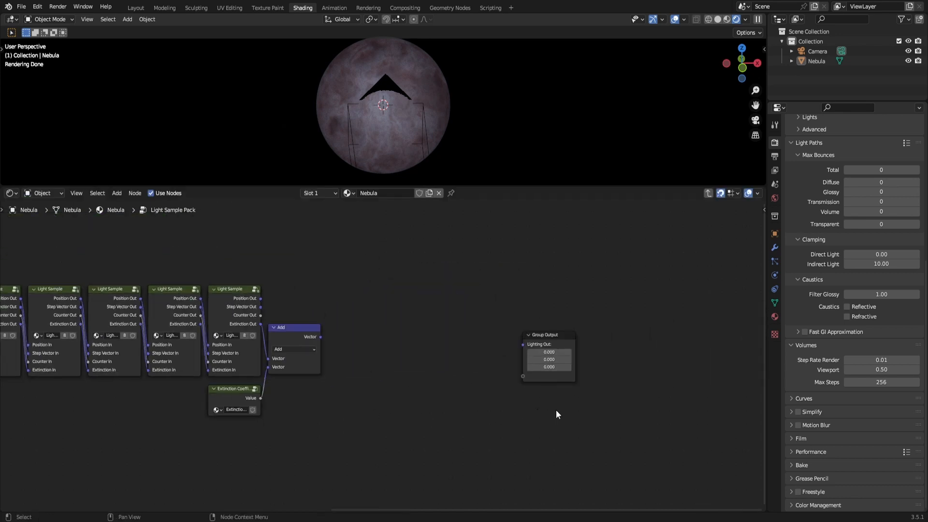
{"action": "key", "text": "ctrl+s"}
- Reposition the Group Output node to line up with the Add node, leaving room between them, and save the file
{"action": "left_click_drag", "start_coordinate": [618, 423], "coordinate": [537, 323]}
{"action": "middle_click_drag", "start_coordinate": [487, 400], "coordinate": [439, 413]}
{"action": "key", "text": "g"}
{"action": "left_click", "coordinate": [474, 397]}
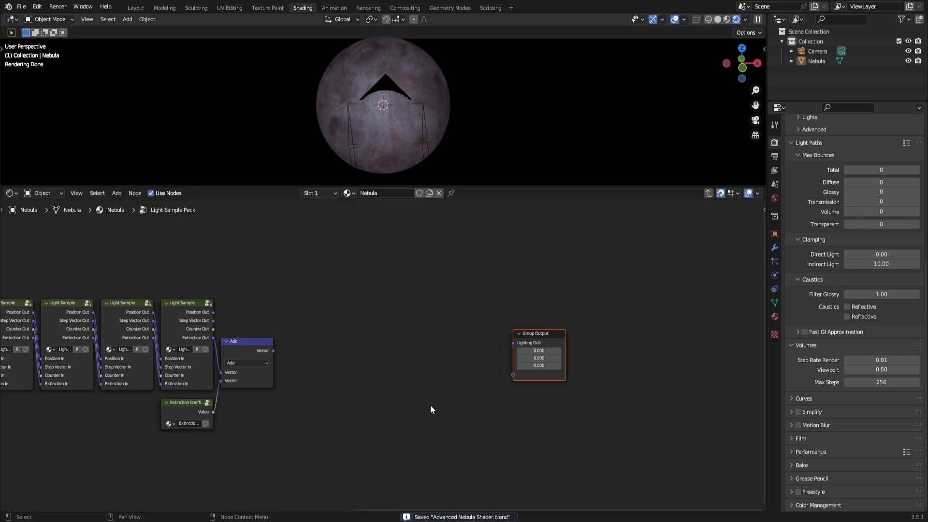
{"action": "left_click_drag", "start_coordinate": [603, 427], "coordinate": [528, 352]}
{"action": "key", "text": "g"}
{"action": "left_click", "coordinate": [498, 360]}
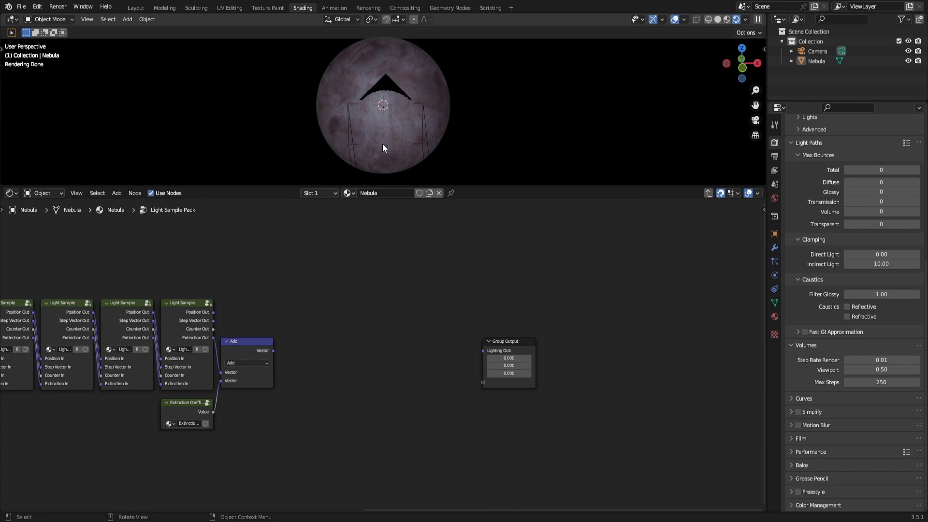
{"action": "scroll", "coordinate": [368, 340], "scroll_direction": "up", "scroll_amount": 1}
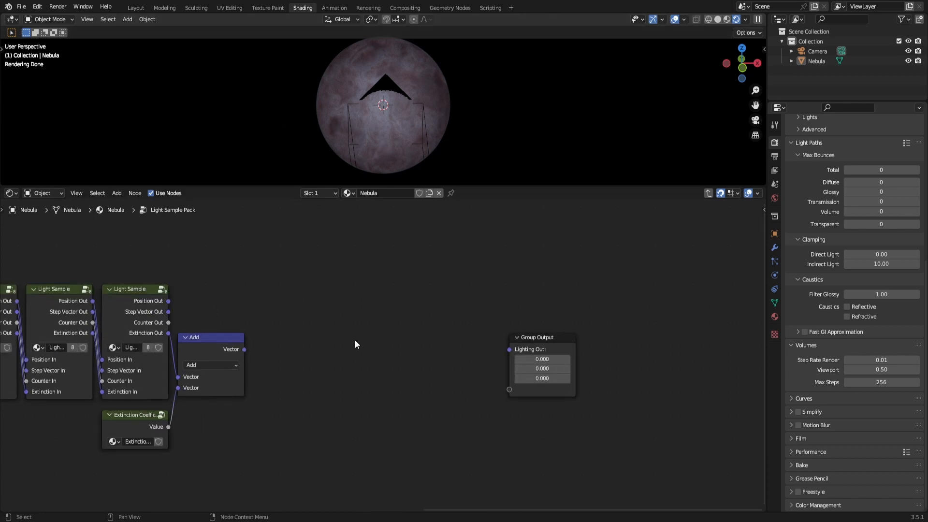
{"action": "key", "text": "ctrl+s"}
- Add a Separate XYZ node beside the Add node and connect Add's Vector output to it
{"action": "scroll", "coordinate": [242, 381], "scroll_direction": "up", "scroll_amount": 3}
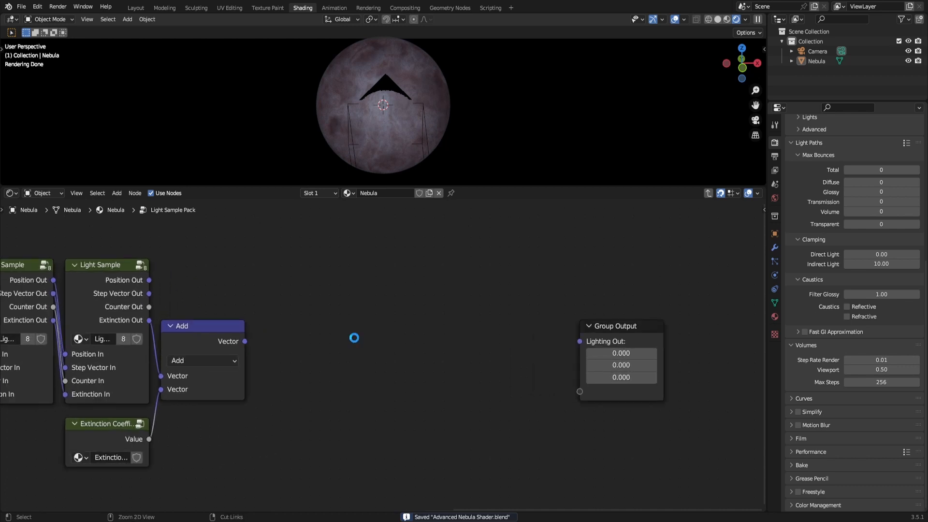
{"action": "key", "text": "shift+a"}
{"action": "type", "text": "ssepr"}
{"action": "key", "text": "Return"}
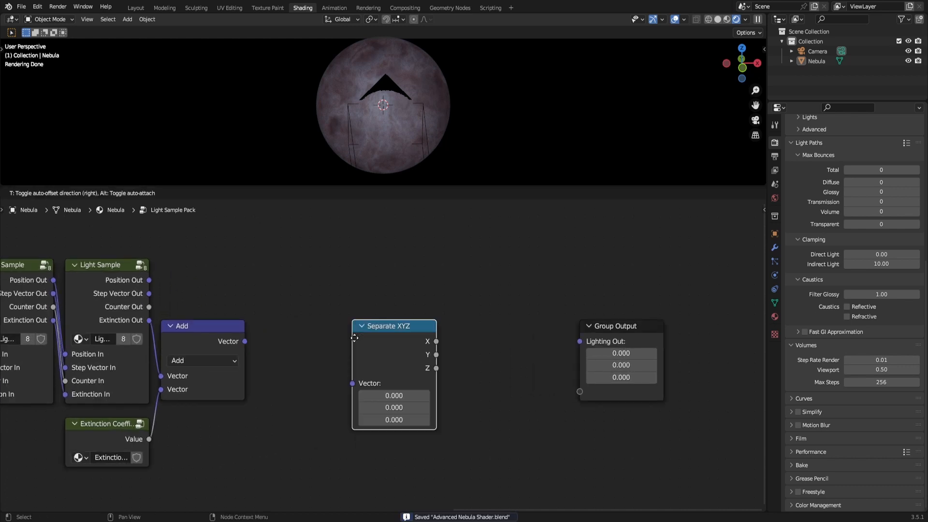
{"action": "left_click", "coordinate": [261, 339]}
{"action": "left_click_drag", "start_coordinate": [245, 342], "coordinate": [257, 384]}
- Add a Combine XYZ node, link Separate XYZ's X, Y and Z to it, and connect its Vector to Lighting Out
{"action": "key", "text": "shift+a"}
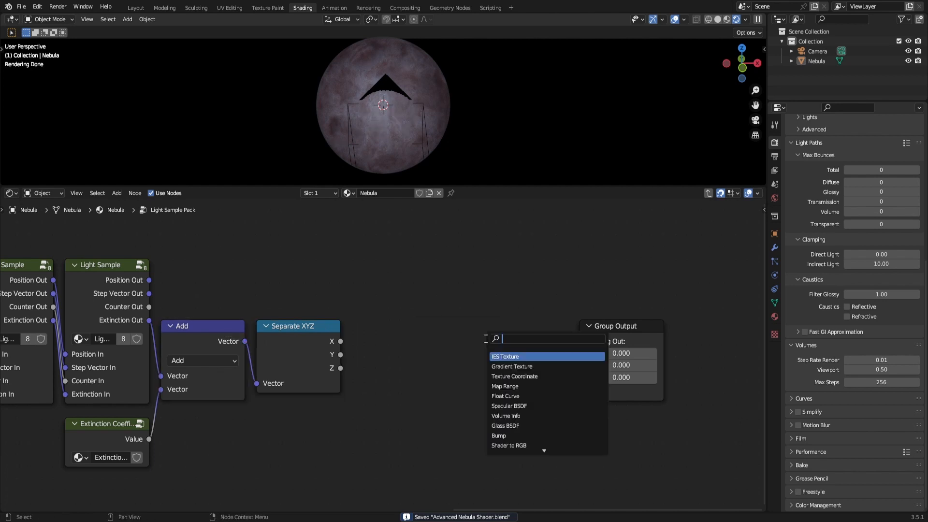
{"action": "type", "text": "combi"}
{"action": "key", "text": "Return"}
{"action": "left_click", "coordinate": [461, 329]}
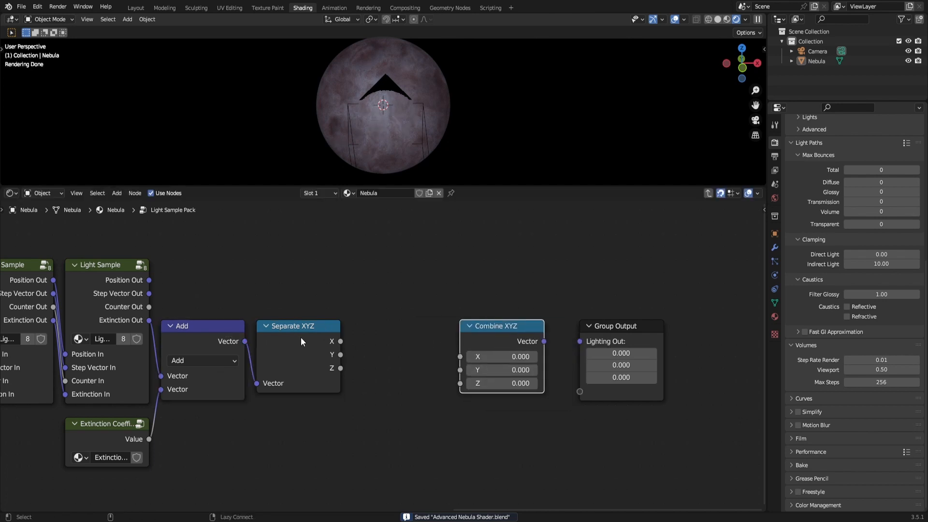
{"action": "left_click", "coordinate": [301, 337], "text": "shift"}
{"action": "key", "text": "f"}
{"action": "key", "text": "f"}
{"action": "key", "text": "f"}
{"action": "left_click", "coordinate": [434, 310]}
{"action": "left_click_drag", "start_coordinate": [545, 341], "coordinate": [579, 341]}
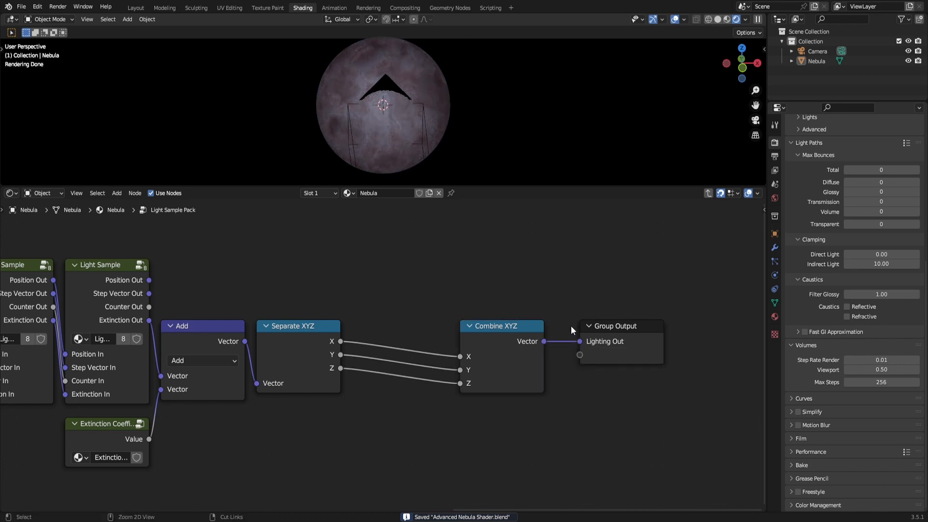
- Add a Math node below the Separate XYZ to Combine XYZ links and set its operation to Power
{"action": "middle_click_drag", "start_coordinate": [564, 347], "coordinate": [544, 336]}
{"action": "key", "text": "shift+a"}
{"action": "type", "text": "math"}
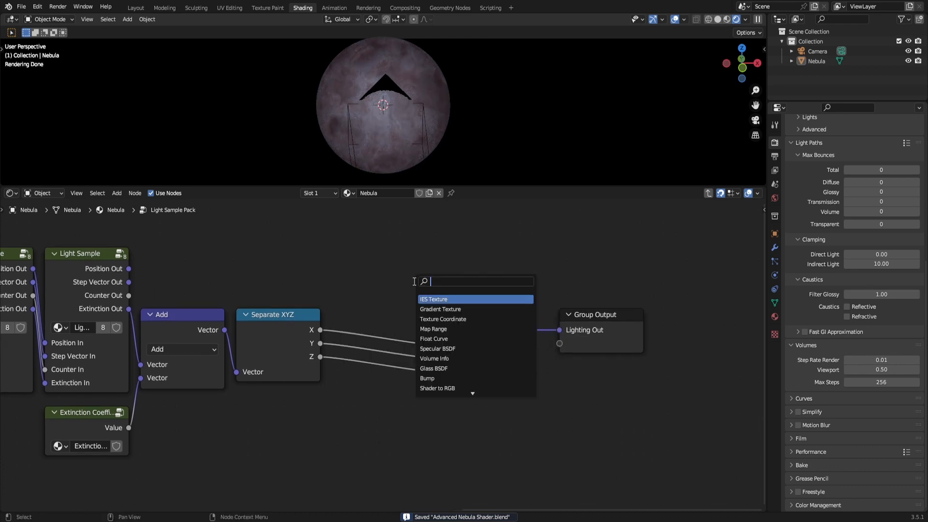
{"action": "key", "text": "Return"}
{"action": "left_click", "coordinate": [413, 412]}
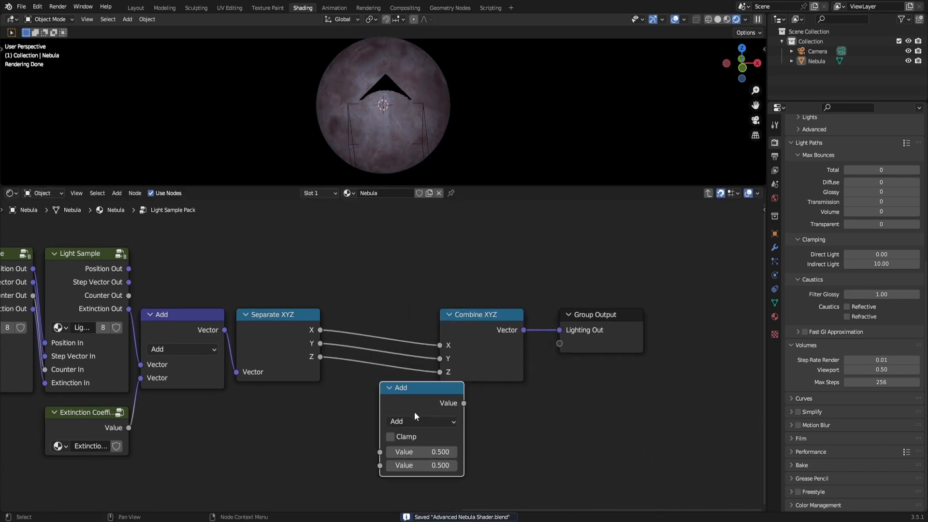
{"action": "left_click", "coordinate": [414, 412]}
{"action": "left_click", "coordinate": [416, 333]}
- Insert the Power node into the X link with X feeding Exponent, place it above the other links, and save
{"action": "left_click_drag", "start_coordinate": [424, 415], "coordinate": [402, 292]}
{"action": "left_click_drag", "start_coordinate": [369, 355], "coordinate": [369, 368]}
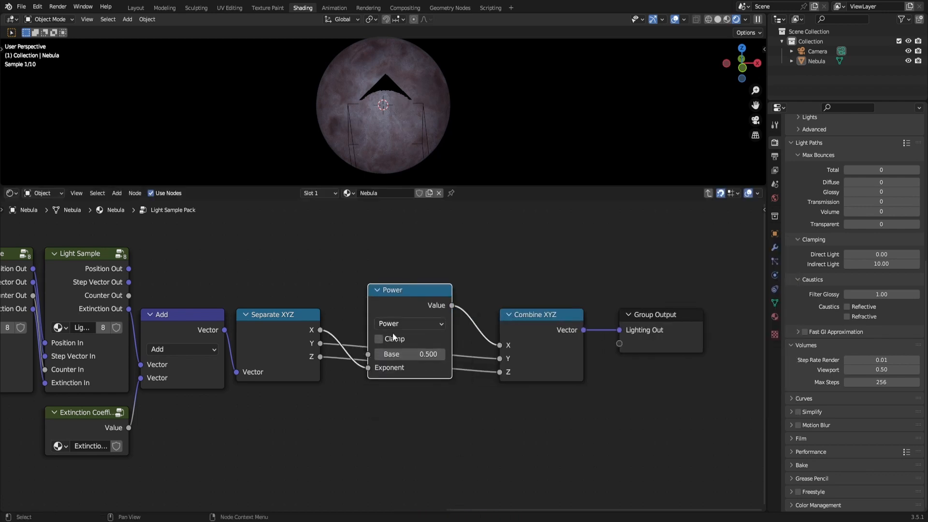
{"action": "left_click_drag", "start_coordinate": [395, 310], "coordinate": [420, 237]}
{"action": "left_click", "coordinate": [424, 329]}
{"action": "key", "text": "ctrl+s"}
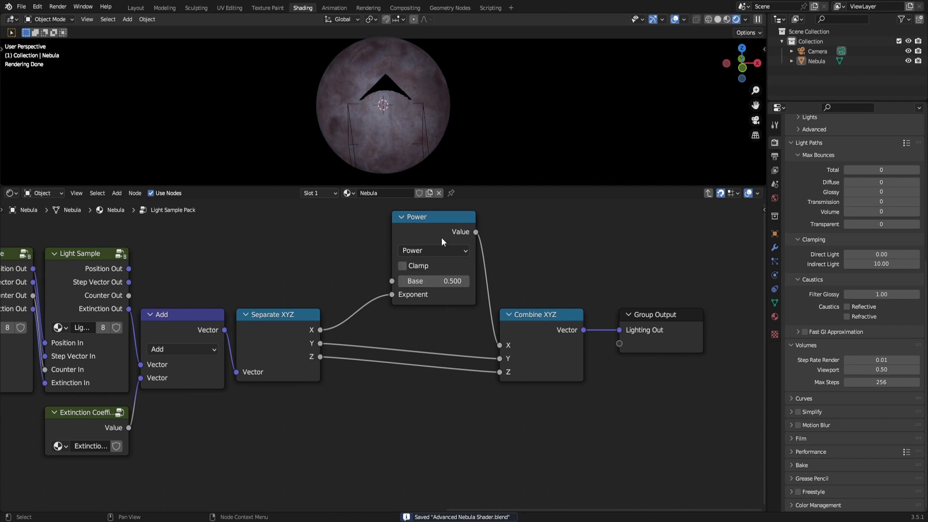
- Duplicate the Power node into the Y and Z links with each component feeding Exponent, and save the file
{"action": "key", "text": "shift+d"}
{"action": "left_click", "coordinate": [374, 400]}
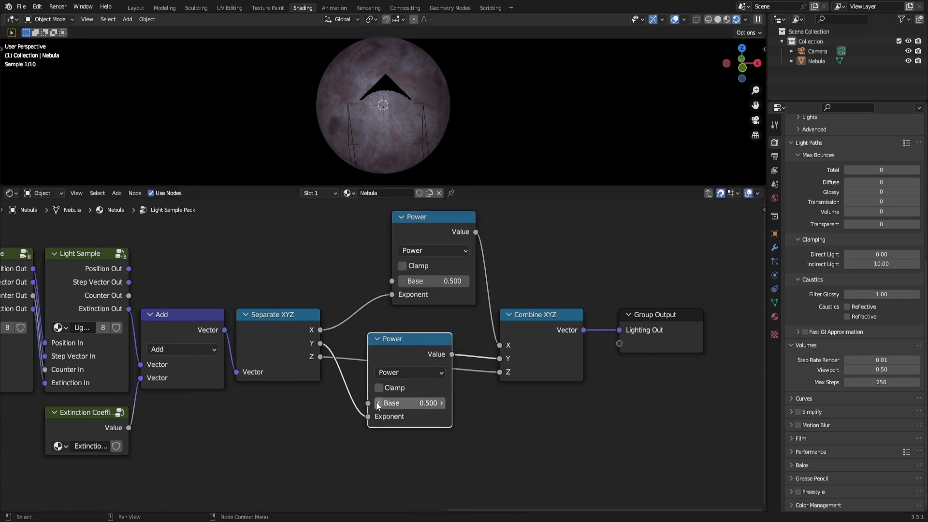
{"action": "key", "text": "shift+d"}
{"action": "left_click", "coordinate": [458, 388]}
{"action": "left_click_drag", "start_coordinate": [368, 439], "coordinate": [368, 453]}
{"action": "key", "text": "Home"}
{"action": "key", "text": "ctrl+s"}
- Leave the Light Sample Pack group and connect Geometry's Position to its Position In and Step Vector In
{"action": "key", "text": "Tab"}
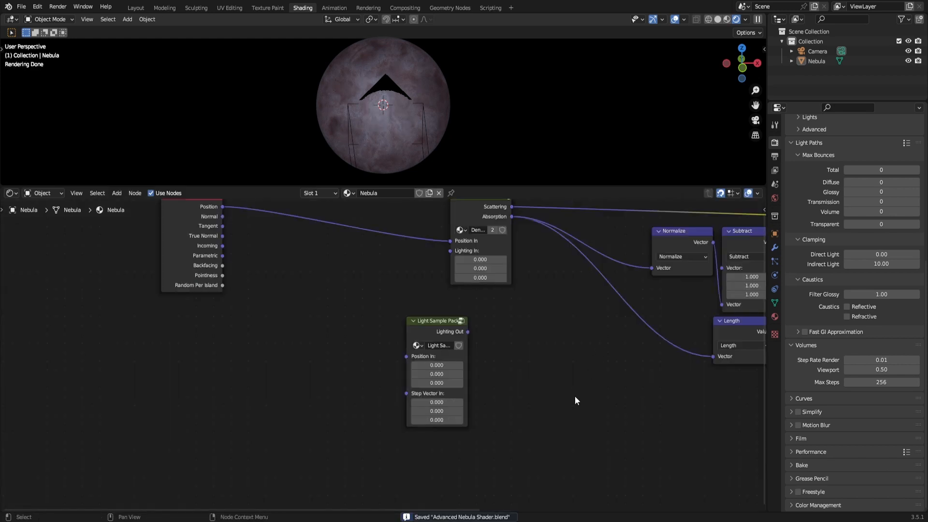
{"action": "key", "text": "Home"}
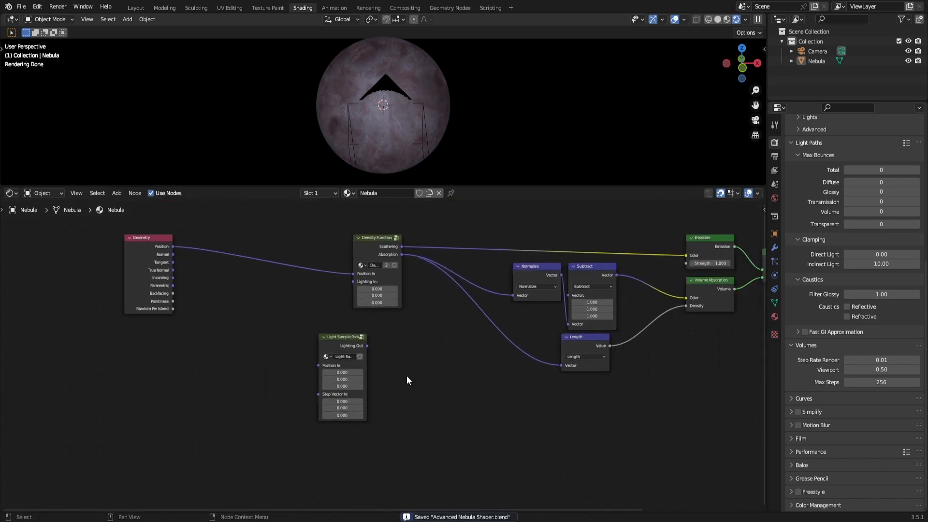
{"action": "scroll", "coordinate": [407, 375], "scroll_direction": "up", "scroll_amount": 2}
{"action": "scroll", "coordinate": [425, 372], "scroll_direction": "down", "scroll_amount": 1}
{"action": "left_click_drag", "start_coordinate": [215, 253], "coordinate": [385, 392]}
{"action": "left_click_drag", "start_coordinate": [217, 253], "coordinate": [385, 400]}
{"action": "scroll", "coordinate": [349, 408], "scroll_direction": "up", "scroll_amount": 2}
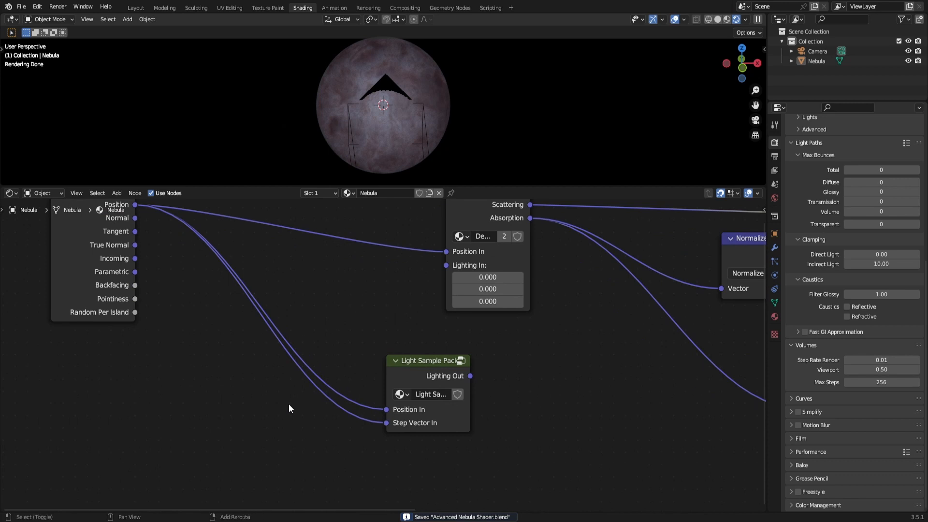
- Add a Vector Math node below the Position links and set its operation to Scale
{"action": "key", "text": "shift+a"}
{"action": "left_click", "coordinate": [288, 404]}
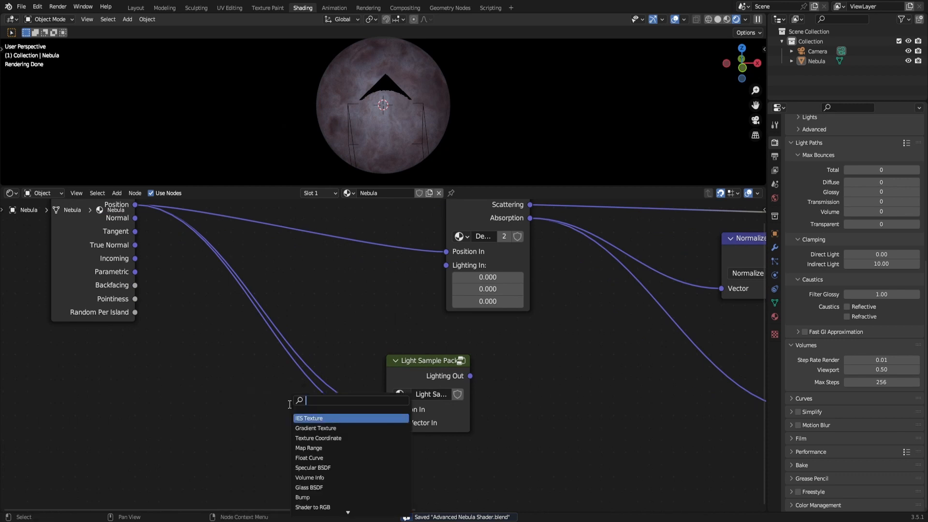
{"action": "type", "text": "vec"}
{"action": "key", "text": "Return"}
{"action": "left_click", "coordinate": [204, 411]}
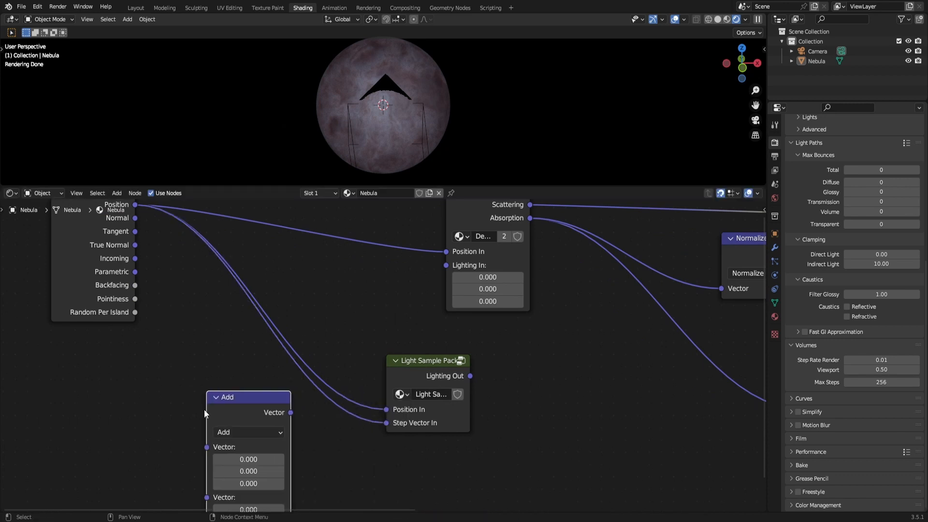
{"action": "left_click", "coordinate": [242, 431]}
{"action": "left_click", "coordinate": [236, 235]}
- Insert the Scale node into the link to Light Sample Pack's Step Vector In and set its scale to -1
{"action": "left_click_drag", "start_coordinate": [254, 397], "coordinate": [289, 398]}
{"action": "middle_click_drag", "start_coordinate": [300, 379], "coordinate": [339, 308]}
{"action": "left_click", "coordinate": [325, 388]}
{"action": "type", "text": "-1"}
{"action": "key", "text": "Return"}
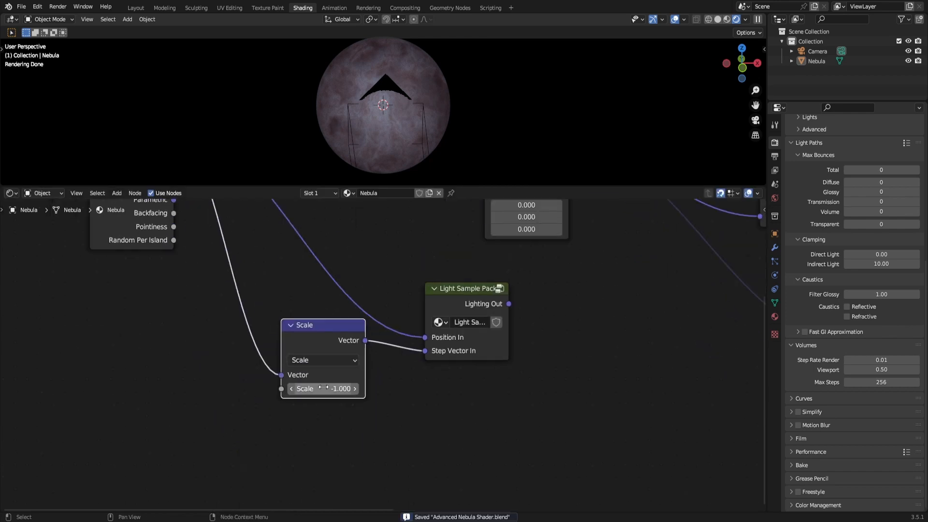
- Save the file and connect Light Sample Pack's Lighting Out to the Density Function's Lighting In
{"action": "left_click", "coordinate": [434, 387]}
{"action": "scroll", "coordinate": [502, 338], "scroll_direction": "down", "scroll_amount": 6}
{"action": "middle_click_drag", "start_coordinate": [555, 310], "coordinate": [444, 391]}
{"action": "scroll", "coordinate": [435, 395], "scroll_direction": "up", "scroll_amount": 3}
{"action": "key", "text": "ctrl+s"}
{"action": "left_click_drag", "start_coordinate": [383, 398], "coordinate": [367, 311]}
{"action": "scroll", "coordinate": [330, 402], "scroll_direction": "down", "scroll_amount": 2}
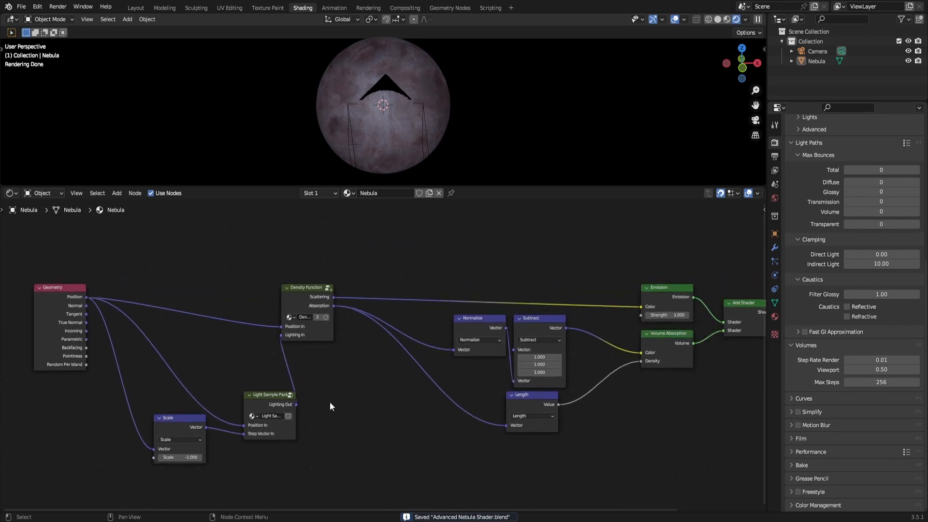
- Duplicate a vector node as Multiply, insert it between Scattering and Emission Color, and connect Lighting Out to its second Vector
{"action": "left_click", "coordinate": [475, 329]}
{"action": "key", "text": "shift+d"}
{"action": "left_click", "coordinate": [357, 420]}
{"action": "left_click", "coordinate": [365, 430]}
{"action": "left_click", "coordinate": [365, 406]}
{"action": "left_click_drag", "start_coordinate": [368, 419], "coordinate": [488, 221]}
{"action": "left_click_drag", "start_coordinate": [296, 404], "coordinate": [471, 257]}
{"action": "scroll", "coordinate": [517, 380], "scroll_direction": "down", "scroll_amount": 1}
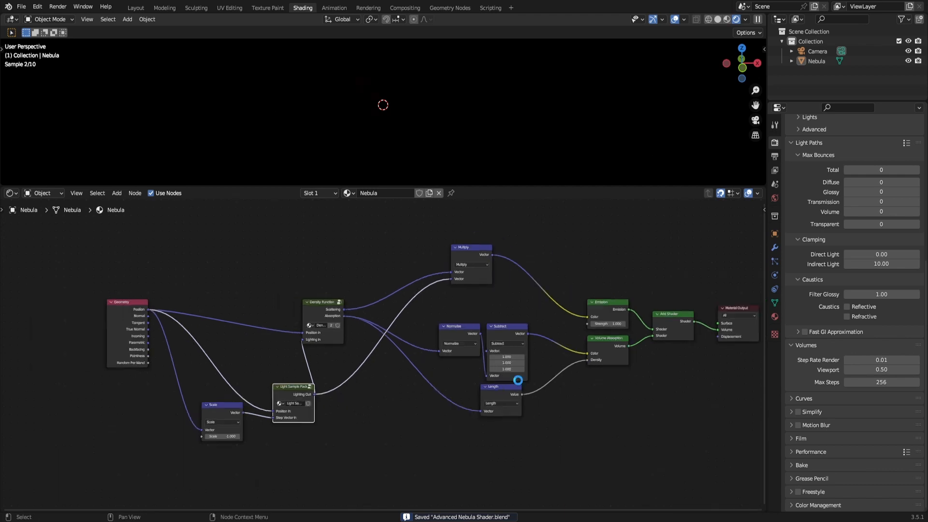
- Switch the viewport to Solid shading and back to Rendered, and select the Nebula sphere
{"action": "left_click", "coordinate": [718, 19]}
{"action": "middle_click_drag", "start_coordinate": [464, 375], "coordinate": [323, 411]}
{"action": "left_click", "coordinate": [748, 19]}
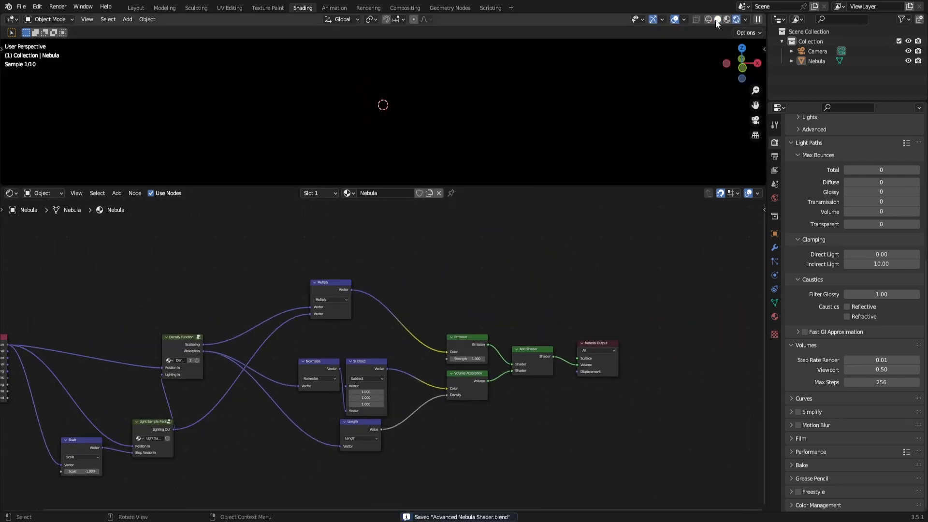
{"action": "left_click", "coordinate": [406, 100]}
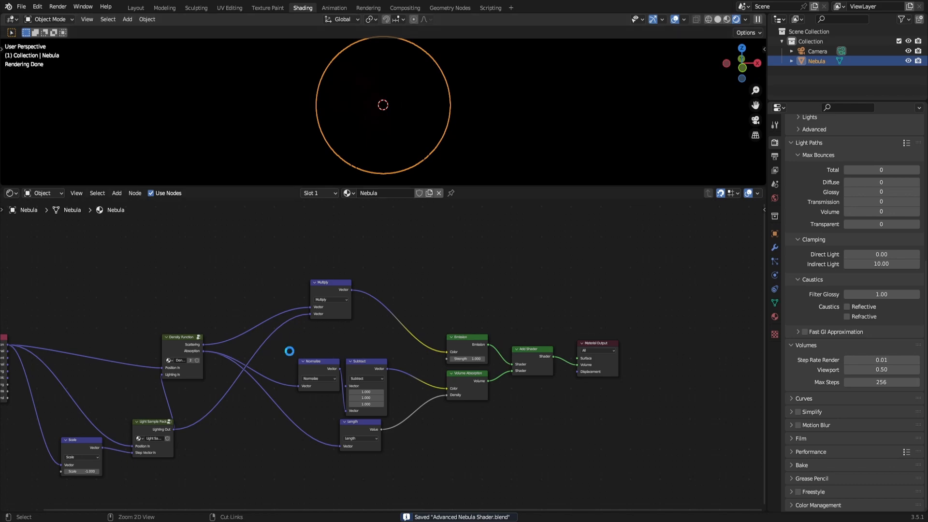
- Open the Density Function group for editing and save the file
{"action": "middle_click_drag", "start_coordinate": [289, 351], "coordinate": [406, 343]}
{"action": "left_click", "coordinate": [333, 315]}
{"action": "key", "text": "Tab"}
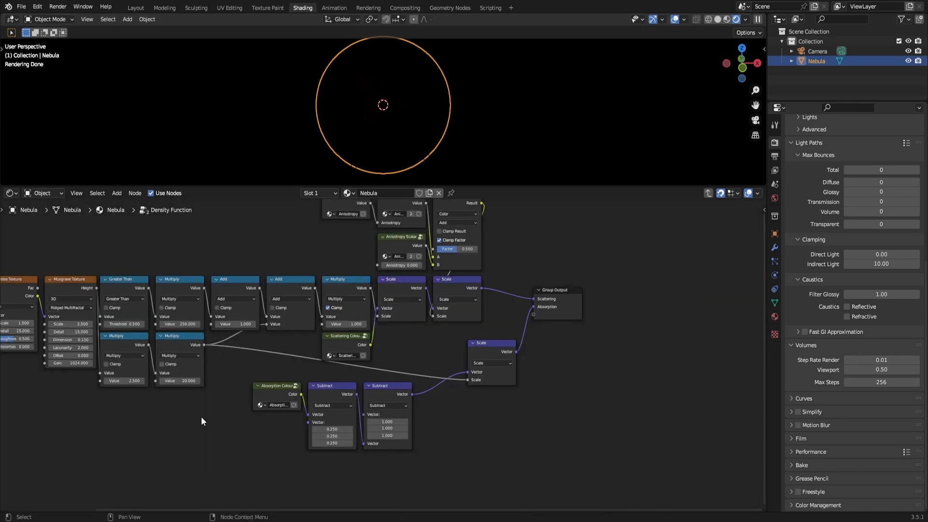
{"action": "key", "text": "ctrl+s"}
{"action": "middle_click_drag", "start_coordinate": [201, 416], "coordinate": [389, 441]}
{"action": "scroll", "coordinate": [389, 441], "scroll_direction": "up", "scroll_amount": 3}
- Try lower values in the two Multiply nodes below the Greater Than row, and save
{"action": "left_click_drag", "start_coordinate": [360, 395], "coordinate": [227, 396]}
{"action": "right_click", "coordinate": [370, 396]}
{"action": "right_click", "coordinate": [304, 396]}
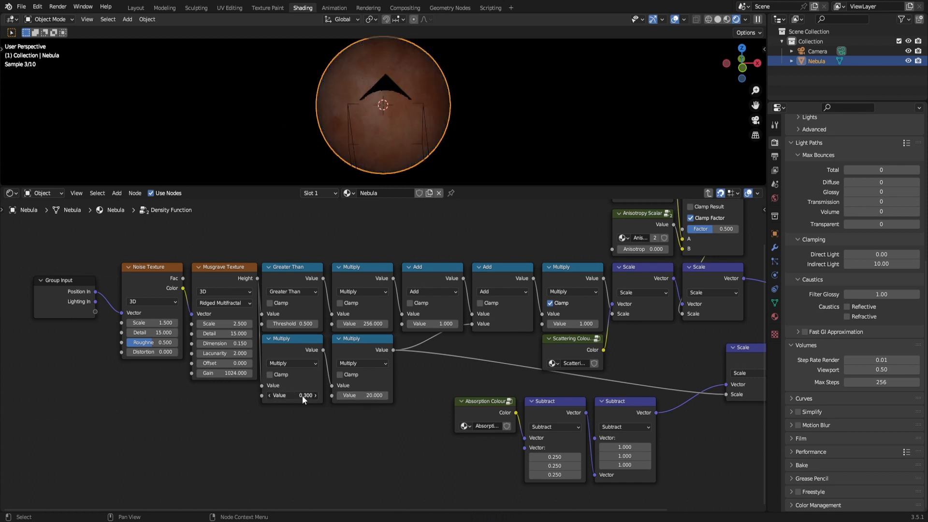
{"action": "middle_click_drag", "start_coordinate": [443, 403], "coordinate": [378, 434]}
{"action": "key", "text": "ctrl+s"}
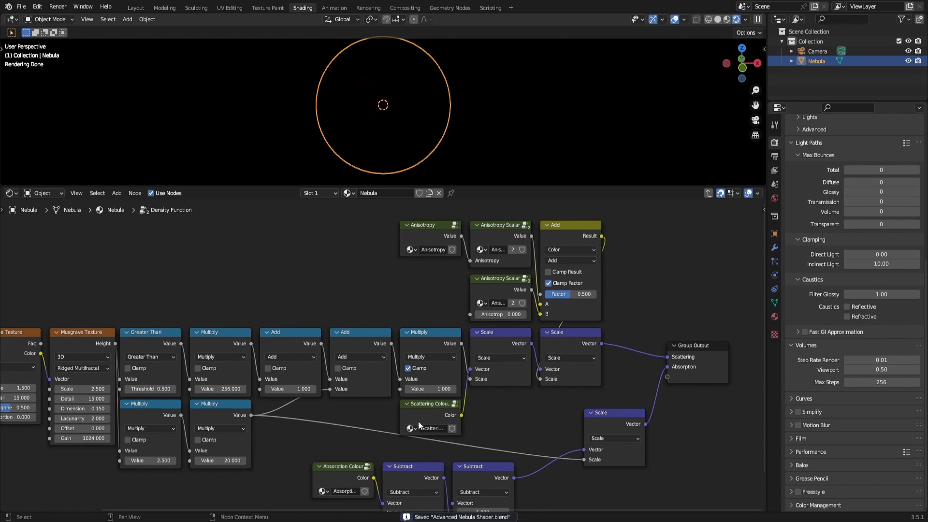
- Connect Group Input's Lighting In to the Factor of the Add color node beside the Anisotropy Scalar groups, and save
{"action": "key", "text": "Home"}
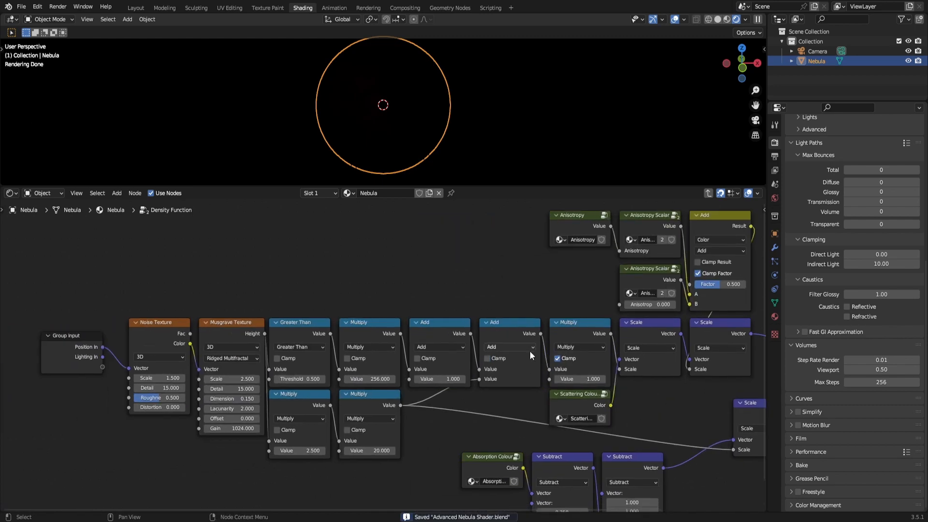
{"action": "left_click_drag", "start_coordinate": [174, 357], "coordinate": [607, 302]}
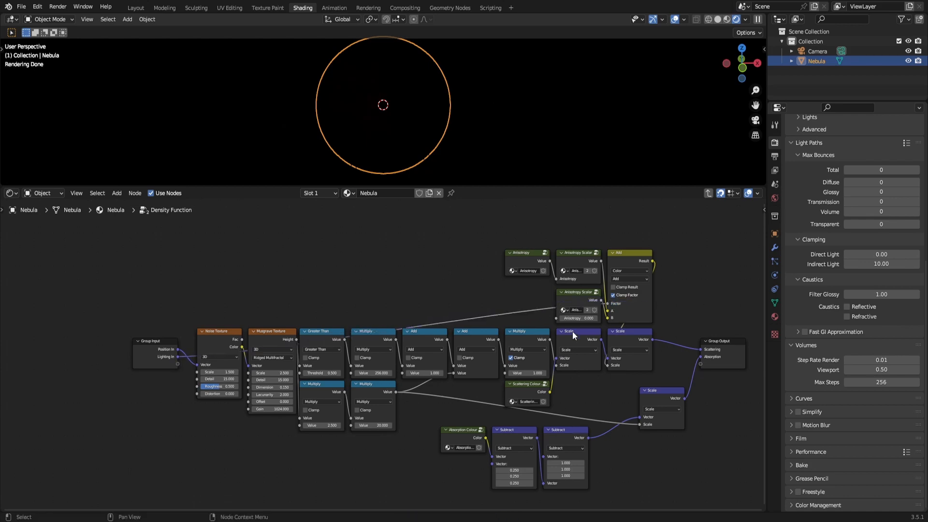
{"action": "scroll", "coordinate": [572, 332], "scroll_direction": "up", "scroll_amount": 2}
{"action": "key", "text": "ctrl+s"}
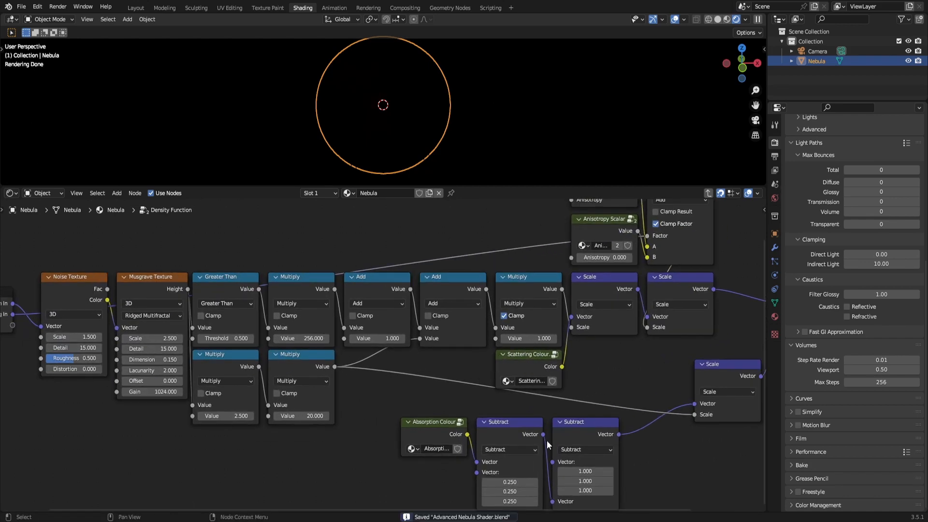
- Set the RGB color inside the Absorption Colour group to blue and return to the Density Function group
{"action": "left_click", "coordinate": [422, 428]}
{"action": "key", "text": "Tab"}
{"action": "left_click_drag", "start_coordinate": [404, 358], "coordinate": [413, 341]}
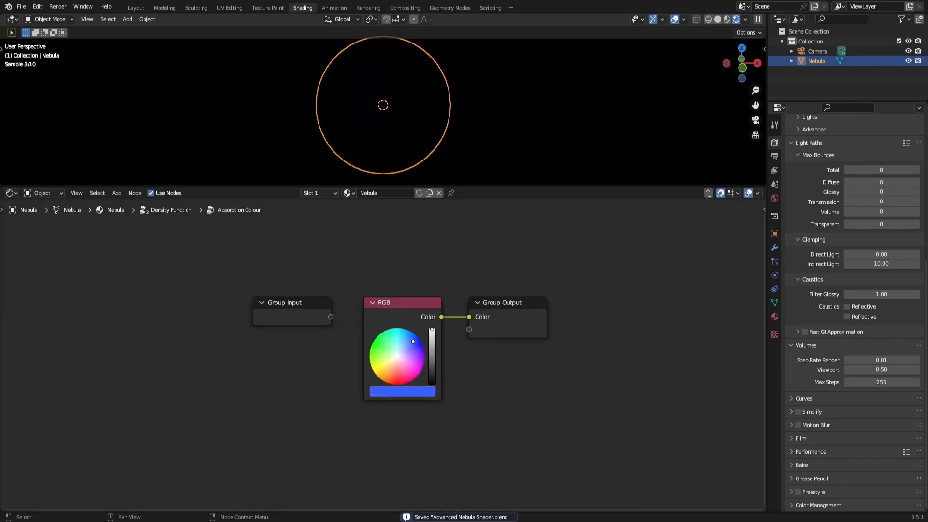
{"action": "key", "text": "Tab"}
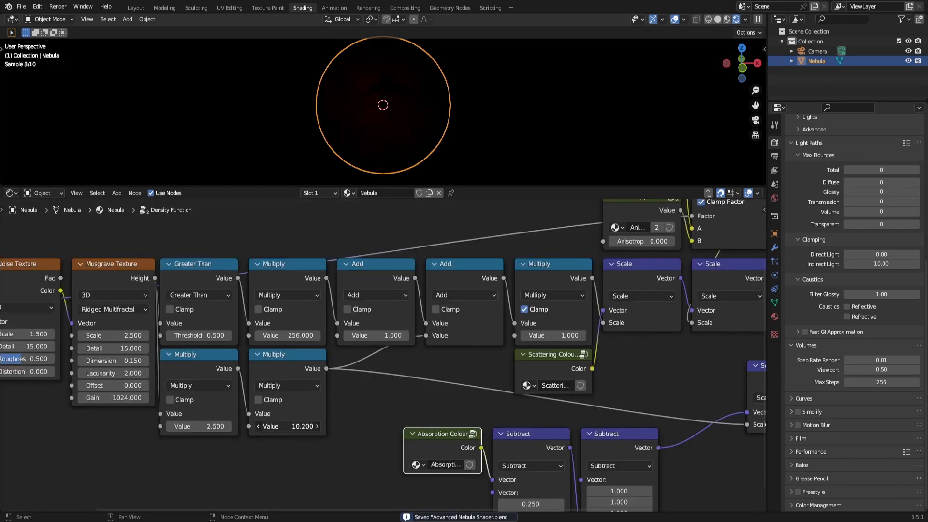
- Try lowering the value of the second Multiply node that feeds the absorption Scale
{"action": "left_click_drag", "start_coordinate": [288, 426], "coordinate": [276, 426]}
{"action": "right_click", "coordinate": [288, 426]}
{"action": "scroll", "coordinate": [435, 358], "scroll_direction": "down", "scroll_amount": 4}
{"action": "middle_click_drag", "start_coordinate": [596, 374], "coordinate": [426, 378]}
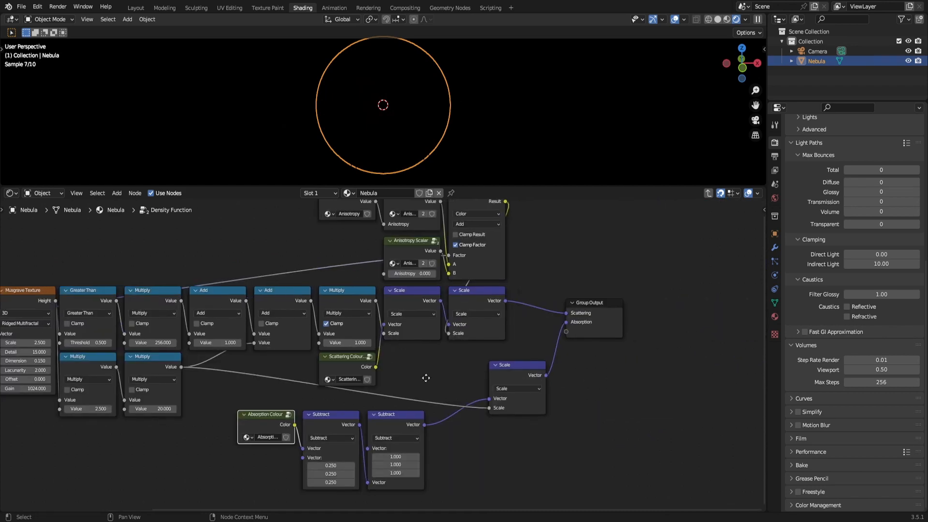
- Leave the Density Function, save, then open Light Sample Pack and stack its three Power nodes in an evenly spaced column
{"action": "key", "text": "Tab"}
{"action": "key", "text": "ctrl+s"}
{"action": "left_click", "coordinate": [283, 428]}
{"action": "key", "text": "Tab"}
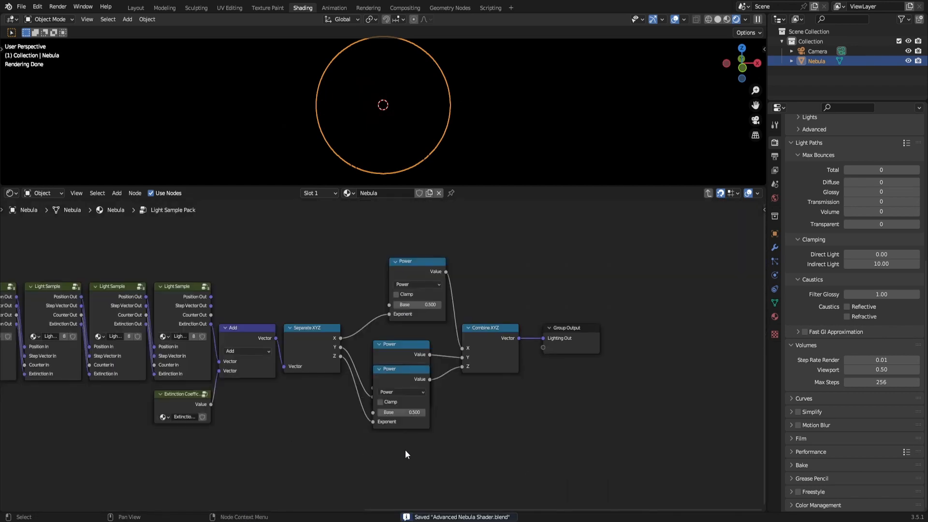
{"action": "left_click_drag", "start_coordinate": [405, 381], "coordinate": [405, 439]}
{"action": "mouse_move", "coordinate": [405, 351]}
{"action": "left_mouse_down"}
{"action": "mouse_move", "coordinate": [405, 367]}
{"action": "mouse_move", "coordinate": [405, 358]}
{"action": "left_mouse_up"}
{"action": "left_click_drag", "start_coordinate": [424, 273], "coordinate": [400, 281]}
- Check the contents of the Extinction Coefficient group and return to Light Sample Pack
{"action": "left_click", "coordinate": [185, 401]}
{"action": "key", "text": "Tab"}
{"action": "key", "text": "Tab"}
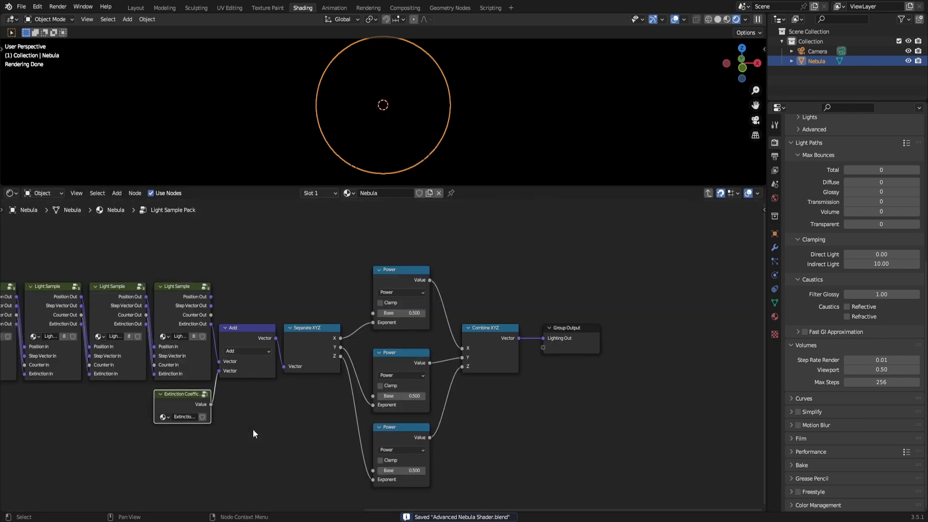
- Examine the links through the chain of Light Sample nodes, from Group Input to the final Add node, and save
{"action": "left_click", "coordinate": [253, 429]}
{"action": "middle_click_drag", "start_coordinate": [223, 446], "coordinate": [453, 409]}
{"action": "scroll", "coordinate": [453, 409], "scroll_direction": "down", "scroll_amount": 4}
{"action": "middle_click_drag", "start_coordinate": [252, 424], "coordinate": [471, 409]}
{"action": "scroll", "coordinate": [472, 408], "scroll_direction": "up", "scroll_amount": 3}
{"action": "scroll", "coordinate": [472, 408], "scroll_direction": "up", "scroll_amount": 2}
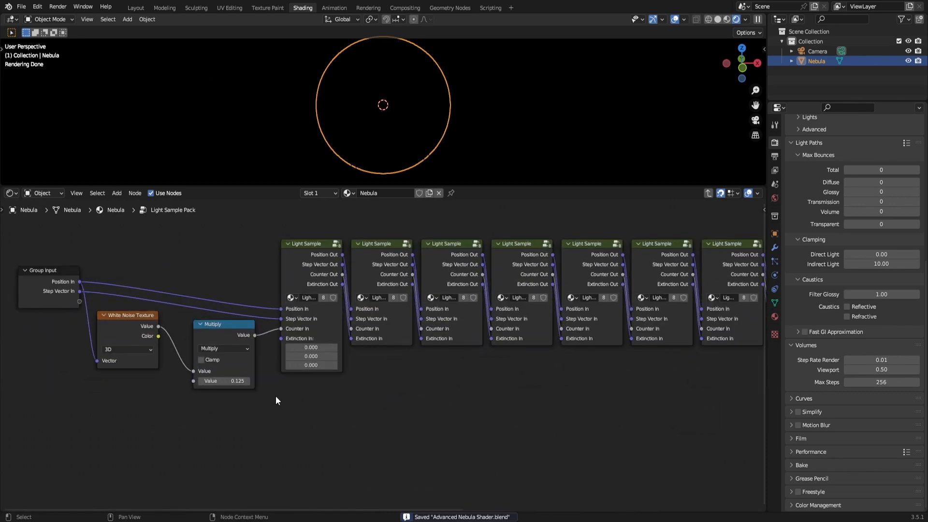
{"action": "middle_click_drag", "start_coordinate": [279, 395], "coordinate": [421, 396]}
{"action": "scroll", "coordinate": [420, 396], "scroll_direction": "up", "scroll_amount": 3}
{"action": "left_click", "coordinate": [465, 265]}
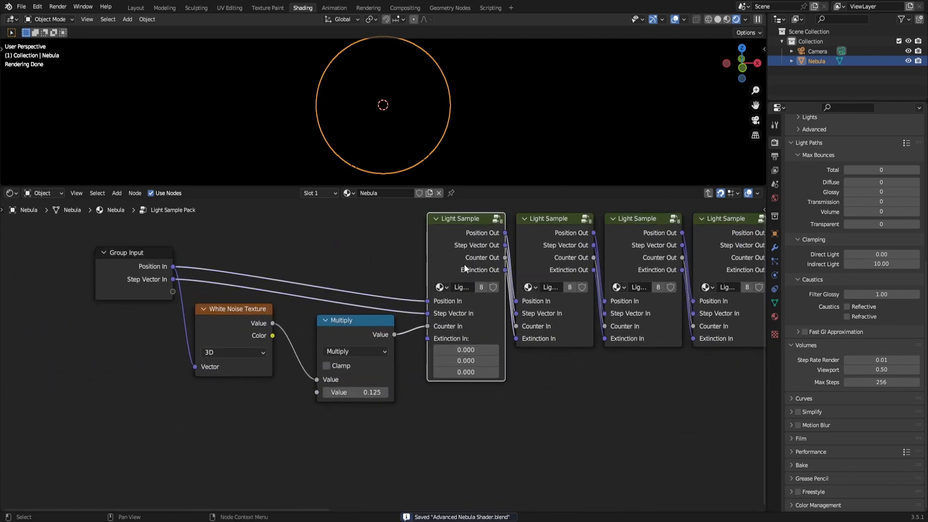
{"action": "left_click_drag", "start_coordinate": [464, 265], "coordinate": [453, 312]}
{"action": "right_click", "coordinate": [453, 311]}
{"action": "middle_click_drag", "start_coordinate": [544, 310], "coordinate": [431, 336]}
{"action": "left_click_drag", "start_coordinate": [436, 293], "coordinate": [427, 354]}
{"action": "right_click", "coordinate": [428, 355]}
{"action": "scroll", "coordinate": [427, 354], "scroll_direction": "down", "scroll_amount": 2}
{"action": "middle_click_drag", "start_coordinate": [492, 351], "coordinate": [354, 359]}
{"action": "left_click_drag", "start_coordinate": [374, 312], "coordinate": [375, 364]}
{"action": "right_click", "coordinate": [375, 363]}
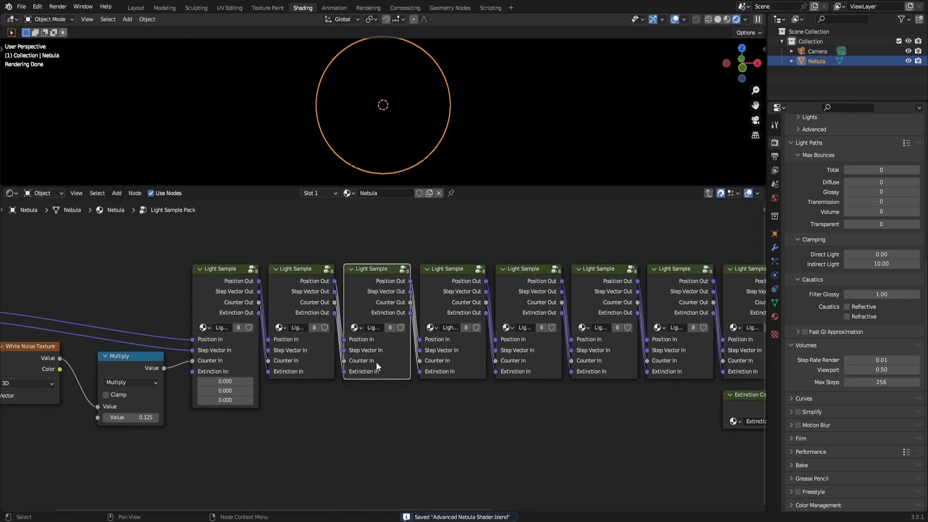
{"action": "middle_click_drag", "start_coordinate": [476, 304], "coordinate": [375, 306]}
{"action": "left_click_drag", "start_coordinate": [366, 295], "coordinate": [357, 362]}
{"action": "right_click", "coordinate": [357, 362]}
{"action": "left_click_drag", "start_coordinate": [427, 309], "coordinate": [417, 370]}
{"action": "right_click", "coordinate": [416, 370]}
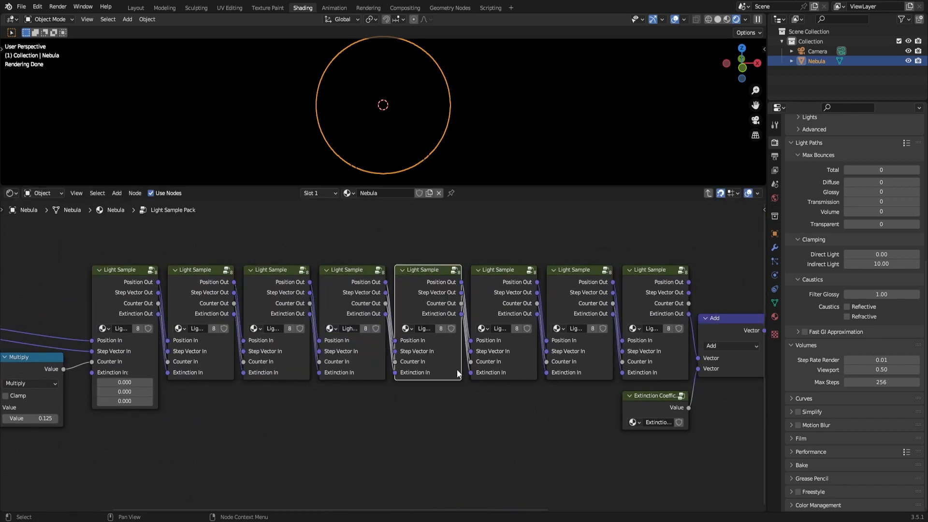
{"action": "middle_click_drag", "start_coordinate": [524, 284], "coordinate": [429, 293]}
{"action": "left_click", "coordinate": [429, 294]}
{"action": "left_click_drag", "start_coordinate": [429, 294], "coordinate": [419, 361]}
{"action": "right_click", "coordinate": [419, 361]}
{"action": "left_click_drag", "start_coordinate": [402, 289], "coordinate": [398, 356]}
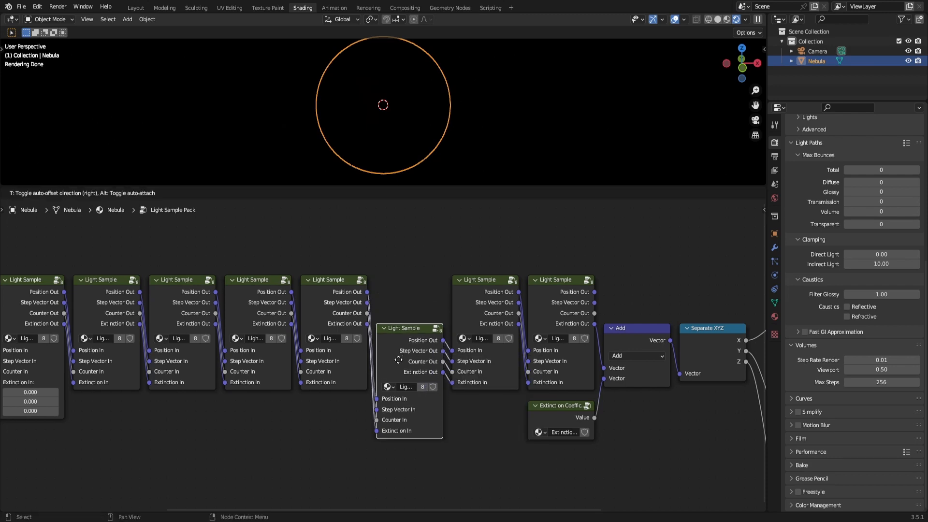
{"action": "right_click", "coordinate": [399, 356]}
{"action": "left_click_drag", "start_coordinate": [472, 322], "coordinate": [461, 389]}
{"action": "right_click", "coordinate": [462, 389]}
{"action": "key", "text": "ctrl+s"}
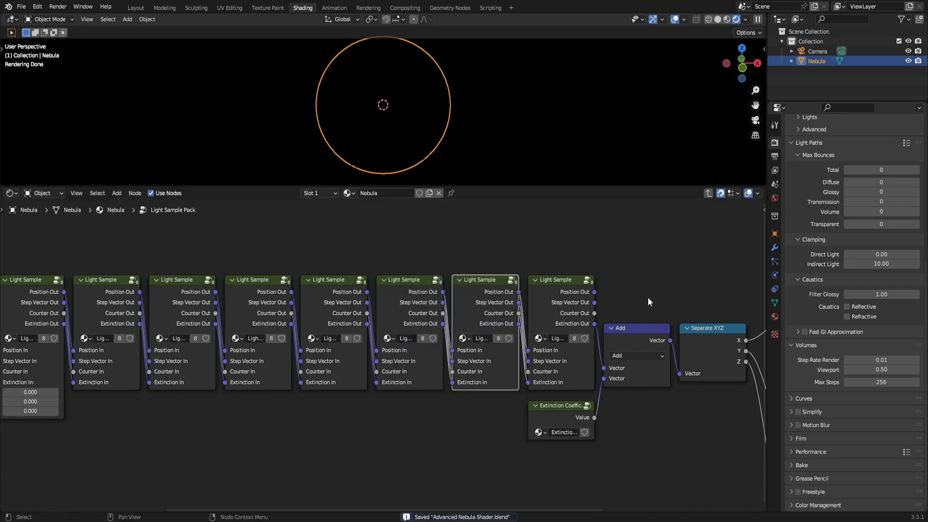
- Open the last Light Sample group, move both of its Group Input nodes further left, and save
{"action": "left_click", "coordinate": [574, 300]}
{"action": "key", "text": "Tab"}
{"action": "key", "text": "Home"}
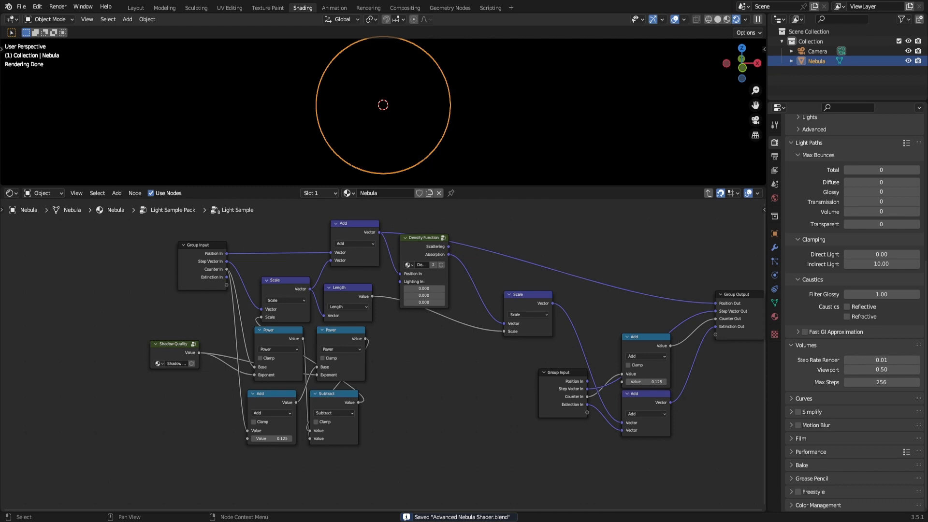
{"action": "scroll", "coordinate": [328, 389], "scroll_direction": "down", "scroll_amount": 1}
{"action": "middle_click_drag", "start_coordinate": [263, 358], "coordinate": [363, 400]}
{"action": "scroll", "coordinate": [503, 420], "scroll_direction": "up", "scroll_amount": 4}
{"action": "left_click_drag", "start_coordinate": [370, 322], "coordinate": [343, 332]}
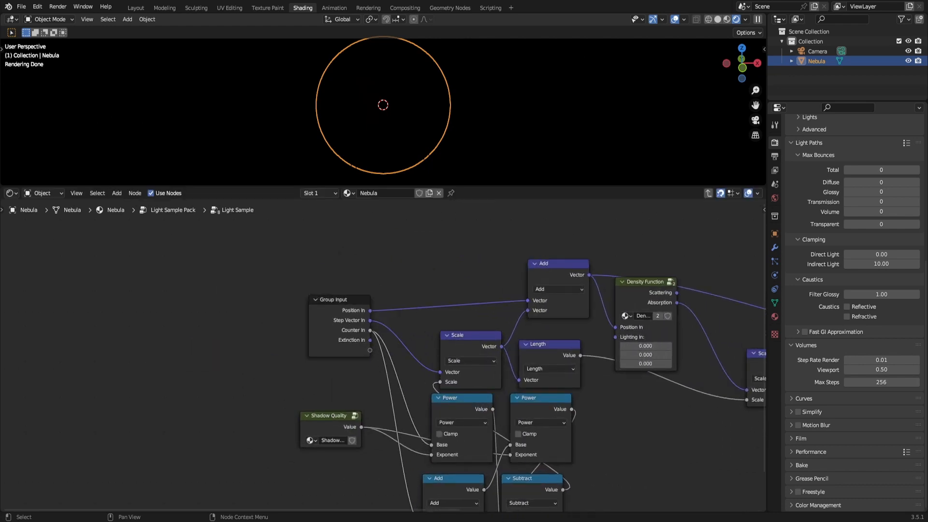
{"action": "key", "text": "ctrl+s"}
{"action": "middle_click_drag", "start_coordinate": [724, 448], "coordinate": [211, 319]}
{"action": "left_click_drag", "start_coordinate": [301, 342], "coordinate": [230, 378]}
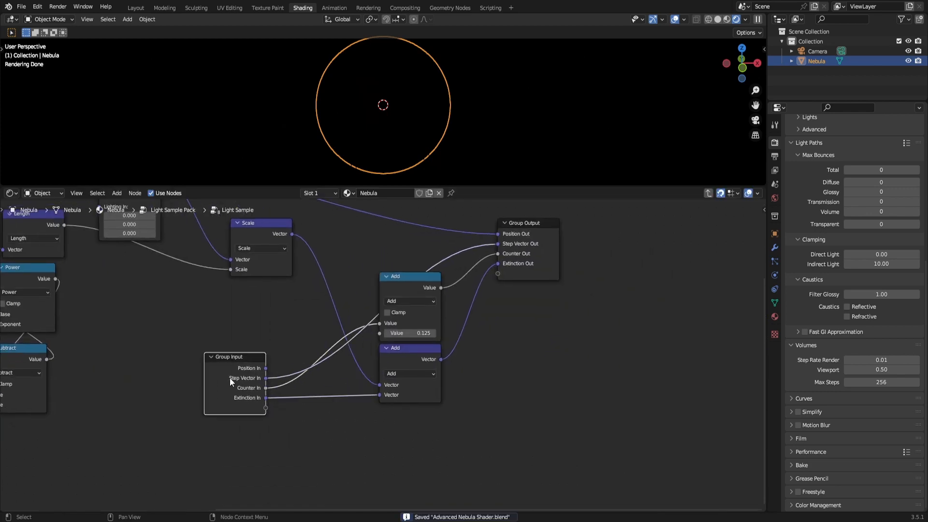
- Move the counter's Add node well below the extinction Add node and center the extinction Add between Scale and Group Output
{"action": "left_click", "coordinate": [385, 422]}
{"action": "left_click_drag", "start_coordinate": [401, 366], "coordinate": [401, 393]}
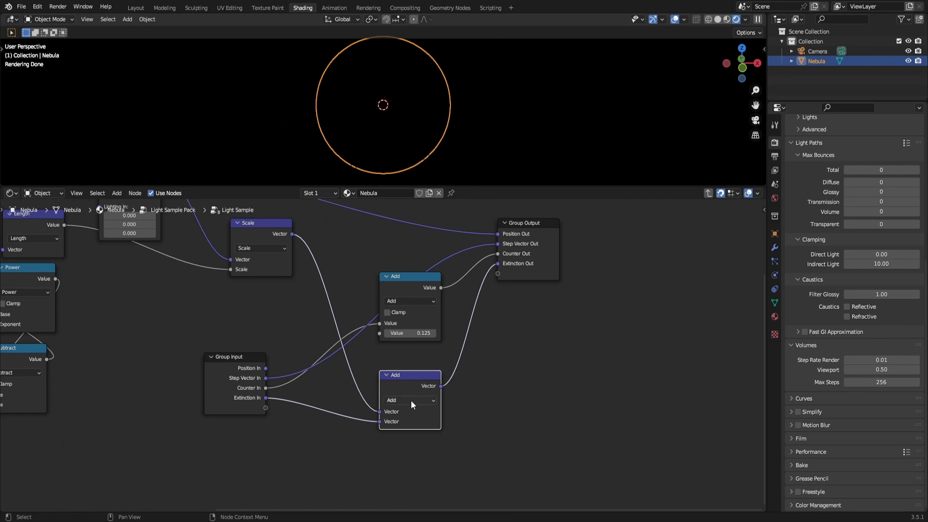
{"action": "middle_click_drag", "start_coordinate": [411, 401], "coordinate": [355, 389]}
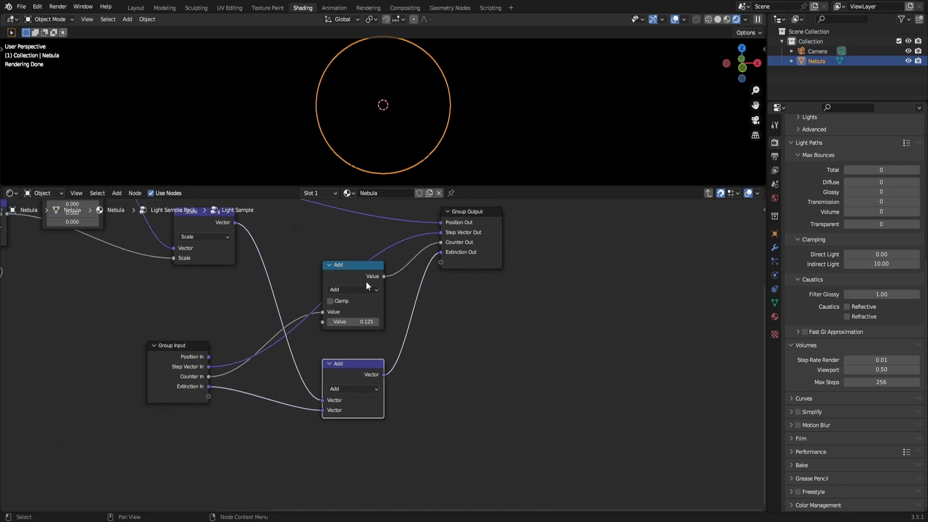
{"action": "left_click_drag", "start_coordinate": [367, 286], "coordinate": [455, 448]}
{"action": "left_click_drag", "start_coordinate": [358, 387], "coordinate": [384, 334]}
{"action": "left_click", "coordinate": [491, 377]}
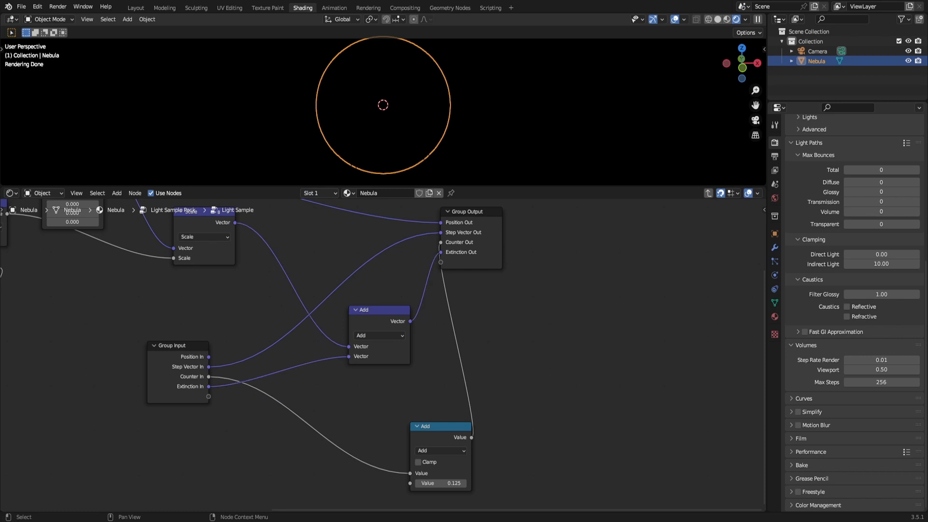
- Examine how the Shadow Quality, Power, Add and Subtract nodes connect to the step vector's Scale node
{"action": "scroll", "coordinate": [345, 341], "scroll_direction": "down", "scroll_amount": 3}
{"action": "middle_click_drag", "start_coordinate": [345, 341], "coordinate": [451, 407]}
{"action": "middle_click_drag", "start_coordinate": [371, 364], "coordinate": [454, 376]}
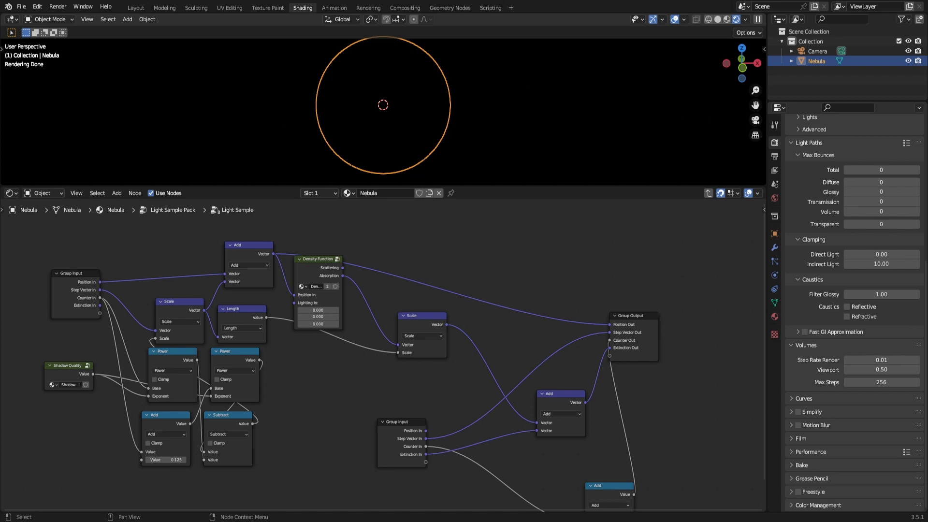
{"action": "middle_click_drag", "start_coordinate": [287, 326], "coordinate": [445, 307]}
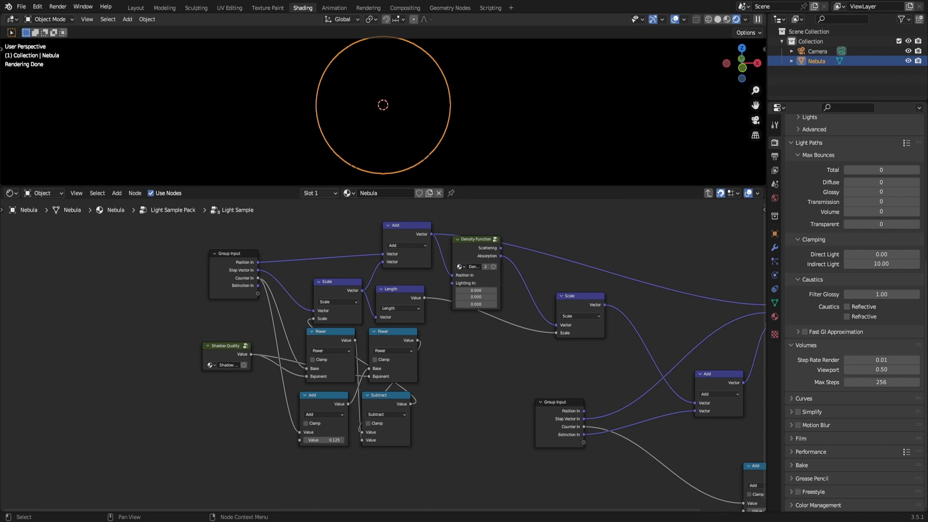
{"action": "scroll", "coordinate": [395, 401], "scroll_direction": "up", "scroll_amount": 1}
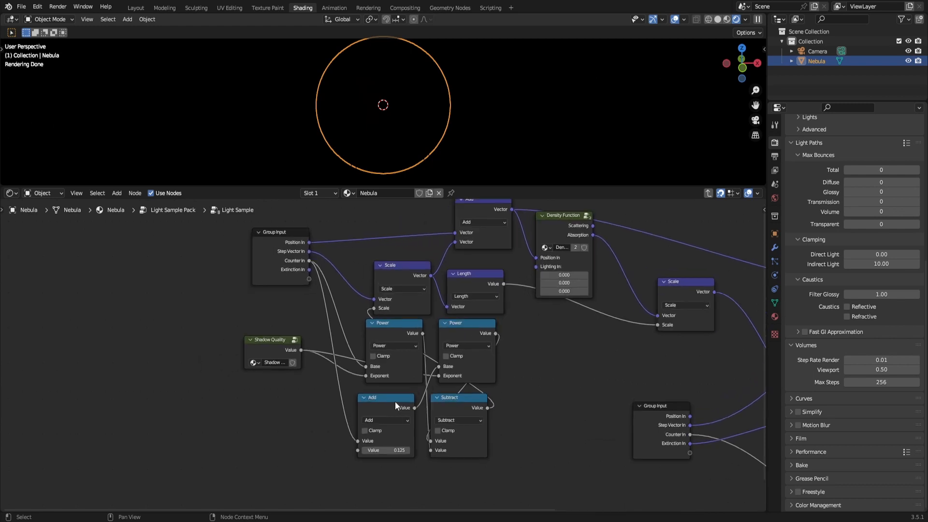
{"action": "left_click", "coordinate": [396, 401]}
{"action": "left_click", "coordinate": [476, 334]}
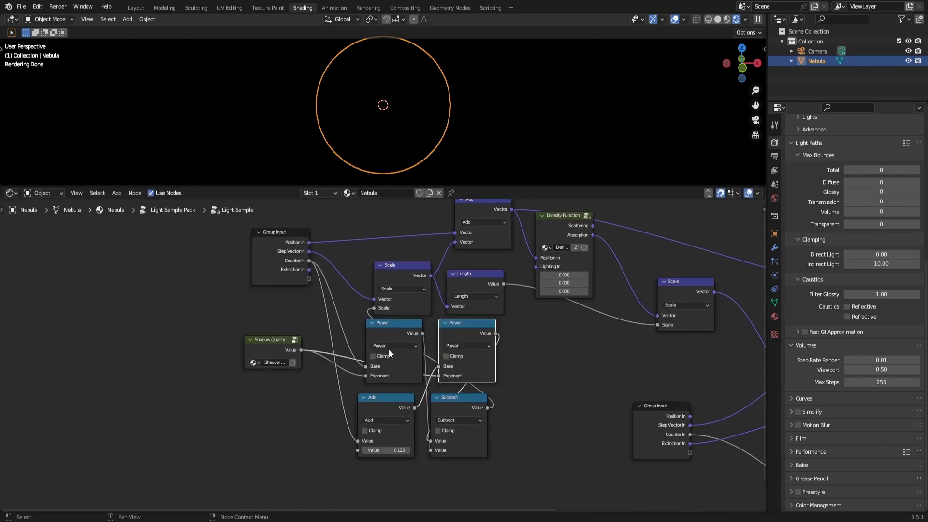
{"action": "left_click_drag", "start_coordinate": [389, 339], "coordinate": [351, 364]}
{"action": "right_click", "coordinate": [352, 367]}
{"action": "left_click", "coordinate": [529, 398]}
{"action": "middle_click_drag", "start_coordinate": [454, 369], "coordinate": [369, 421]}
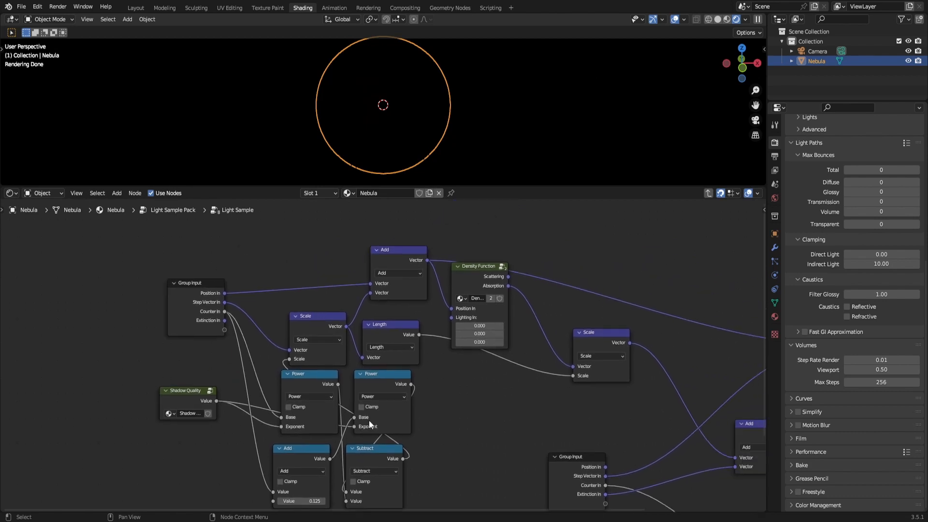
- Examine the Light Sample links from the Density Function, Scale and lower Group Input nodes through to Group Output, and save
{"action": "middle_click_drag", "start_coordinate": [439, 356], "coordinate": [365, 401]}
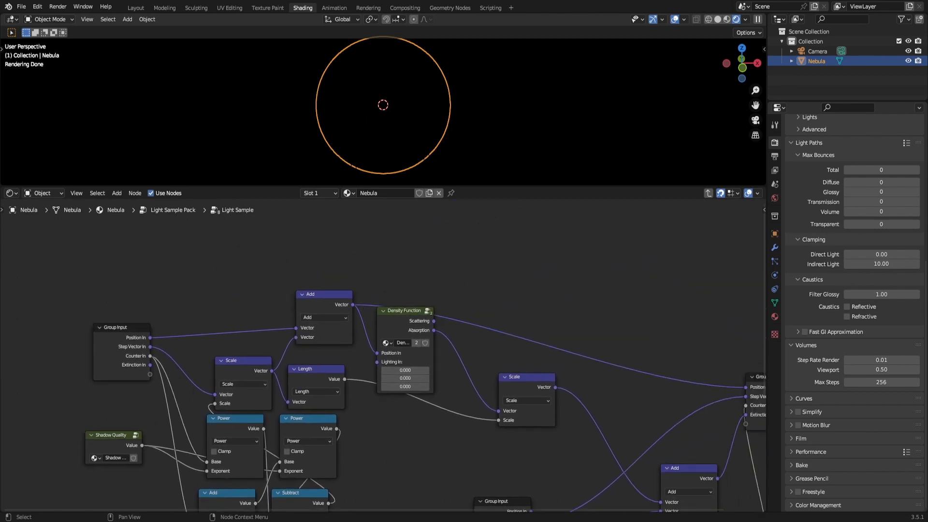
{"action": "middle_click_drag", "start_coordinate": [416, 364], "coordinate": [236, 345]}
{"action": "scroll", "coordinate": [380, 370], "scroll_direction": "down", "scroll_amount": 1}
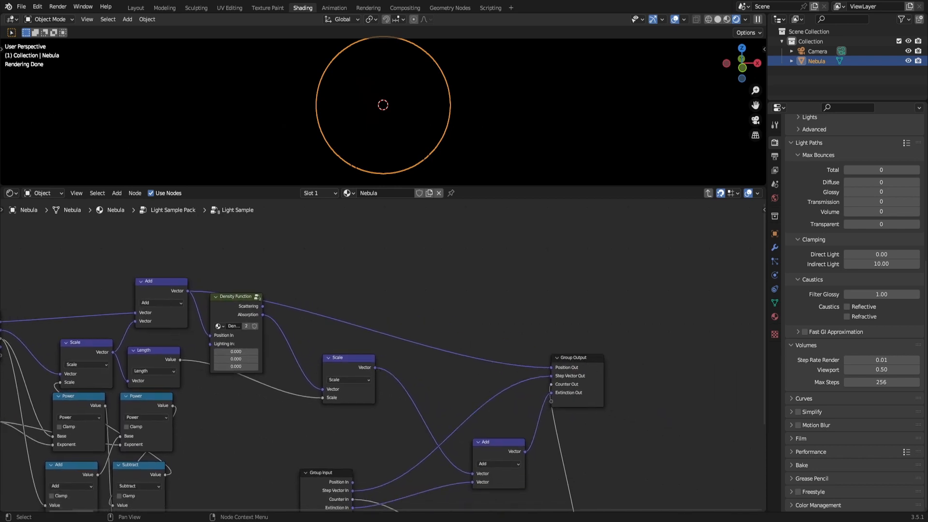
{"action": "middle_click_drag", "start_coordinate": [412, 415], "coordinate": [402, 369]}
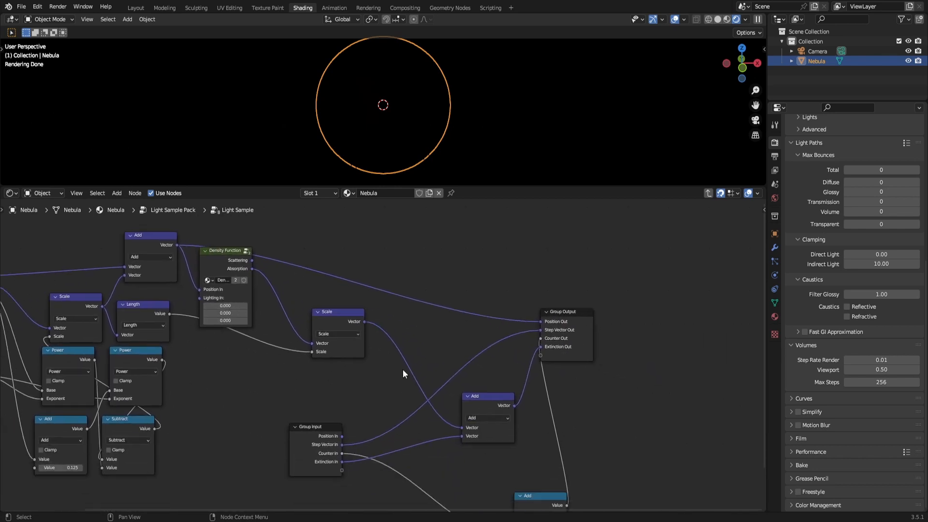
{"action": "left_click_drag", "start_coordinate": [317, 428], "coordinate": [303, 405]}
{"action": "right_click", "coordinate": [303, 405]}
{"action": "middle_click_drag", "start_coordinate": [442, 421], "coordinate": [425, 379]}
{"action": "left_click", "coordinate": [570, 375]}
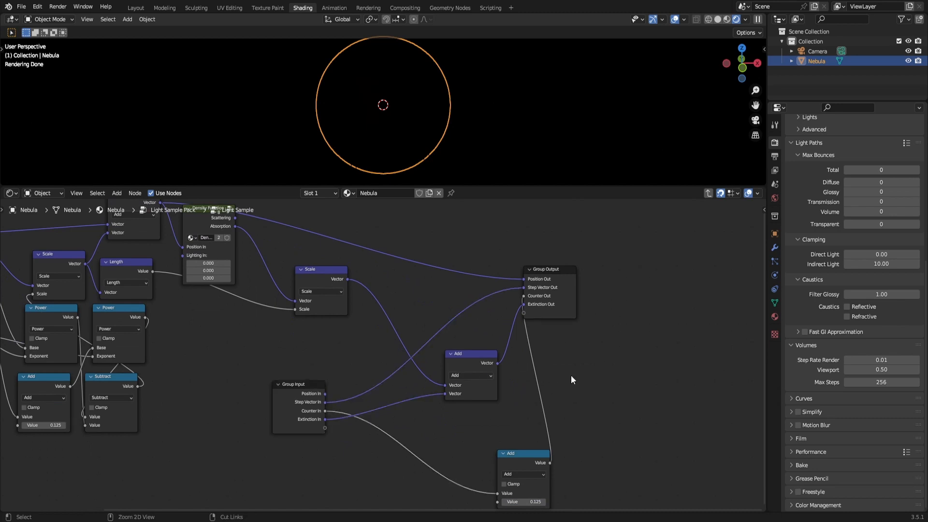
{"action": "key", "text": "ctrl+s"}
{"action": "left_click_drag", "start_coordinate": [462, 369], "coordinate": [427, 385]}
{"action": "right_click", "coordinate": [426, 385]}
{"action": "middle_click_drag", "start_coordinate": [351, 385], "coordinate": [467, 434]}
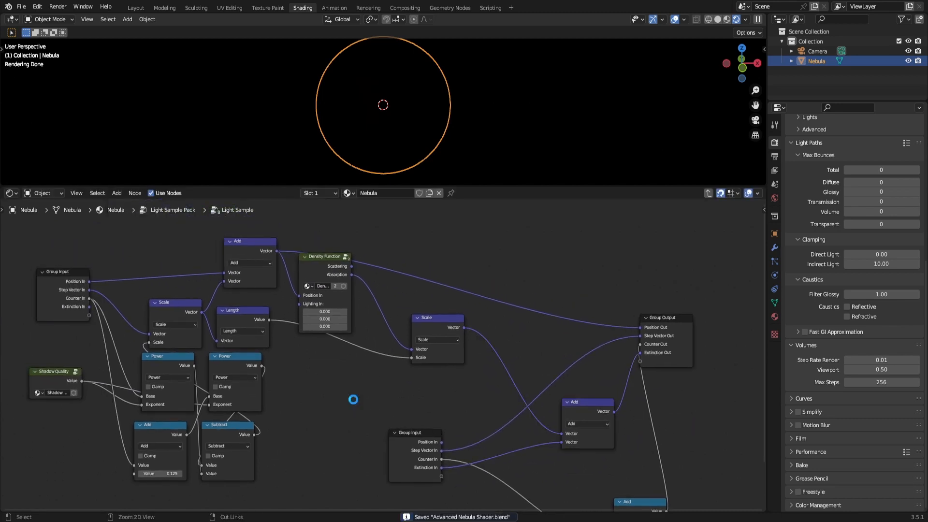
- Open the Density Function group to inspect its nodes, save the file, and return to the Light Sample group
{"action": "left_click", "coordinate": [337, 274]}
{"action": "key", "text": "Tab"}
{"action": "key", "text": "ctrl+s"}
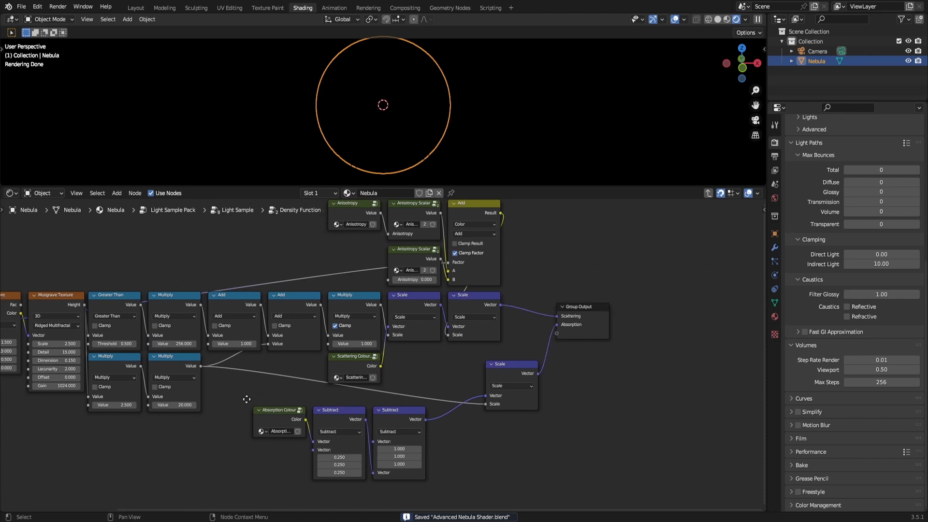
{"action": "middle_click_drag", "start_coordinate": [256, 393], "coordinate": [285, 408]}
{"action": "key", "text": "Tab"}
{"action": "left_click", "coordinate": [256, 421]}
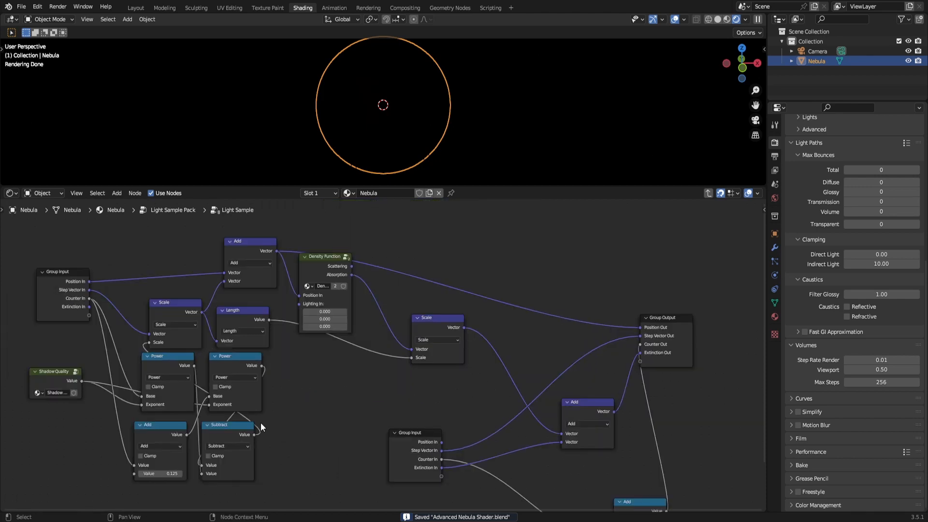
{"action": "key", "text": "Tab"}
{"action": "key", "text": "Tab"}
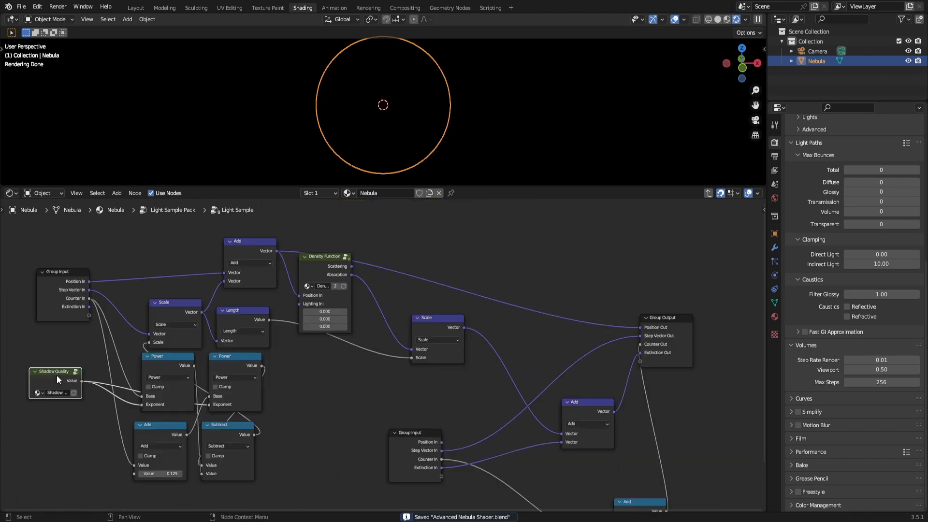
- Set the Value node inside the Shadow Quality group to 3 and return to the Light Sample group
{"action": "key", "text": "Tab"}
{"action": "key", "text": "BackSpace"}
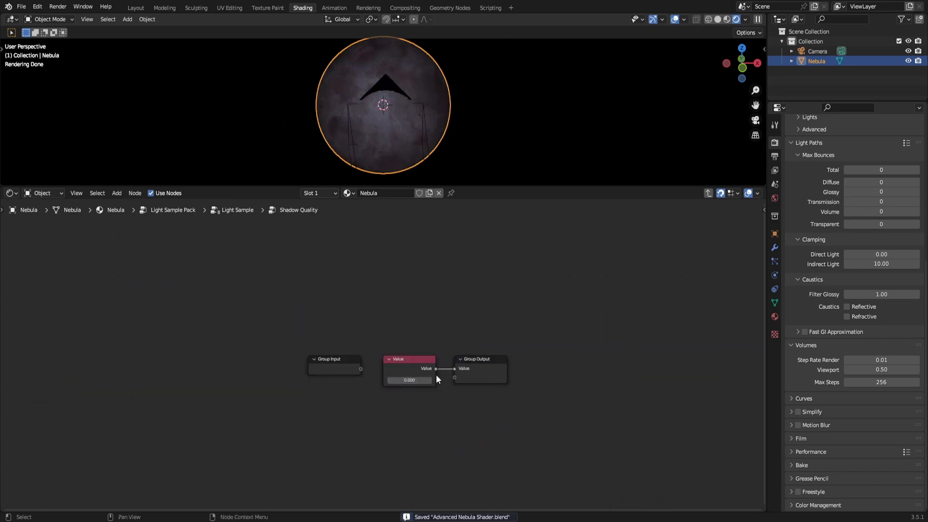
{"action": "double_click", "coordinate": [422, 380]}
{"action": "type", "text": "1"}
{"action": "key", "text": "Return"}
{"action": "double_click", "coordinate": [423, 380]}
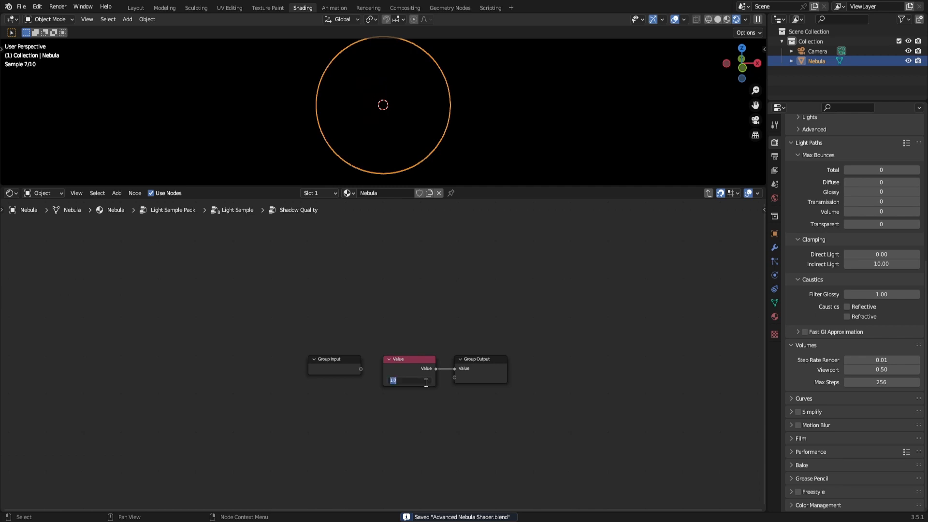
{"action": "type", "text": "3"}
{"action": "key", "text": "Return"}
{"action": "key", "text": "Tab"}
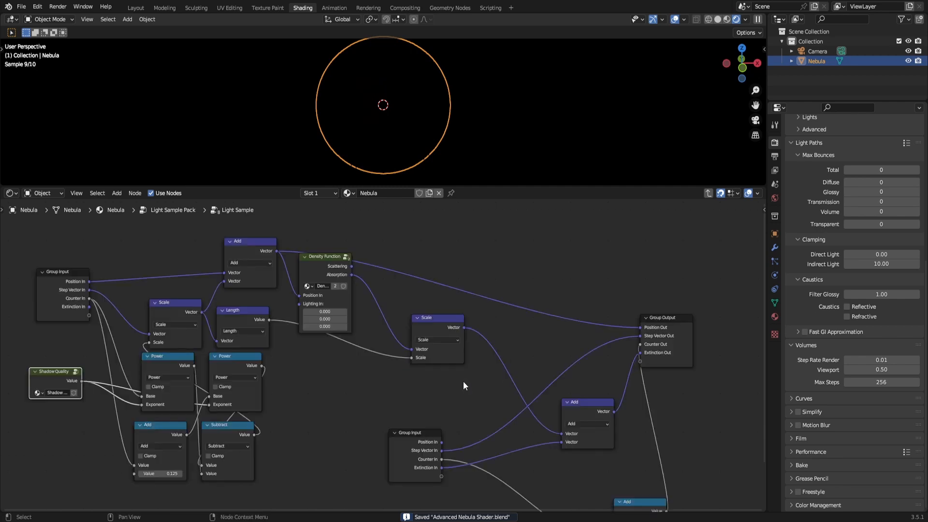
- Move the Shadow Quality node and the upper Group Input node well to the left of the Power nodes, and save
{"action": "scroll", "coordinate": [413, 402], "scroll_direction": "up", "scroll_amount": 1}
{"action": "left_click_drag", "start_coordinate": [188, 355], "coordinate": [93, 426]}
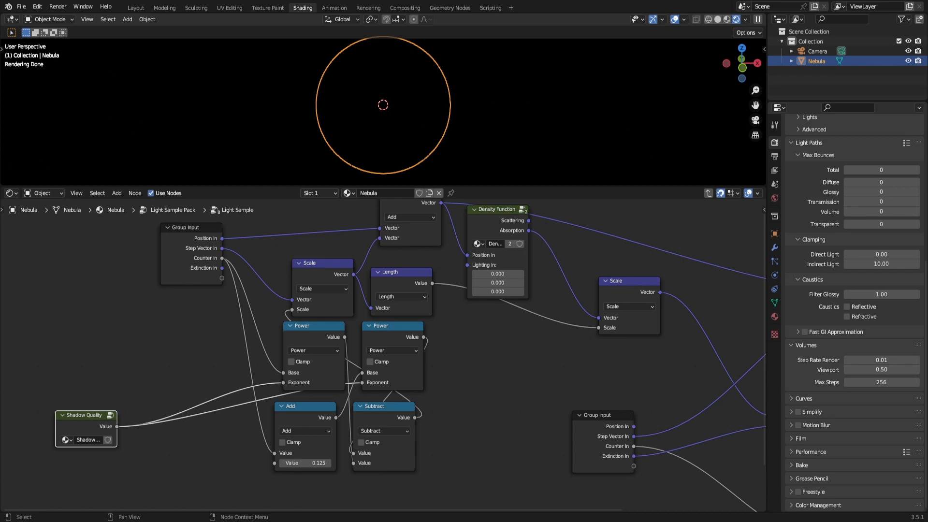
{"action": "scroll", "coordinate": [536, 390], "scroll_direction": "down", "scroll_amount": 3}
{"action": "key", "text": "ctrl+s"}
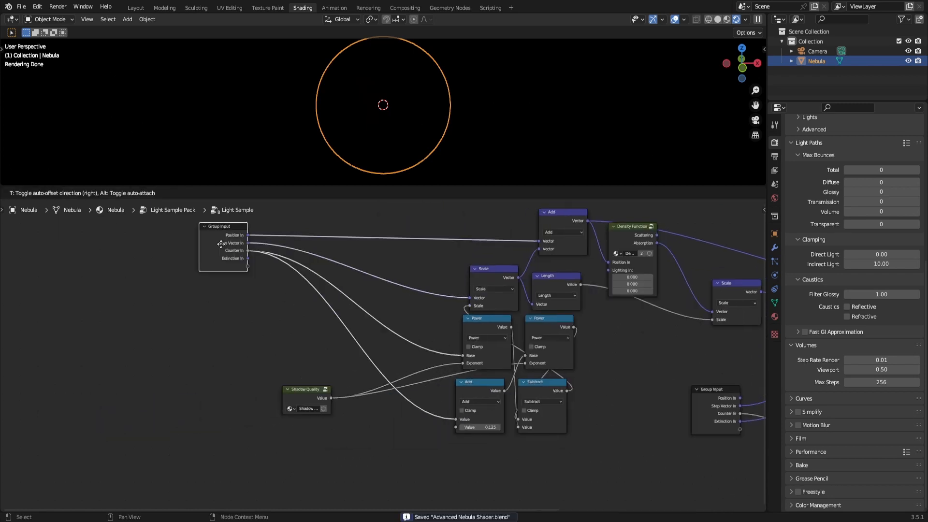
{"action": "middle_click_drag", "start_coordinate": [278, 367], "coordinate": [367, 365]}
{"action": "scroll", "coordinate": [367, 365], "scroll_direction": "up", "scroll_amount": 1}
{"action": "left_click_drag", "start_coordinate": [391, 387], "coordinate": [249, 389]}
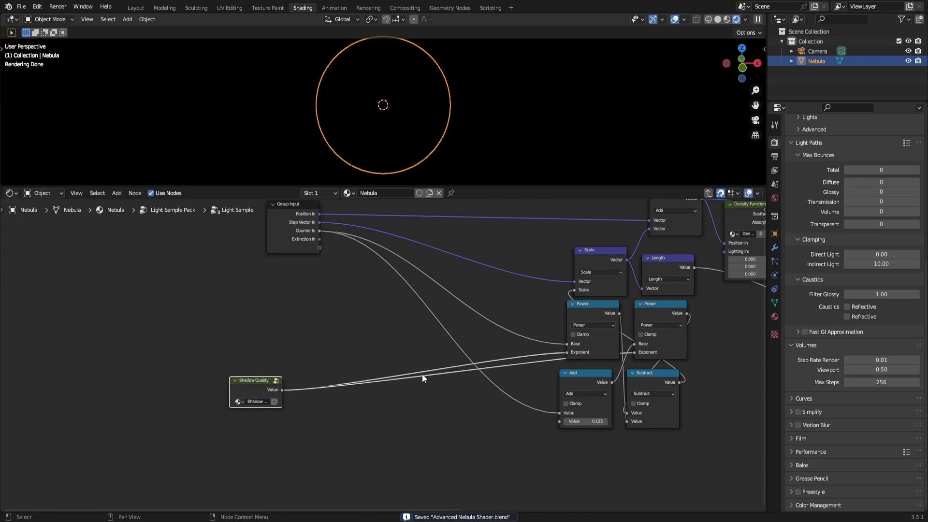
- Duplicate the Shadow Quality node and connect the copy to the second Power node's Exponent in place of the original link
{"action": "key", "text": "shift+d"}
{"action": "left_click", "coordinate": [297, 339]}
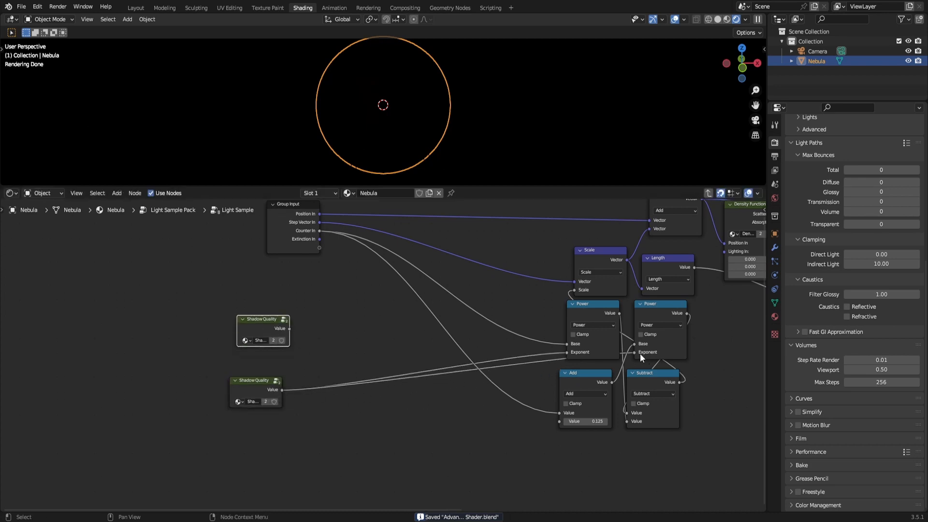
{"action": "left_click_drag", "start_coordinate": [633, 351], "coordinate": [471, 402]}
{"action": "left_click_drag", "start_coordinate": [289, 328], "coordinate": [648, 355]}
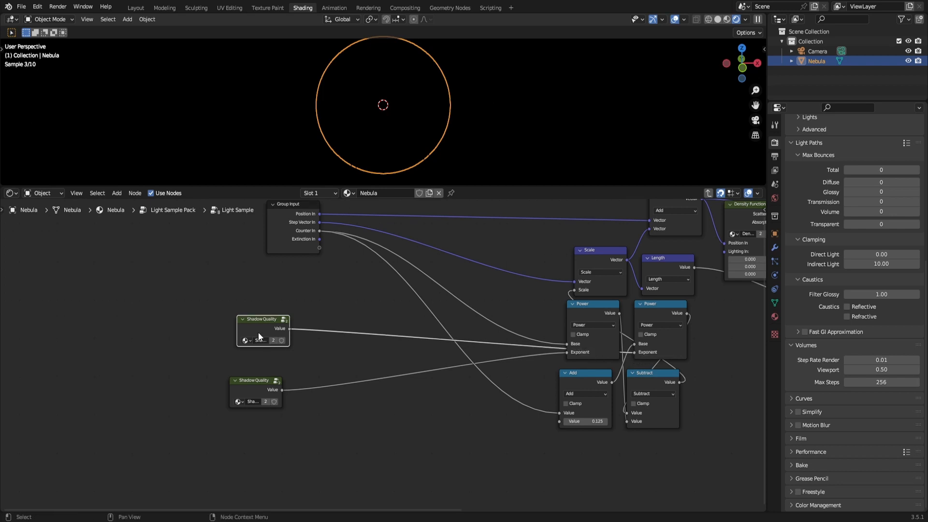
- Arrange the two Shadow Quality nodes vertically, with the one feeding the first Power node above the other, and save
{"action": "left_click_drag", "start_coordinate": [259, 326], "coordinate": [266, 432]}
{"action": "left_click_drag", "start_coordinate": [253, 387], "coordinate": [260, 332]}
{"action": "left_click", "coordinate": [311, 428]}
{"action": "key", "text": "ctrl+s"}
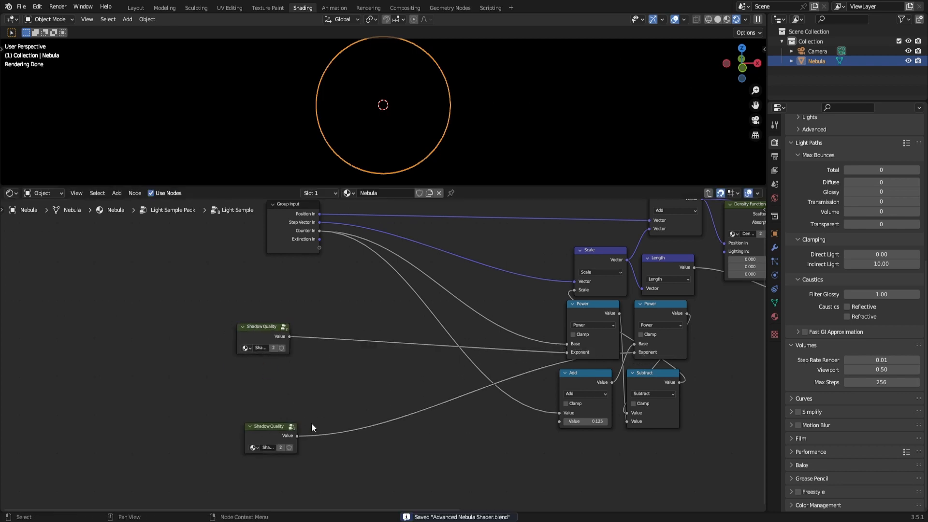
{"action": "left_click_drag", "start_coordinate": [286, 426], "coordinate": [256, 427]}
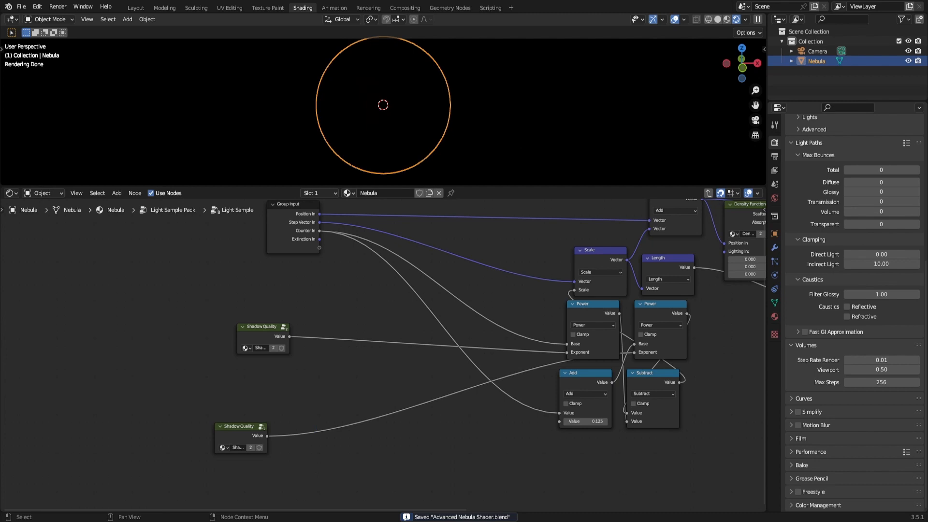
{"action": "left_click_drag", "start_coordinate": [261, 339], "coordinate": [246, 324]}
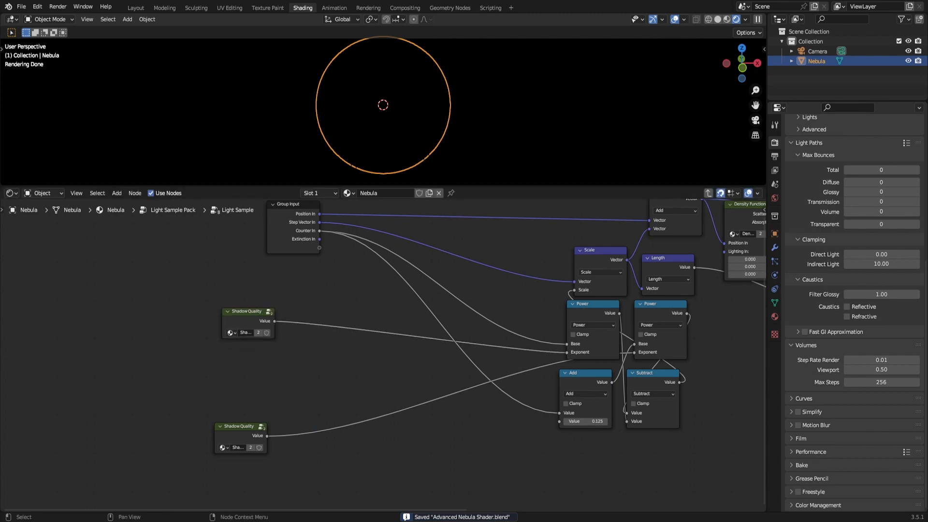
- Move the first Power node beside the upper Shadow Quality node and shift the upper Group Input node further left
{"action": "left_click_drag", "start_coordinate": [591, 317], "coordinate": [359, 309]}
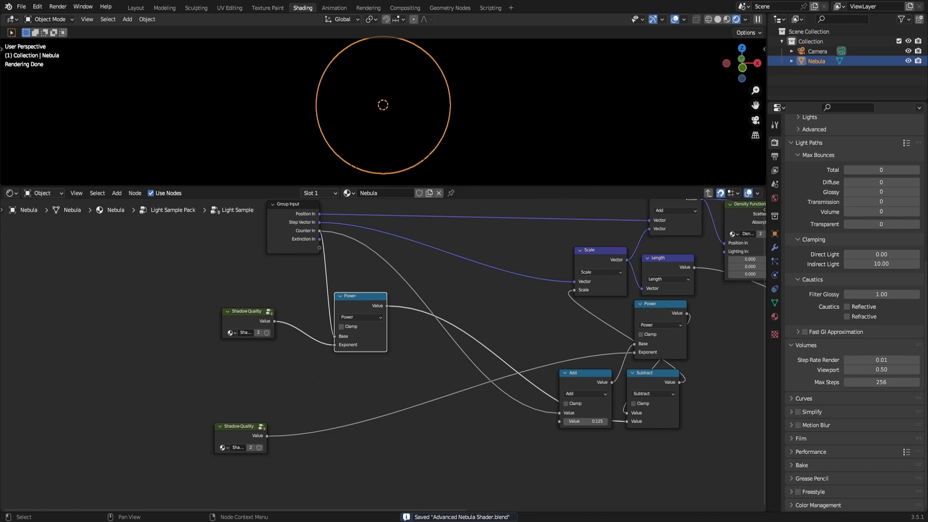
{"action": "left_click", "coordinate": [256, 326]}
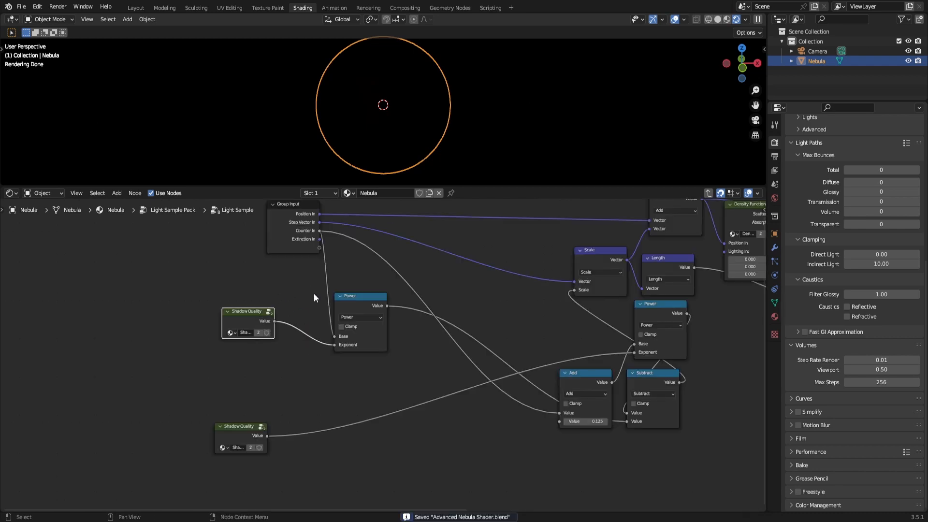
{"action": "middle_click_drag", "start_coordinate": [339, 334], "coordinate": [351, 351]}
{"action": "left_click", "coordinate": [335, 298]}
{"action": "left_click_drag", "start_coordinate": [311, 259], "coordinate": [272, 258]}
{"action": "left_click", "coordinate": [314, 279]}
- Move the 0.125 Add node feeding the second Power node to just below the first Power node, and save
{"action": "middle_click_drag", "start_coordinate": [377, 314], "coordinate": [304, 300]}
{"action": "left_click_drag", "start_coordinate": [524, 382], "coordinate": [260, 373]}
{"action": "middle_click_drag", "start_coordinate": [284, 375], "coordinate": [331, 356]}
{"action": "left_click_drag", "start_coordinate": [316, 359], "coordinate": [308, 367]}
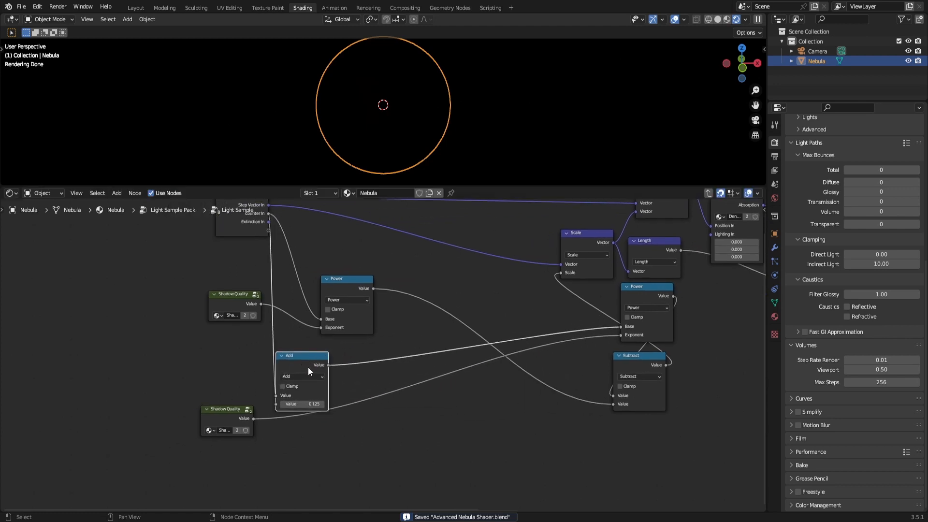
{"action": "left_click", "coordinate": [354, 382]}
{"action": "middle_click_drag", "start_coordinate": [578, 399], "coordinate": [515, 372]}
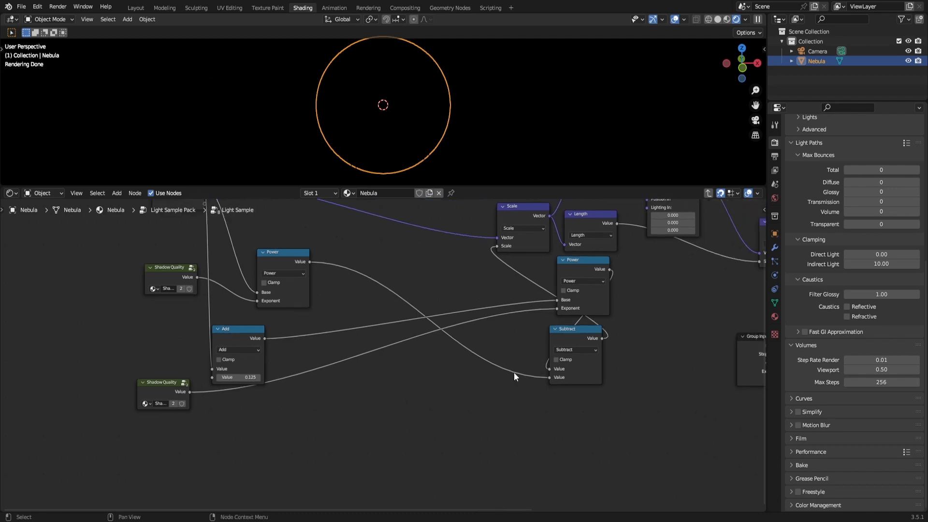
{"action": "key", "text": "ctrl+s"}
- Place the second Power node beside the 0.125 Add node and the Subtract node between both Power nodes and Scale, and save
{"action": "left_click_drag", "start_coordinate": [564, 315], "coordinate": [293, 391]}
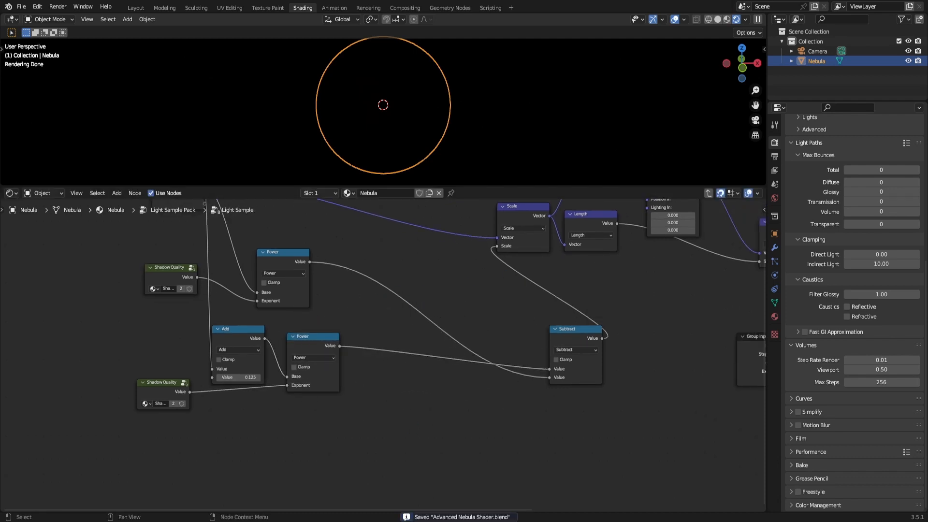
{"action": "middle_click_drag", "start_coordinate": [579, 336], "coordinate": [540, 360]}
{"action": "left_click_drag", "start_coordinate": [540, 359], "coordinate": [382, 297]}
{"action": "middle_click_drag", "start_coordinate": [355, 331], "coordinate": [426, 391]}
{"action": "middle_click_drag", "start_coordinate": [597, 371], "coordinate": [488, 408]}
{"action": "key", "text": "ctrl+s"}
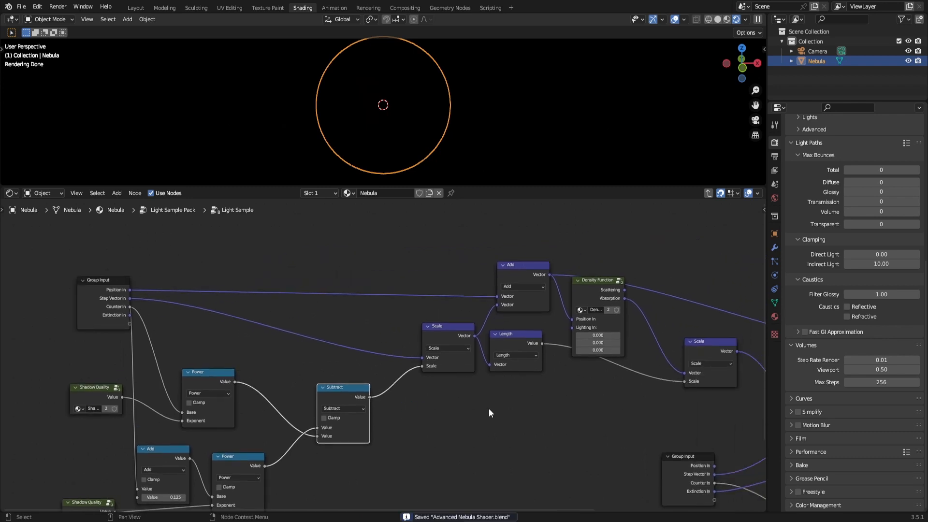
- Review the links into Light Sample's Group Output, nudge the extinction Add node slightly, and save
{"action": "middle_click_drag", "start_coordinate": [581, 407], "coordinate": [326, 409]}
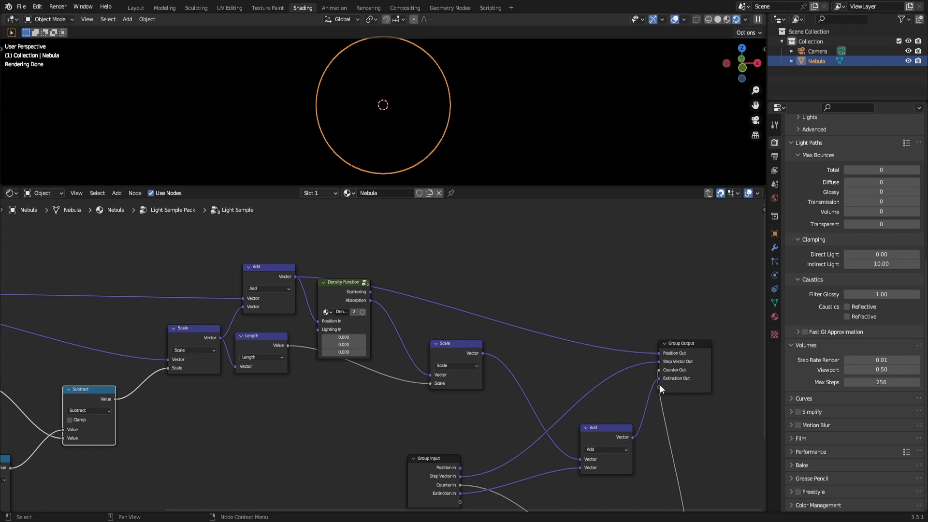
{"action": "key", "text": "ctrl+s"}
{"action": "middle_click_drag", "start_coordinate": [660, 385], "coordinate": [553, 326]}
{"action": "mouse_move", "coordinate": [496, 382]}
{"action": "left_mouse_down"}
{"action": "mouse_move", "coordinate": [475, 387]}
{"action": "mouse_move", "coordinate": [469, 401]}
{"action": "mouse_move", "coordinate": [481, 412]}
{"action": "mouse_move", "coordinate": [496, 381]}
{"action": "left_mouse_up"}
{"action": "scroll", "coordinate": [369, 352], "scroll_direction": "down", "scroll_amount": 1}
{"action": "middle_click_drag", "start_coordinate": [367, 350], "coordinate": [383, 366]}
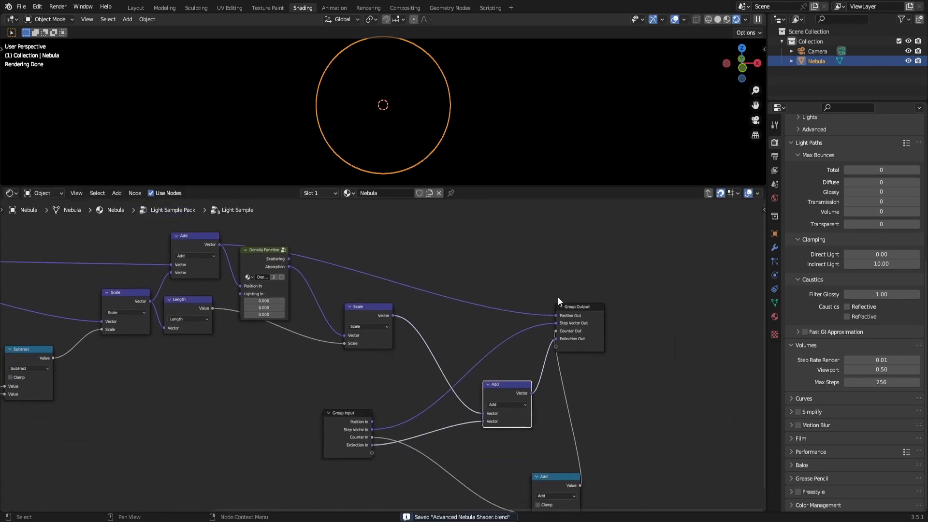
- Review the Light Sample Pack group from Group Input through the Light Sample chain to Group Output, and return to the main material
{"action": "key", "text": "Tab"}
{"action": "left_click", "coordinate": [568, 293]}
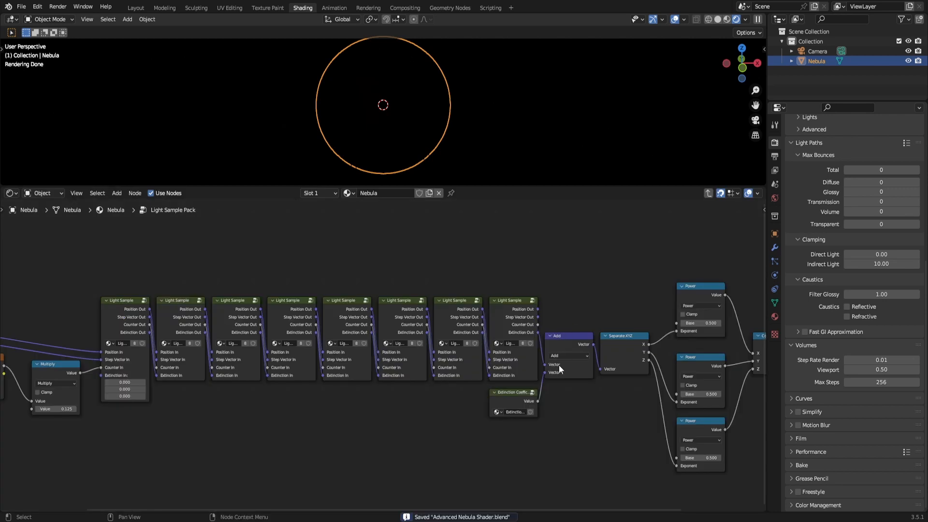
{"action": "middle_click_drag", "start_coordinate": [527, 371], "coordinate": [340, 365]}
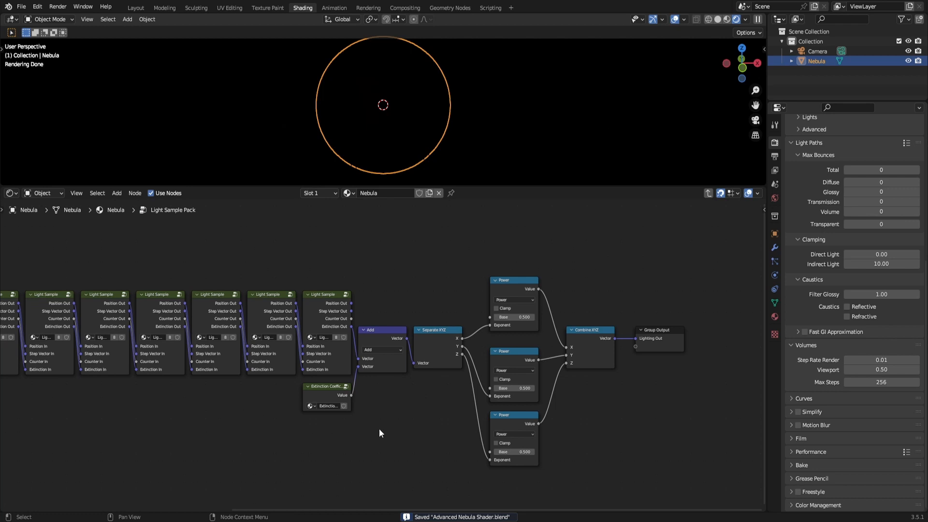
{"action": "middle_click_drag", "start_coordinate": [271, 438], "coordinate": [483, 412]}
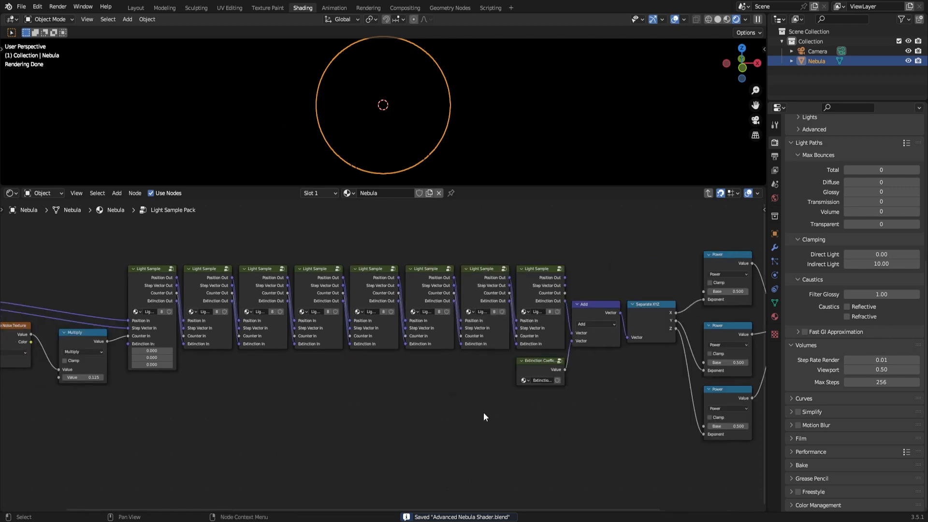
{"action": "middle_click_drag", "start_coordinate": [101, 411], "coordinate": [297, 408]}
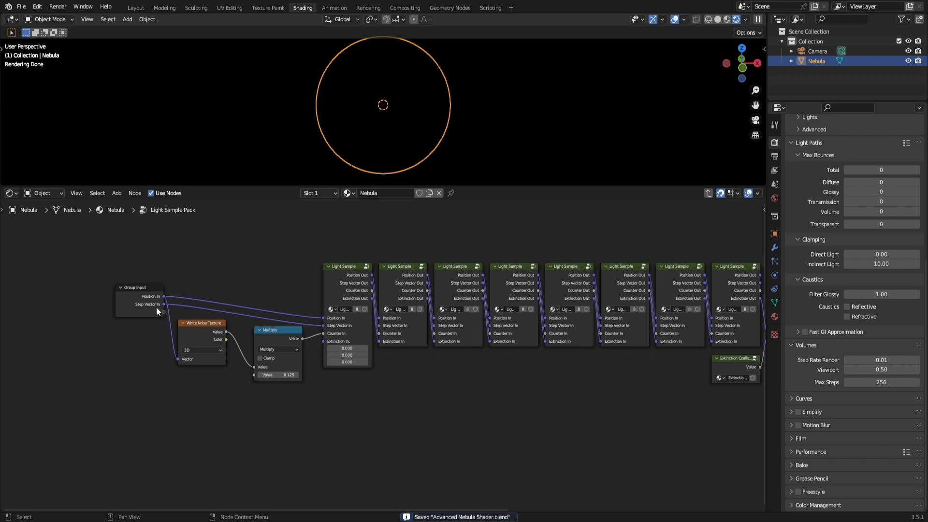
{"action": "key", "text": "Tab"}
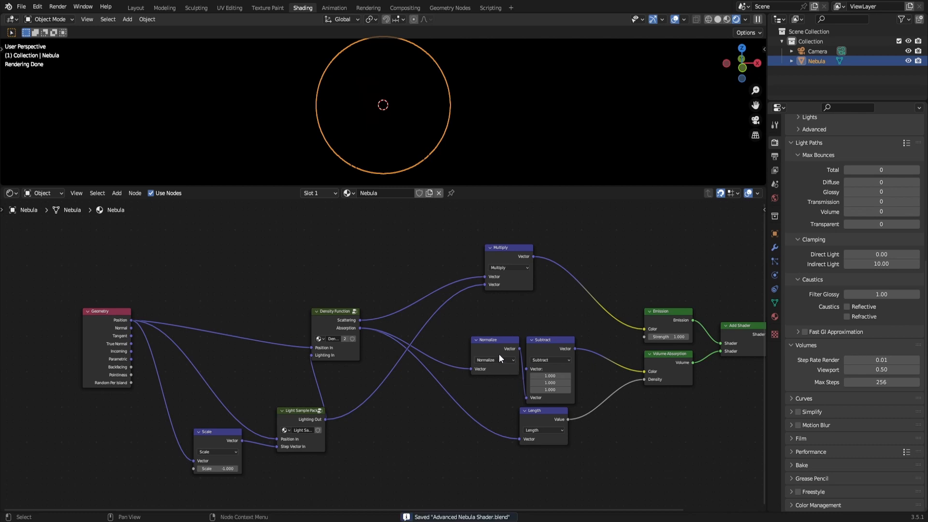
- Connect the Multiply node's Vector output directly to the Material Output's Volume and inspect the nebula up close from another angle
{"action": "middle_click_drag", "start_coordinate": [567, 357], "coordinate": [435, 350]}
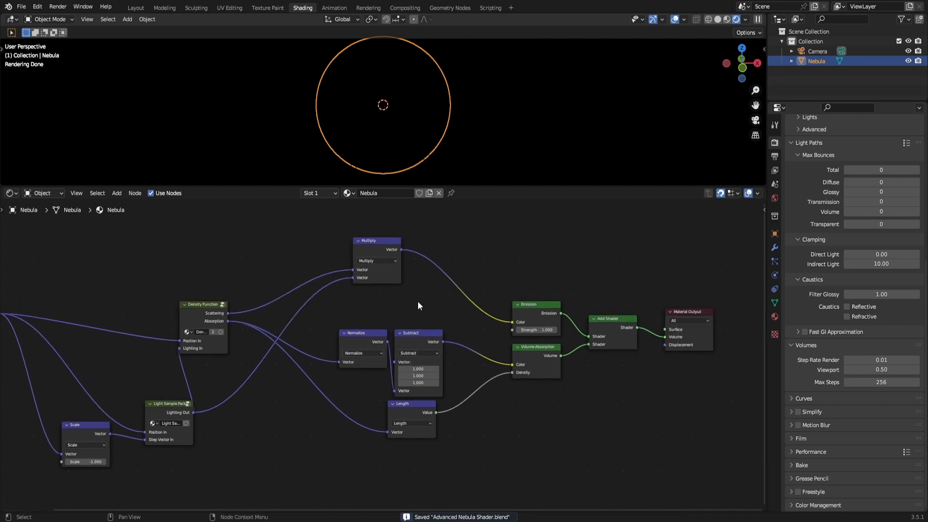
{"action": "left_click_drag", "start_coordinate": [401, 250], "coordinate": [665, 336]}
{"action": "left_click", "coordinate": [645, 302]}
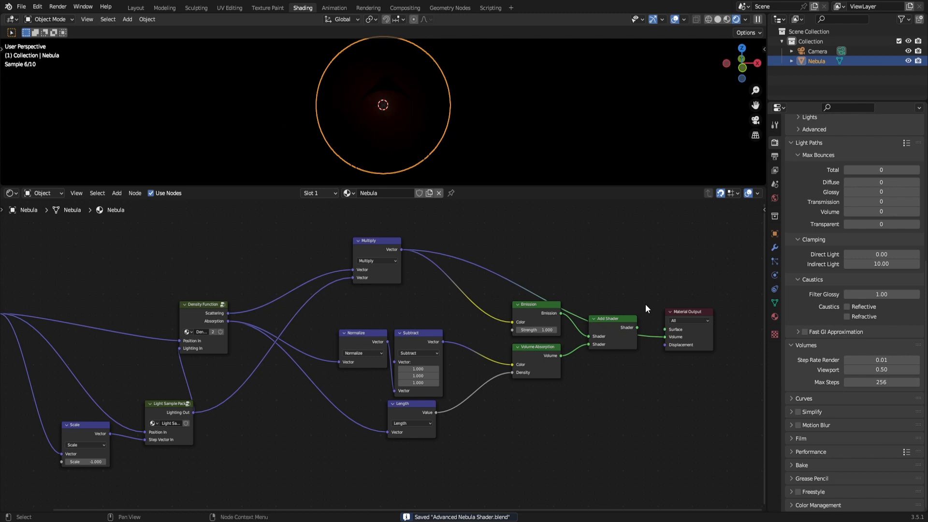
{"action": "middle_click_drag", "start_coordinate": [486, 131], "coordinate": [418, 131]}
{"action": "scroll", "coordinate": [414, 132], "scroll_direction": "up", "scroll_amount": 4}
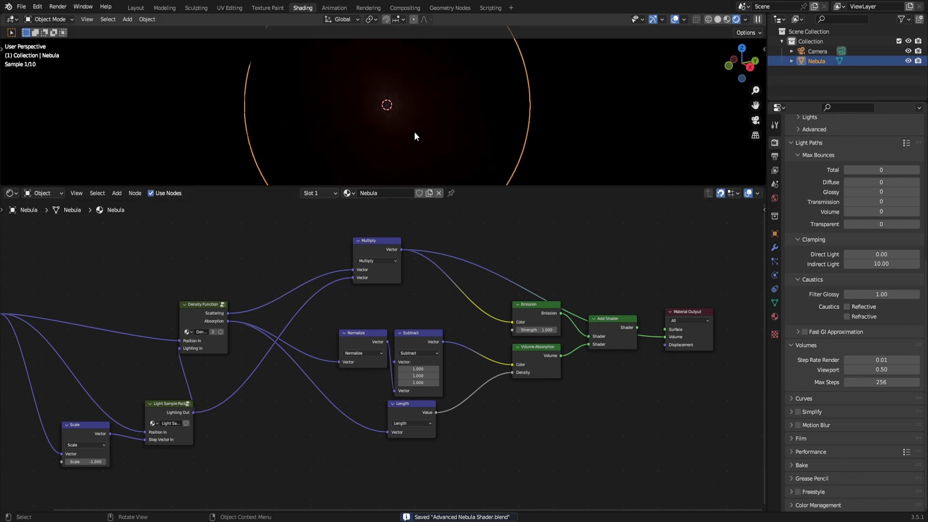
- Try factors of 0.1 and 0.2 on the Scale node that feeds Light Sample Pack's Step Vector In
{"action": "scroll", "coordinate": [415, 136], "scroll_direction": "up", "scroll_amount": 1}
{"action": "scroll", "coordinate": [414, 132], "scroll_direction": "down", "scroll_amount": 4}
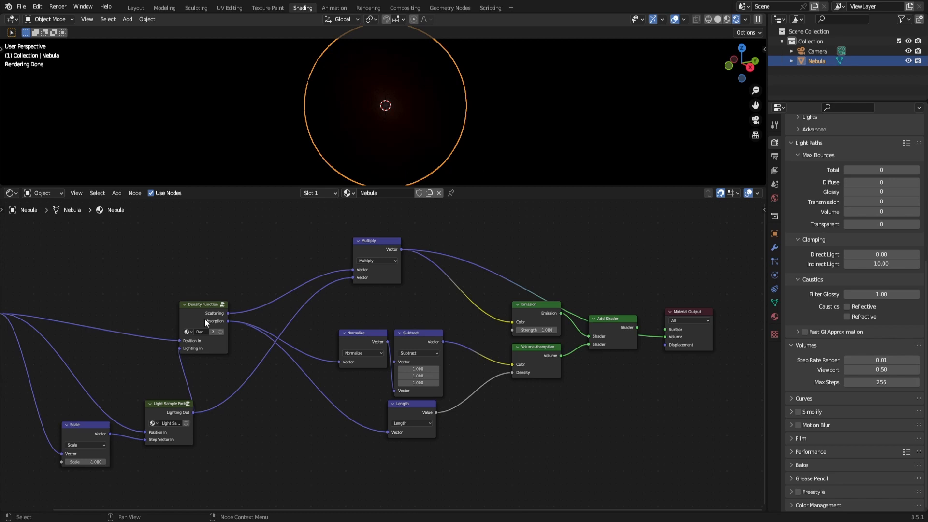
{"action": "left_click", "coordinate": [87, 461]}
{"action": "type", "text": "0.1"}
{"action": "key", "text": "Return"}
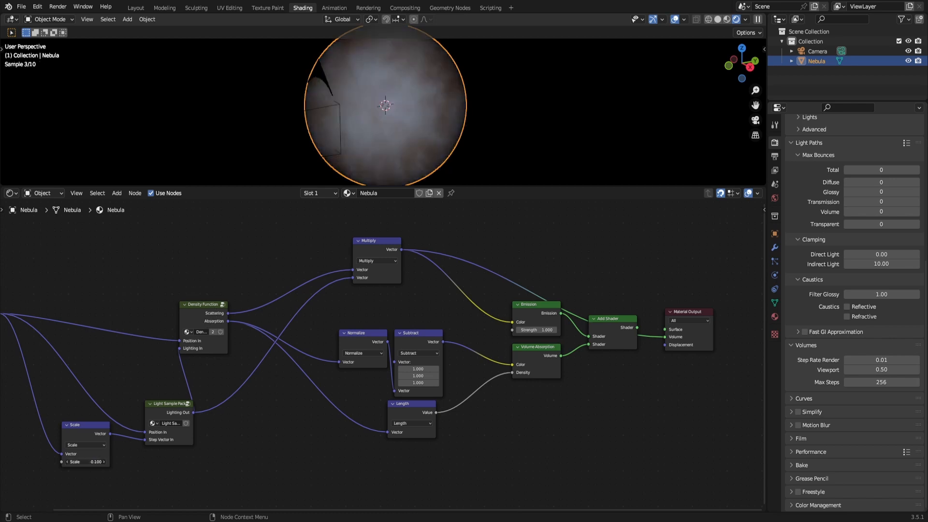
{"action": "left_click_drag", "start_coordinate": [87, 461], "coordinate": [88, 462]}
{"action": "left_click", "coordinate": [104, 462]}
{"action": "left_click", "coordinate": [68, 461]}
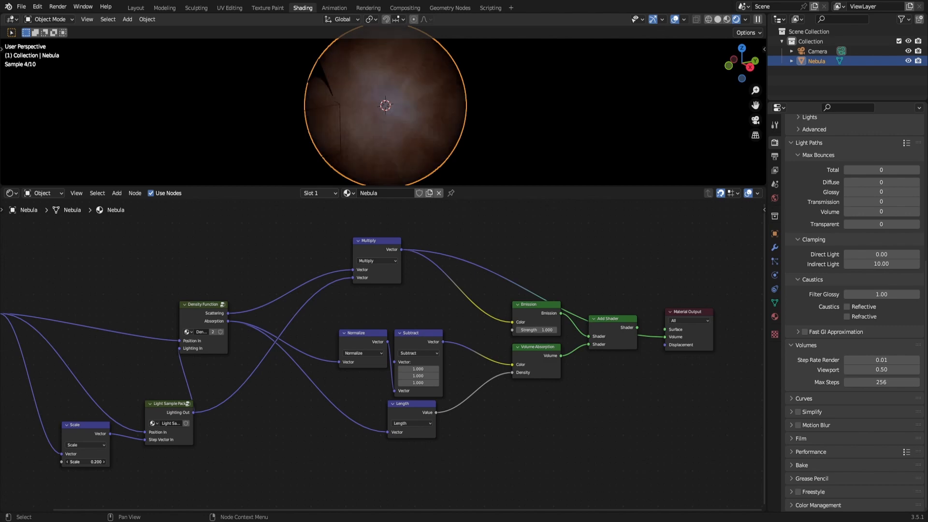
{"action": "left_click", "coordinate": [67, 461]}
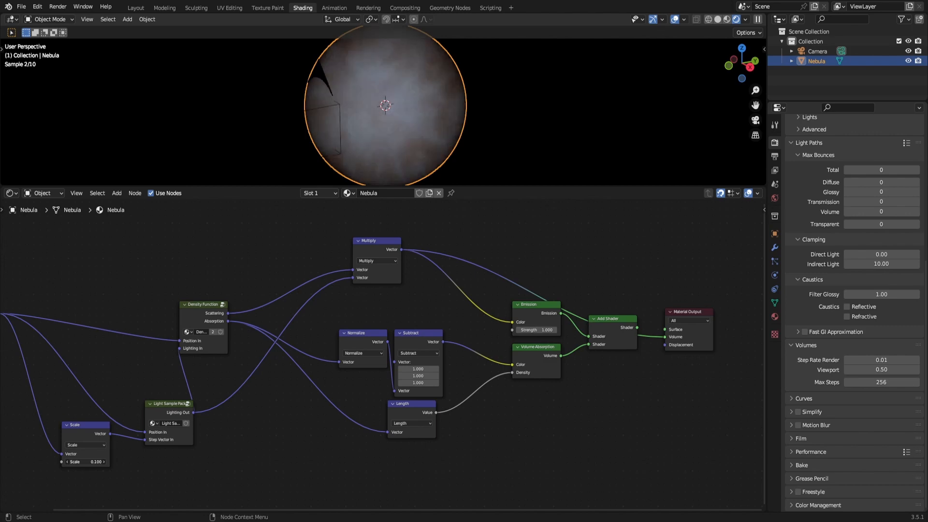
- Restore the Scale node's factor to -1 and save the file
{"action": "left_click_drag", "start_coordinate": [84, 462], "coordinate": [126, 462]}
{"action": "left_click", "coordinate": [84, 462]}
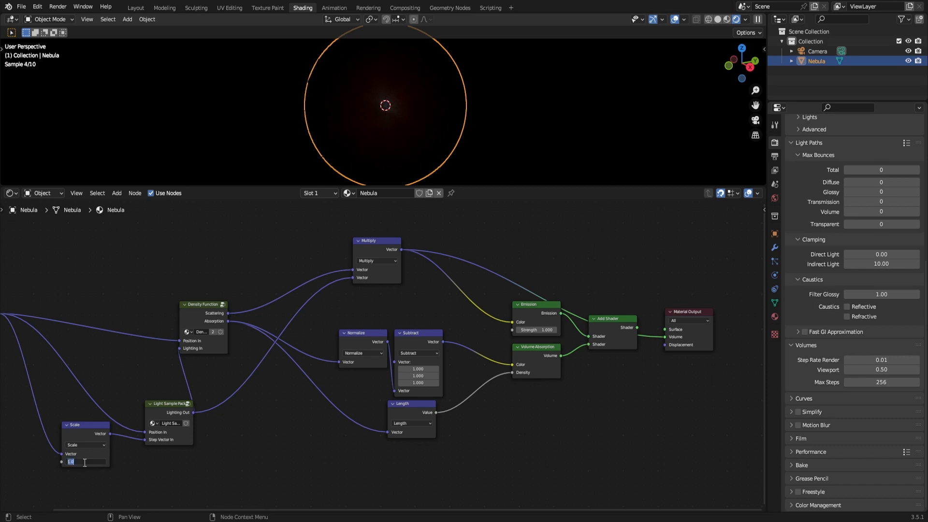
{"action": "key", "text": "BackSpace"}
{"action": "key", "text": "ctrl+s"}
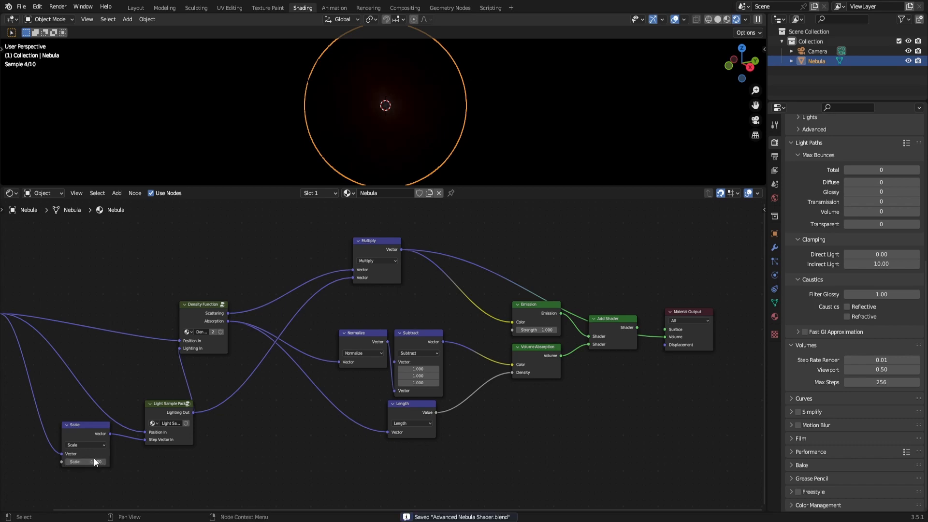
- Open the Density Function group for editing and bring its noise and Multiply nodes into close view
{"action": "left_click", "coordinate": [207, 303]}
{"action": "key", "text": "Tab"}
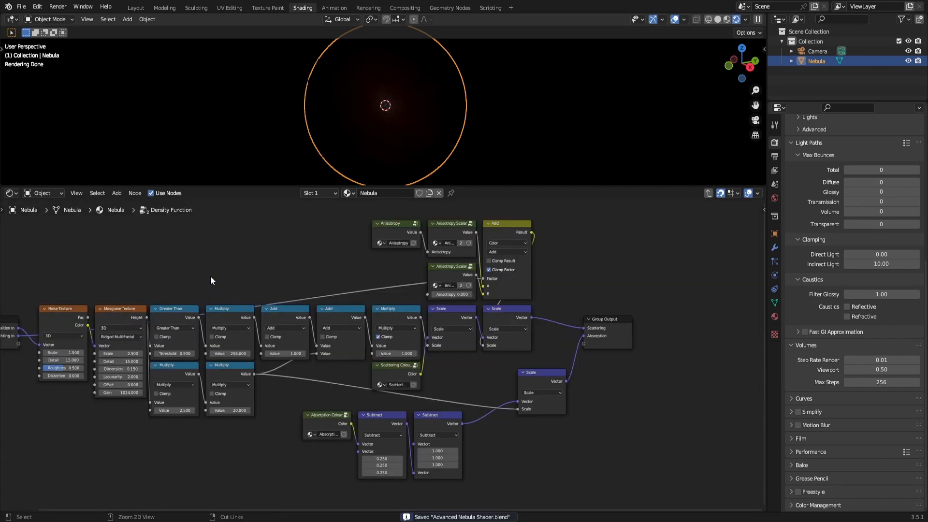
{"action": "scroll", "coordinate": [151, 392], "scroll_direction": "down", "scroll_amount": 2}
{"action": "middle_click_drag", "start_coordinate": [150, 395], "coordinate": [377, 391]}
{"action": "scroll", "coordinate": [409, 390], "scroll_direction": "up", "scroll_amount": 4}
{"action": "scroll", "coordinate": [430, 411], "scroll_direction": "up", "scroll_amount": 2}
{"action": "middle_click_drag", "start_coordinate": [441, 429], "coordinate": [306, 424]}
{"action": "scroll", "coordinate": [303, 424], "scroll_direction": "up", "scroll_amount": 2}
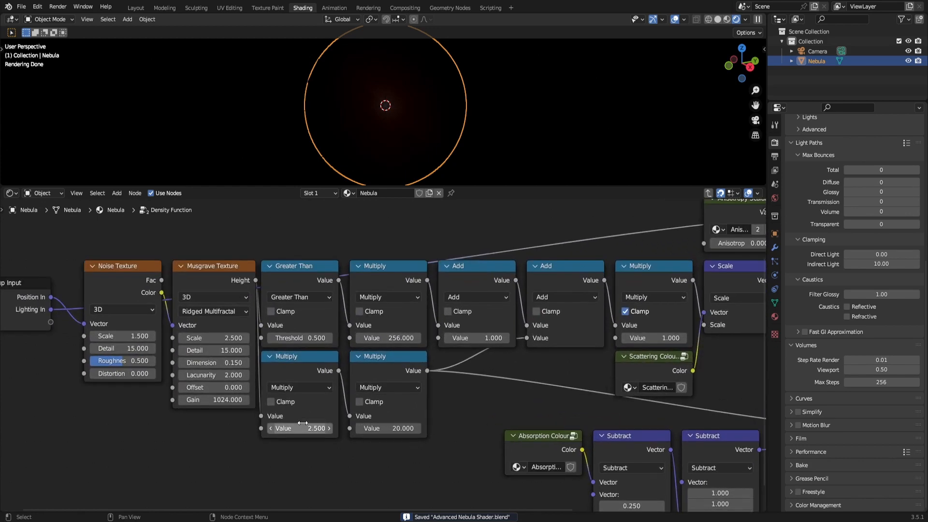
- Try Subtract in place of Greater Than after the Musgrave Texture and undo it
{"action": "left_click", "coordinate": [298, 302]}
{"action": "key", "text": "s"}
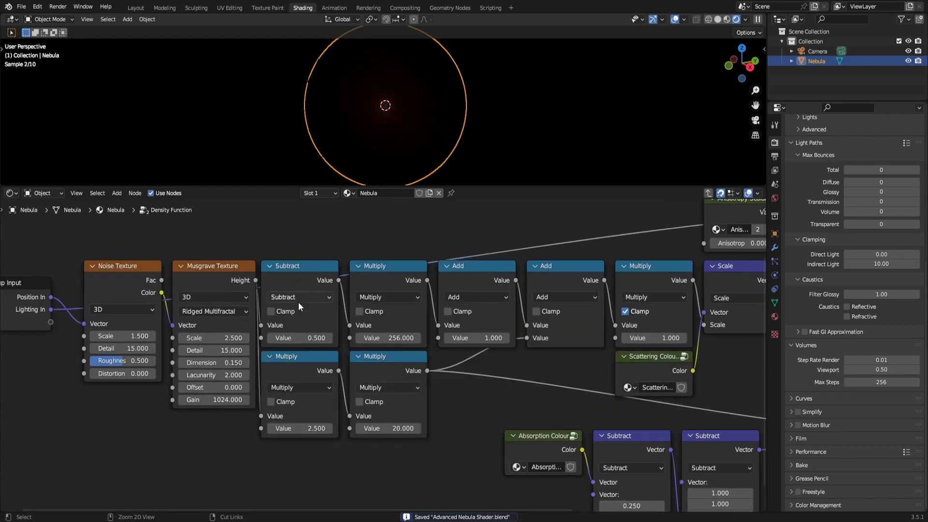
{"action": "key", "text": "ctrl+z"}
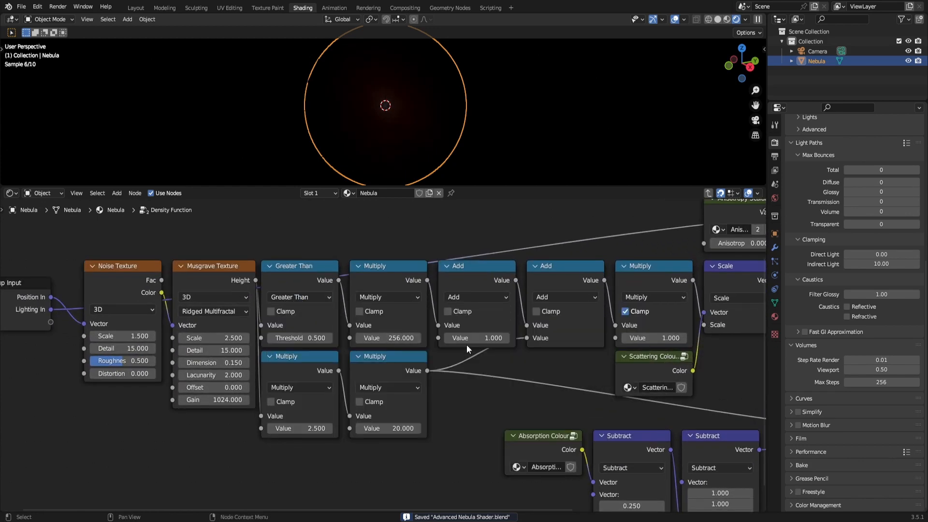
- Turn Clamp off and back on for the Multiply node above Scattering Colour to compare the render
{"action": "middle_click_drag", "start_coordinate": [465, 344], "coordinate": [304, 323]}
{"action": "left_click", "coordinate": [463, 290]}
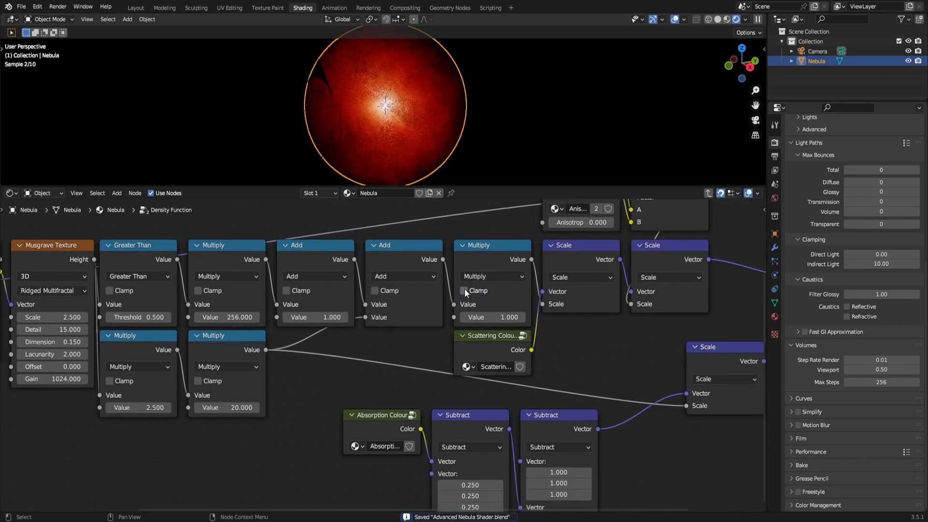
{"action": "left_click", "coordinate": [465, 290]}
{"action": "scroll", "coordinate": [387, 436], "scroll_direction": "down", "scroll_amount": 3}
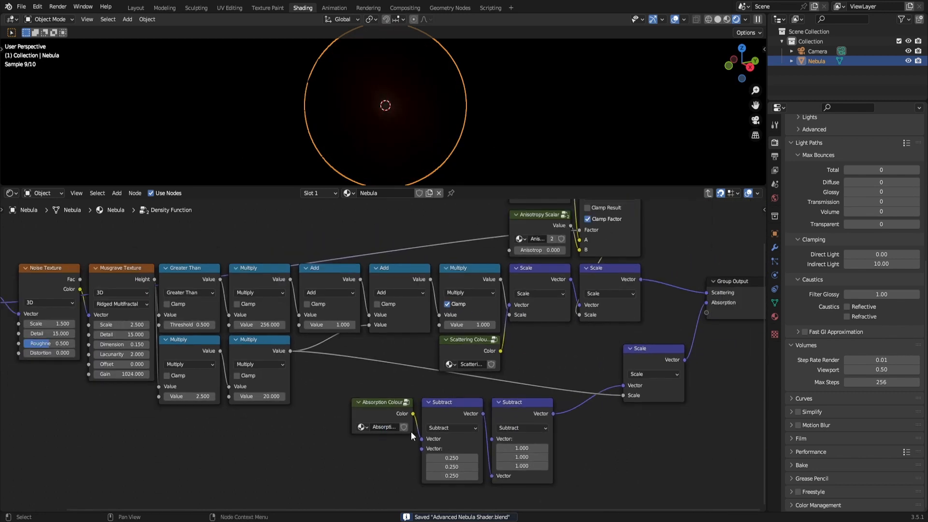
- Try raising the first Add node's value to about 7.3 in the density chain and cancel the change
{"action": "middle_click_drag", "start_coordinate": [479, 385], "coordinate": [386, 452]}
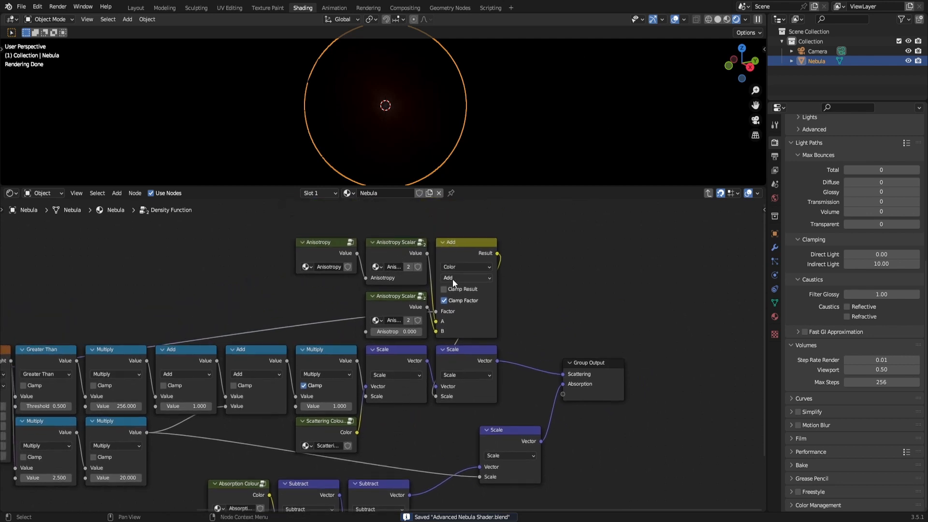
{"action": "scroll", "coordinate": [377, 333], "scroll_direction": "down", "scroll_amount": 2}
{"action": "middle_click_drag", "start_coordinate": [283, 391], "coordinate": [438, 365]}
{"action": "scroll", "coordinate": [435, 366], "scroll_direction": "up", "scroll_amount": 1}
{"action": "left_click_drag", "start_coordinate": [371, 371], "coordinate": [402, 370]}
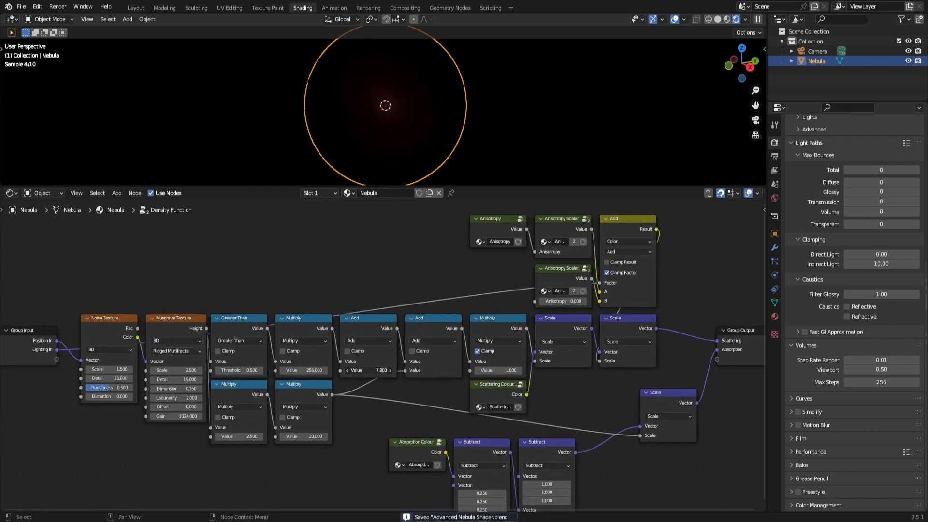
{"action": "right_click", "coordinate": [369, 370]}
- Try lower values, including 0.01, in the Multiply node below Greater Than, and save the file
{"action": "scroll", "coordinate": [316, 466], "scroll_direction": "up", "scroll_amount": 1}
{"action": "left_click", "coordinate": [237, 443]}
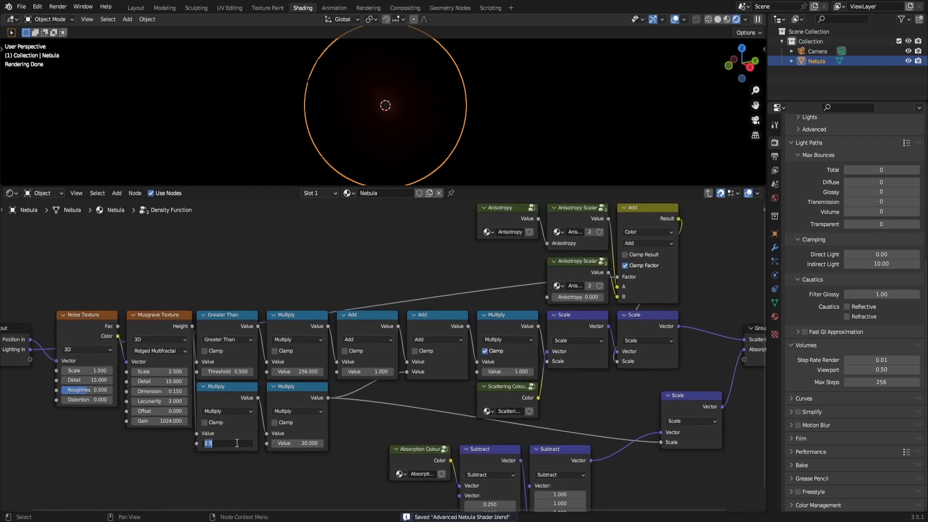
{"action": "key", "text": "BackSpace"}
{"action": "type", "text": ".01"}
{"action": "key", "text": "Return"}
{"action": "left_click", "coordinate": [237, 443]}
{"action": "type", "text": "1"}
{"action": "key", "text": "Return"}
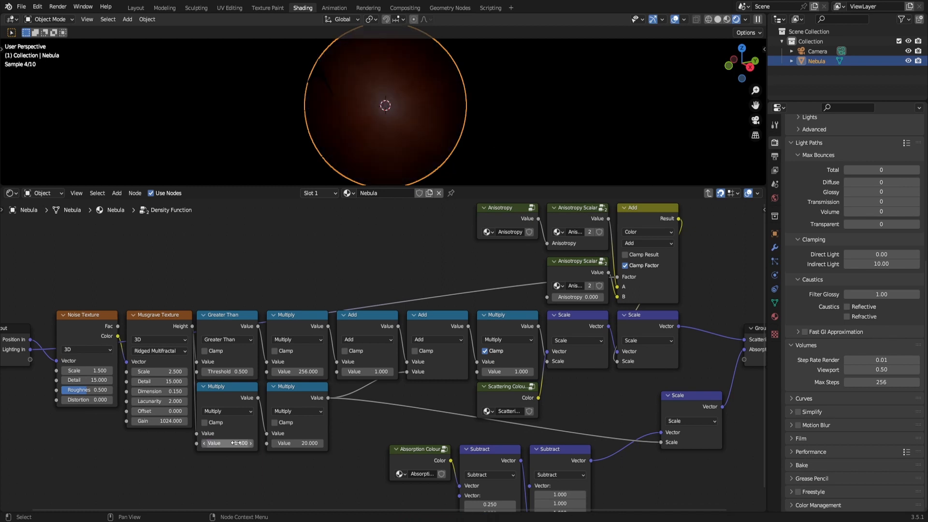
{"action": "key", "text": "ctrl+s"}
{"action": "left_click_drag", "start_coordinate": [236, 443], "coordinate": [193, 443], "text": "shift"}
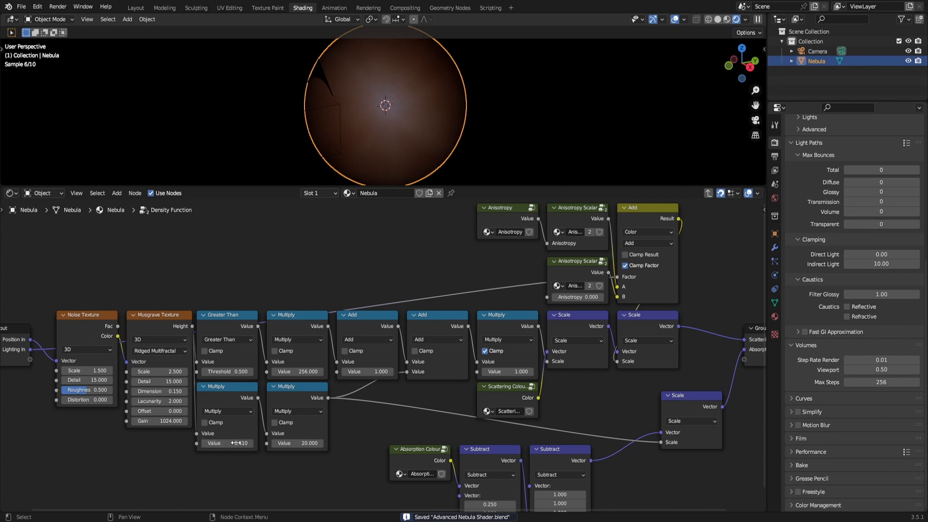
- Return to the main material, connect Add Shader to Material Output's Volume with the viewport in Solid shading, and restore Rendered shading
{"action": "key", "text": "Tab"}
{"action": "key", "text": "z"}
{"action": "left_click", "coordinate": [689, 151]}
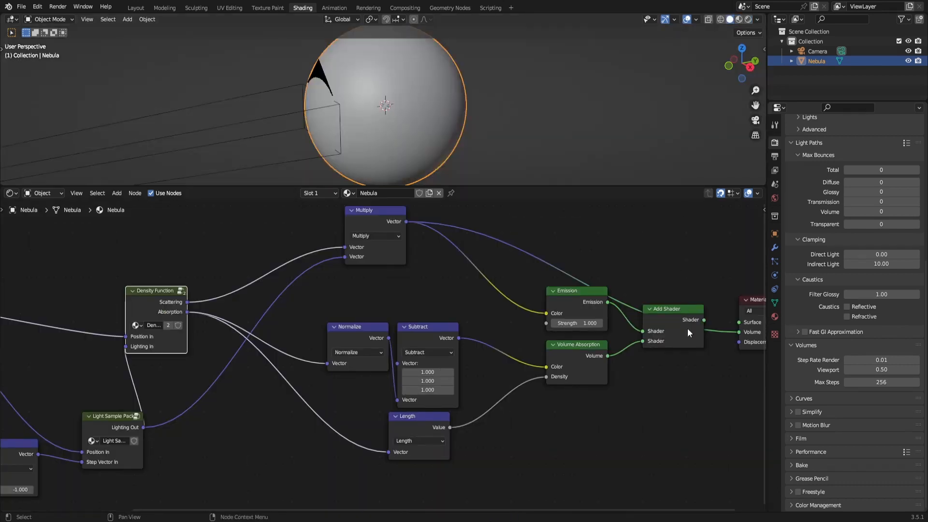
{"action": "middle_click_drag", "start_coordinate": [687, 328], "coordinate": [514, 330]}
{"action": "key", "text": "ctrl+s"}
{"action": "left_click", "coordinate": [540, 325]}
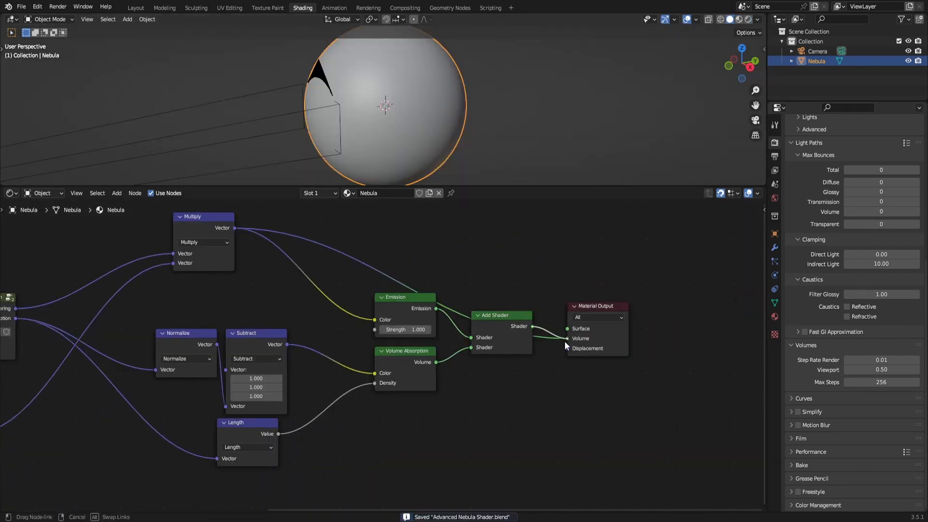
{"action": "key", "text": "z"}
{"action": "left_click", "coordinate": [491, 91]}
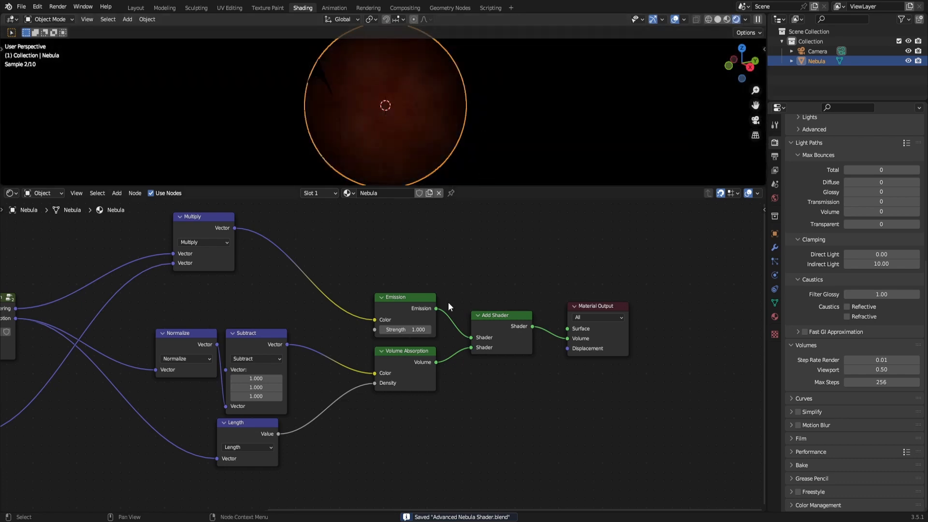
- Reopen the Density Function group and set its two lower Multiply values to 0.1 and about 44.73
{"action": "middle_click_drag", "start_coordinate": [305, 349], "coordinate": [450, 356]}
{"action": "left_click", "coordinate": [126, 306]}
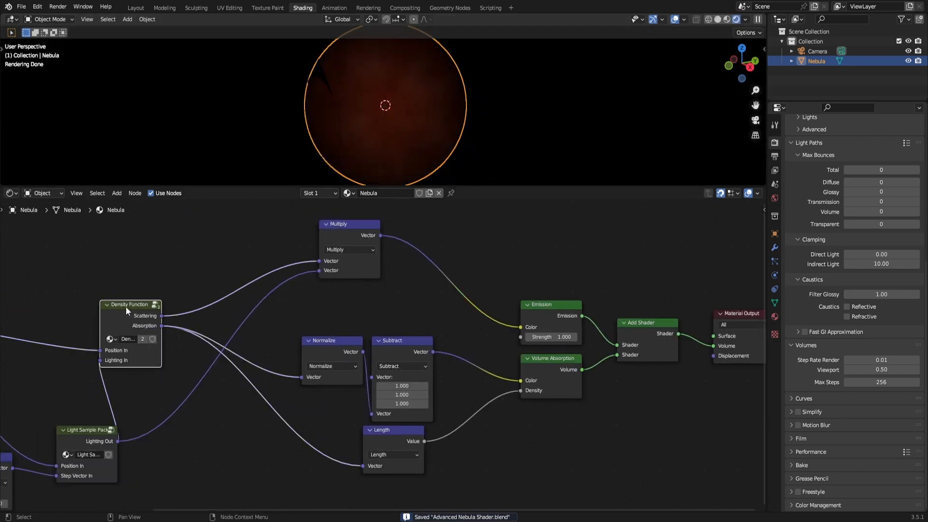
{"action": "key", "text": "Tab"}
{"action": "left_click", "coordinate": [227, 443]}
{"action": "type", "text": "0.1"}
{"action": "key", "text": "Return"}
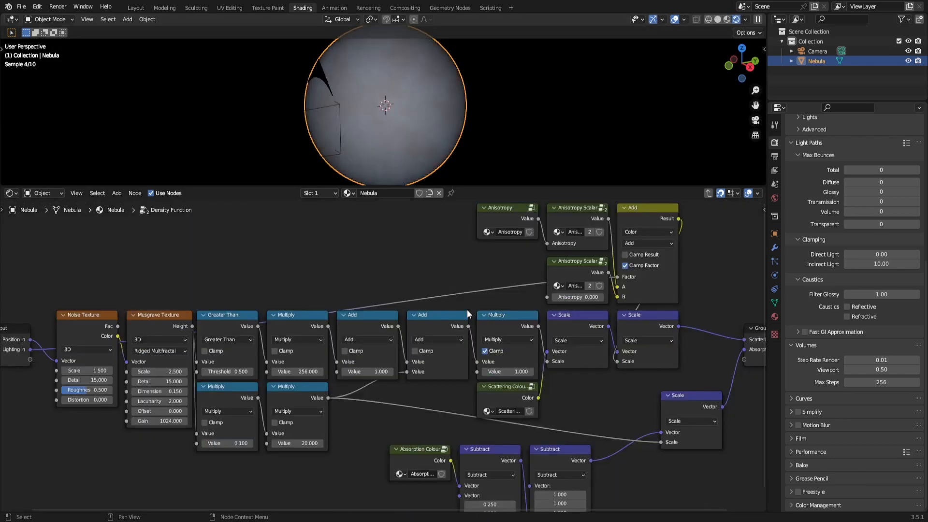
{"action": "left_click_drag", "start_coordinate": [311, 443], "coordinate": [364, 443]}
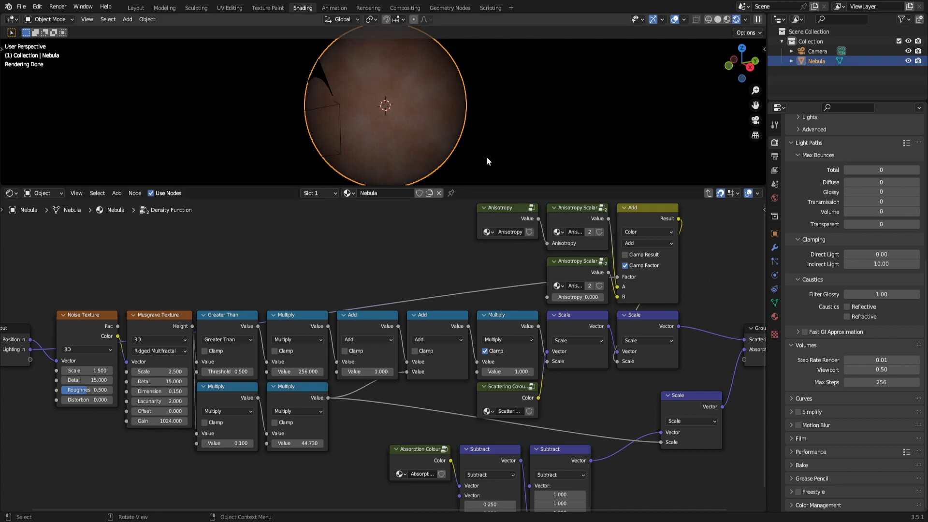
- Save the file and try a Volumes viewport step rate of 0.2, checking it in Rendered shading
{"action": "key", "text": "z"}
{"action": "left_click", "coordinate": [585, 147]}
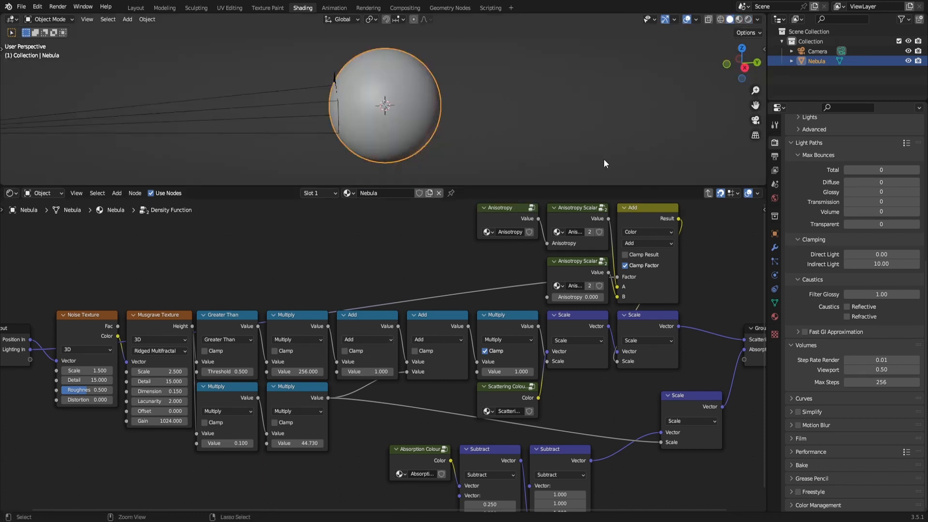
{"action": "key", "text": "ctrl+s"}
{"action": "left_click", "coordinate": [869, 369]}
{"action": "type", "text": "0.2"}
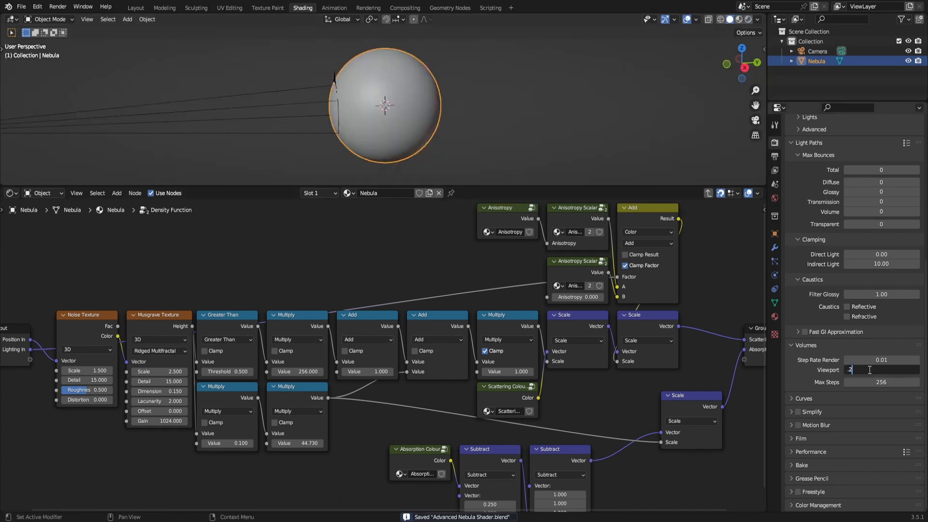
{"action": "key", "text": "Return"}
{"action": "key", "text": "z"}
{"action": "left_click", "coordinate": [602, 69]}
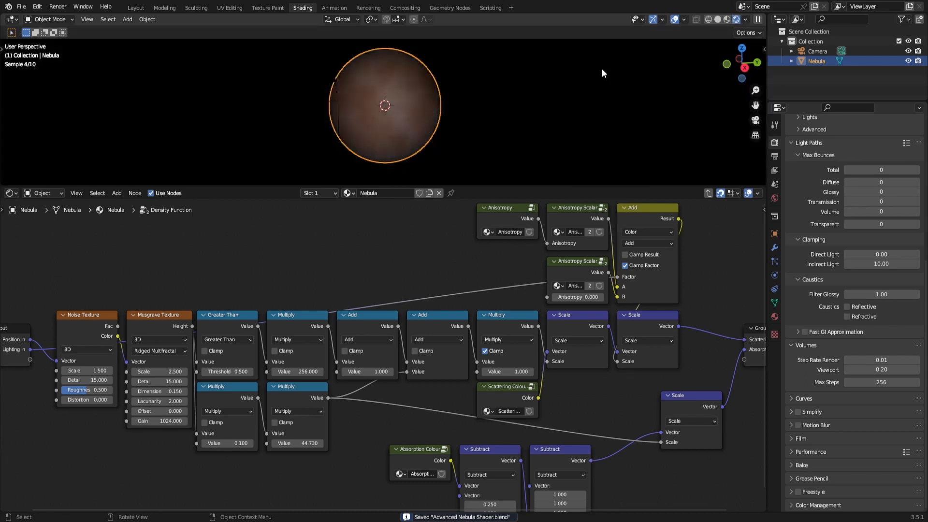
- Set the Volumes viewport step rate to 0.6 in Solid shading and return to Rendered shading
{"action": "left_click", "coordinate": [717, 20]}
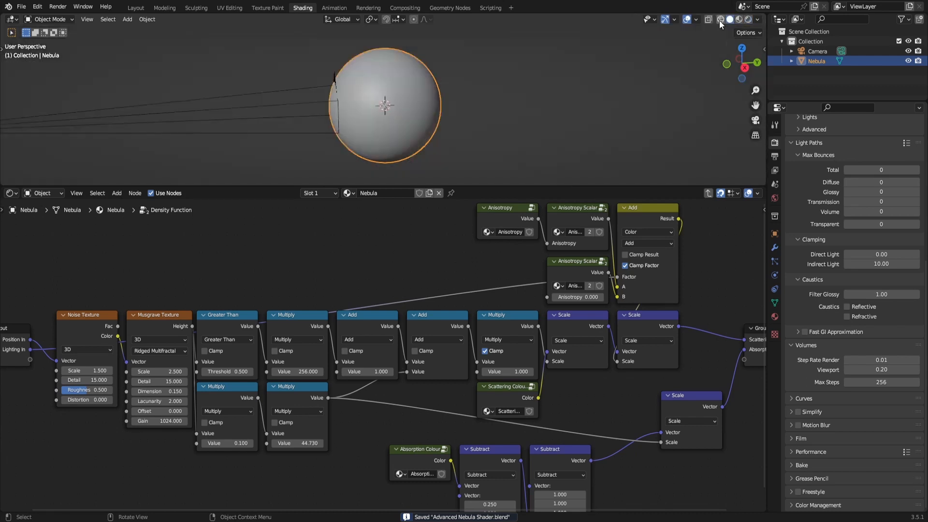
{"action": "left_click", "coordinate": [886, 369]}
{"action": "type", "text": "0.6"}
{"action": "key", "text": "Return"}
{"action": "key", "text": "z"}
{"action": "left_click", "coordinate": [584, 39]}
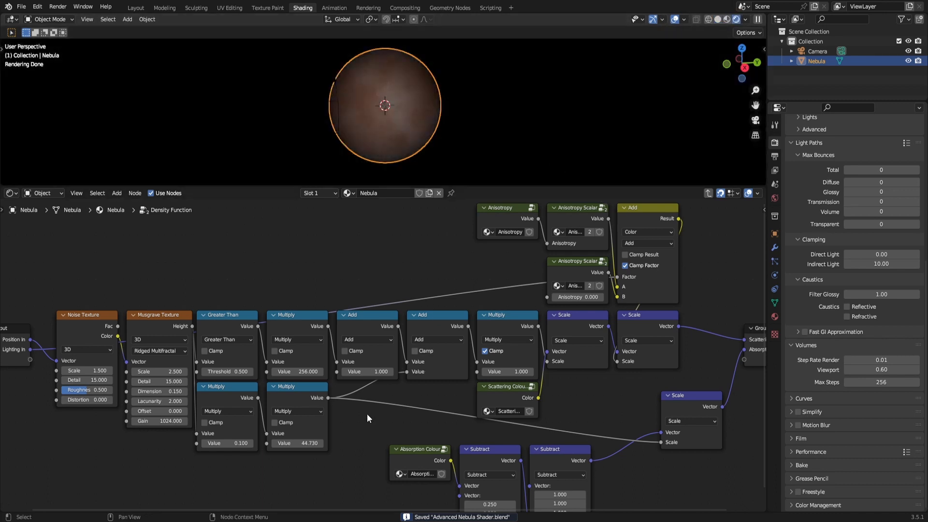
- Adjust the lower Multiply values in the Density Function group to 0.89 and 4.16, and save the file
{"action": "middle_click_drag", "start_coordinate": [260, 415], "coordinate": [341, 415]}
{"action": "scroll", "coordinate": [341, 415], "scroll_direction": "up", "scroll_amount": 2}
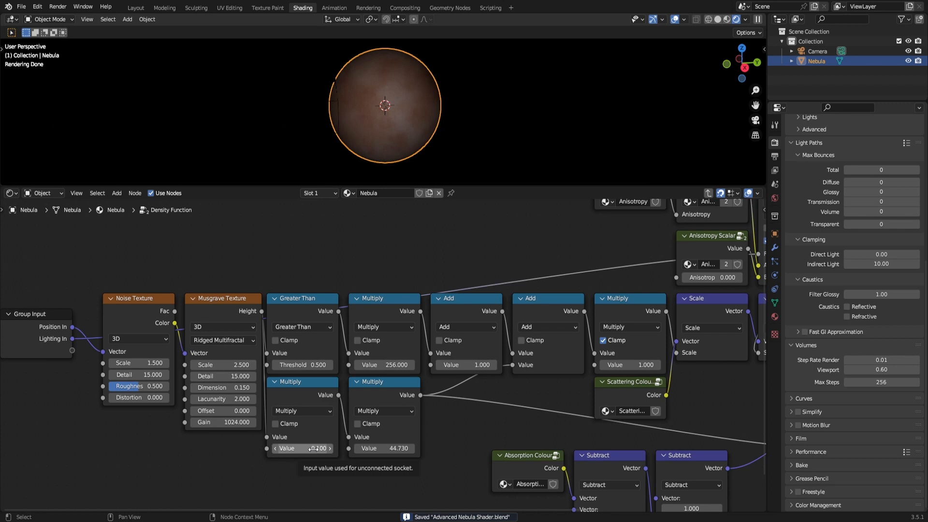
{"action": "middle_click_drag", "start_coordinate": [461, 447], "coordinate": [356, 443]}
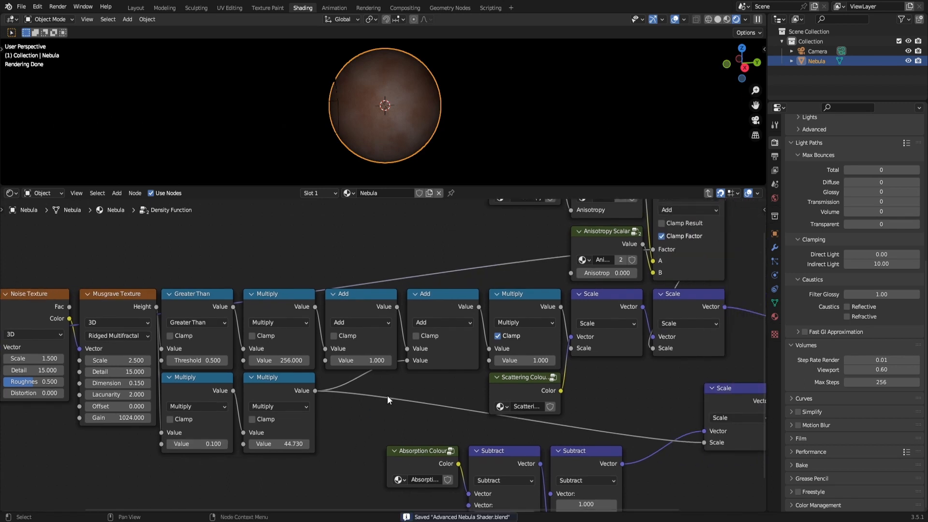
{"action": "middle_click_drag", "start_coordinate": [387, 395], "coordinate": [336, 383]}
{"action": "scroll", "coordinate": [337, 380], "scroll_direction": "down", "scroll_amount": 1}
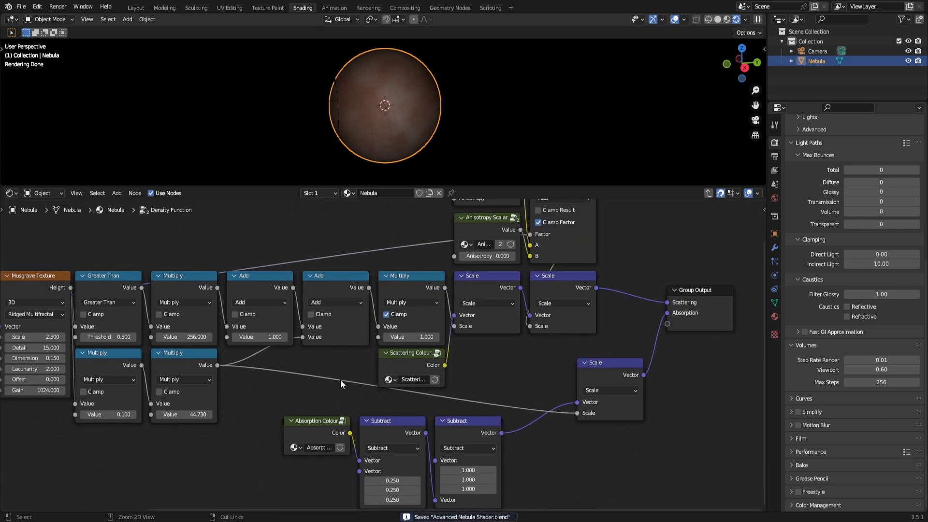
{"action": "middle_click_drag", "start_coordinate": [256, 411], "coordinate": [418, 399]}
{"action": "scroll", "coordinate": [418, 399], "scroll_direction": "up", "scroll_amount": 2}
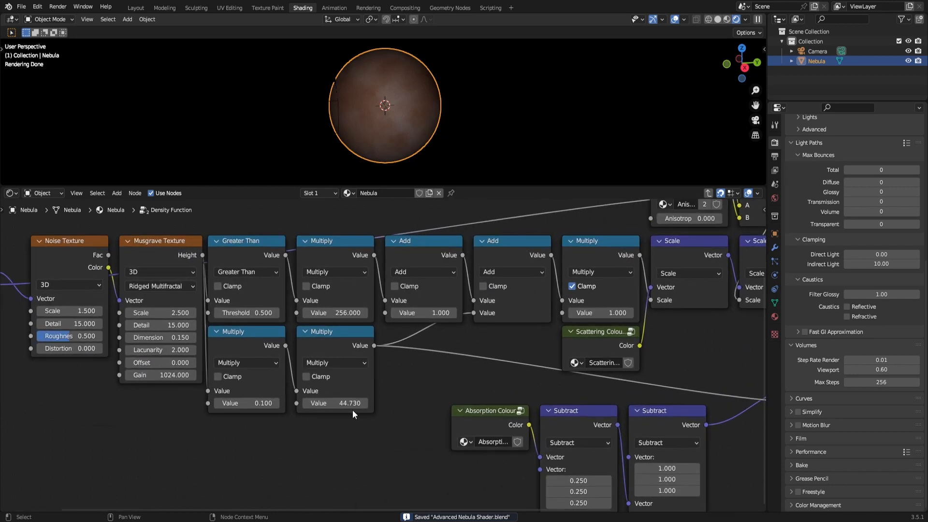
{"action": "left_click_drag", "start_coordinate": [351, 406], "coordinate": [305, 403], "text": "shift"}
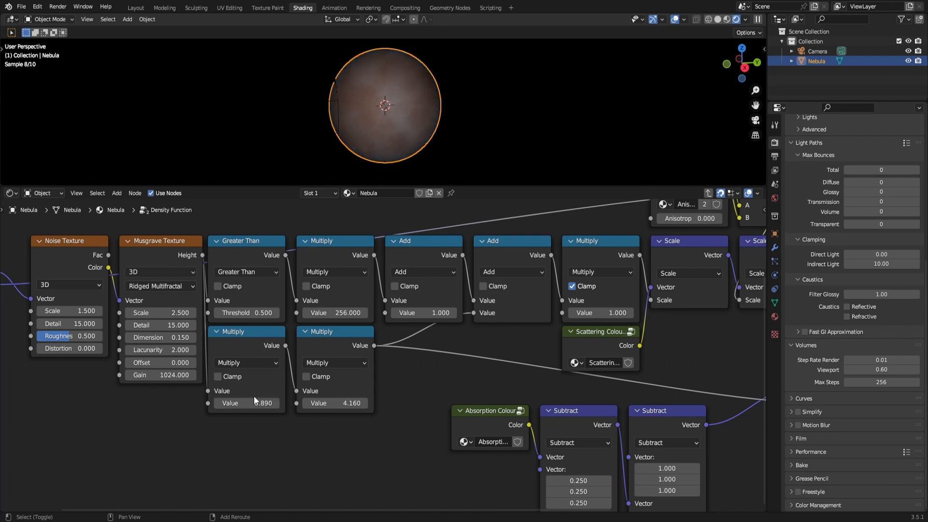
{"action": "key", "text": "ctrl+s"}
- Change the second lower Multiply node in the Density Function group to Power and set the Multiply feeding it to 5
{"action": "scroll", "coordinate": [382, 366], "scroll_direction": "up", "scroll_amount": 1}
{"action": "left_click", "coordinate": [350, 363]}
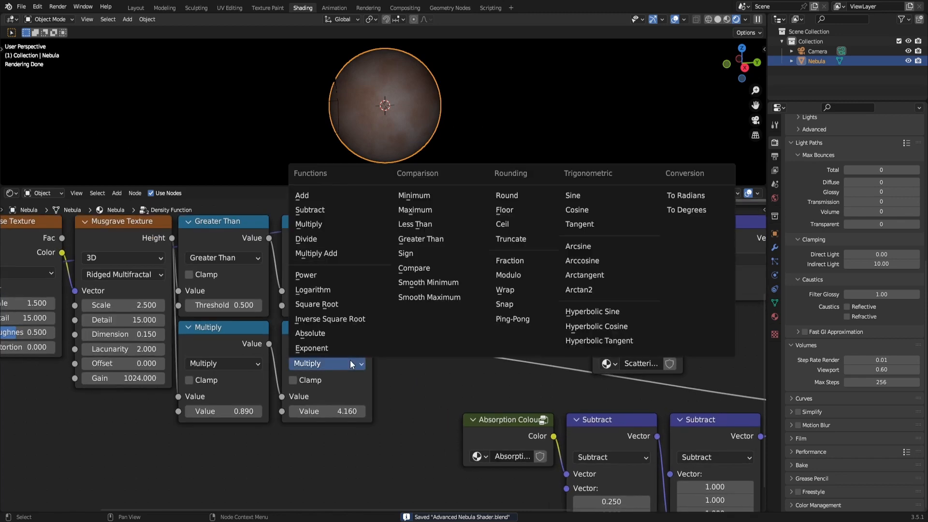
{"action": "left_click", "coordinate": [306, 275]}
{"action": "left_click", "coordinate": [242, 411]}
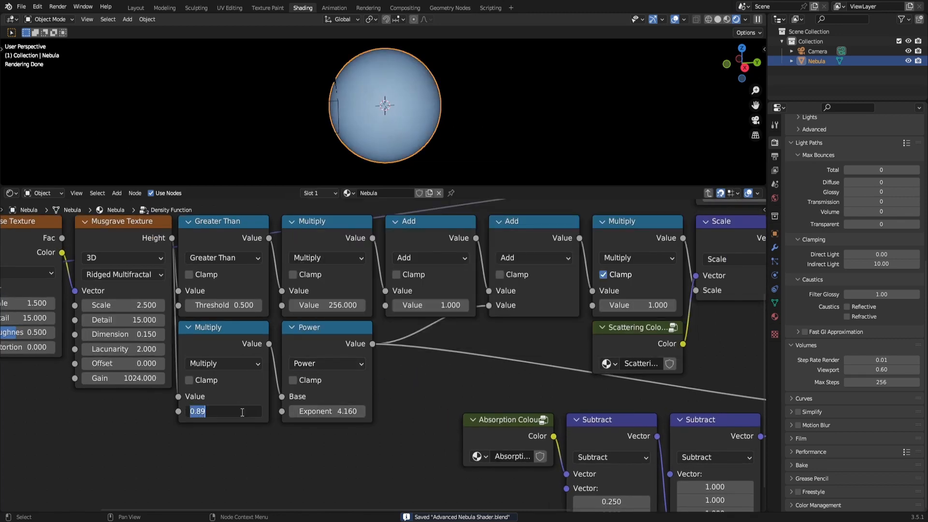
{"action": "type", "text": "5"}
{"action": "key", "text": "Return"}
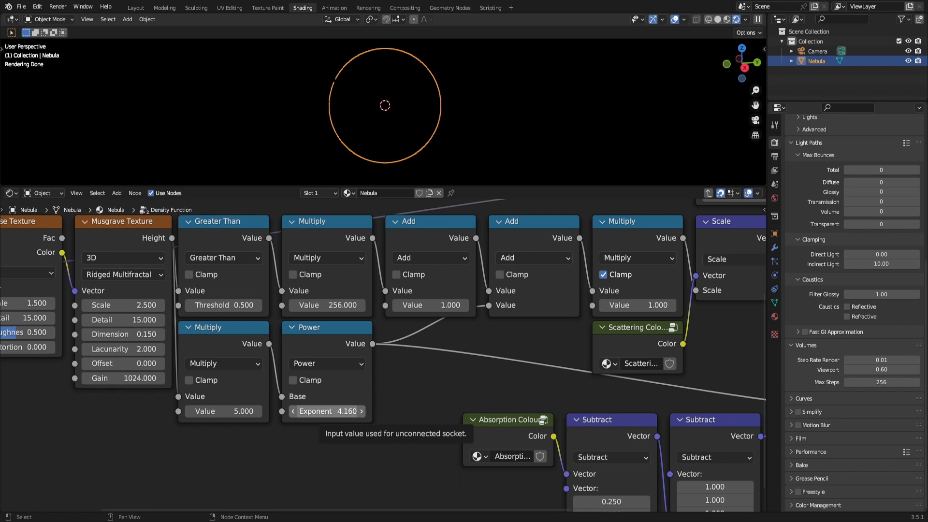
- Set the Power node's exponent to 20 and save the file, undoing a trial exponent of 1
{"action": "left_click", "coordinate": [327, 411]}
{"action": "type", "text": "2.0"}
{"action": "key", "text": "Return"}
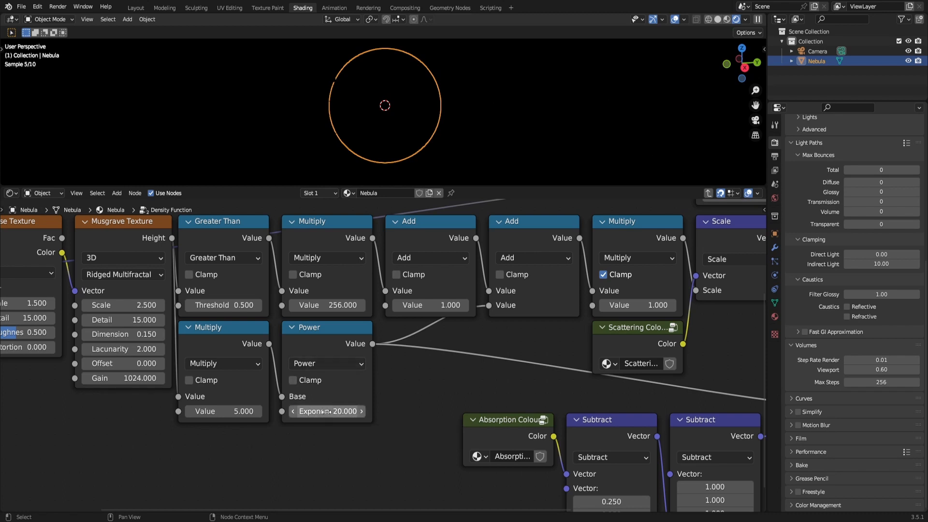
{"action": "key", "text": "ctrl+s"}
{"action": "left_click_drag", "start_coordinate": [339, 413], "coordinate": [300, 413]}
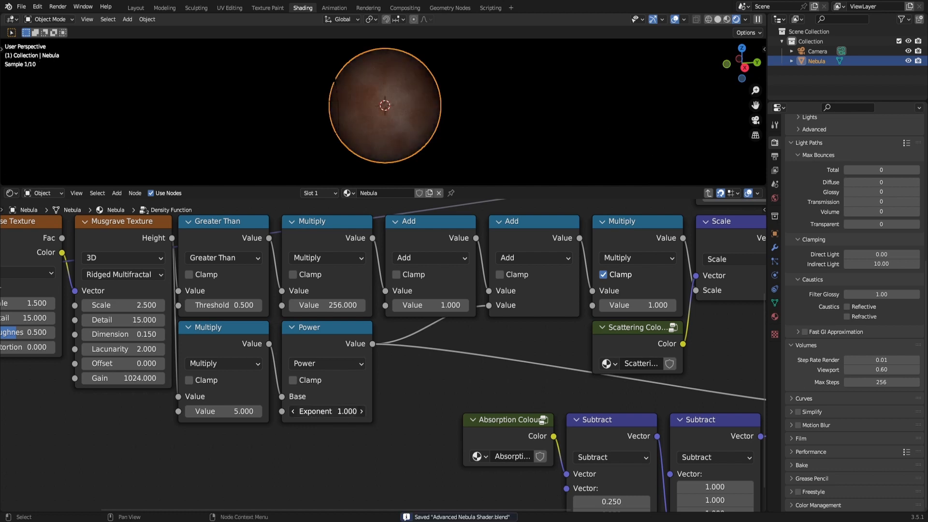
{"action": "key", "text": "ctrl+z"}
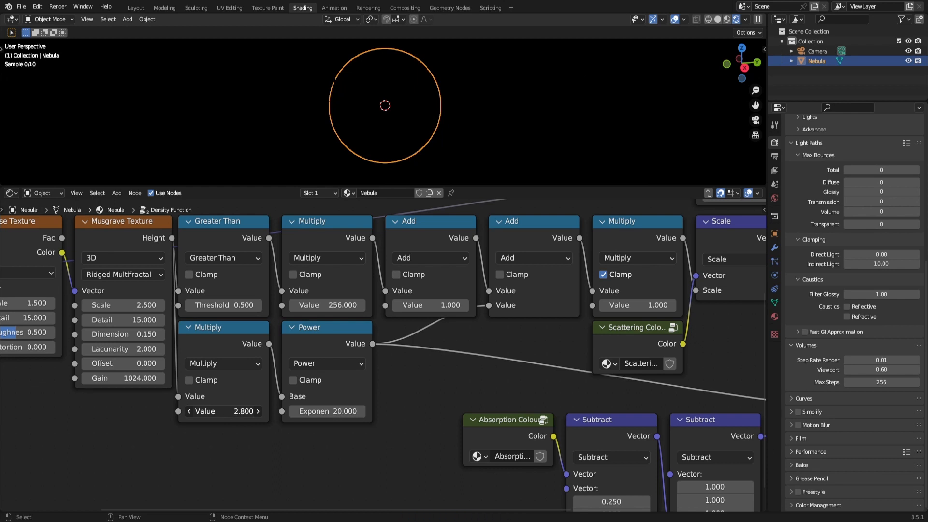
- Set the lower Multiply node's value to 2.5 and save the file
{"action": "left_click", "coordinate": [235, 414]}
{"action": "type", "text": "2.5"}
{"action": "key", "text": "Return"}
{"action": "key", "text": "ctrl+s"}
{"action": "left_click_drag", "start_coordinate": [328, 411], "coordinate": [139, 411]}
{"action": "left_click_drag", "start_coordinate": [327, 412], "coordinate": [327, 413]}
{"action": "right_click", "coordinate": [328, 413]}
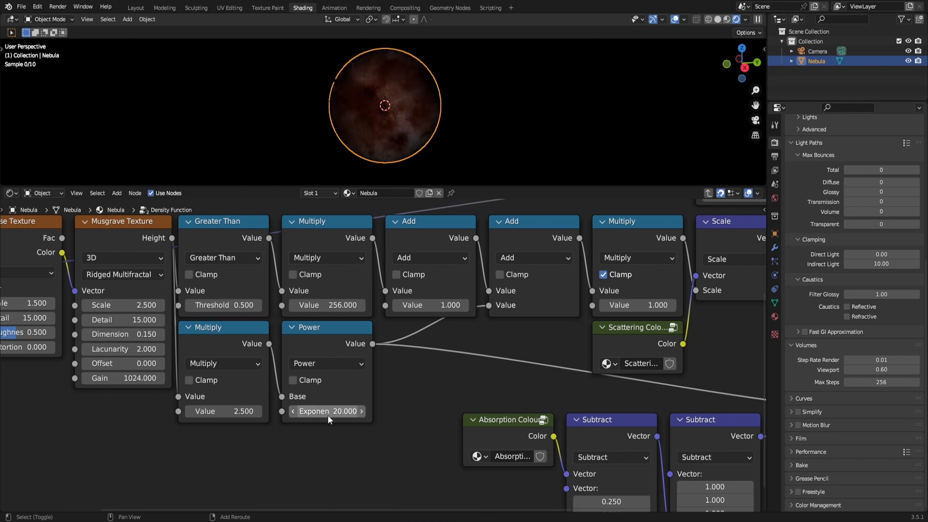
- Reduce the lower Multiply node's value to 1.5 and save the file
{"action": "left_click_drag", "start_coordinate": [245, 412], "coordinate": [216, 412]}
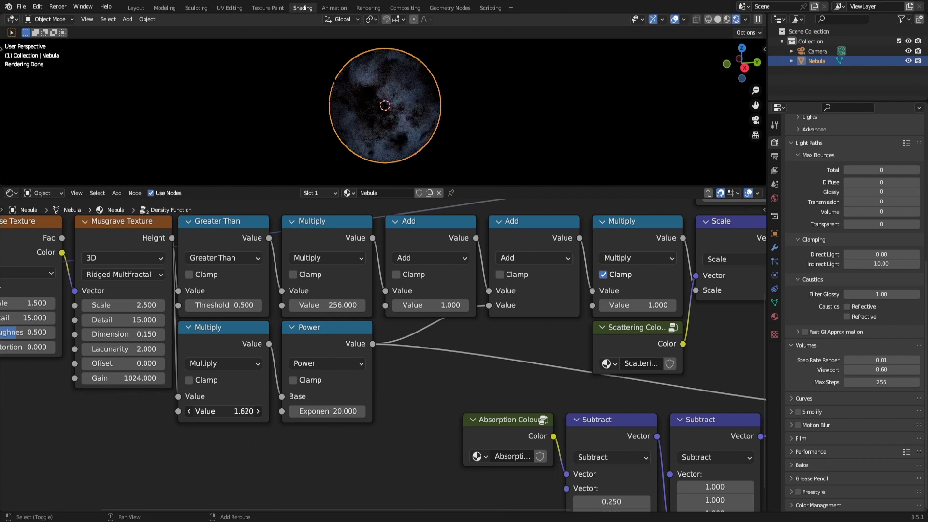
{"action": "left_click", "coordinate": [236, 411]}
{"action": "type", "text": "1.5"}
{"action": "key", "text": "Return"}
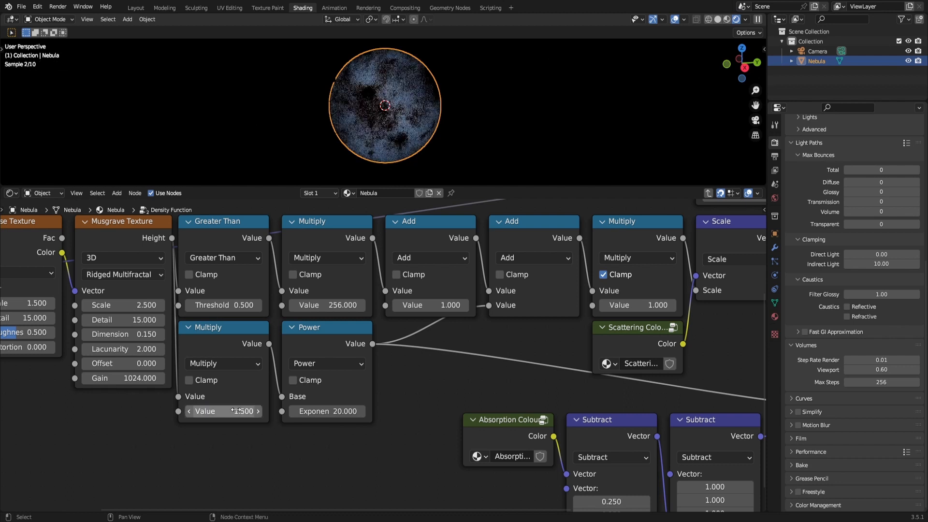
{"action": "key", "text": "ctrl+s"}
- Try 1.65 as the lower Multiply node's value and set it back to 1.5
{"action": "left_click", "coordinate": [241, 410]}
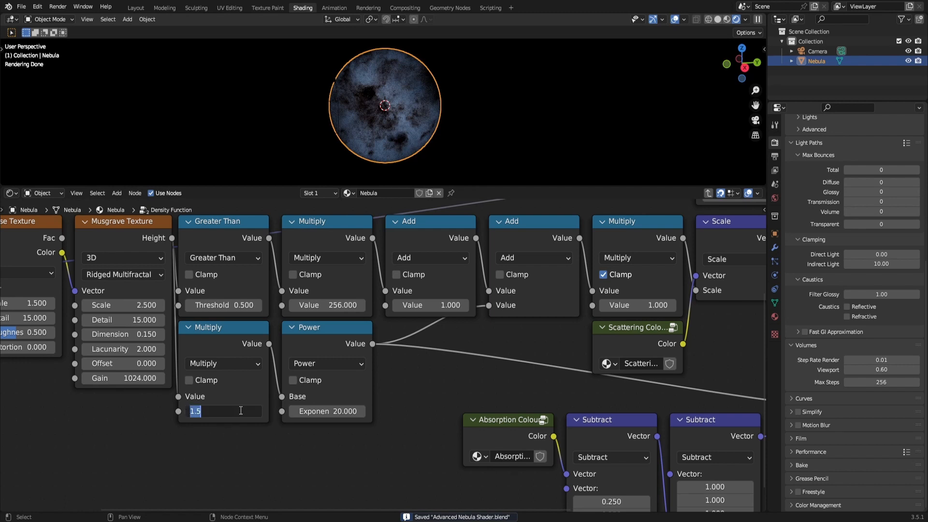
{"action": "type", "text": "1.6"}
{"action": "key", "text": "Return"}
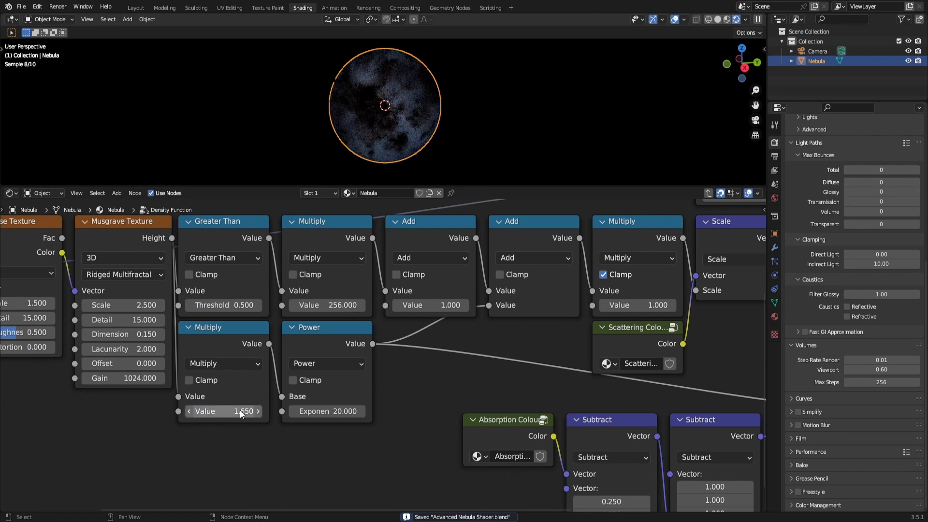
{"action": "left_click", "coordinate": [241, 410]}
{"action": "type", "text": "1.5"}
{"action": "key", "text": "Return"}
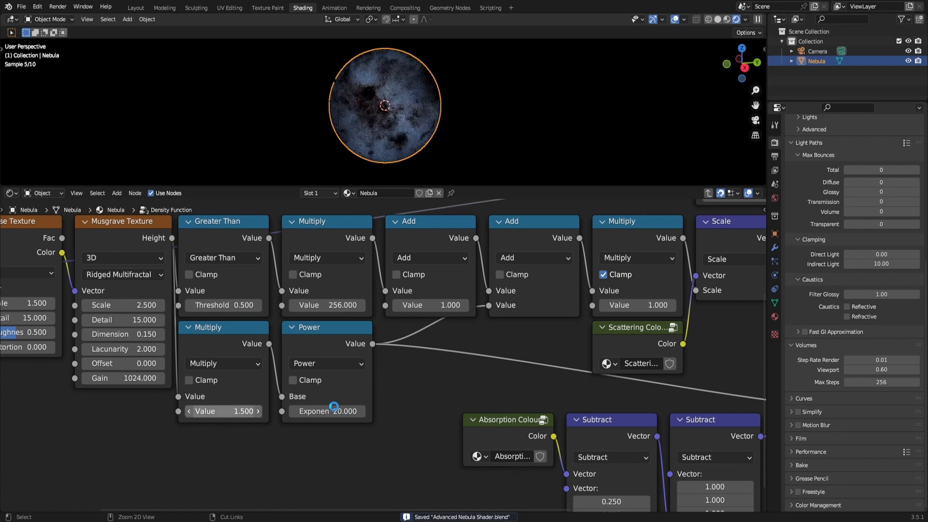
- Deselect the nebula and limit the viewport rendering to a small rectangular region over its upper part
{"action": "middle_click_drag", "start_coordinate": [494, 124], "coordinate": [424, 117]}
{"action": "left_click", "coordinate": [565, 126]}
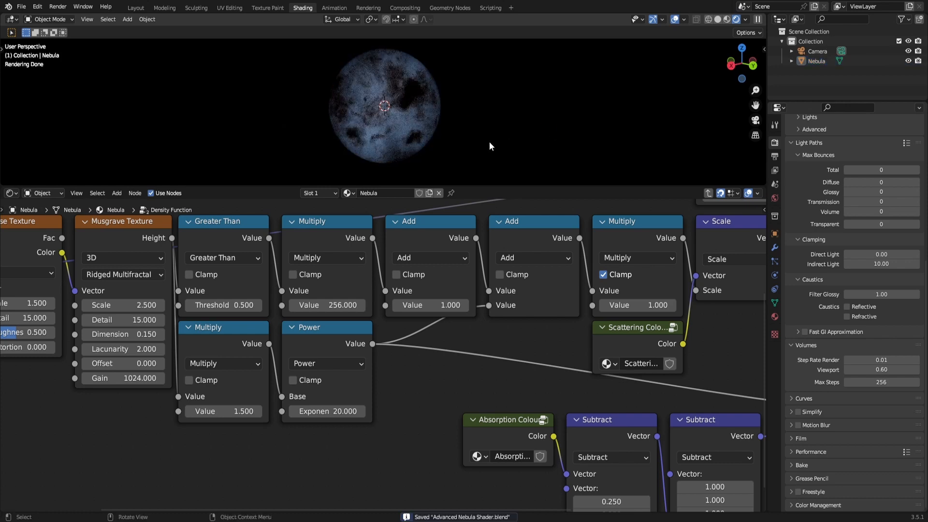
{"action": "scroll", "coordinate": [440, 115], "scroll_direction": "up", "scroll_amount": 4}
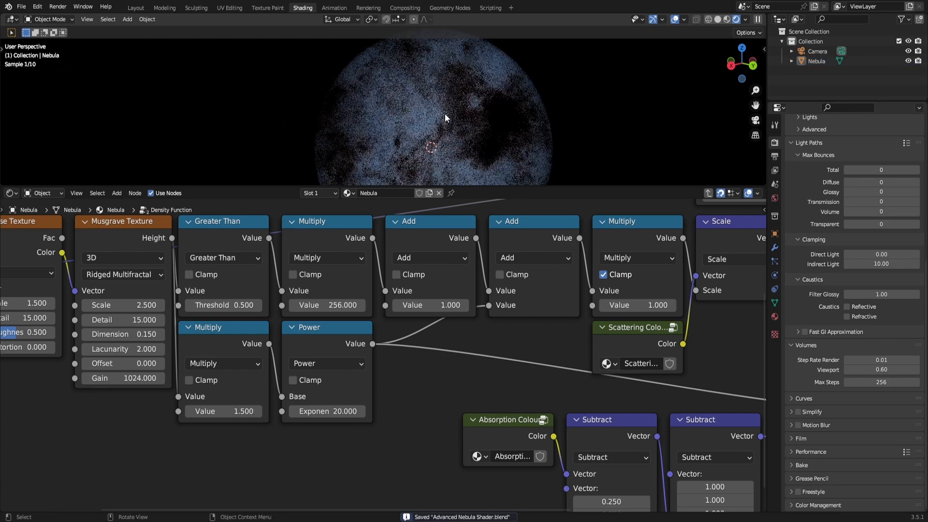
{"action": "key", "text": "shift+b"}
{"action": "left_click_drag", "start_coordinate": [359, 45], "coordinate": [463, 110]}
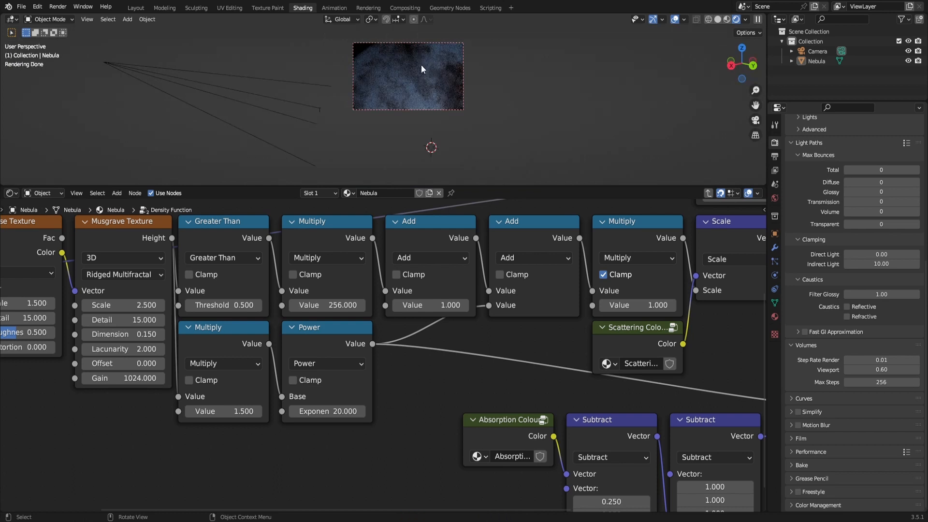
- Save the file, try a Volumes viewport step rate of 0.1 in Solid shading, and check it in Rendered shading
{"action": "key", "text": "z"}
{"action": "left_click", "coordinate": [607, 147]}
{"action": "key", "text": "ctrl+s"}
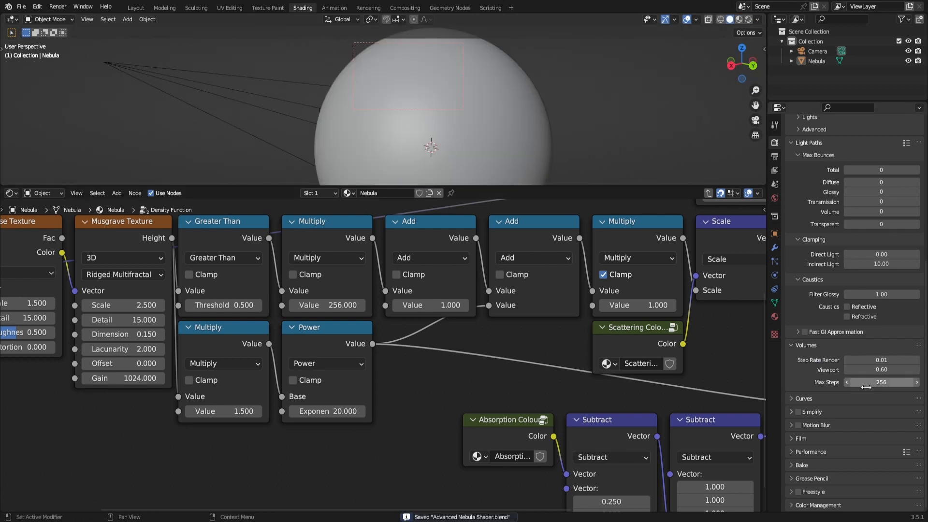
{"action": "left_click", "coordinate": [886, 374]}
{"action": "type", "text": "0.1"}
{"action": "key", "text": "Return"}
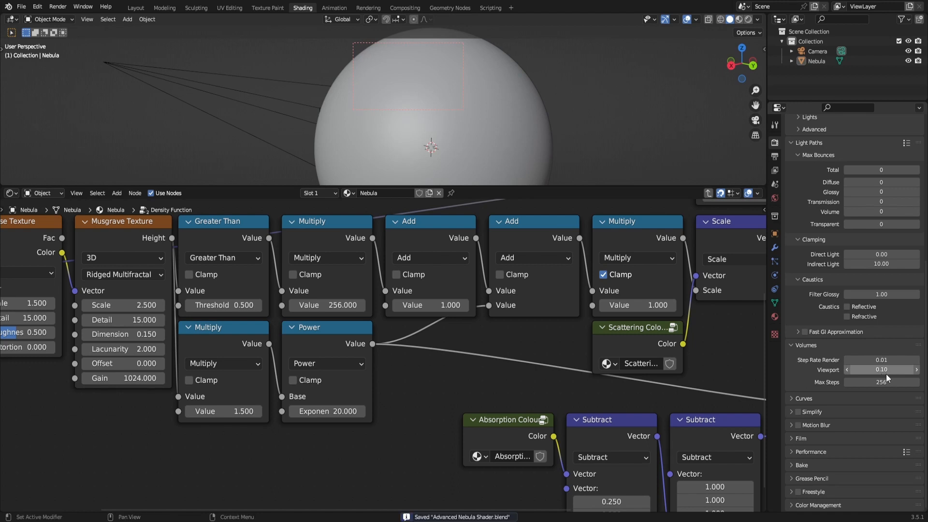
{"action": "key", "text": "z"}
{"action": "left_click", "coordinate": [659, 103]}
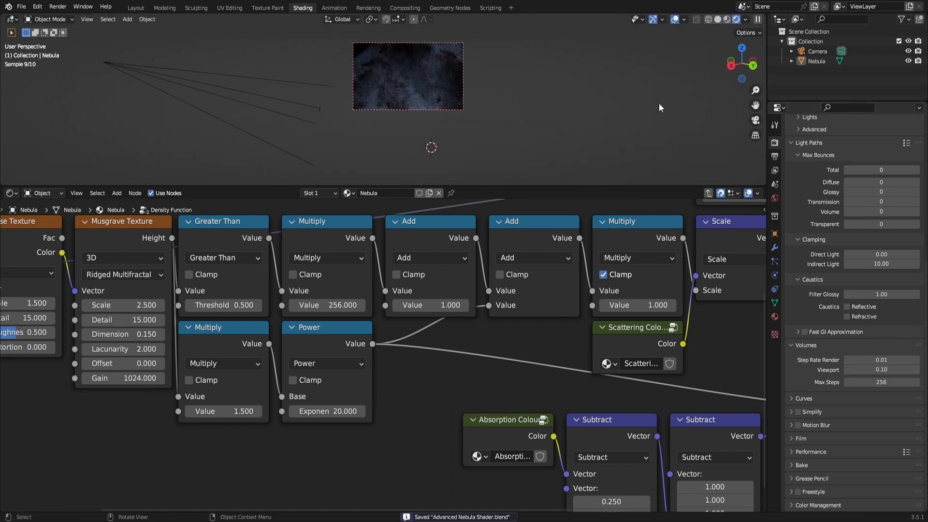
{"action": "scroll", "coordinate": [660, 103], "scroll_direction": "down", "scroll_amount": 3}
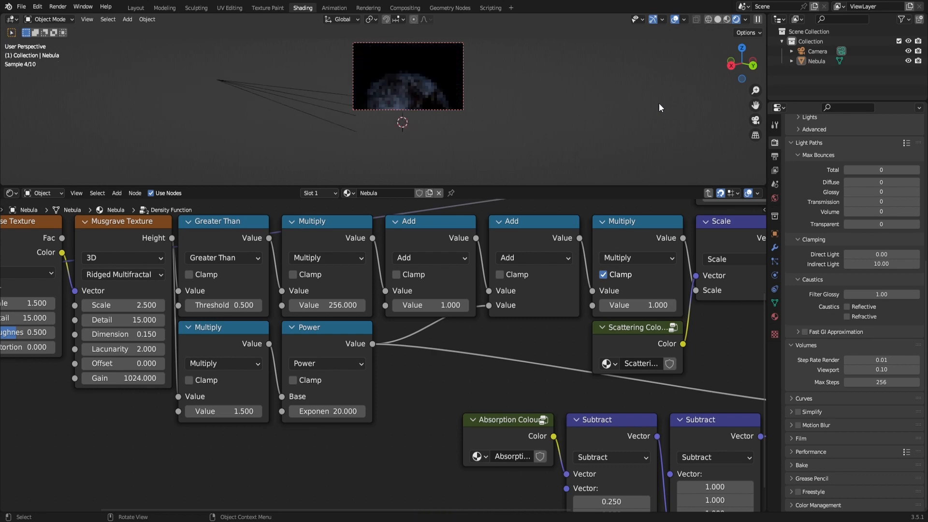
- Switch the viewport to Wireframe shading with the camera view and save the file
{"action": "left_click", "coordinate": [717, 19]}
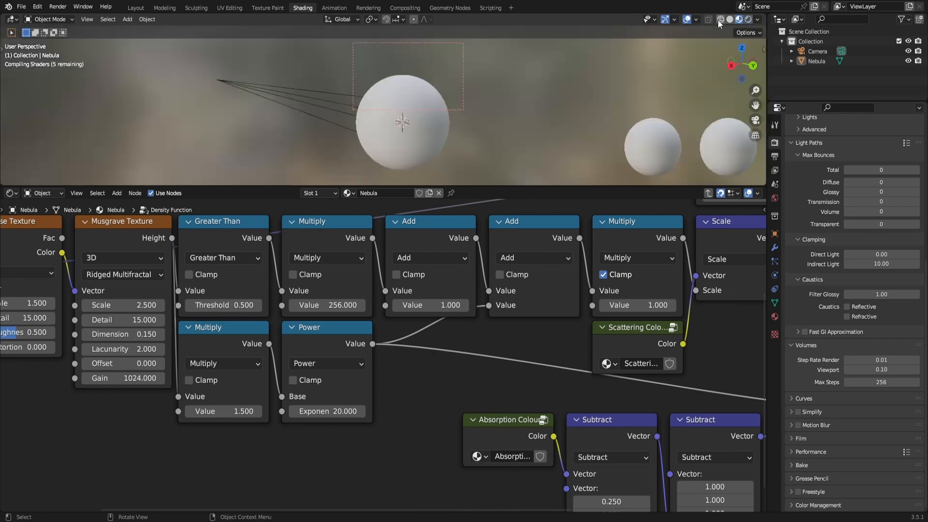
{"action": "left_click", "coordinate": [708, 19]}
{"action": "key", "text": "KP_0"}
{"action": "key", "text": "ctrl+s"}
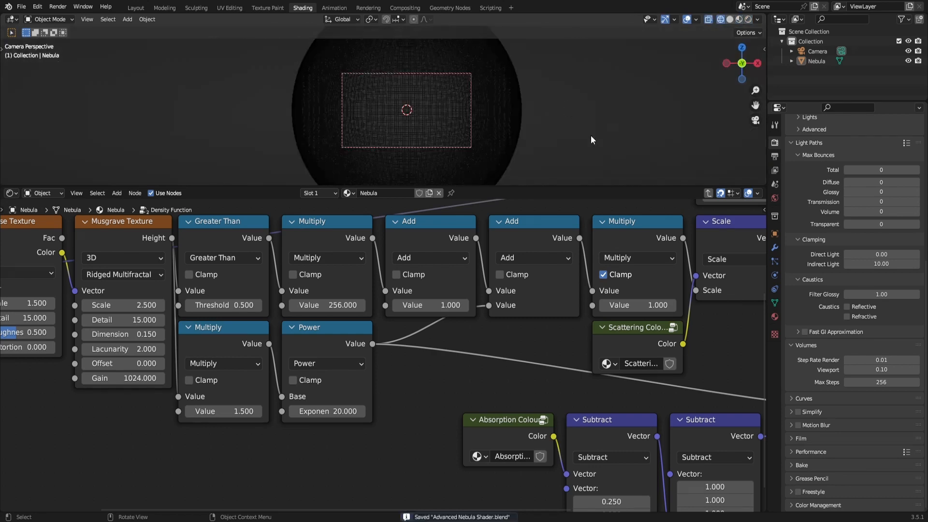
- Try a Volumes viewport step rate of 0.2 and check the camera view in Rendered shading
{"action": "left_click", "coordinate": [886, 370]}
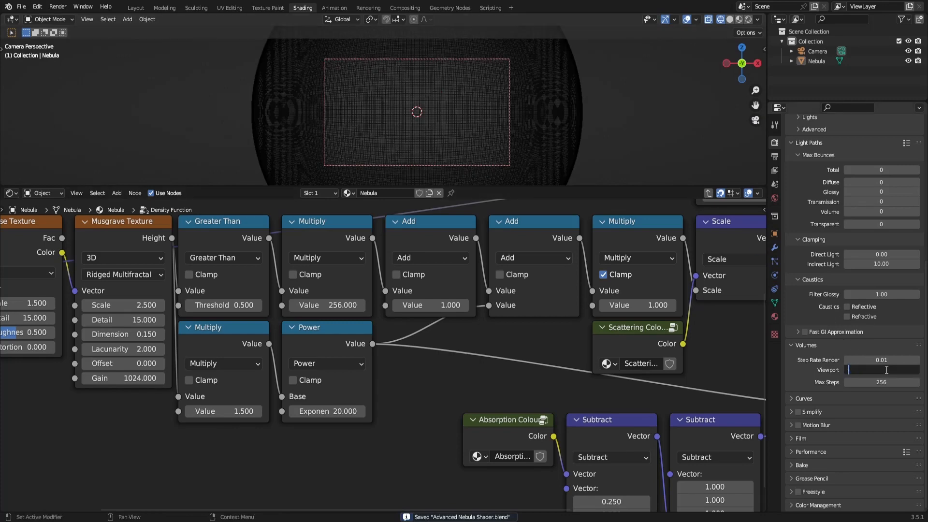
{"action": "type", "text": "0.2"}
{"action": "key", "text": "Return"}
{"action": "scroll", "coordinate": [615, 135], "scroll_direction": "up", "scroll_amount": 2}
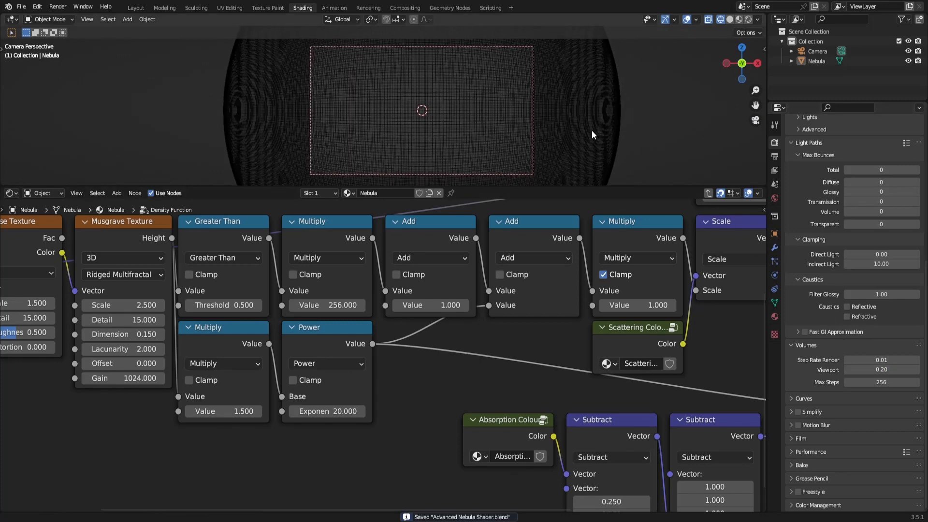
{"action": "key", "text": "z"}
{"action": "left_click", "coordinate": [593, 71]}
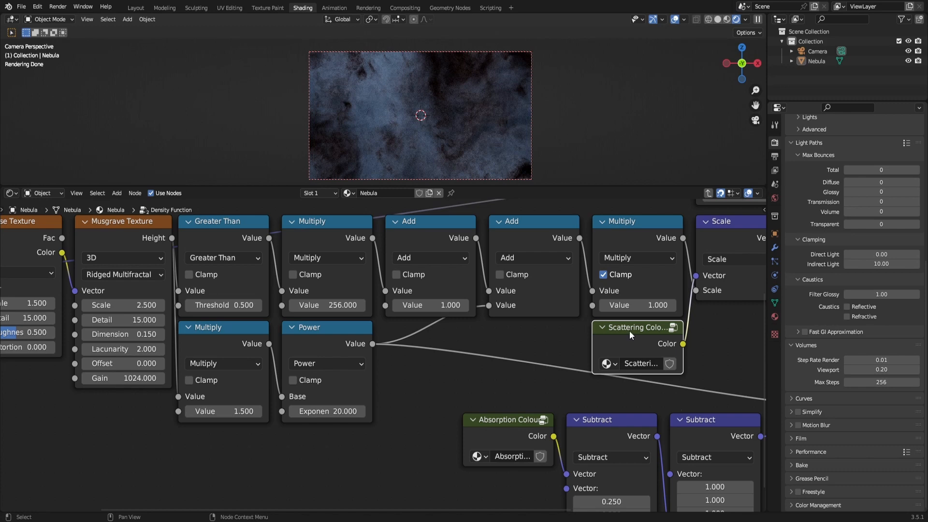
- Save the file in Solid shading, set the Volumes viewport step rate to 0.6, and return to Rendered shading
{"action": "left_click", "coordinate": [717, 20]}
{"action": "key", "text": "ctrl+s"}
{"action": "left_click", "coordinate": [888, 370]}
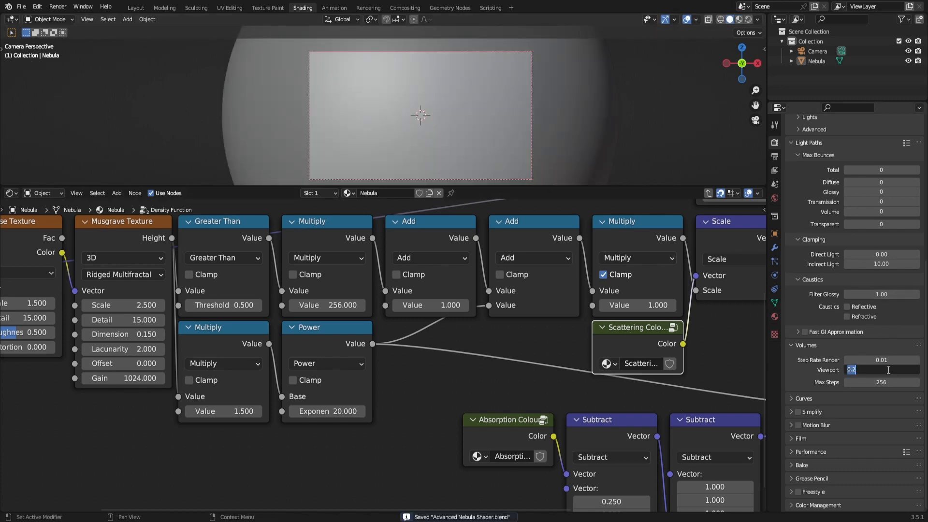
{"action": "type", "text": "0.6"}
{"action": "key", "text": "Return"}
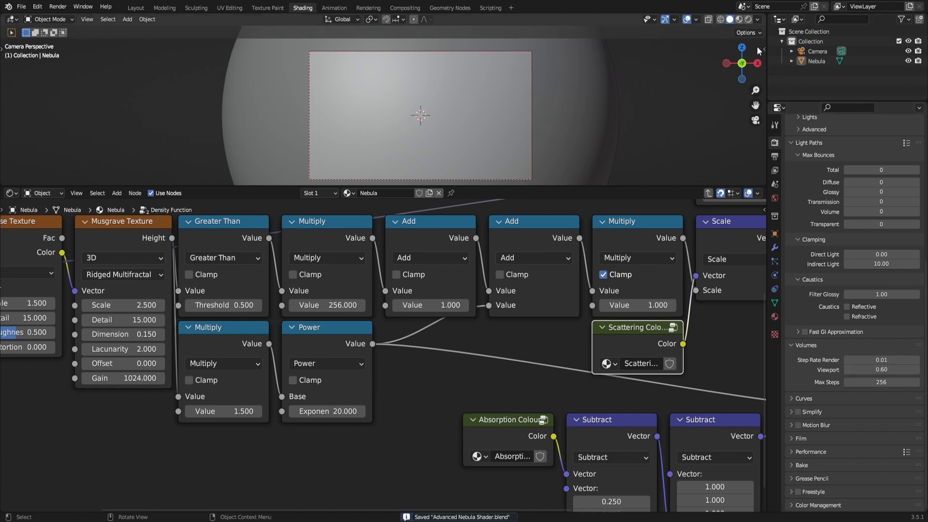
{"action": "left_click", "coordinate": [749, 19]}
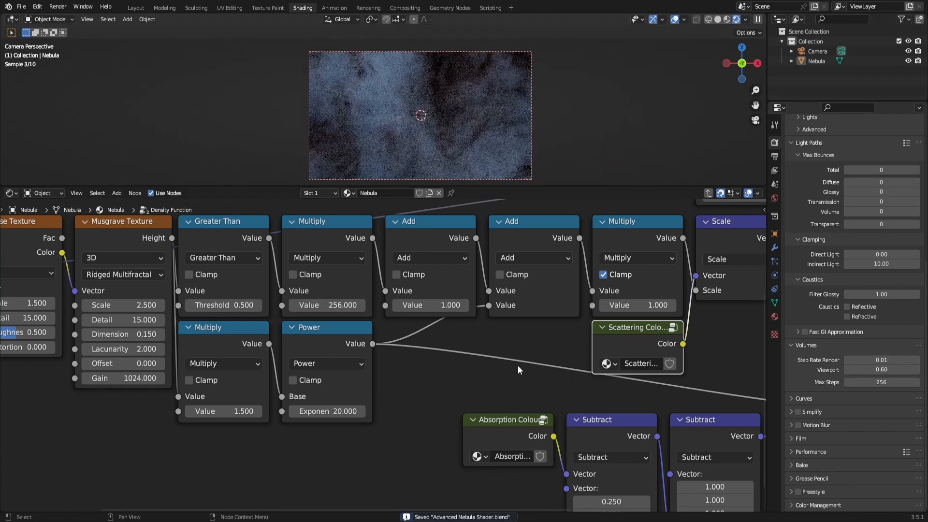
- Open the Anisotropy group inside the Density Function group and try a value of 0
{"action": "scroll", "coordinate": [628, 363], "scroll_direction": "down", "scroll_amount": 3}
{"action": "middle_click_drag", "start_coordinate": [650, 364], "coordinate": [474, 364]}
{"action": "scroll", "coordinate": [483, 364], "scroll_direction": "down", "scroll_amount": 3}
{"action": "middle_click_drag", "start_coordinate": [543, 364], "coordinate": [520, 363]}
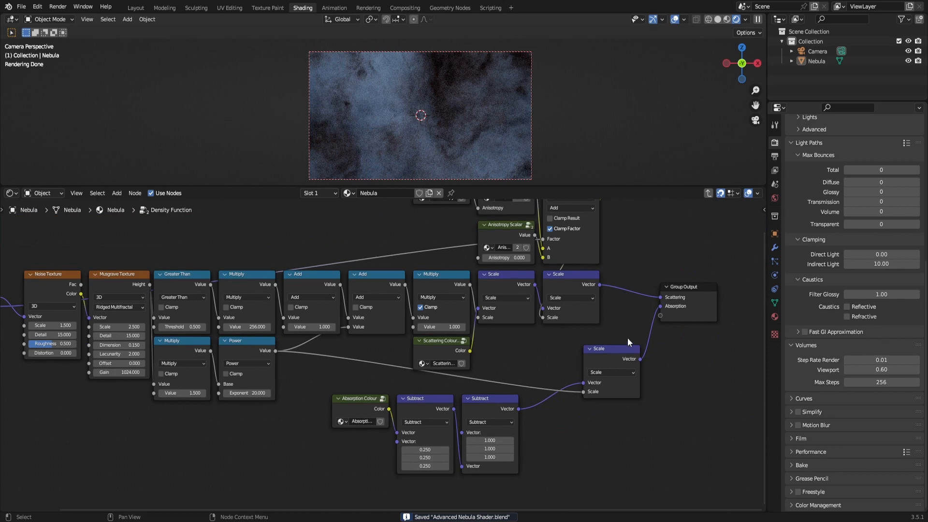
{"action": "middle_click_drag", "start_coordinate": [546, 293], "coordinate": [511, 385]}
{"action": "scroll", "coordinate": [442, 342], "scroll_direction": "up", "scroll_amount": 3}
{"action": "left_click", "coordinate": [414, 253]}
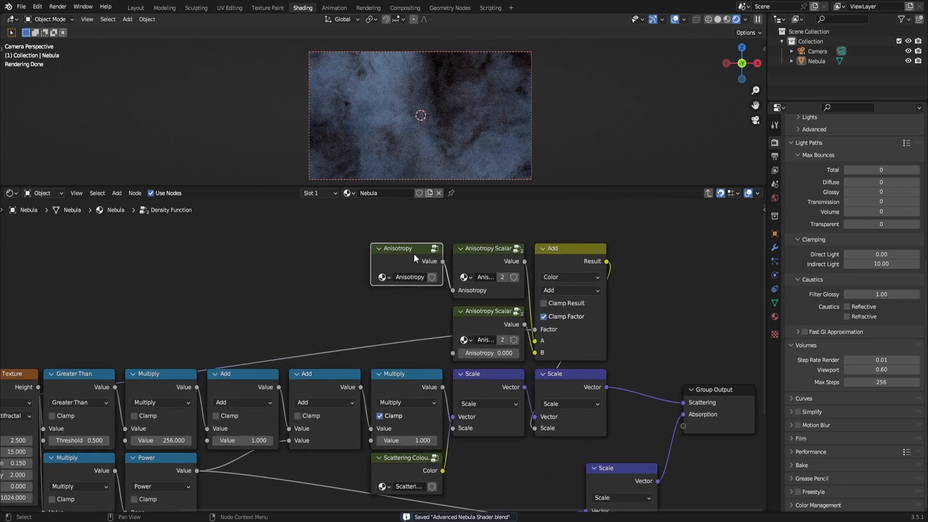
{"action": "key", "text": "Tab"}
{"action": "left_click", "coordinate": [425, 395]}
{"action": "type", "text": "0"}
{"action": "key", "text": "Return"}
- Try 0.99 as the Anisotropy group's value and return to the Density Function group
{"action": "left_click", "coordinate": [425, 395]}
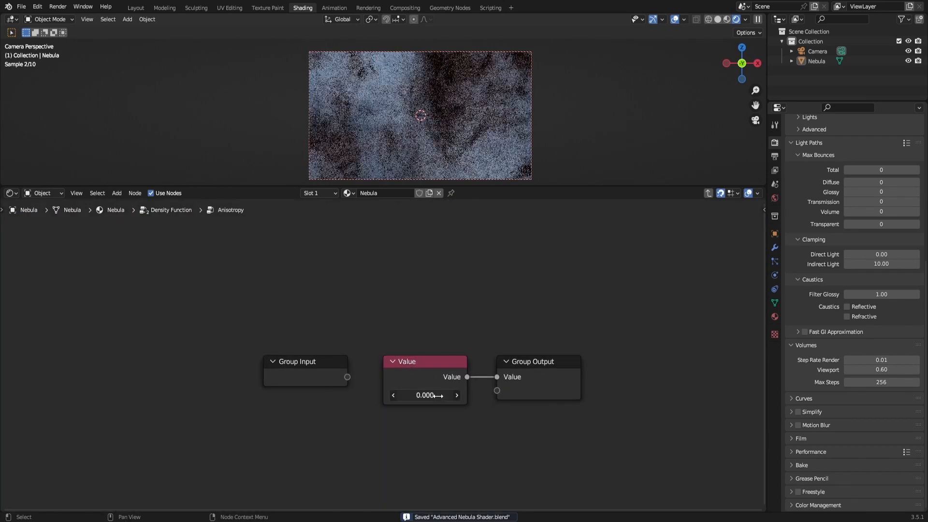
{"action": "type", "text": ".99"}
{"action": "key", "text": "Return"}
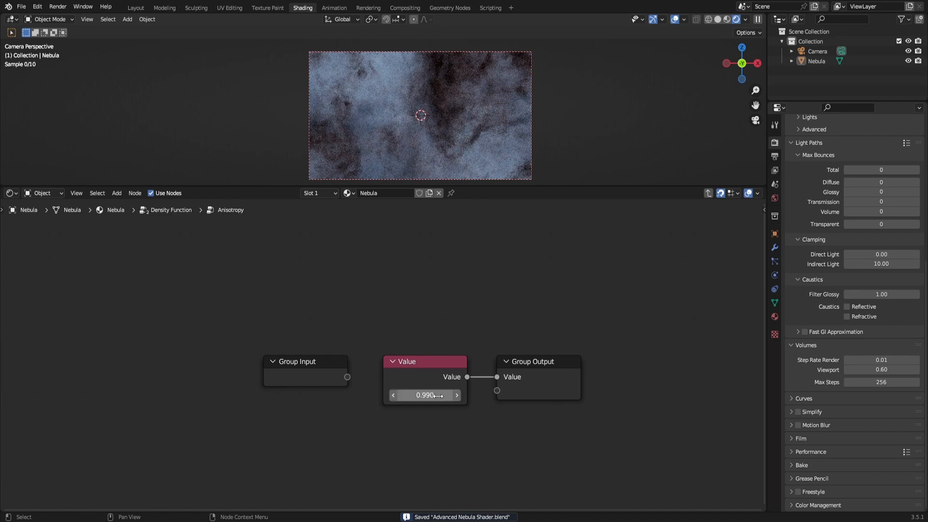
{"action": "left_click", "coordinate": [438, 395]}
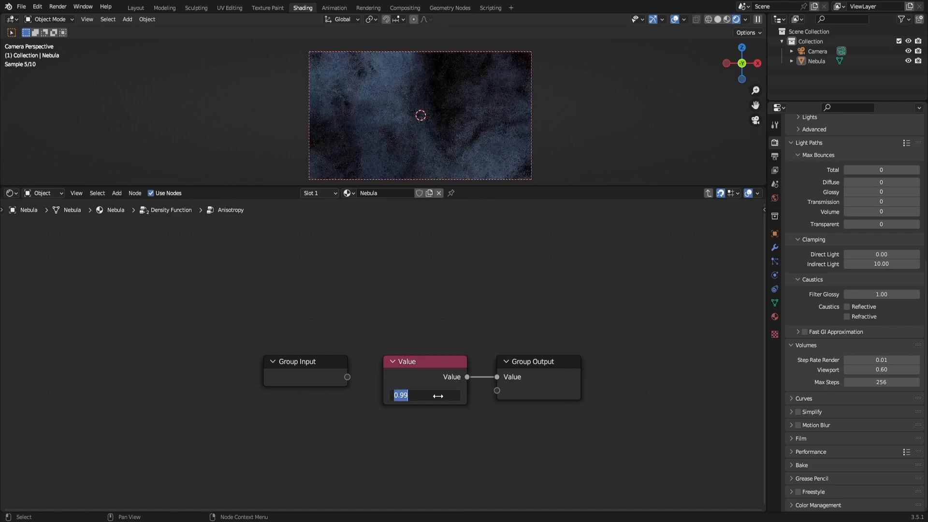
{"action": "key", "text": "Return"}
{"action": "key", "text": "Tab"}
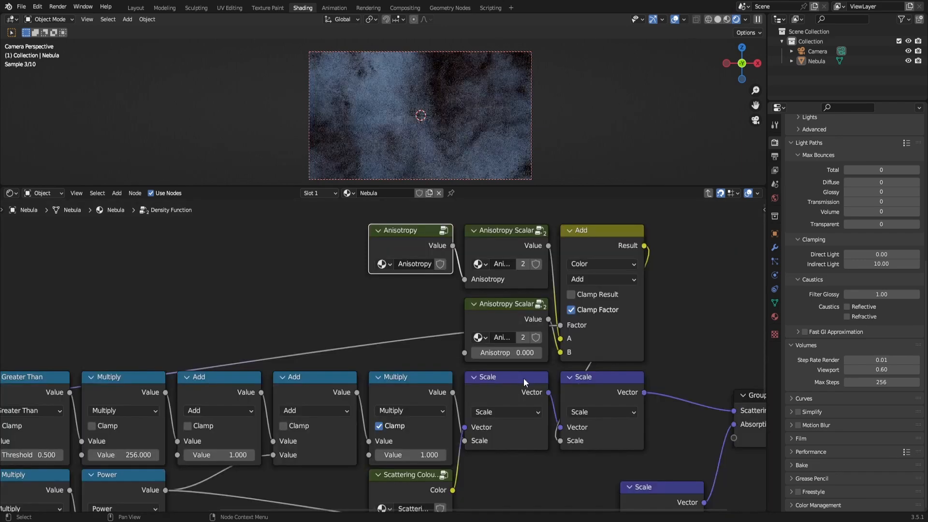
- Save the file, return to the main shader tree, and add an Anisotropy group node above the Density Function node
{"action": "key", "text": "ctrl+s"}
{"action": "key", "text": "Tab"}
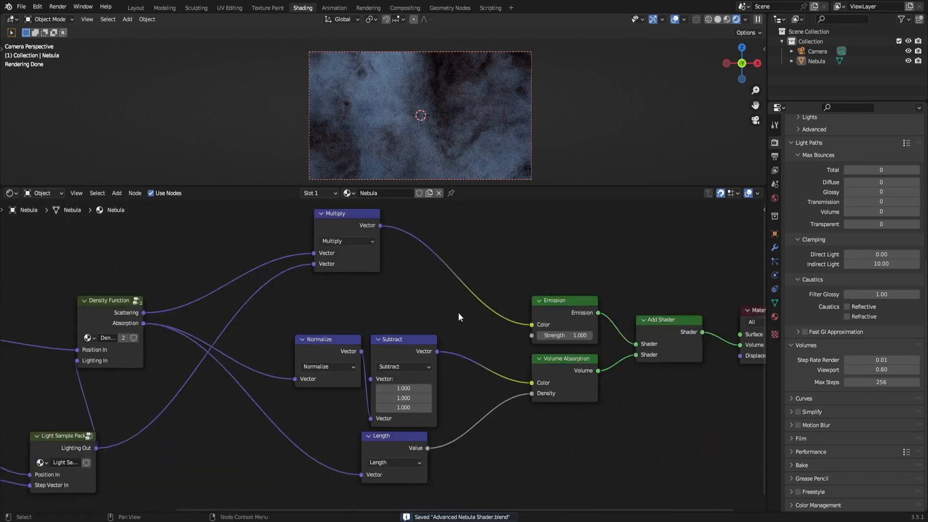
{"action": "key", "text": "shift+a"}
{"action": "left_click", "coordinate": [494, 307]}
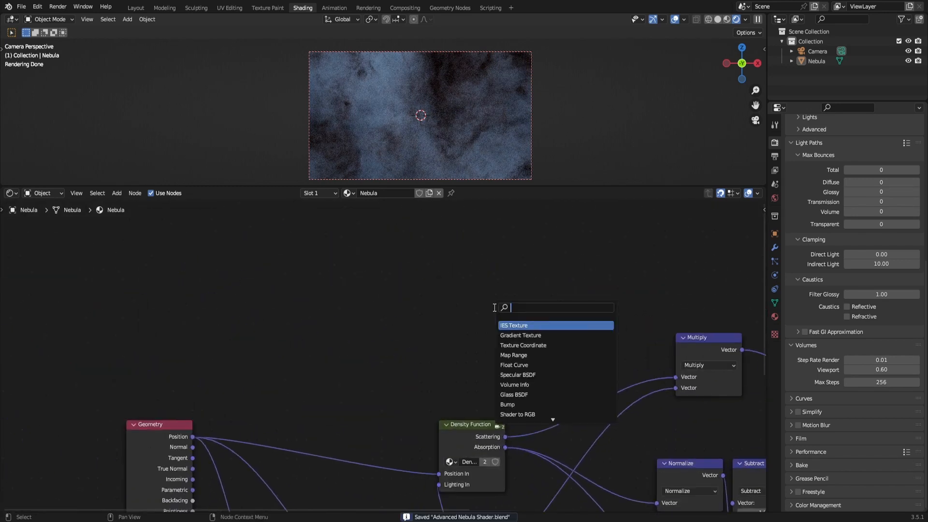
{"action": "type", "text": "anis"}
{"action": "key", "text": "Return"}
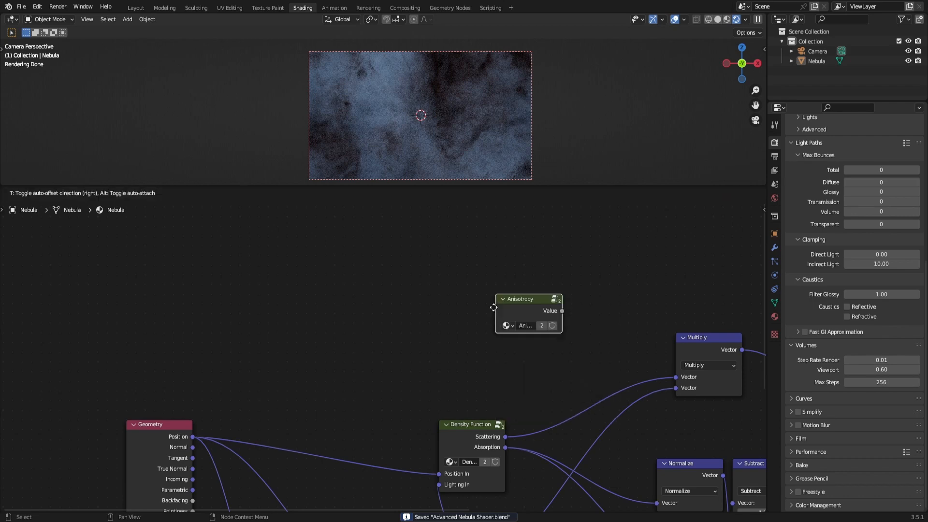
{"action": "left_click", "coordinate": [425, 266]}
{"action": "left_click", "coordinate": [388, 260]}
- Add the Scattering Colour.001 group node directly below the Anisotropy node
{"action": "scroll", "coordinate": [388, 260], "scroll_direction": "up", "scroll_amount": 1}
{"action": "scroll", "coordinate": [388, 263], "scroll_direction": "up", "scroll_amount": 1}
{"action": "key", "text": "shift+a"}
{"action": "left_click", "coordinate": [388, 260]}
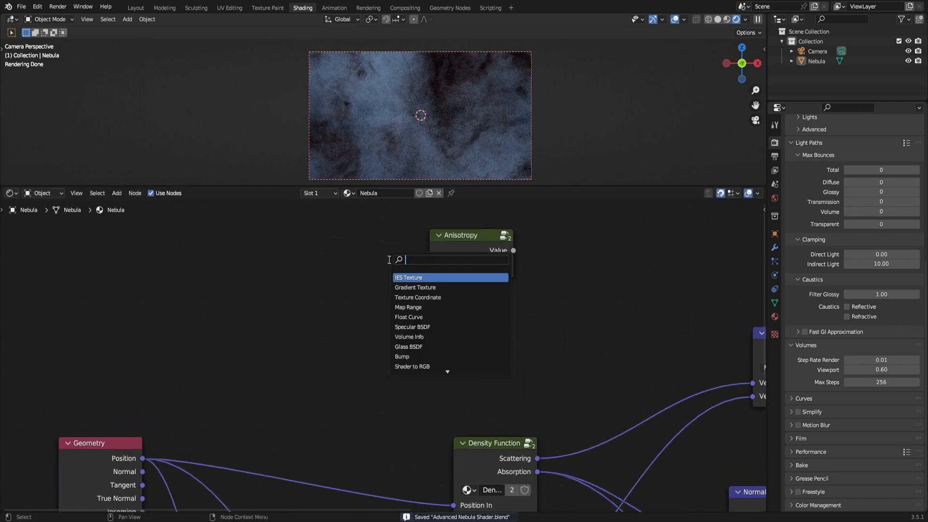
{"action": "type", "text": "scatter"}
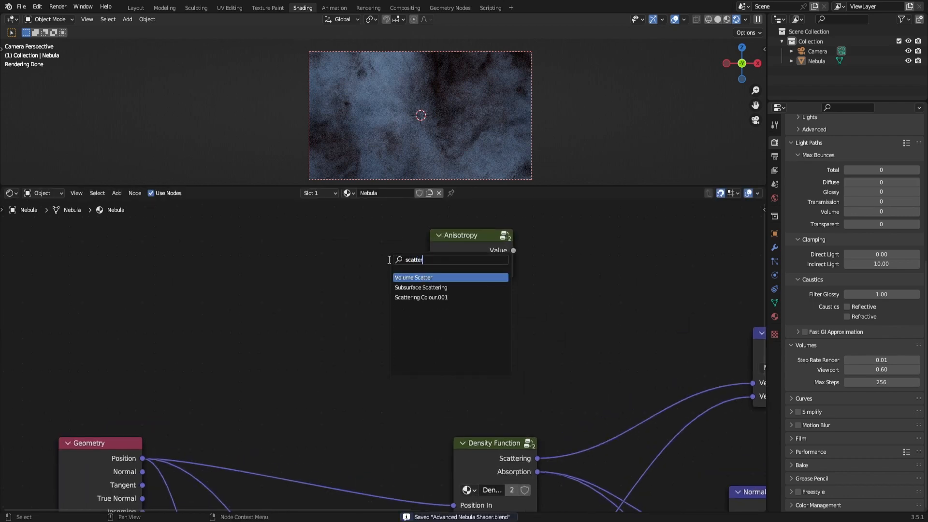
{"action": "key", "text": "Down"}
{"action": "key", "text": "Down"}
{"action": "key", "text": "Return"}
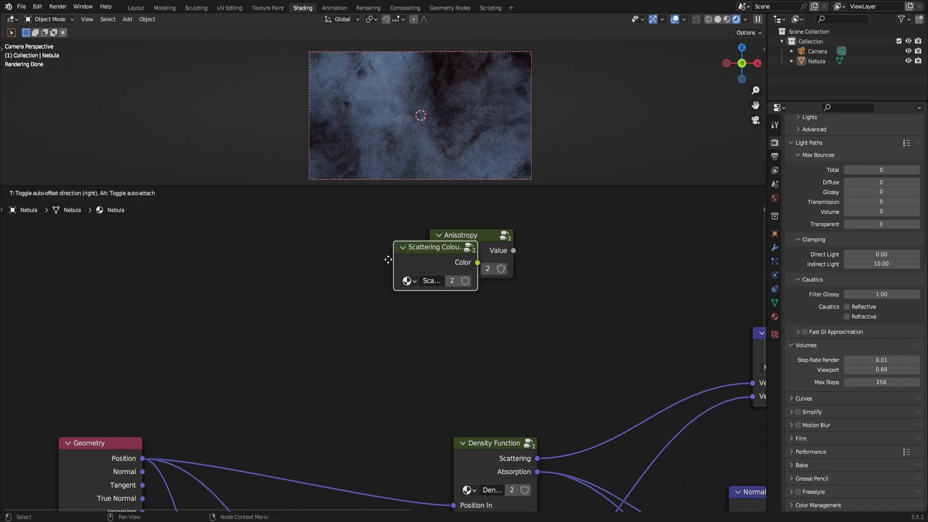
{"action": "left_click", "coordinate": [425, 309]}
- Try a pale green RGB colour inside the Scattering Colour group and return to the main shader tree
{"action": "key", "text": "Tab"}
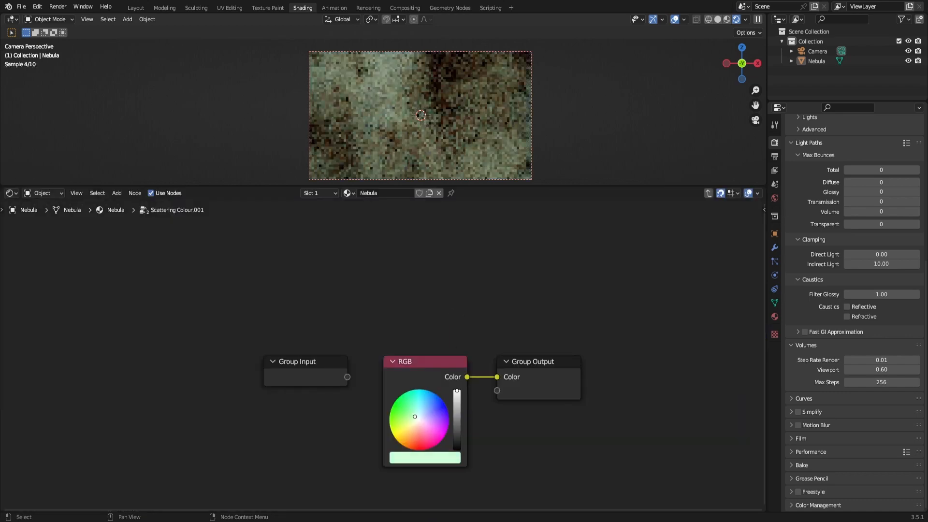
{"action": "key", "text": "Tab"}
{"action": "left_click", "coordinate": [329, 409]}
- Save the file and add the Absorption Colour group node below the Scattering Colour node
{"action": "key", "text": "ctrl+s"}
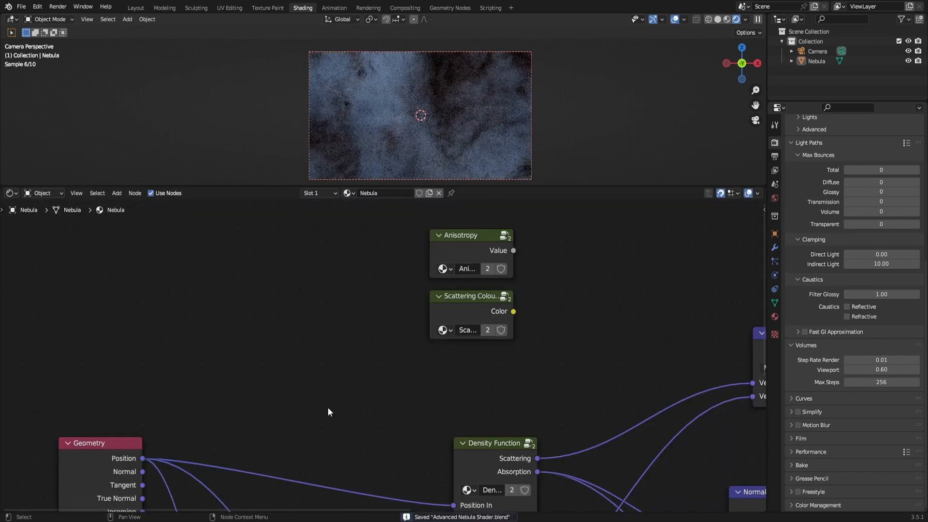
{"action": "key", "text": "shift+a"}
{"action": "type", "text": "abso"}
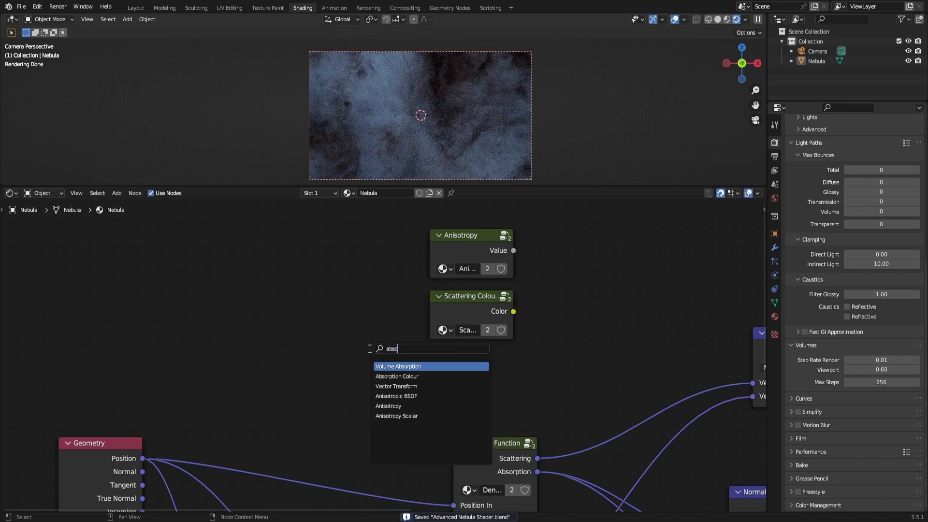
{"action": "key", "text": "Down"}
{"action": "key", "text": "Down"}
{"action": "key", "text": "Down"}
{"action": "key", "text": "Up"}
{"action": "key", "text": "Up"}
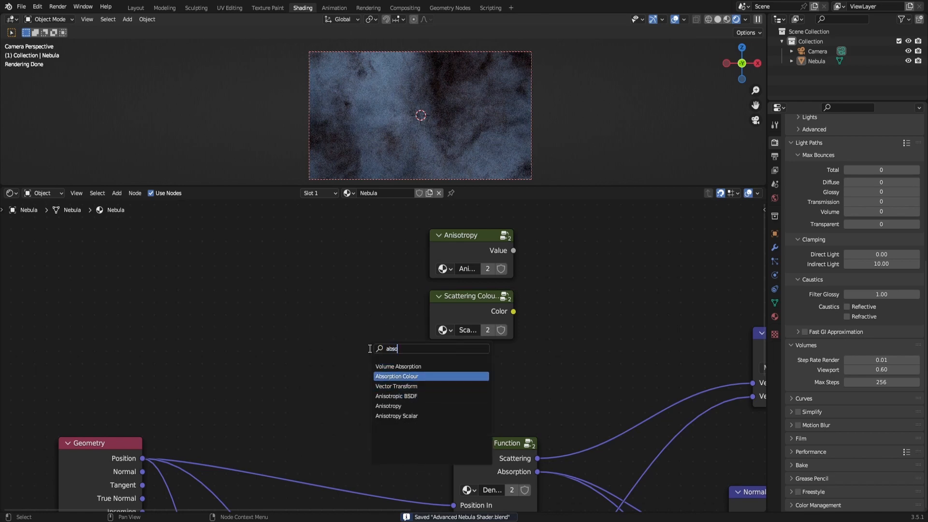
{"action": "key", "text": "Return"}
{"action": "left_click", "coordinate": [433, 360]}
- Add the Extinction Coefficient group node beside the Absorption Colour node
{"action": "key", "text": "shift+a"}
{"action": "type", "text": "e"}
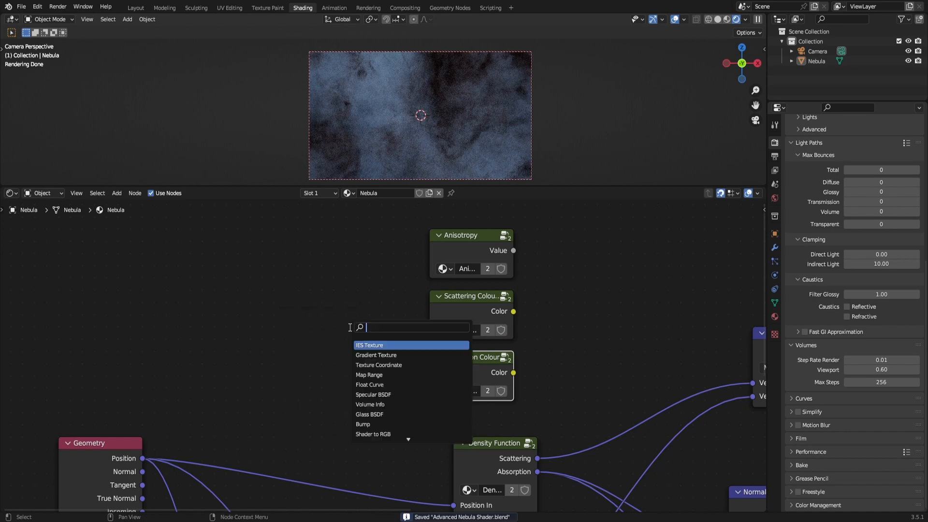
{"action": "type", "text": "xtinc"}
{"action": "key", "text": "Return"}
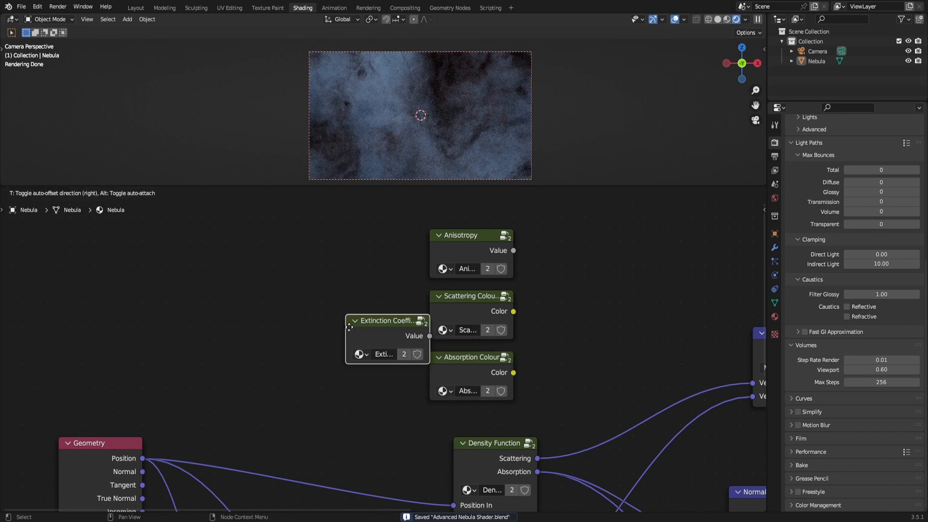
{"action": "left_click", "coordinate": [308, 363]}
- Move the Anisotropy, Scattering Colour and Absorption Colour nodes up together and align the Extinction Coefficient node beneath them
{"action": "scroll", "coordinate": [365, 323], "scroll_direction": "down", "scroll_amount": 4}
{"action": "middle_click_drag", "start_coordinate": [365, 324], "coordinate": [370, 372]}
{"action": "left_click_drag", "start_coordinate": [507, 427], "coordinate": [461, 324]}
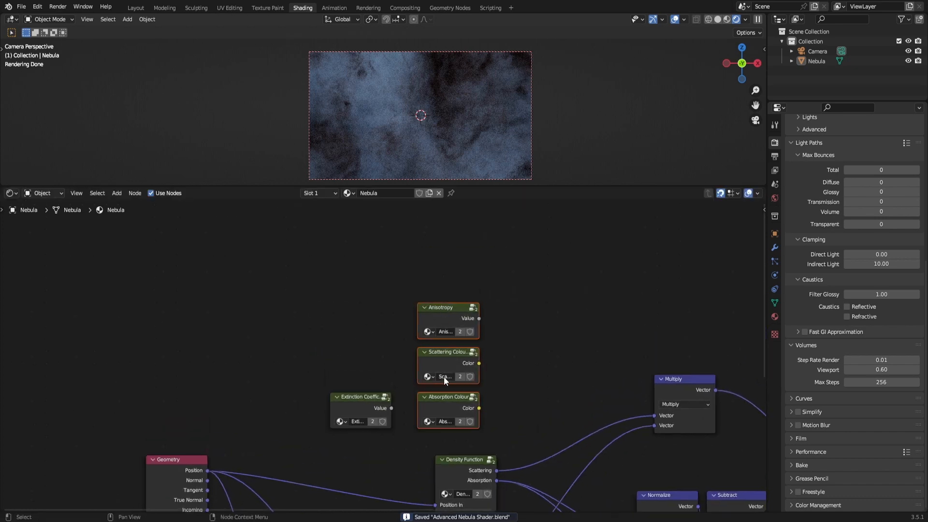
{"action": "left_click_drag", "start_coordinate": [443, 376], "coordinate": [426, 268]}
{"action": "left_click_drag", "start_coordinate": [370, 406], "coordinate": [433, 344]}
- Open the Extinction Coefficient group and try values of 0 and 2 on its Value node
{"action": "key", "text": "Tab"}
{"action": "double_click", "coordinate": [420, 385]}
{"action": "key", "text": "Return"}
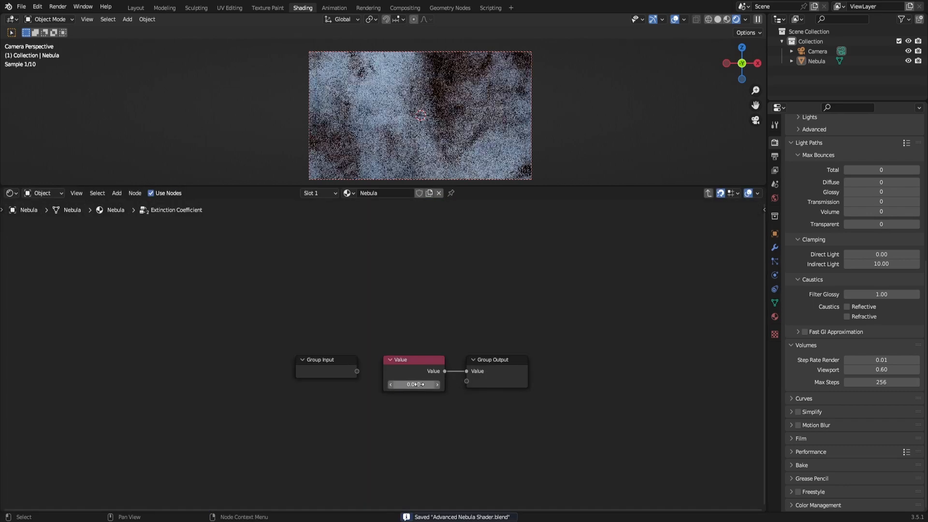
{"action": "left_click", "coordinate": [420, 385]}
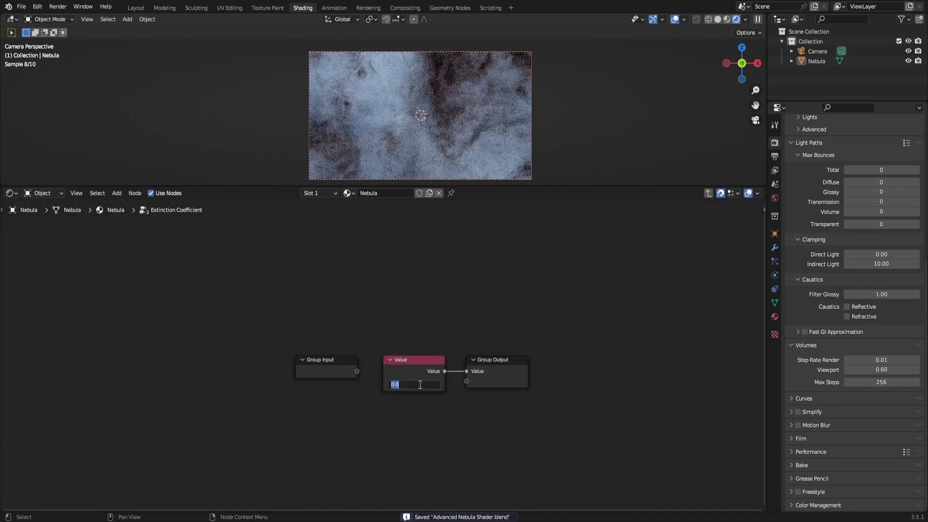
{"action": "type", "text": "1"}
{"action": "key", "text": "Return"}
- Set the Extinction Coefficient value to 1, save the file, and return to the main shader tree
{"action": "left_click", "coordinate": [420, 384]}
{"action": "type", "text": "1"}
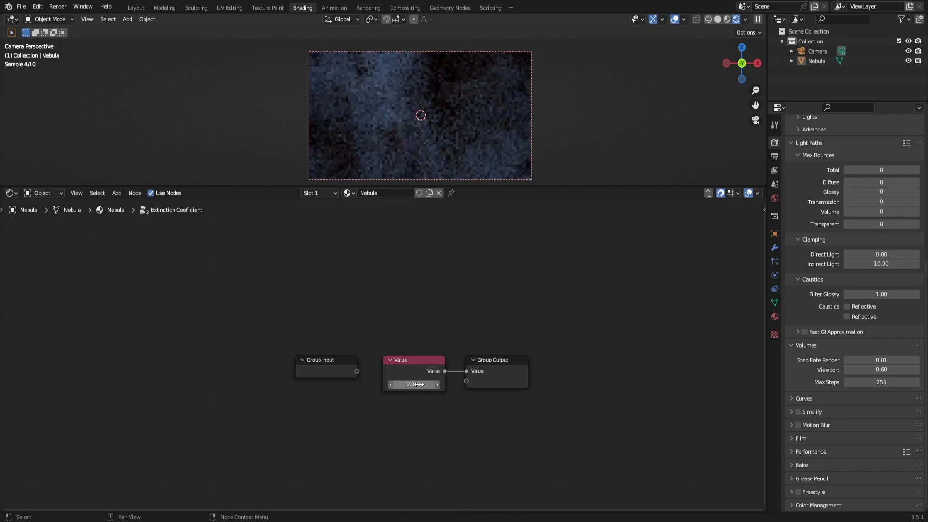
{"action": "key", "text": "Return"}
{"action": "left_click", "coordinate": [506, 380]}
{"action": "key", "text": "ctrl+s"}
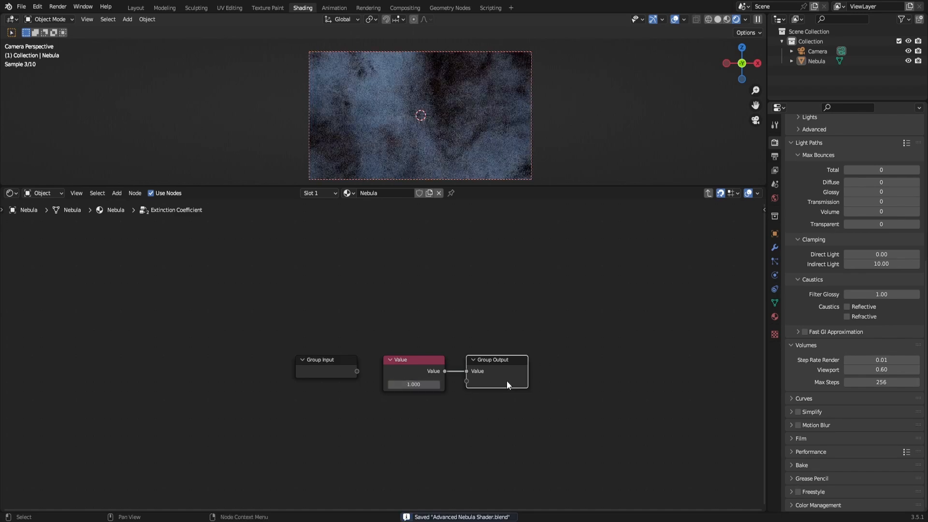
{"action": "key", "text": "Tab"}
{"action": "left_click", "coordinate": [509, 391]}
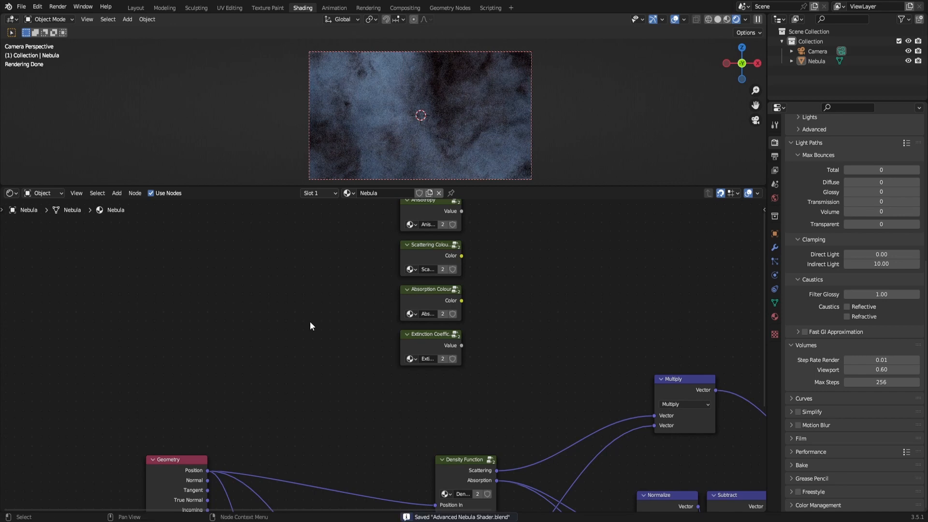
- Add the Shadow Quality group node below the Extinction Coefficient node
{"action": "key", "text": "shift+a"}
{"action": "type", "text": "shad"}
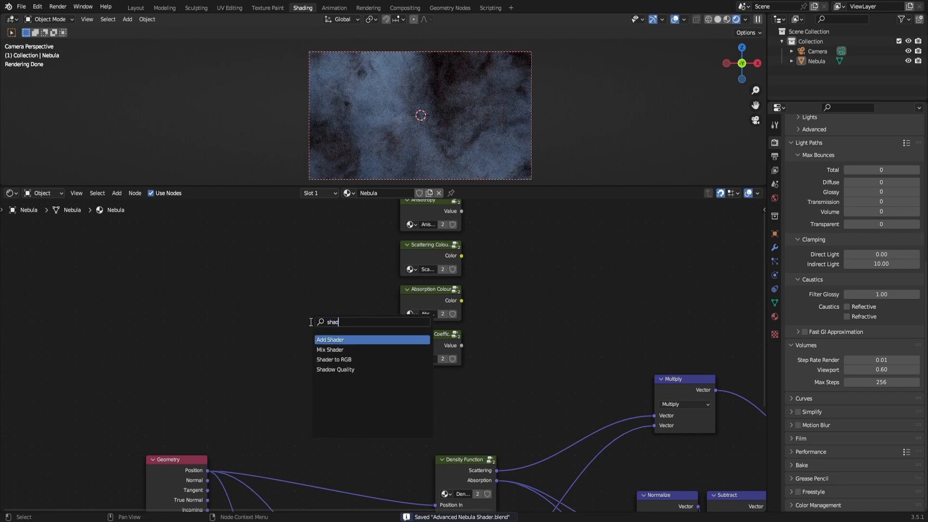
{"action": "key", "text": "Down"}
{"action": "key", "text": "Down"}
{"action": "key", "text": "Down"}
{"action": "key", "text": "Return"}
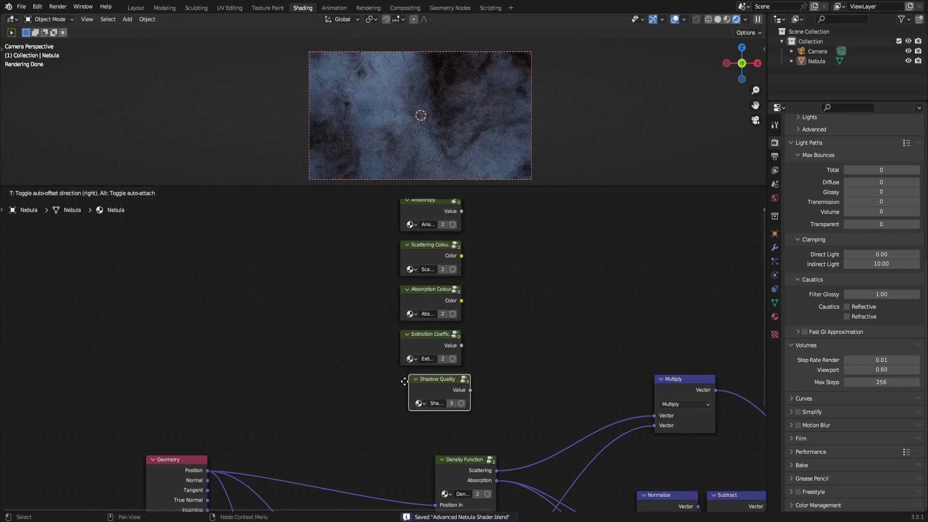
{"action": "left_click", "coordinate": [405, 381]}
- Try a value of 0 inside the Shadow Quality group, inspect the nebula from outside the camera view, and save
{"action": "key", "text": "Tab"}
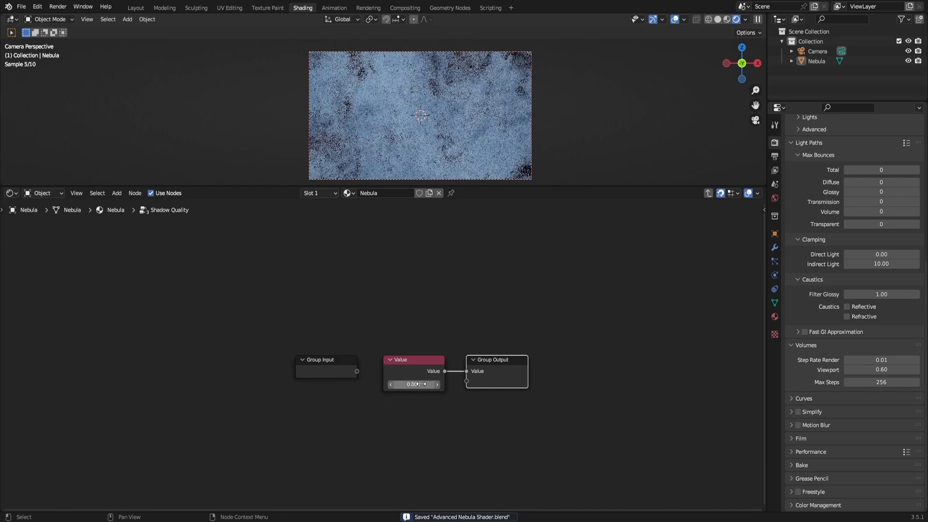
{"action": "scroll", "coordinate": [400, 136], "scroll_direction": "down", "scroll_amount": 1}
{"action": "middle_click_drag", "start_coordinate": [399, 137], "coordinate": [445, 177]}
{"action": "scroll", "coordinate": [402, 143], "scroll_direction": "up", "scroll_amount": 4}
{"action": "scroll", "coordinate": [402, 143], "scroll_direction": "up", "scroll_amount": 1}
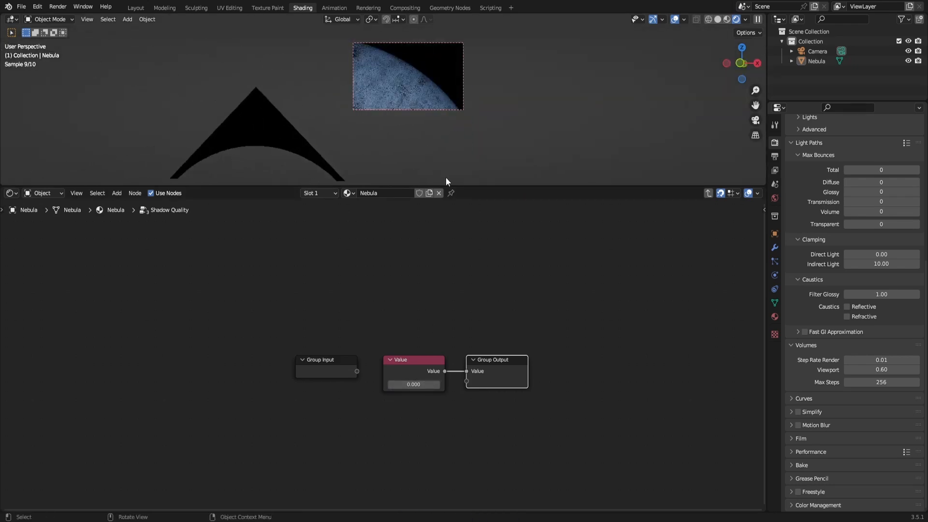
{"action": "scroll", "coordinate": [447, 145], "scroll_direction": "up", "scroll_amount": 1}
{"action": "key", "text": "ctrl+s"}
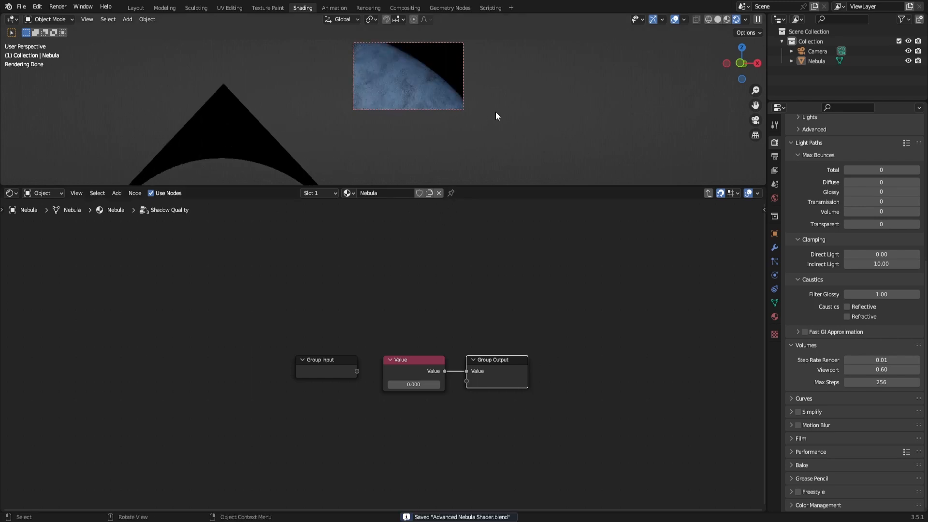
{"action": "middle_click_drag", "start_coordinate": [495, 111], "coordinate": [485, 115]}
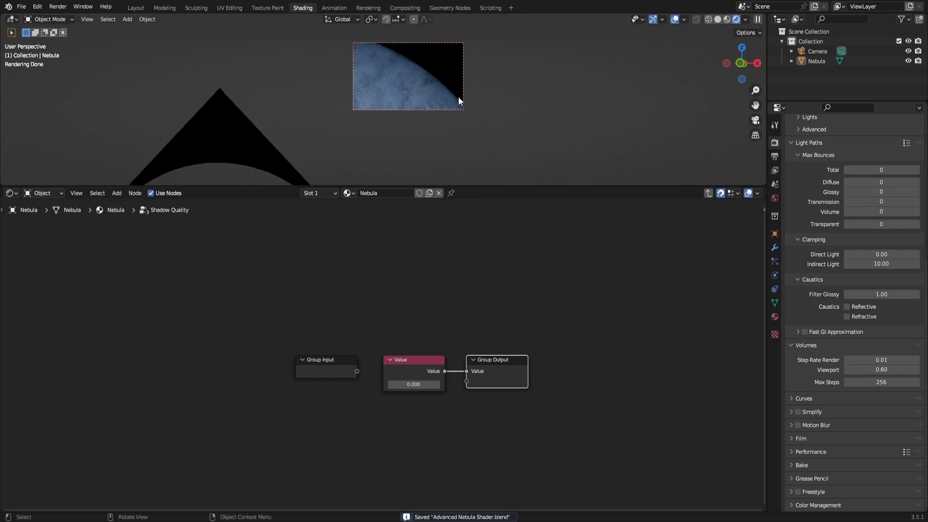
- Switch to Solid shading, try a Shadow Quality value of 3, and return to Rendered shading
{"action": "key", "text": "z"}
{"action": "left_click", "coordinate": [549, 100]}
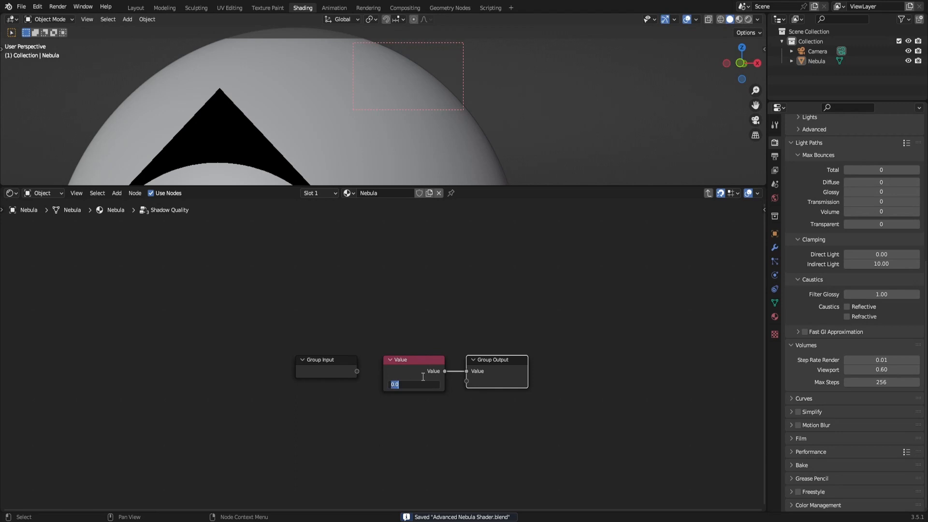
{"action": "type", "text": "3"}
{"action": "key", "text": "Return"}
{"action": "key", "text": "z"}
{"action": "left_click", "coordinate": [486, 27]}
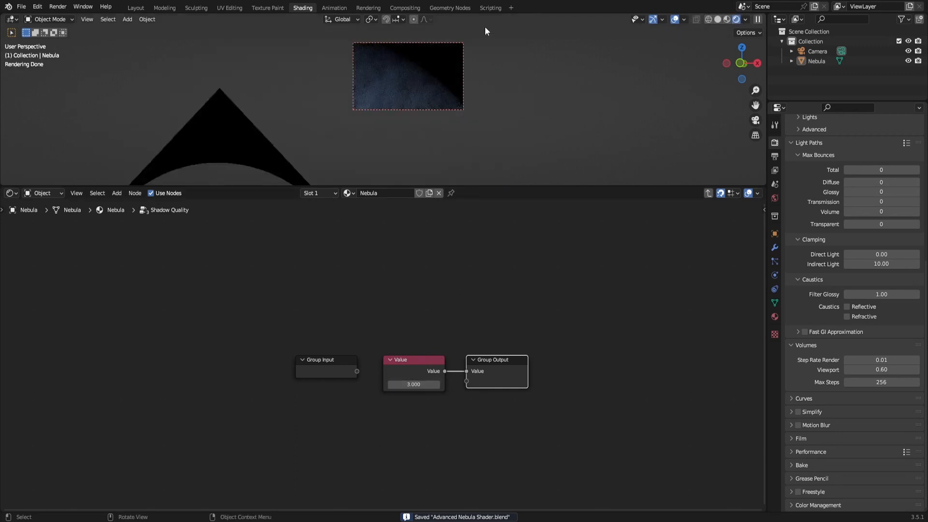
- Try a Shadow Quality value of 0 again, undo that change, and save the file
{"action": "mouse_move", "coordinate": [422, 380]}
{"action": "left_mouse_down"}
{"action": "mouse_move", "coordinate": [676, 380]}
{"action": "mouse_move", "coordinate": [420, 379]}
{"action": "left_mouse_up"}
{"action": "left_click", "coordinate": [420, 378]}
{"action": "double_click", "coordinate": [425, 382]}
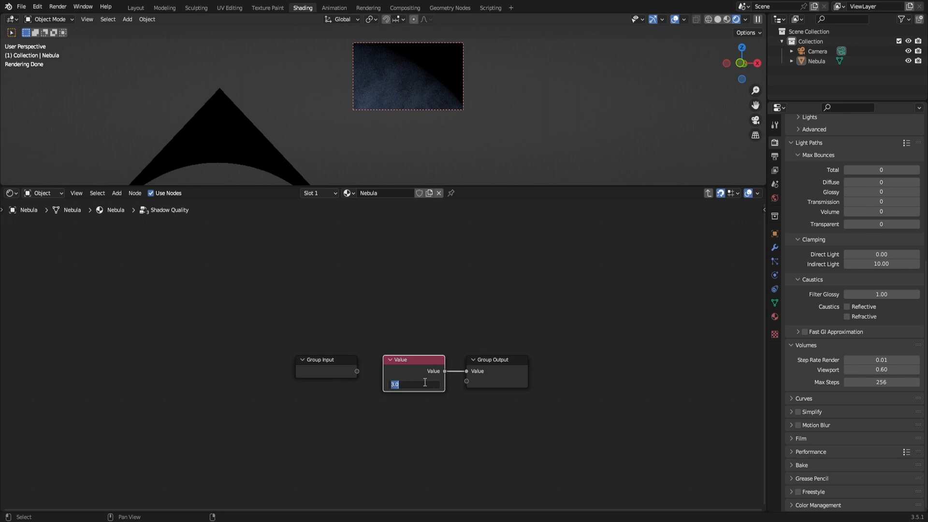
{"action": "type", "text": "0"}
{"action": "key", "text": "Return"}
{"action": "key", "text": "ctrl+z"}
{"action": "key", "text": "ctrl+s"}
- Hide the viewport overlays, set the Shadow Quality value to 1, save, and return to the main shader tree
{"action": "middle_click_drag", "start_coordinate": [500, 179], "coordinate": [410, 141]}
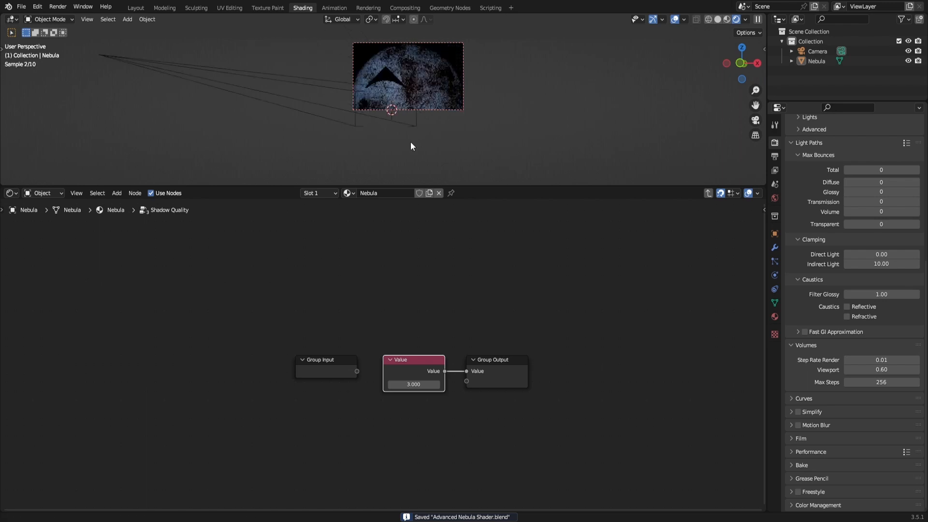
{"action": "left_click", "coordinate": [673, 19]}
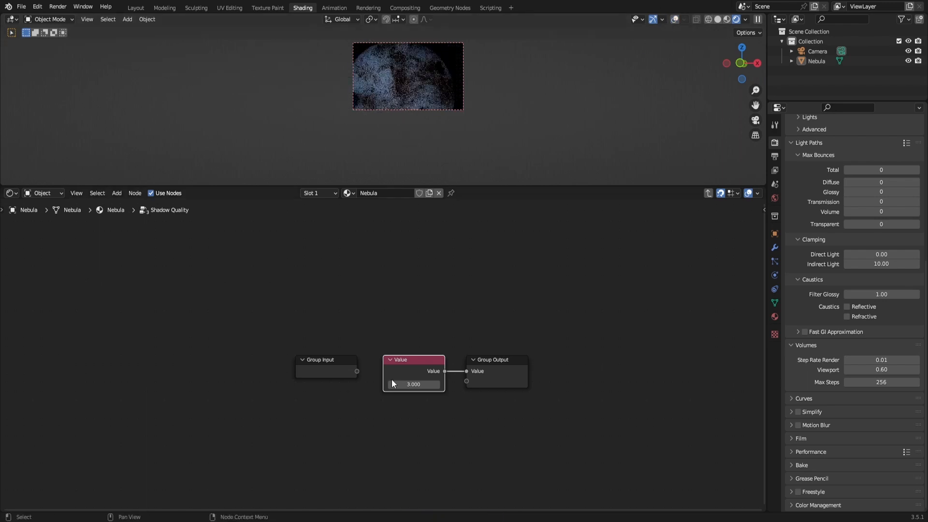
{"action": "left_click", "coordinate": [412, 384]}
{"action": "type", "text": "1"}
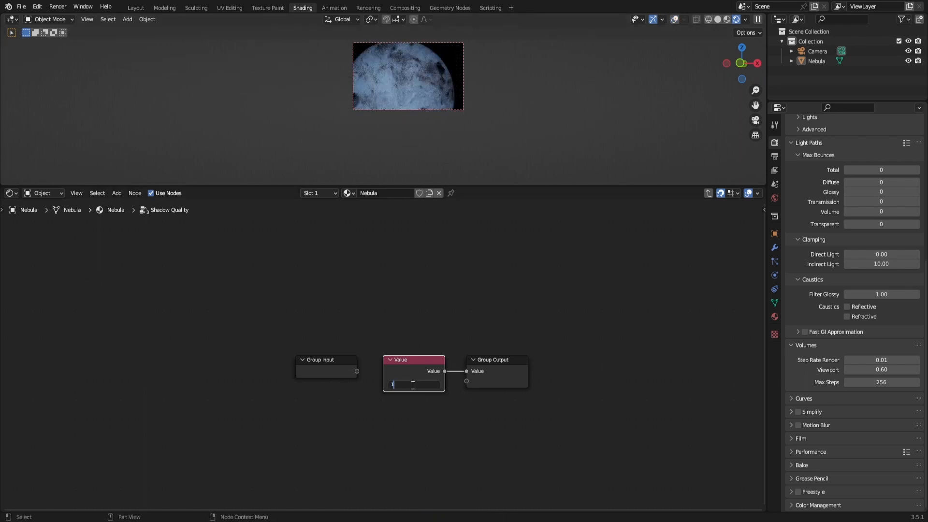
{"action": "key", "text": "Return"}
{"action": "key", "text": "ctrl+s"}
{"action": "key", "text": "Return"}
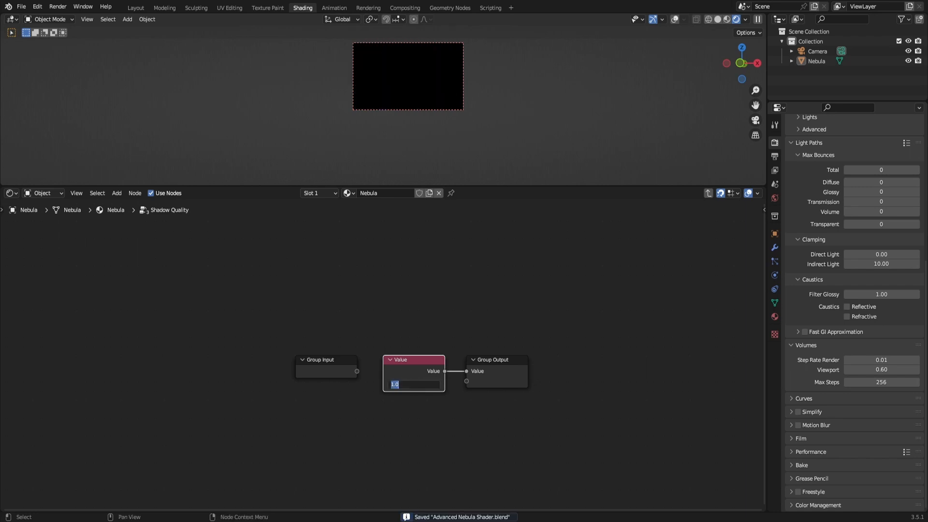
{"action": "key", "text": "Tab"}
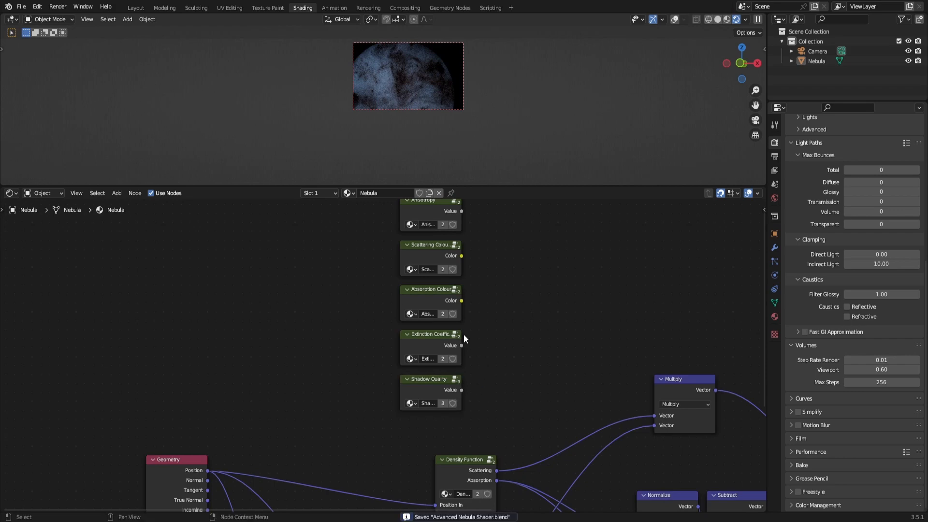
- Open the Absorption Colour group and try a pale lavender-blue on its RGB node
{"action": "left_click", "coordinate": [454, 337]}
{"action": "key", "text": "Tab"}
{"action": "key", "text": "Tab"}
{"action": "left_click", "coordinate": [438, 335]}
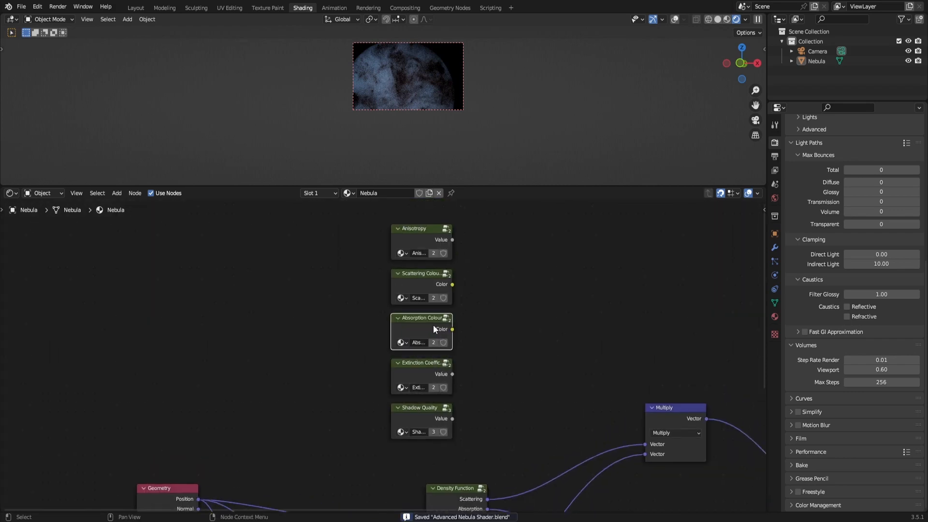
{"action": "key", "text": "Tab"}
{"action": "mouse_move", "coordinate": [410, 359]}
{"action": "left_mouse_down"}
{"action": "mouse_move", "coordinate": [416, 354]}
{"action": "mouse_move", "coordinate": [408, 352]}
{"action": "left_mouse_up"}
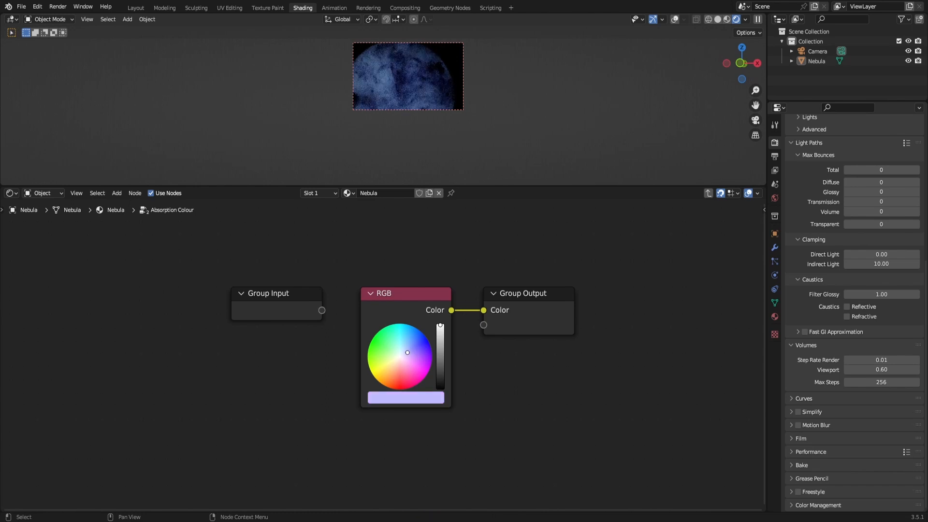
- Reopen the Absorption Colour group and shift its RGB colour to a light purple
{"action": "key", "text": "Tab"}
{"action": "key", "text": "Tab"}
{"action": "left_click_drag", "start_coordinate": [407, 358], "coordinate": [417, 359]}
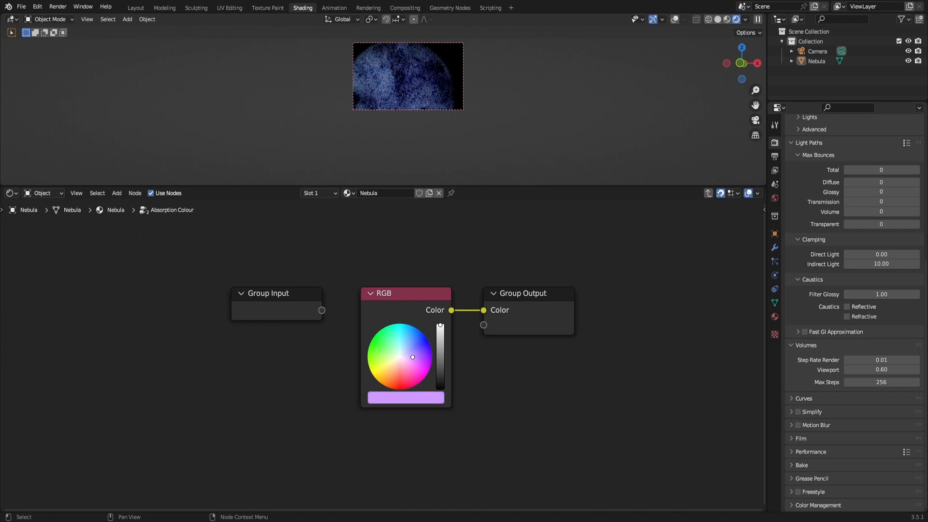
- Open the Scattering Colour group, shift its RGB colour to mint green, return to the main tree, and save the file
{"action": "key", "text": "Tab"}
{"action": "left_click", "coordinate": [442, 248]}
{"action": "key", "text": "Tab"}
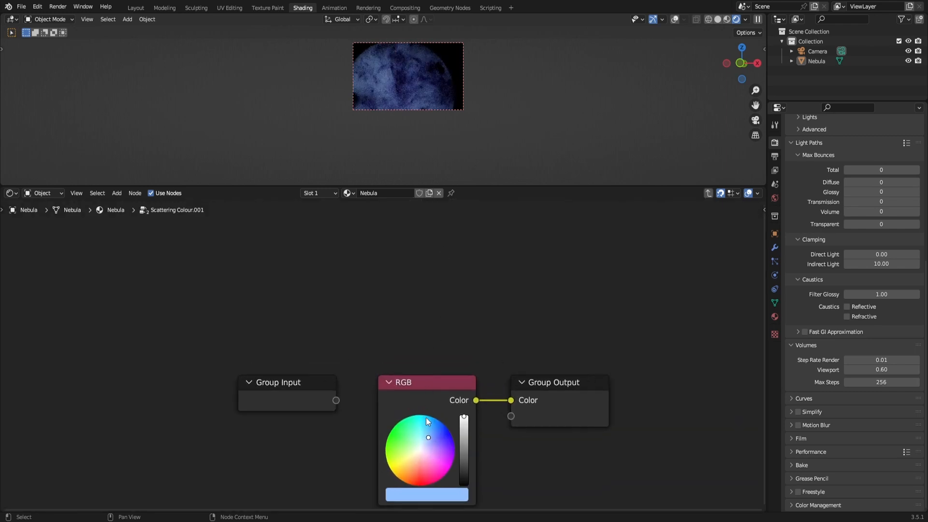
{"action": "left_click_drag", "start_coordinate": [425, 448], "coordinate": [414, 438]}
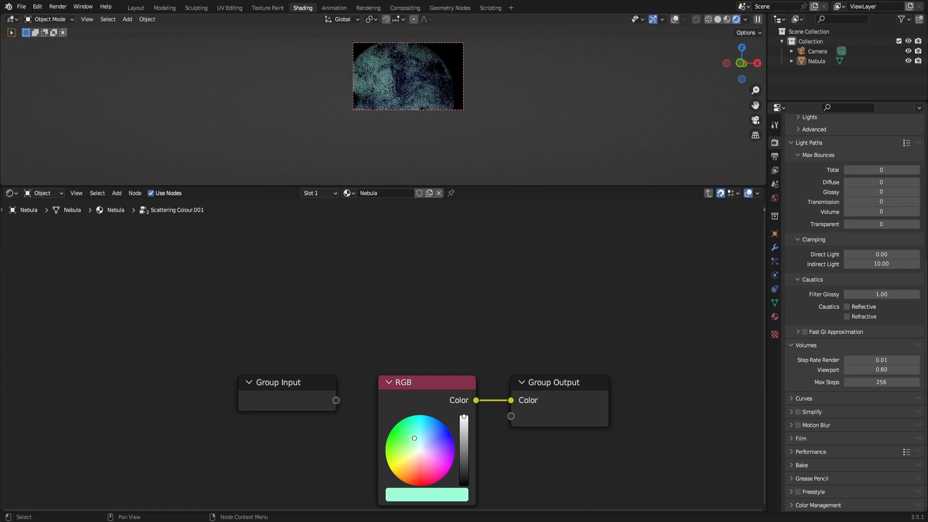
{"action": "key", "text": "Tab"}
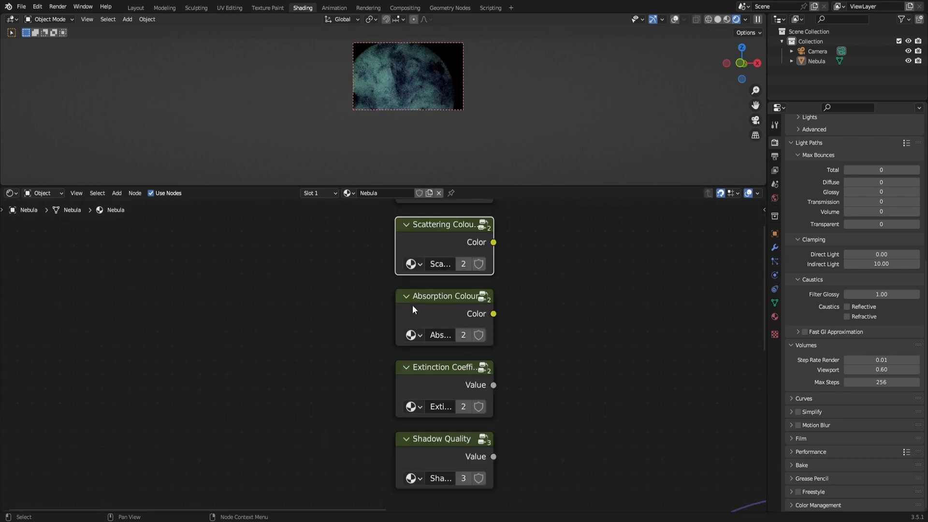
{"action": "left_click", "coordinate": [530, 296]}
{"action": "key", "text": "ctrl+s"}
- Open and leave the Anisotropy group, and switch the 3D viewport to the front view
{"action": "middle_click_drag", "start_coordinate": [465, 203], "coordinate": [420, 302]}
{"action": "left_click", "coordinate": [390, 265]}
{"action": "key", "text": "Tab"}
{"action": "key", "text": "Tab"}
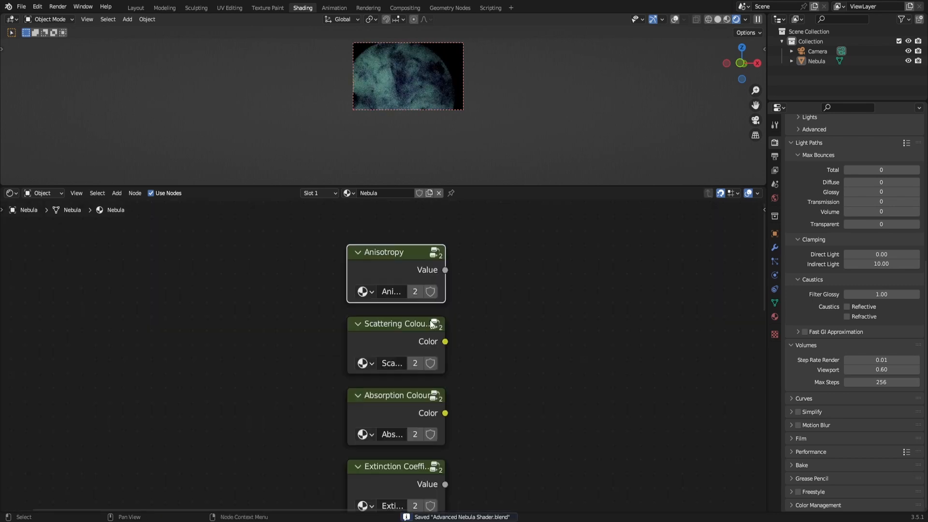
{"action": "key", "text": "KP_1"}
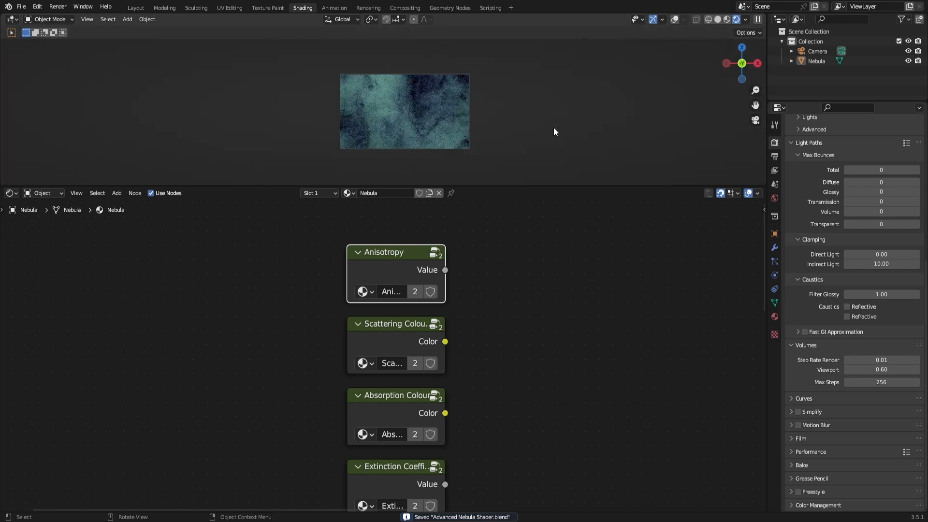
- Examine how the Density Function, Light Sample Pack and shader nodes are connected in the main shader tree
{"action": "left_click", "coordinate": [526, 282]}
{"action": "scroll", "coordinate": [524, 329], "scroll_direction": "down", "scroll_amount": 10}
{"action": "middle_click_drag", "start_coordinate": [475, 445], "coordinate": [427, 331]}
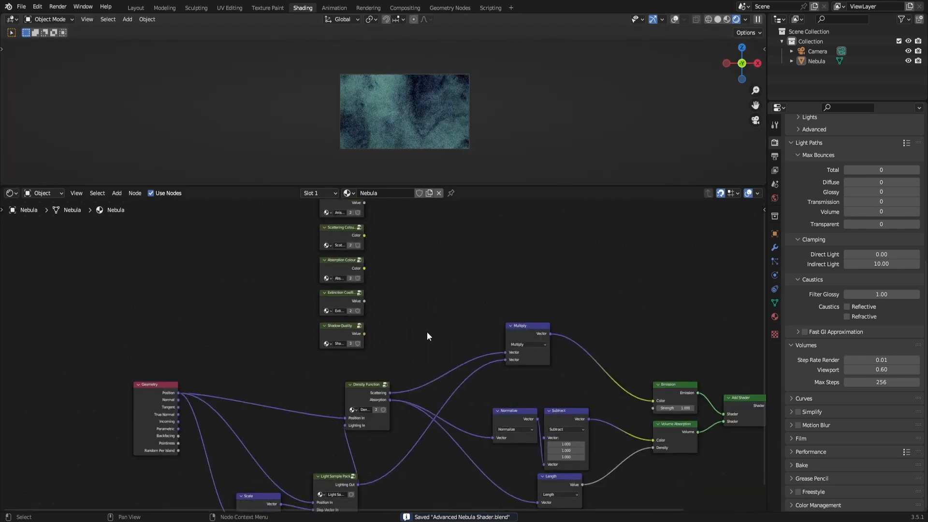
{"action": "middle_click_drag", "start_coordinate": [468, 353], "coordinate": [454, 303]}
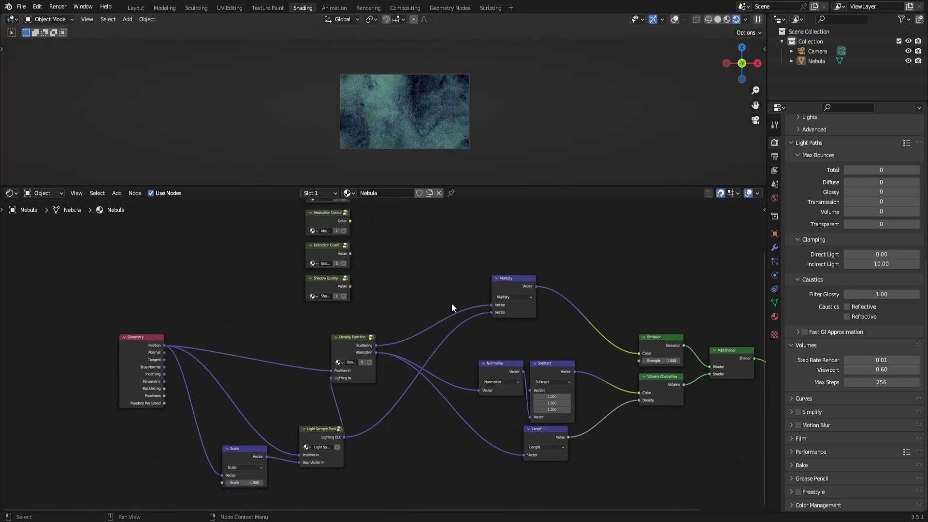
{"action": "scroll", "coordinate": [451, 303], "scroll_direction": "up", "scroll_amount": 2}
{"action": "middle_click_drag", "start_coordinate": [407, 404], "coordinate": [512, 330]}
{"action": "scroll", "coordinate": [427, 393], "scroll_direction": "up", "scroll_amount": 2}
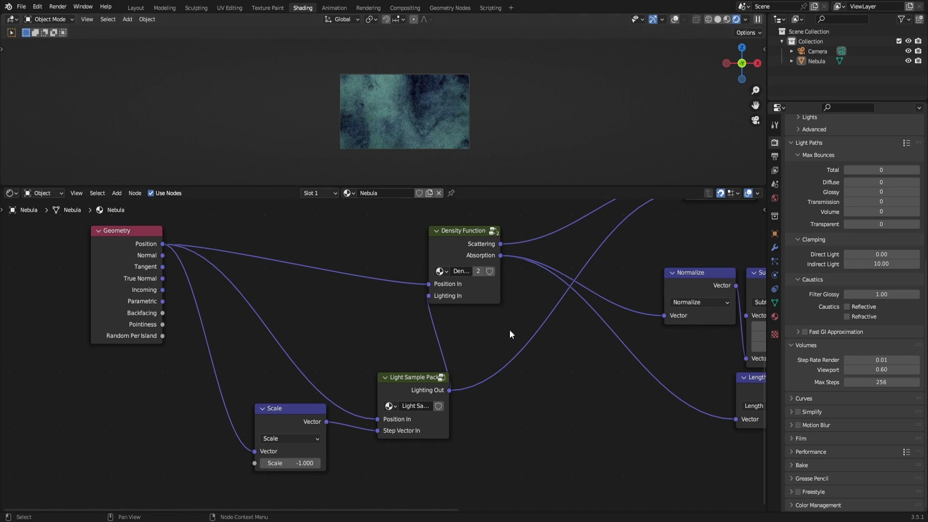
{"action": "scroll", "coordinate": [628, 316], "scroll_direction": "down", "scroll_amount": 5}
{"action": "middle_click_drag", "start_coordinate": [662, 314], "coordinate": [441, 413]}
{"action": "middle_click_drag", "start_coordinate": [386, 337], "coordinate": [402, 381]}
- Open the Density Function group, switch its Musgrave Texture to 4D, and save the file
{"action": "key", "text": "ctrl+s"}
{"action": "key", "text": "shift+a"}
{"action": "type", "text": "seed"}
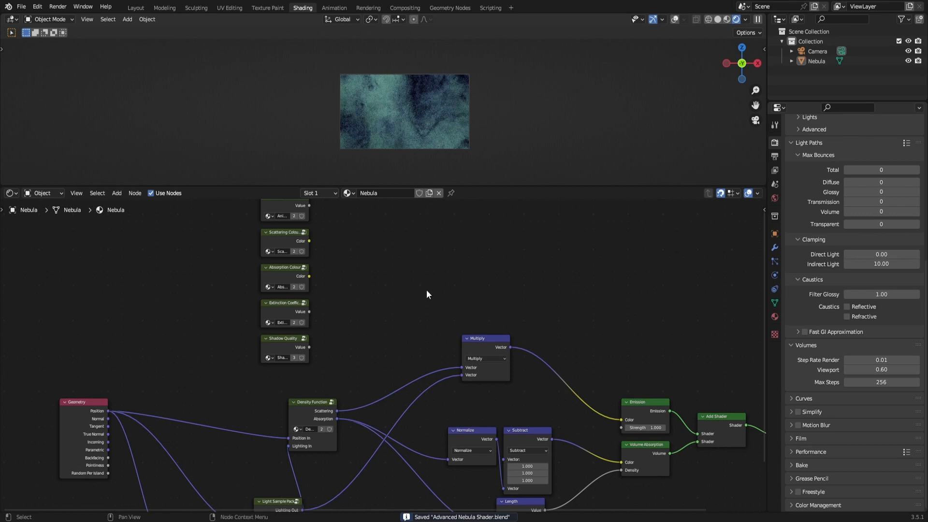
{"action": "middle_click_drag", "start_coordinate": [404, 375], "coordinate": [436, 324]}
{"action": "scroll", "coordinate": [436, 324], "scroll_direction": "up", "scroll_amount": 2}
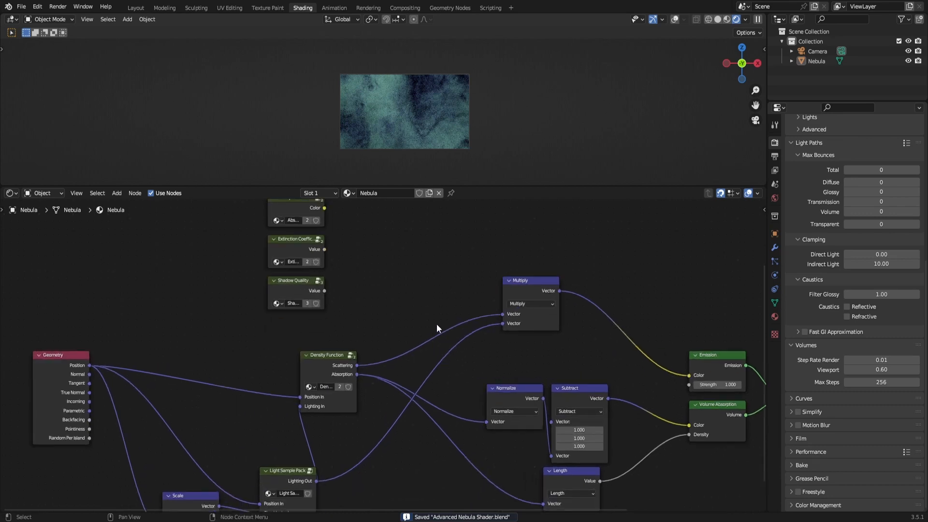
{"action": "left_click", "coordinate": [332, 358]}
{"action": "key", "text": "Tab"}
{"action": "middle_click_drag", "start_coordinate": [261, 370], "coordinate": [411, 344]}
{"action": "middle_click_drag", "start_coordinate": [245, 391], "coordinate": [343, 373]}
{"action": "scroll", "coordinate": [340, 349], "scroll_direction": "up", "scroll_amount": 2}
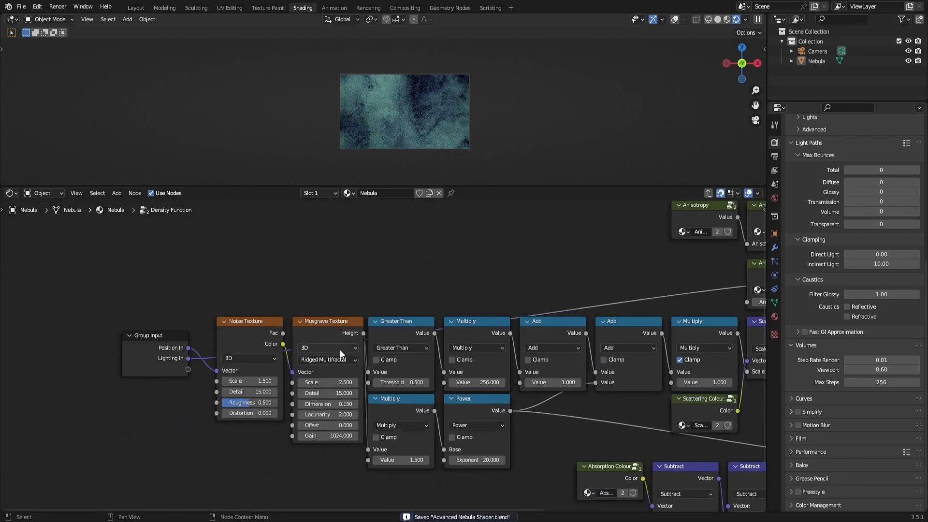
{"action": "left_click", "coordinate": [339, 349]}
{"action": "left_click", "coordinate": [313, 389]}
{"action": "key", "text": "ctrl+s"}
- Set the Musgrave Texture's W value to 5
{"action": "middle_click_drag", "start_coordinate": [285, 410], "coordinate": [416, 359]}
{"action": "scroll", "coordinate": [416, 358], "scroll_direction": "up", "scroll_amount": 3}
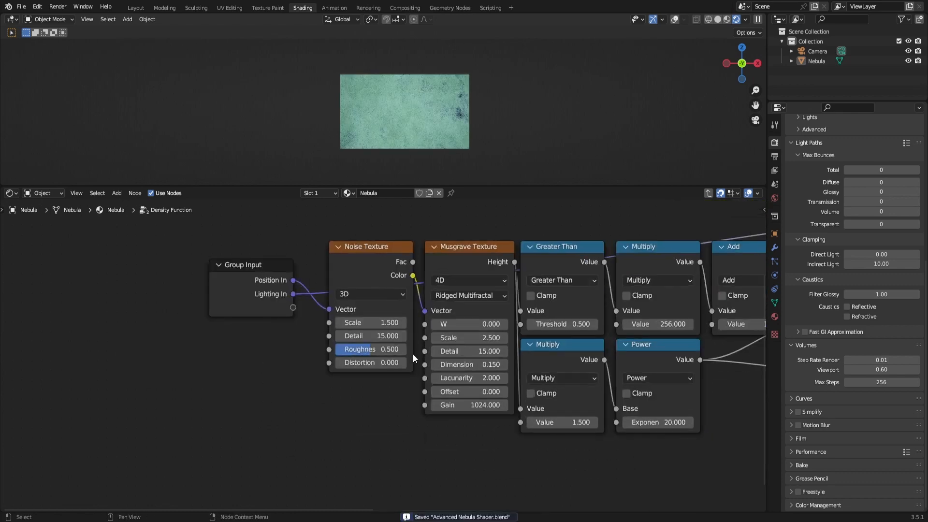
{"action": "left_click", "coordinate": [467, 325]}
{"action": "type", "text": "5"}
{"action": "key", "text": "Return"}
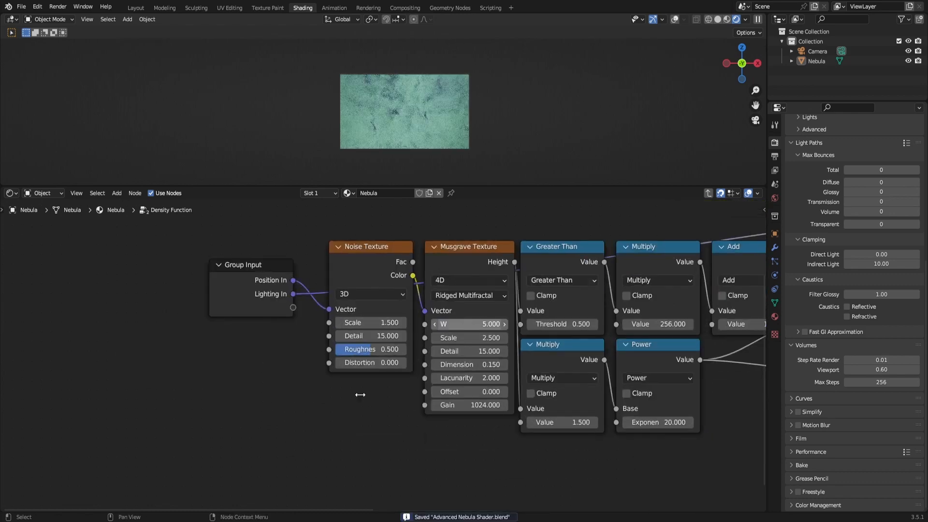
- Add a Value node below the Noise Texture and set it to 5
{"action": "key", "text": "shift+a"}
{"action": "left_click", "coordinate": [352, 400]}
{"action": "type", "text": "val"}
{"action": "key", "text": "Return"}
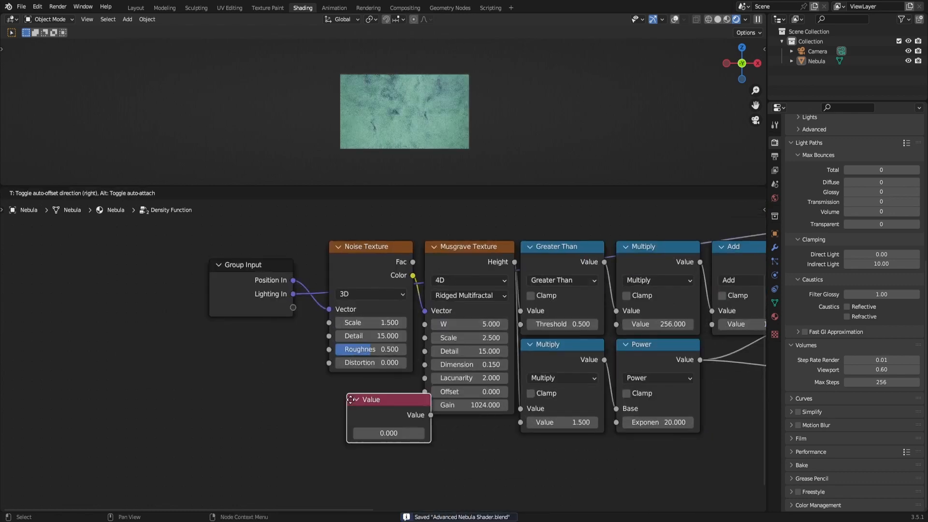
{"action": "left_click", "coordinate": [352, 437]}
{"action": "left_click", "coordinate": [359, 421]}
{"action": "key", "text": "Return"}
- Group the Value node as Seed, connect it to the Musgrave Texture's W input, and save the file
{"action": "key", "text": "ctrl+g"}
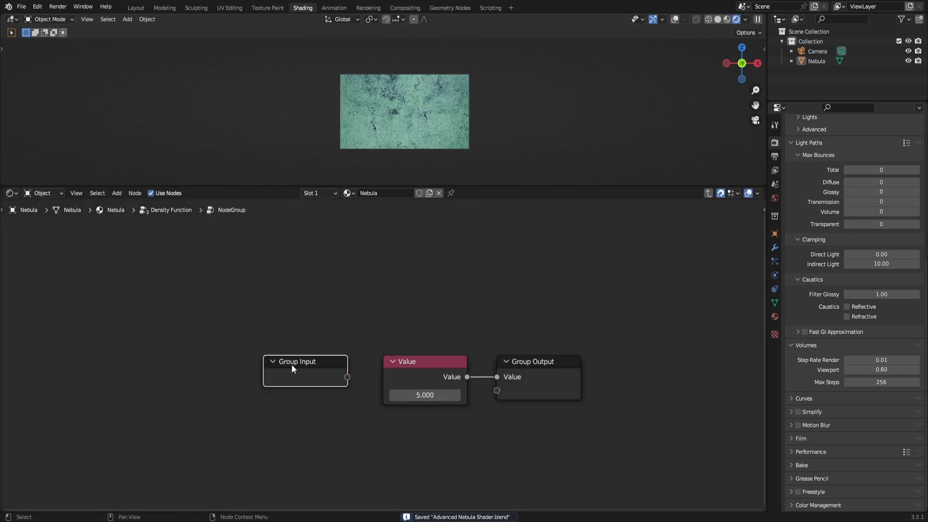
{"action": "key", "text": "Tab"}
{"action": "double_click", "coordinate": [367, 421]}
{"action": "type", "text": "Seed"}
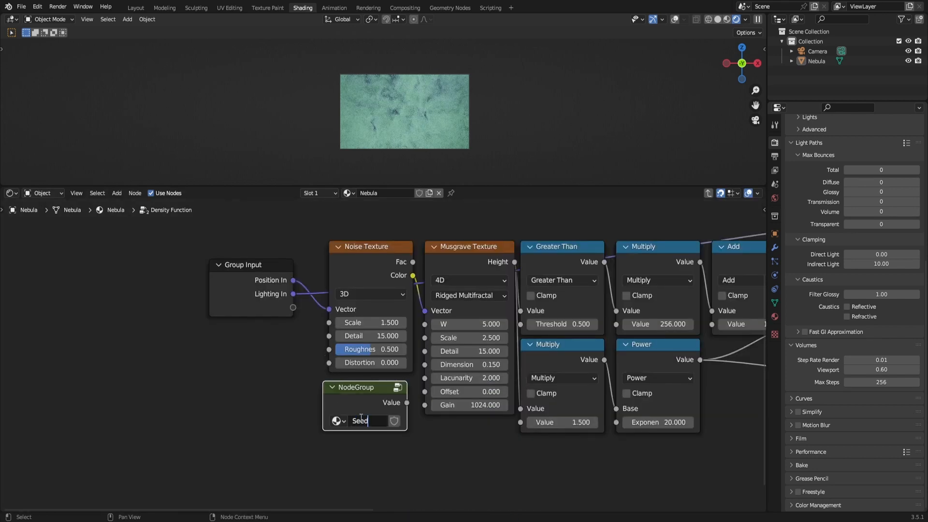
{"action": "key", "text": "Return"}
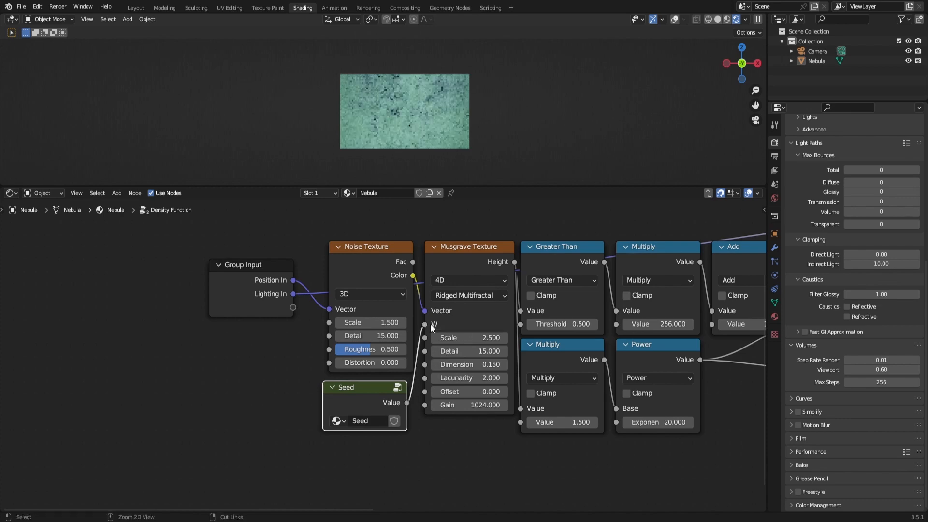
{"action": "left_click", "coordinate": [236, 277]}
{"action": "key", "text": "ctrl+s"}
- Return to the main shader tree and add the Seed group directly below Shadow Quality
{"action": "key", "text": "Tab"}
{"action": "key", "text": "shift+a"}
{"action": "type", "text": "seed"}
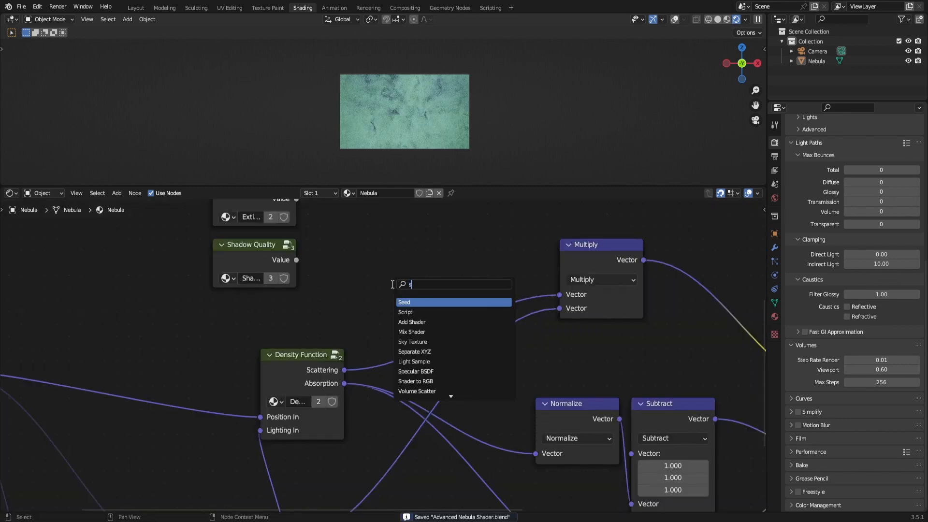
{"action": "key", "text": "Return"}
{"action": "left_click", "coordinate": [216, 313]}
{"action": "left_click", "coordinate": [334, 290]}
- Review the column of control groups in the main tree, selecting Absorption Colour through Seed one after another
{"action": "scroll", "coordinate": [337, 287], "scroll_direction": "down", "scroll_amount": 5}
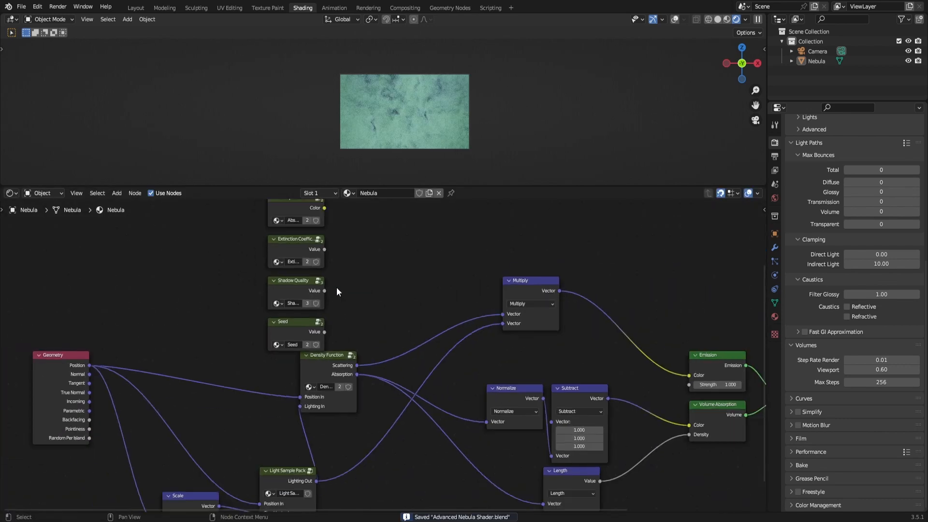
{"action": "middle_click_drag", "start_coordinate": [336, 287], "coordinate": [345, 369]}
{"action": "middle_click_drag", "start_coordinate": [334, 314], "coordinate": [344, 265]}
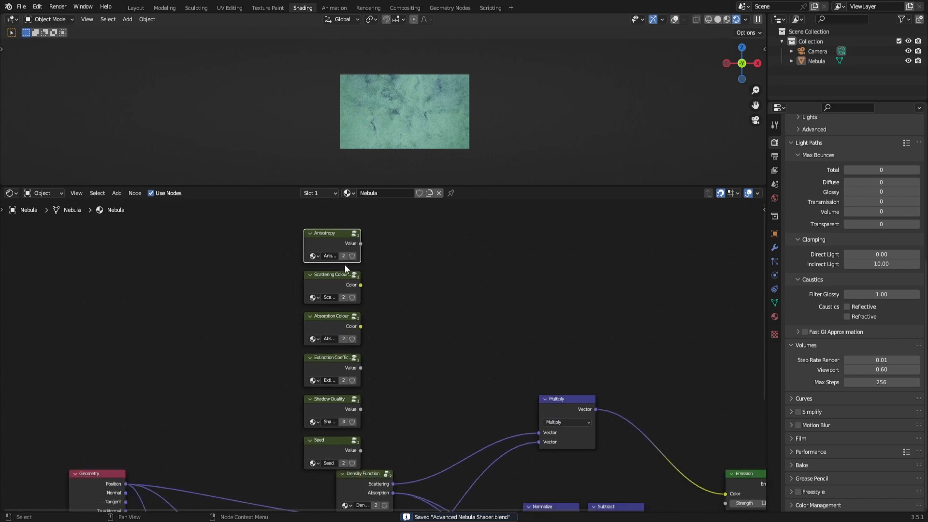
{"action": "left_click", "coordinate": [333, 341]}
{"action": "left_click", "coordinate": [335, 367]}
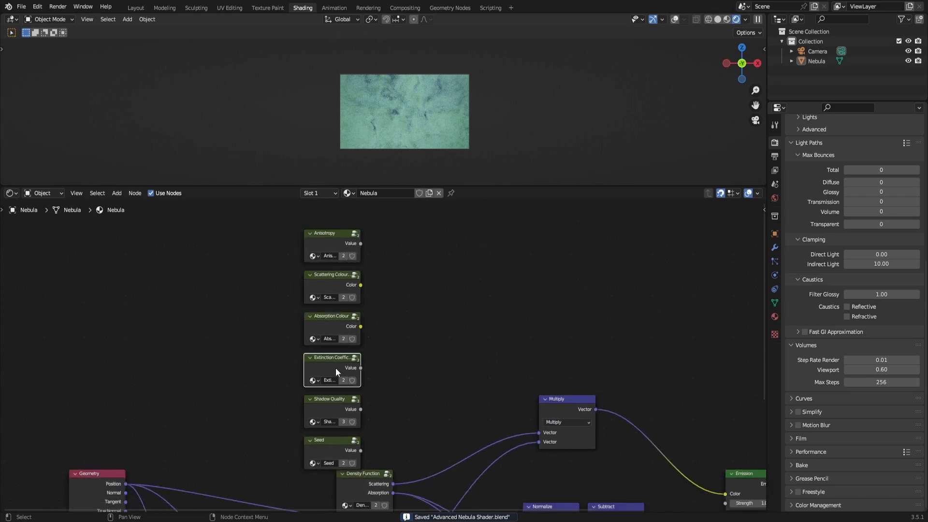
{"action": "left_click", "coordinate": [332, 413]}
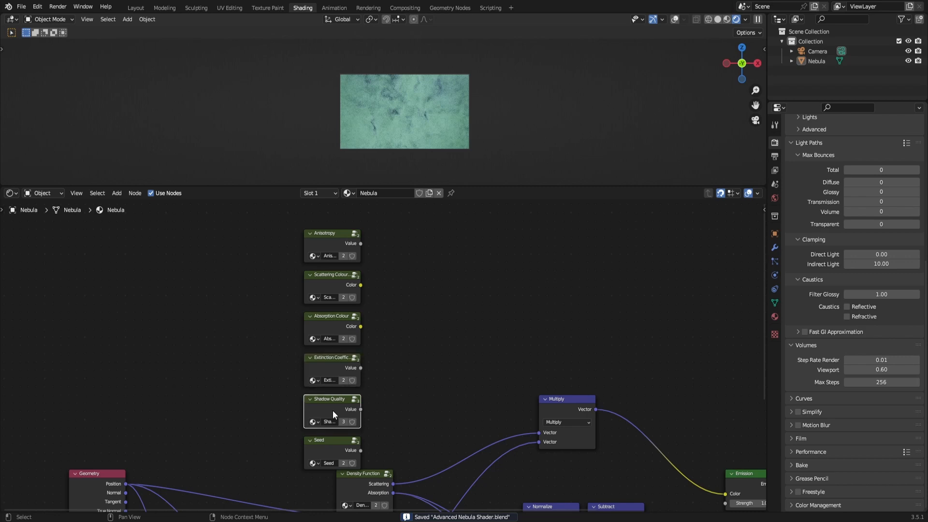
{"action": "left_click", "coordinate": [317, 445]}
{"action": "left_click", "coordinate": [396, 426]}
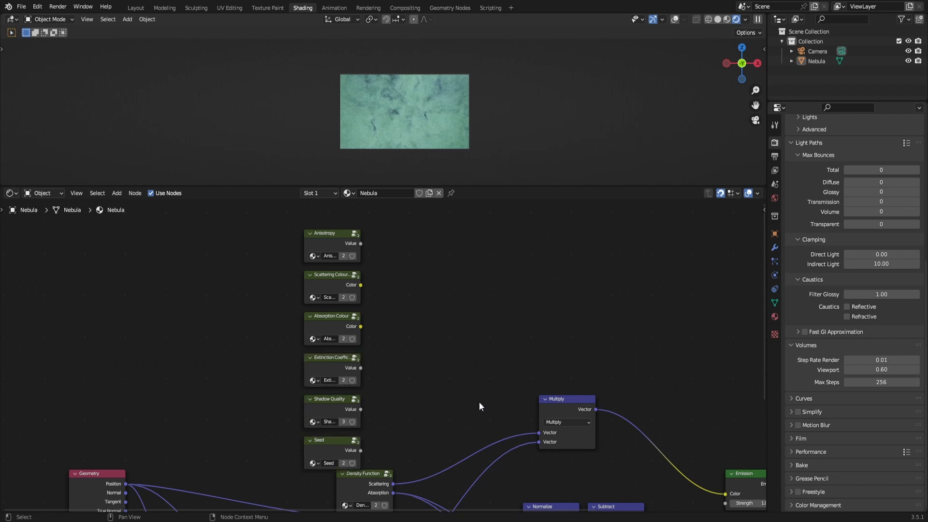
- Move the six control groups from Anisotropy to Seed together, up and left, clear of the Density Function node
{"action": "scroll", "coordinate": [309, 360], "scroll_direction": "down", "scroll_amount": 1}
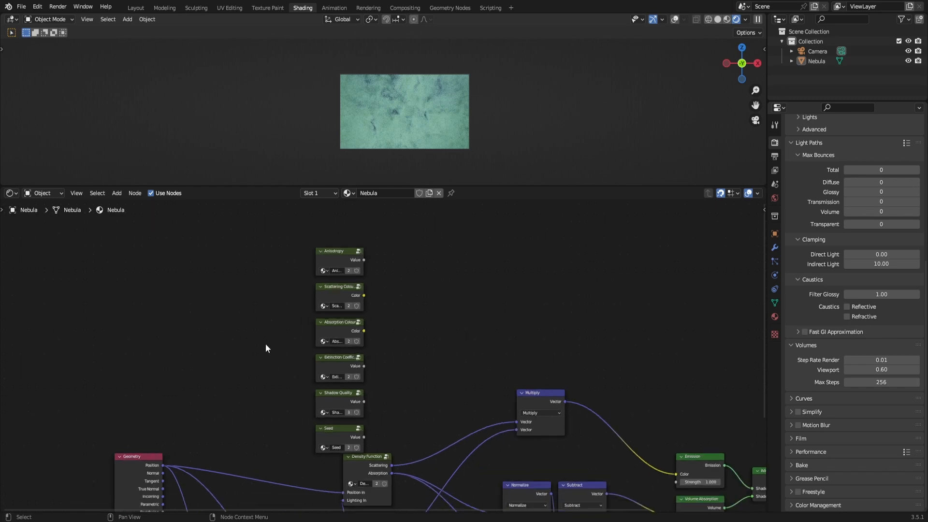
{"action": "left_click_drag", "start_coordinate": [260, 256], "coordinate": [344, 429]}
{"action": "left_click_drag", "start_coordinate": [339, 265], "coordinate": [310, 249]}
{"action": "left_click", "coordinate": [376, 264]}
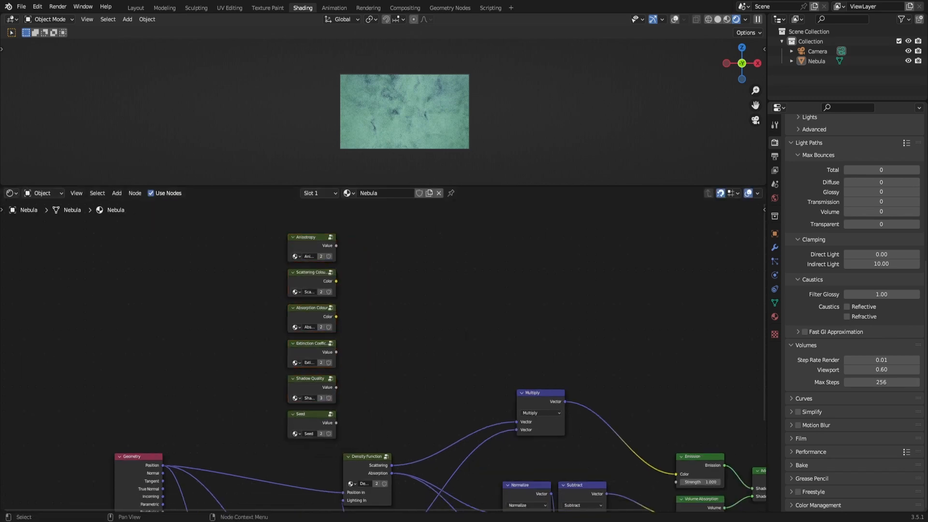